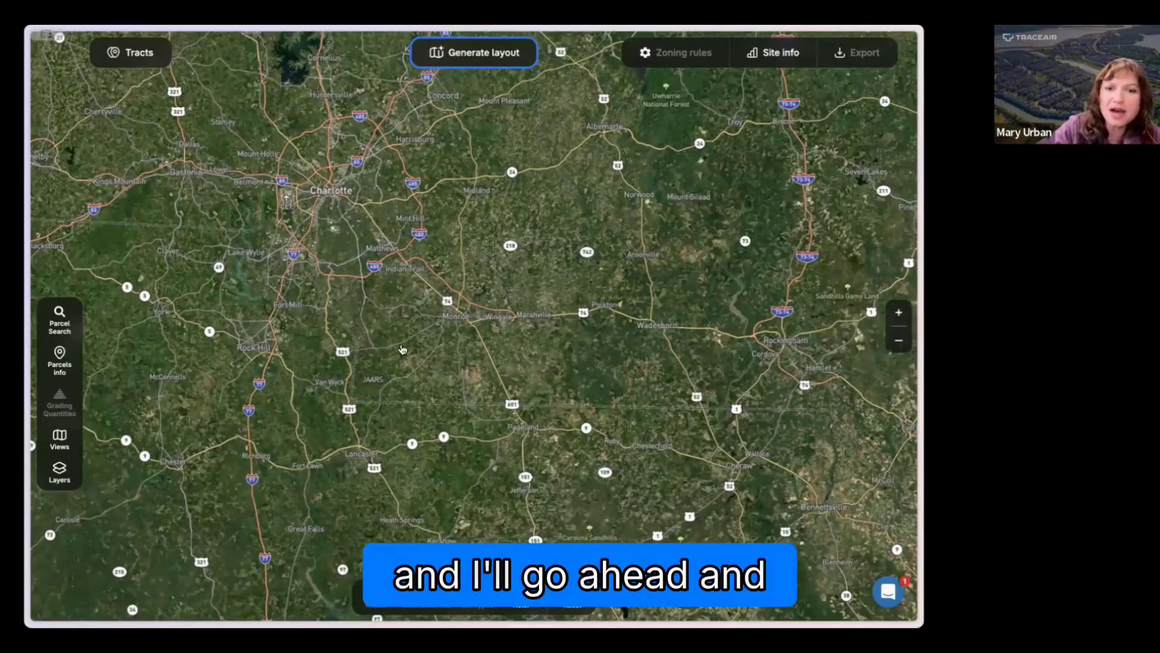
Step: Draw a four-sided custom parcel search area around Weddington, south of Charlotte
scroll(326, 357, up, 3)
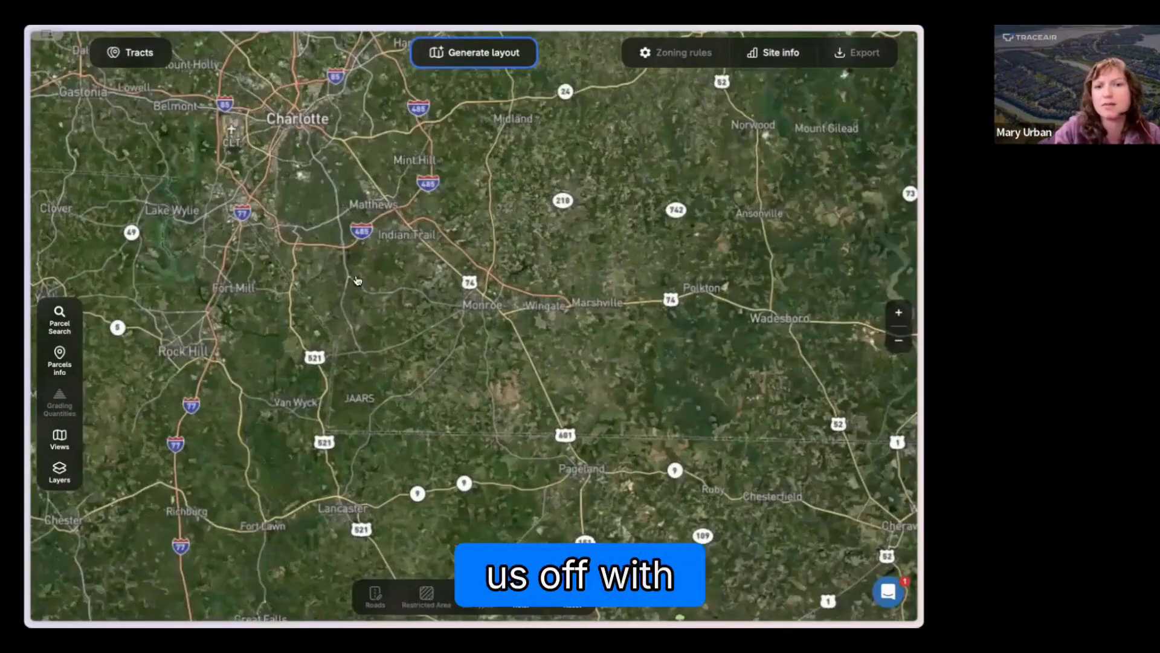
scroll(357, 281, up, 3)
drag(357, 281, 383, 386)
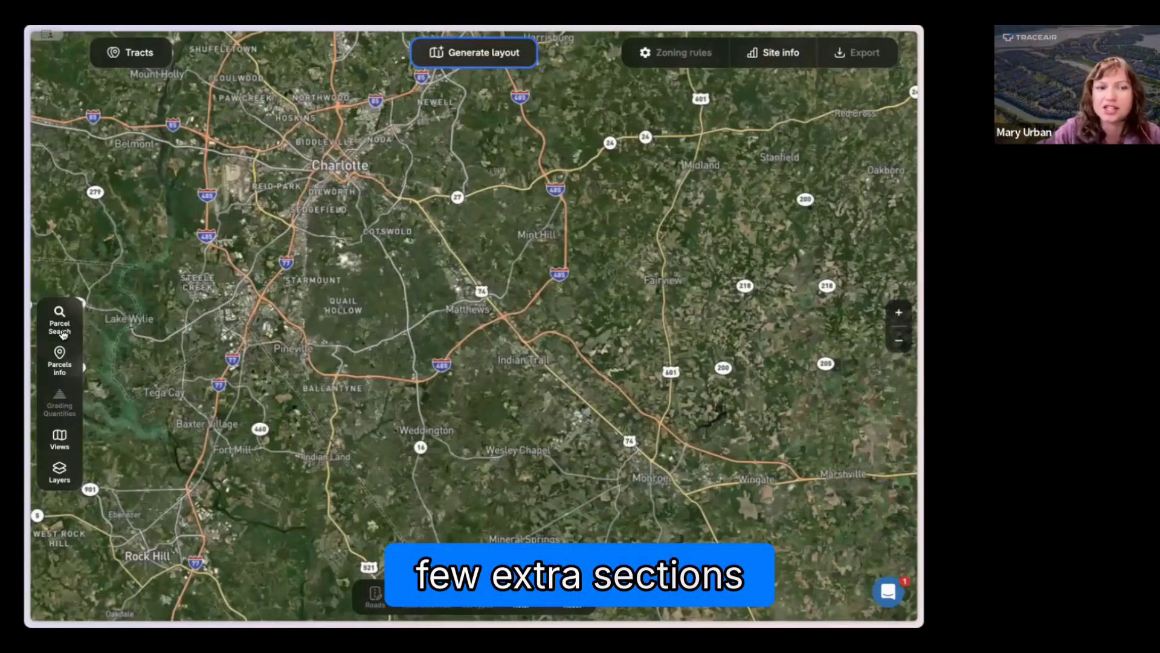
click(60, 326)
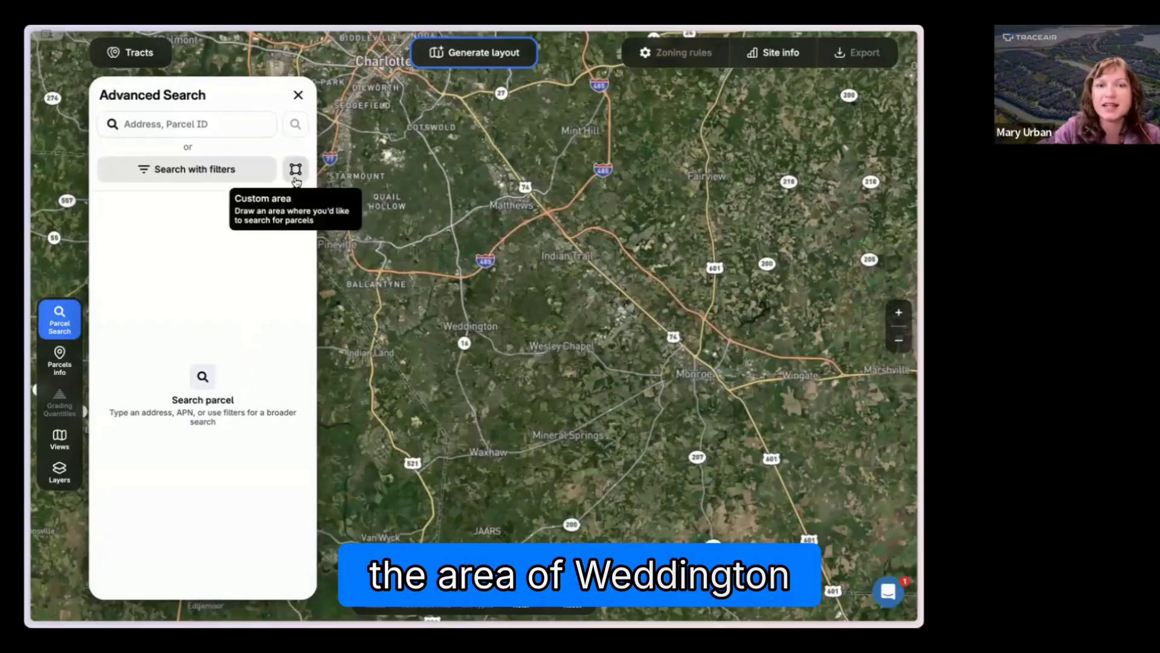
click(296, 170)
click(437, 308)
click(442, 368)
click(517, 369)
click(513, 303)
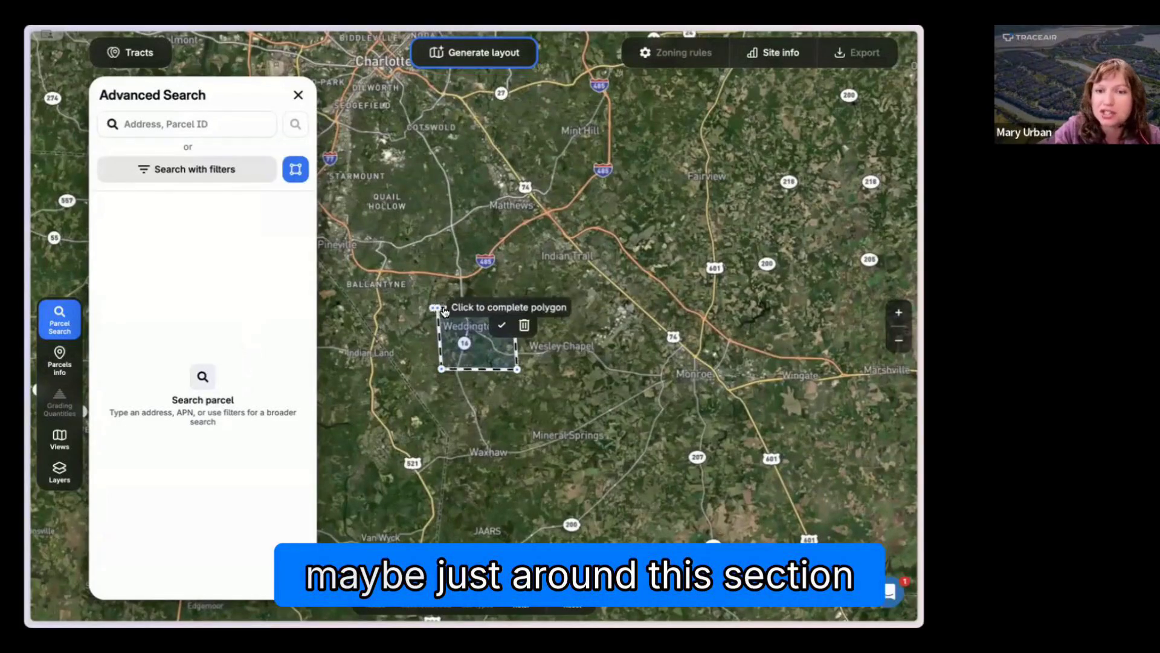
click(437, 308)
Step: Add a Zoning Type filter to the parcel search and set it to Residential
click(235, 176)
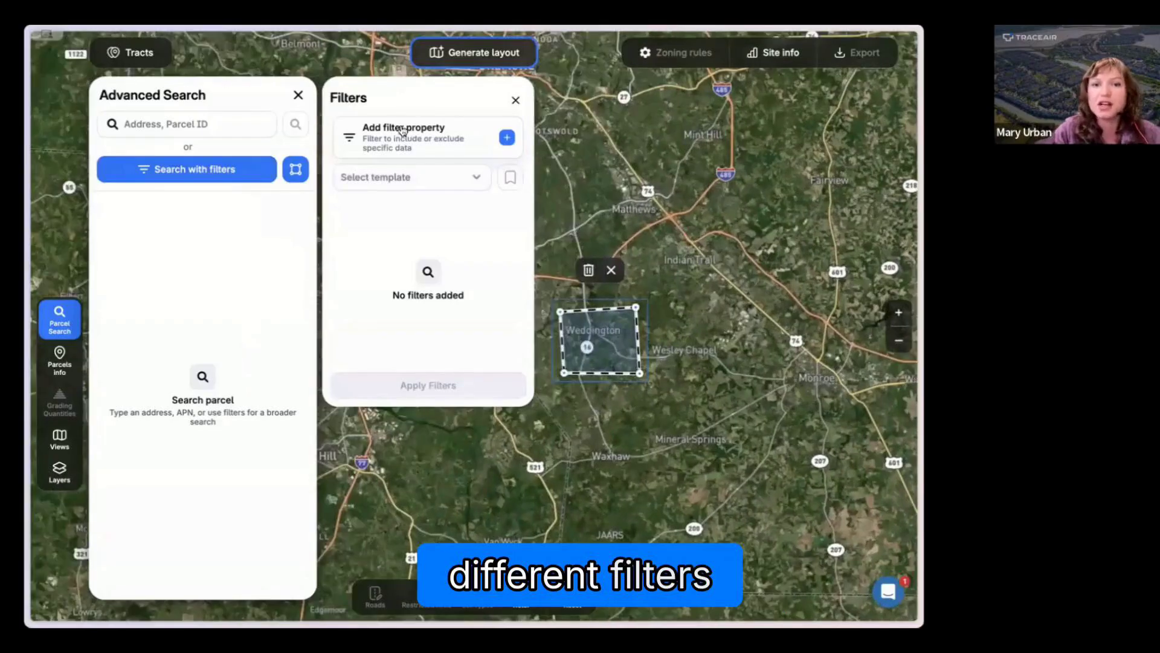
click(500, 142)
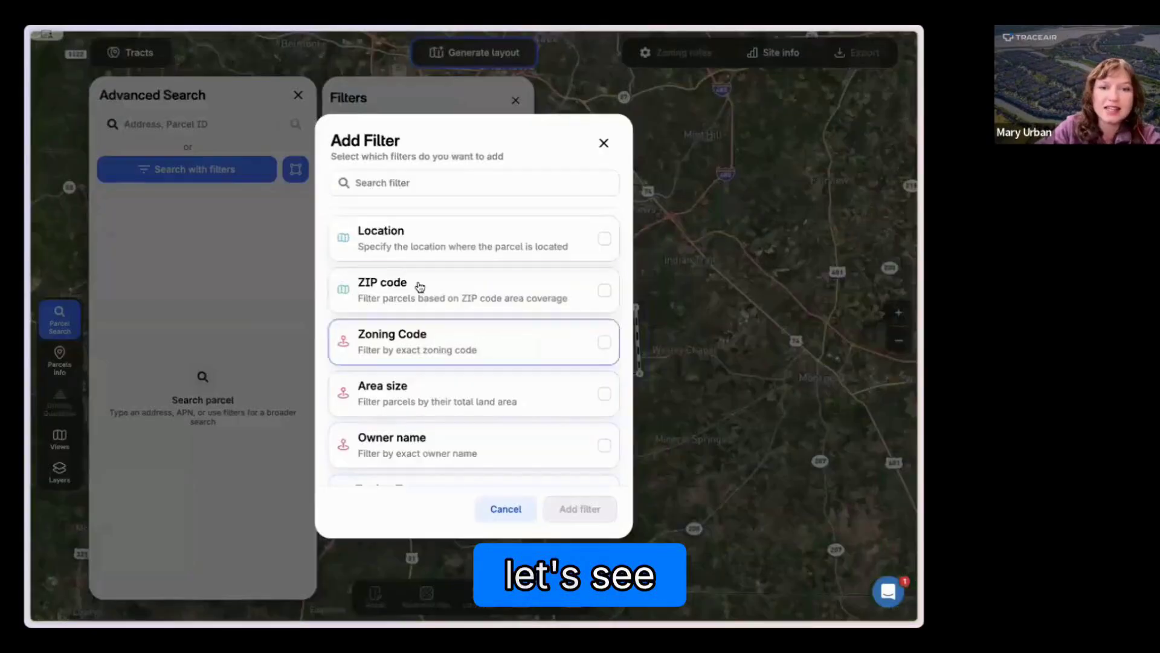
scroll(409, 431, down, 1)
click(413, 431)
click(570, 508)
click(445, 243)
click(444, 307)
click(339, 303)
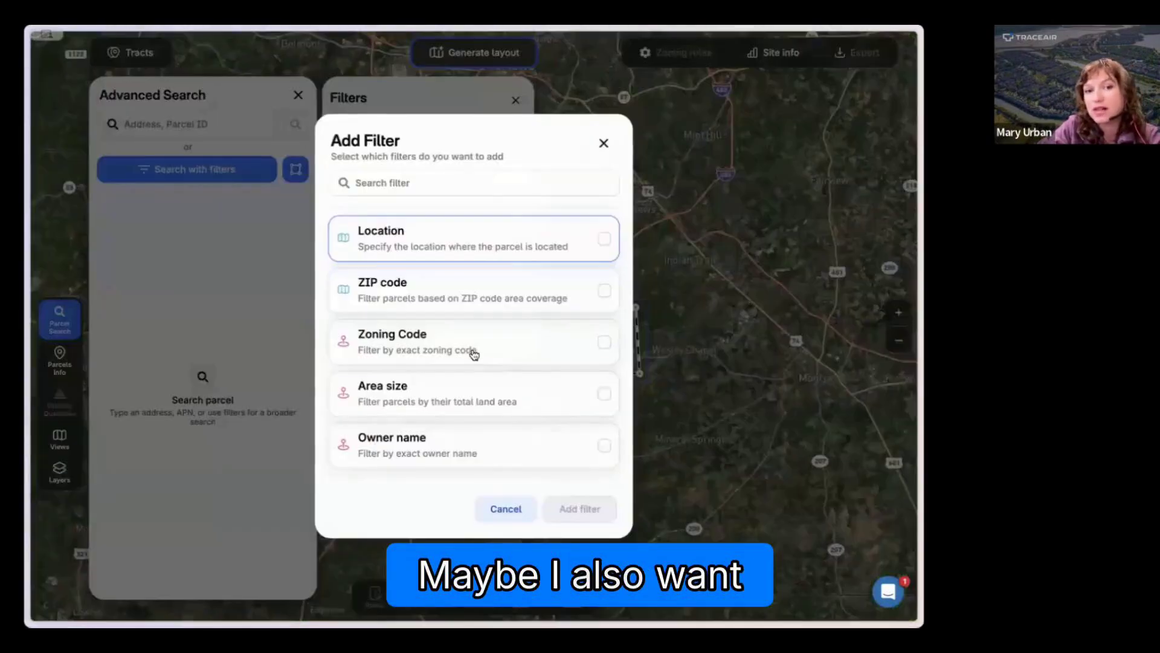
Step: Add an Area size filter from 100 to 150 acres and apply the filters to the parcel search
click(461, 400)
click(580, 508)
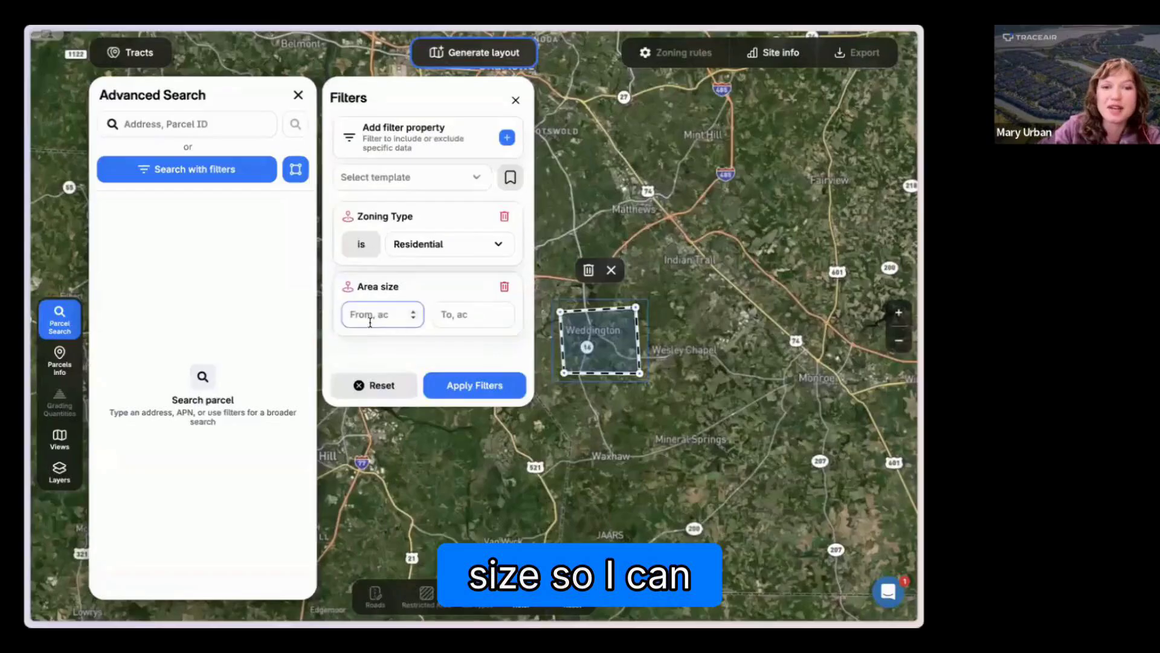
click(369, 319)
text(100)
click(457, 314)
text(150)
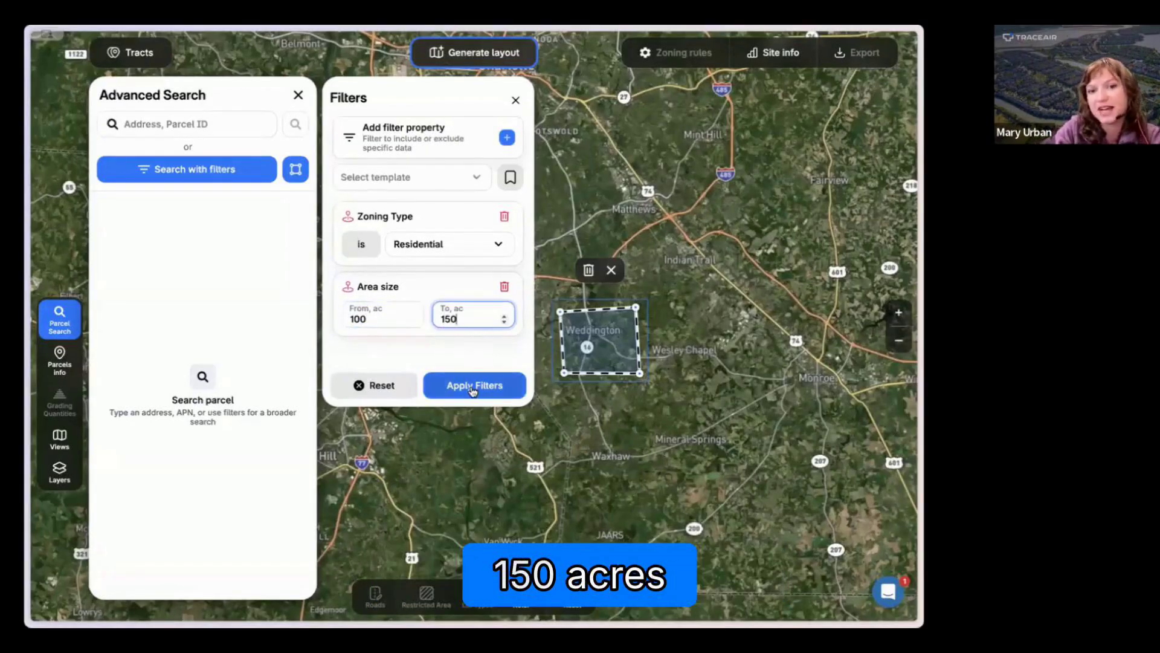
click(473, 389)
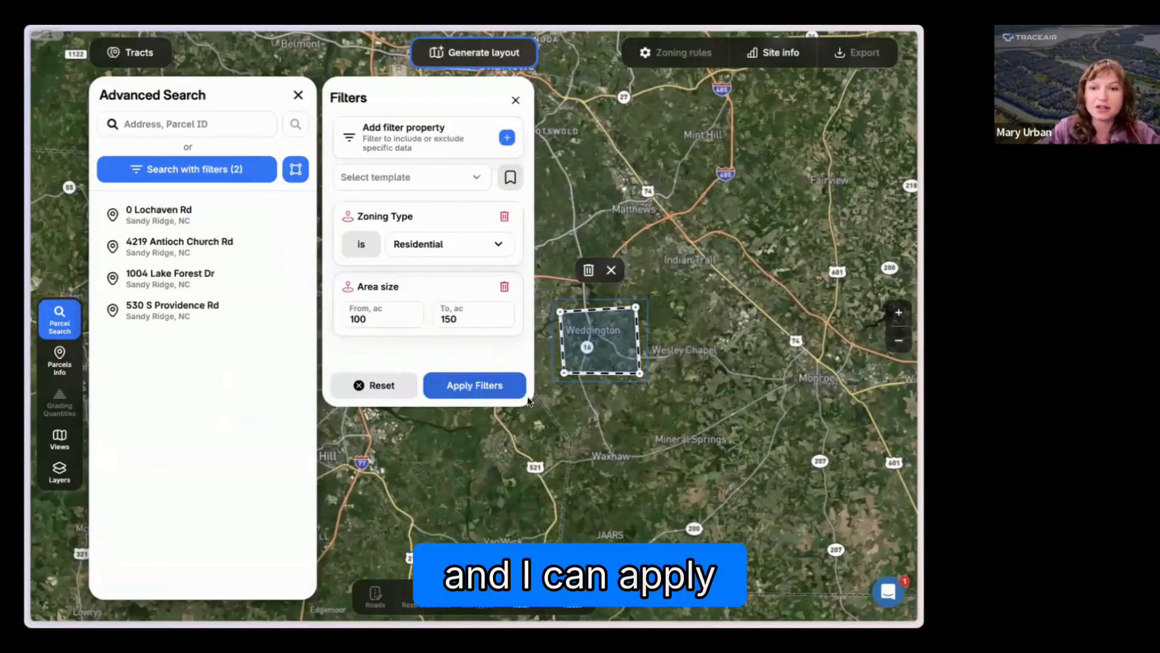
Step: Open the first parcel in the search results, close the filters, and check its acreage and owner
click(168, 220)
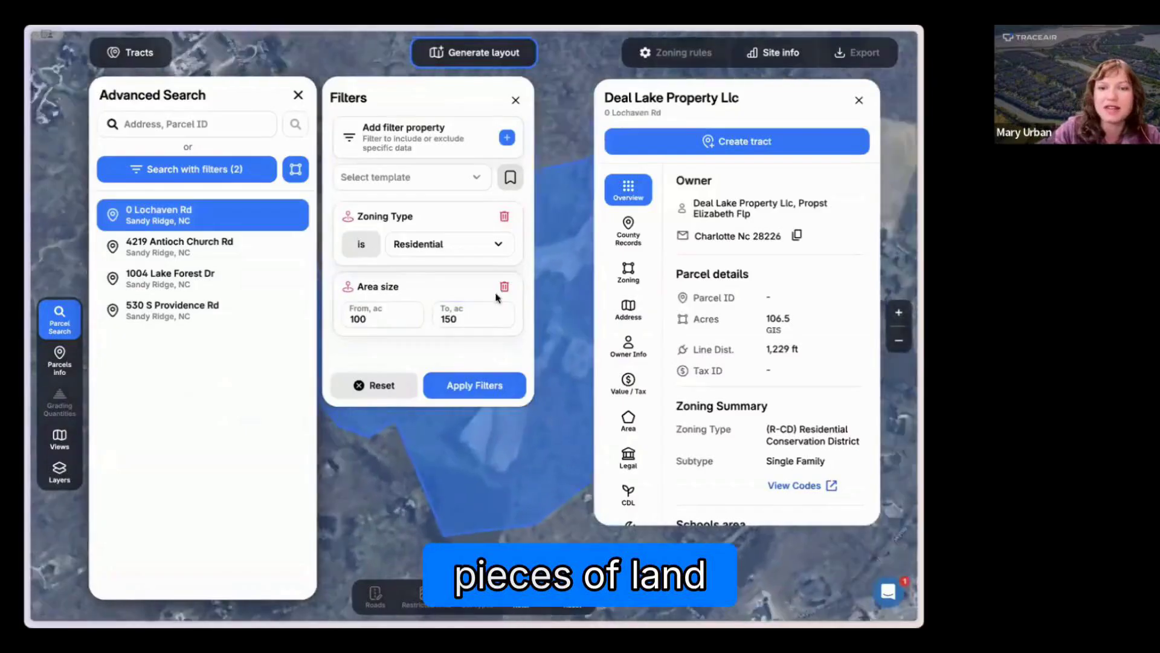
click(515, 100)
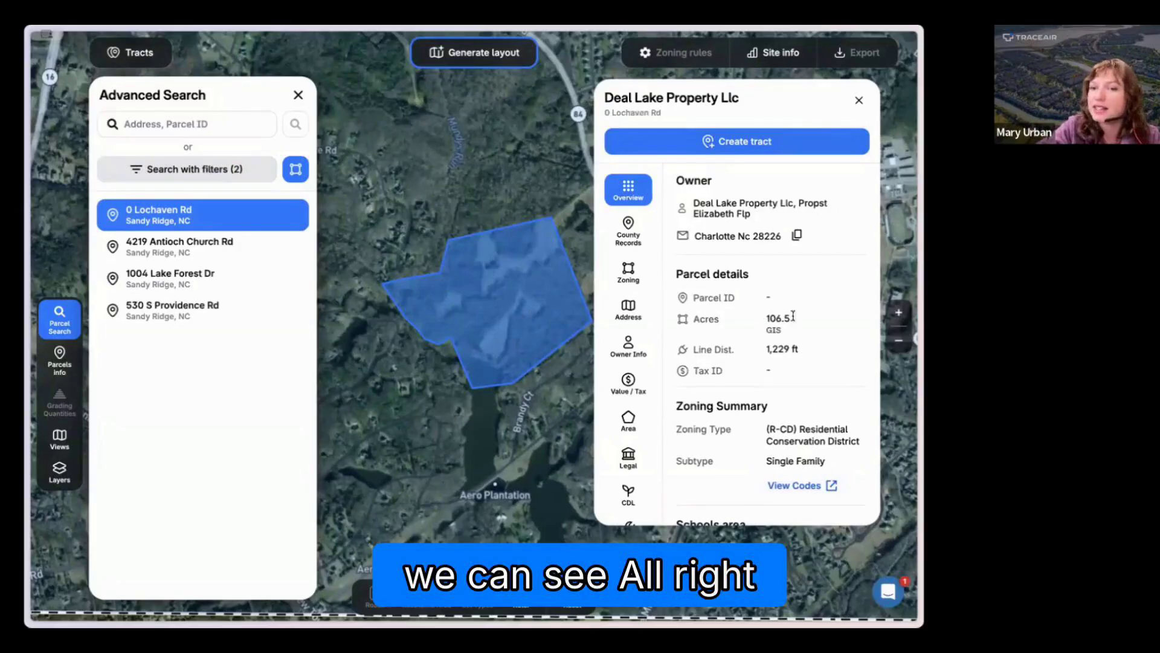
drag(765, 316, 809, 320)
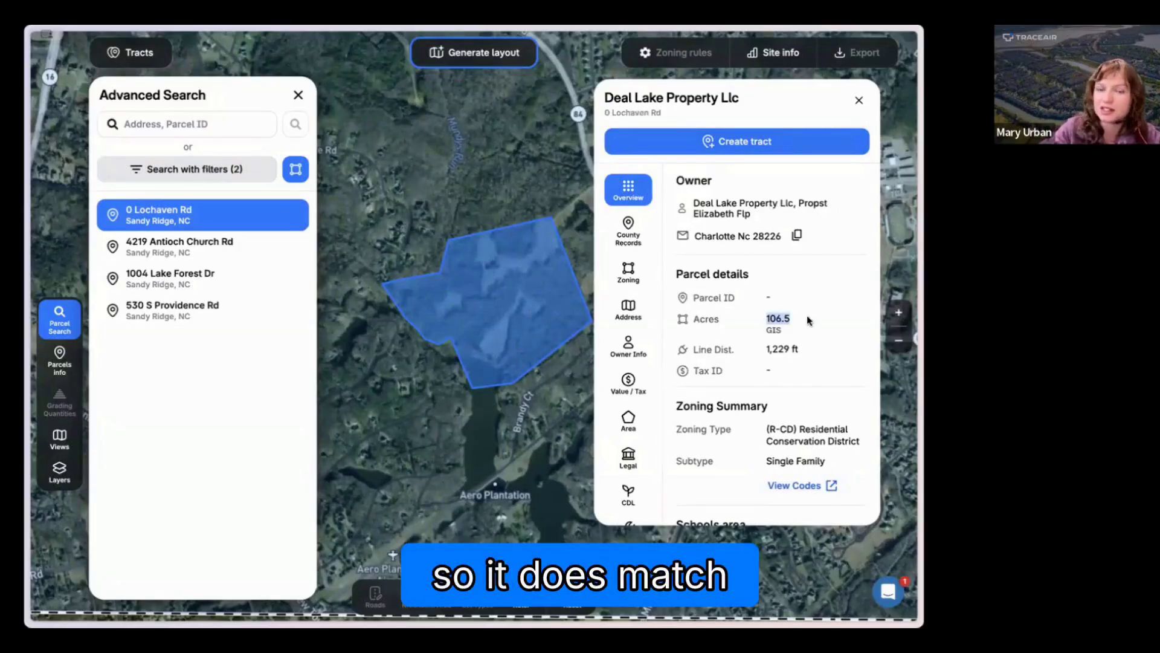
drag(692, 204, 756, 221)
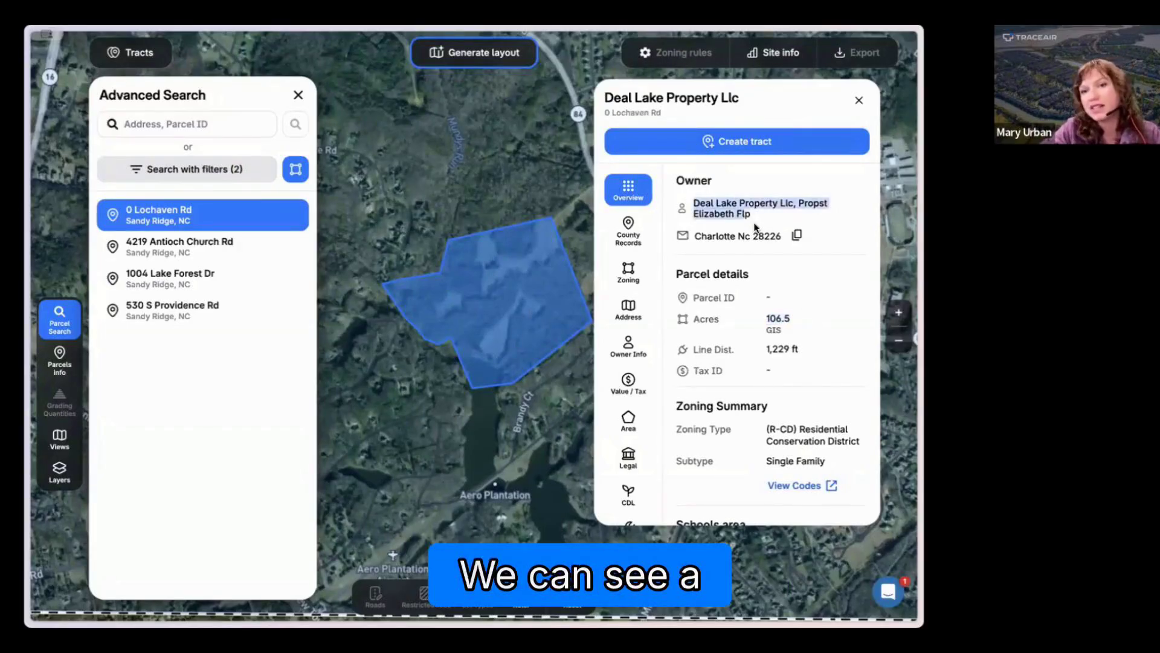
Step: Read through the parcel's zoning, schools, county records, valuation and tax, building areas, demographics and terrain details
scroll(756, 352, down, 3)
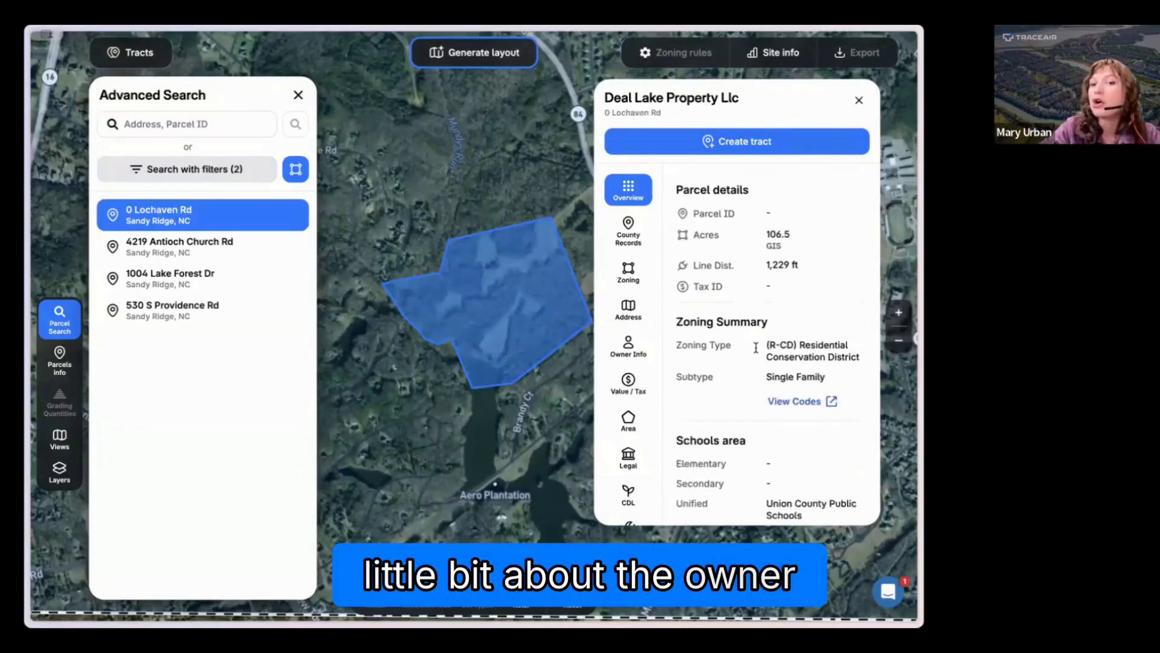
scroll(764, 336, down, 10)
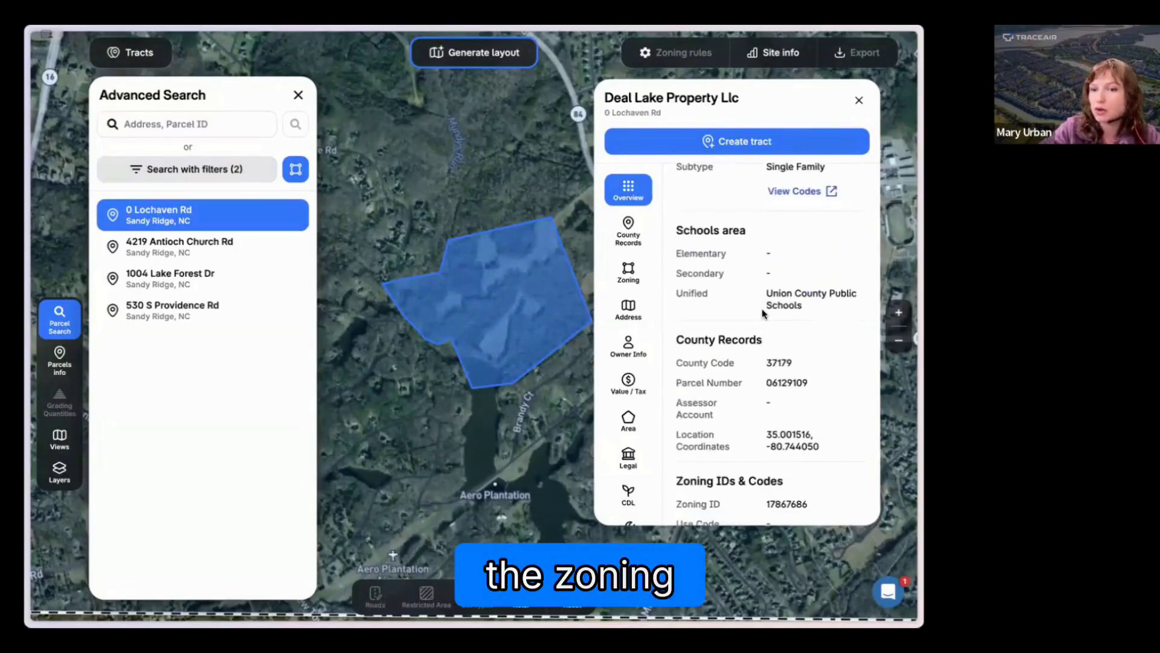
scroll(764, 314, down, 6)
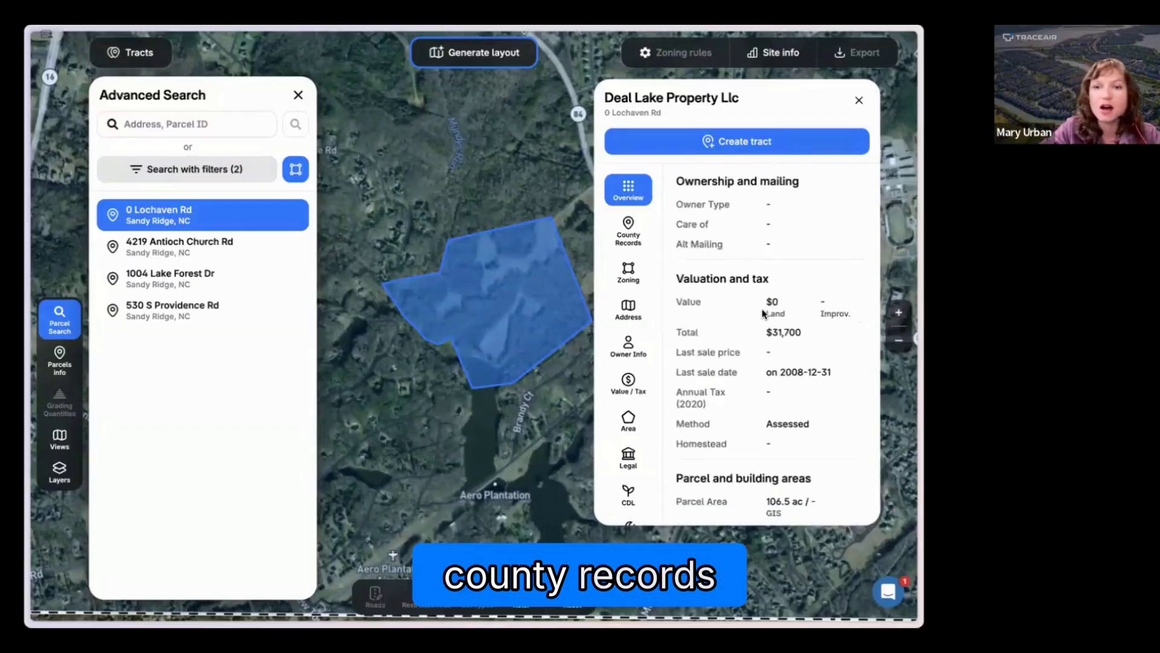
scroll(763, 313, down, 5)
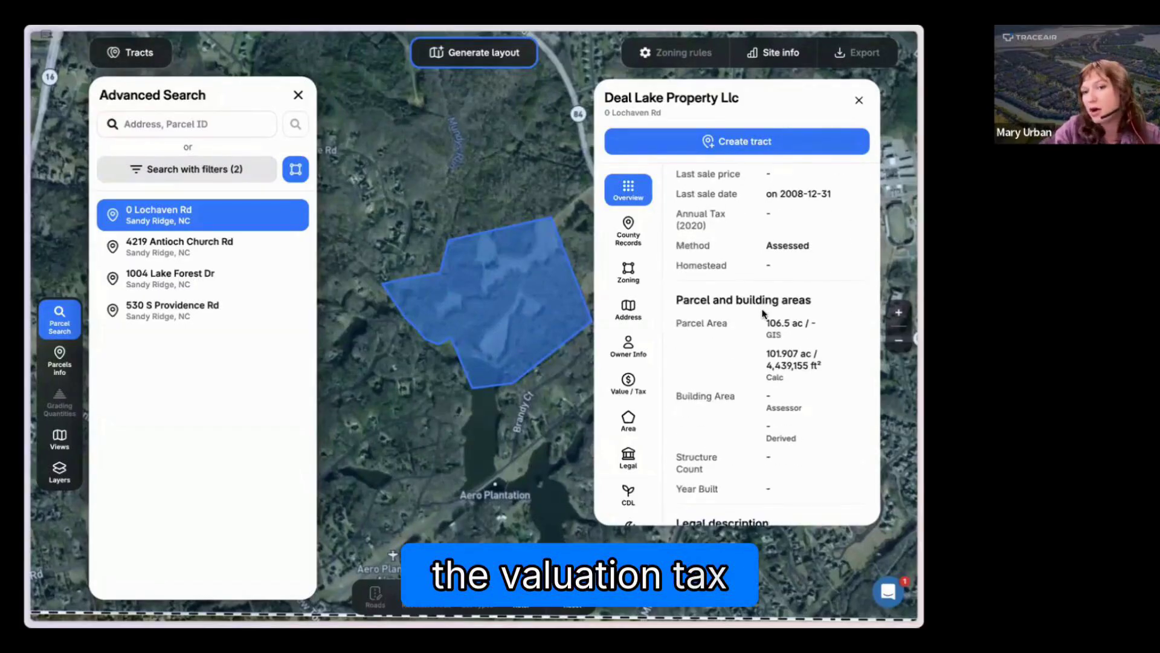
scroll(763, 314, down, 5)
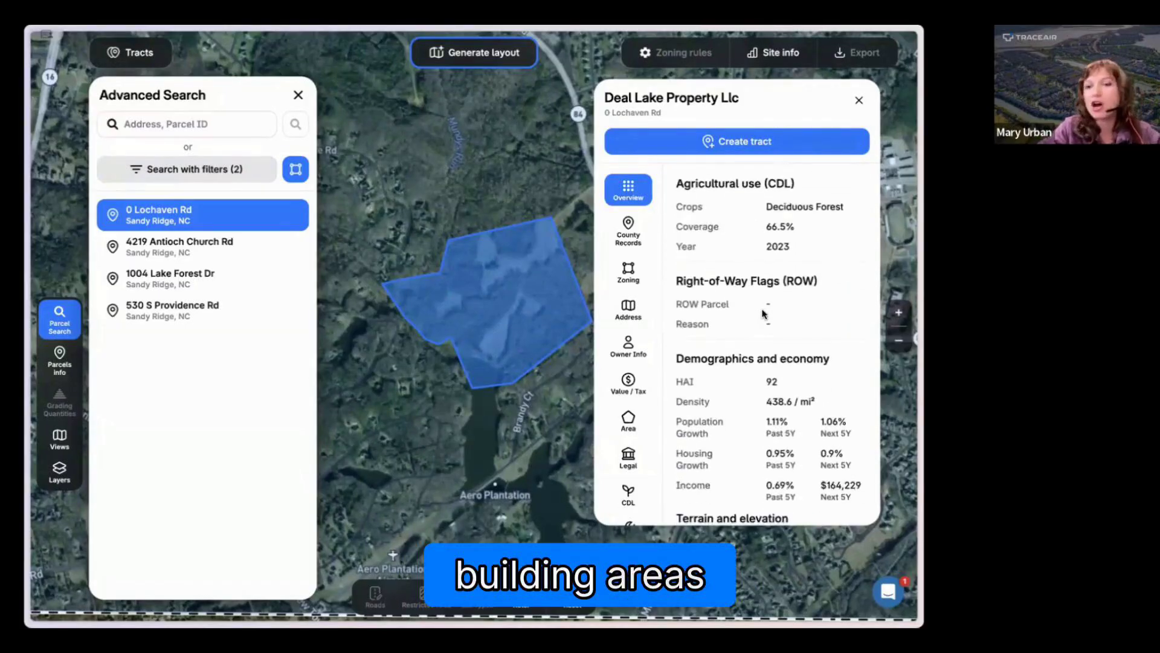
scroll(763, 313, down, 2)
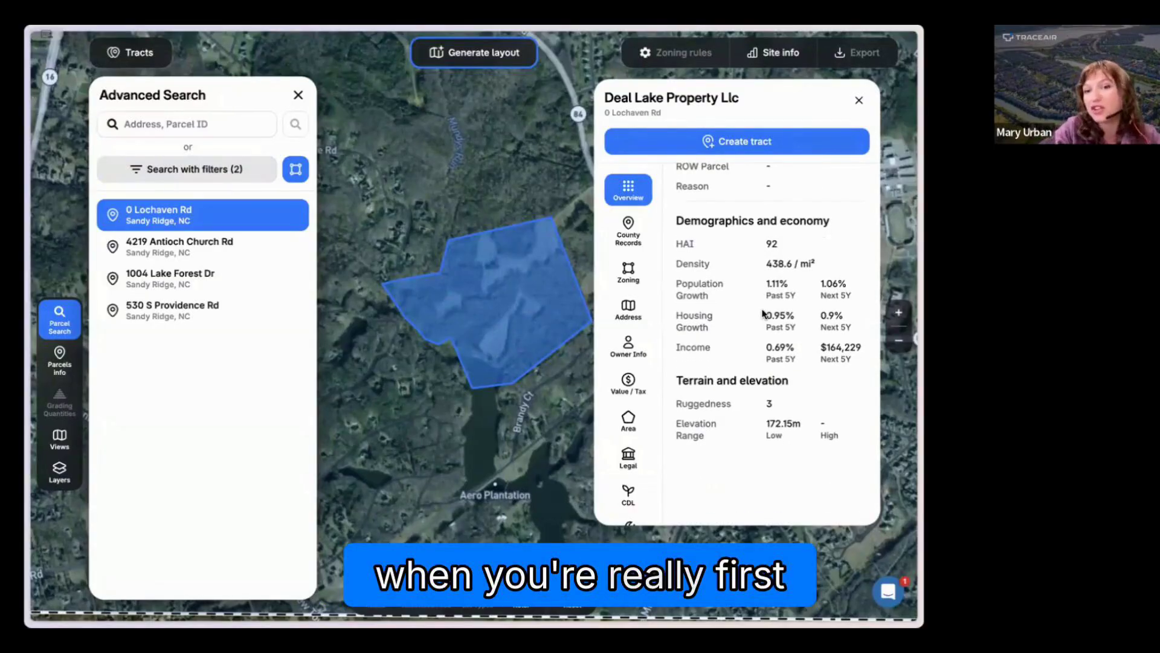
scroll(763, 313, down, 1)
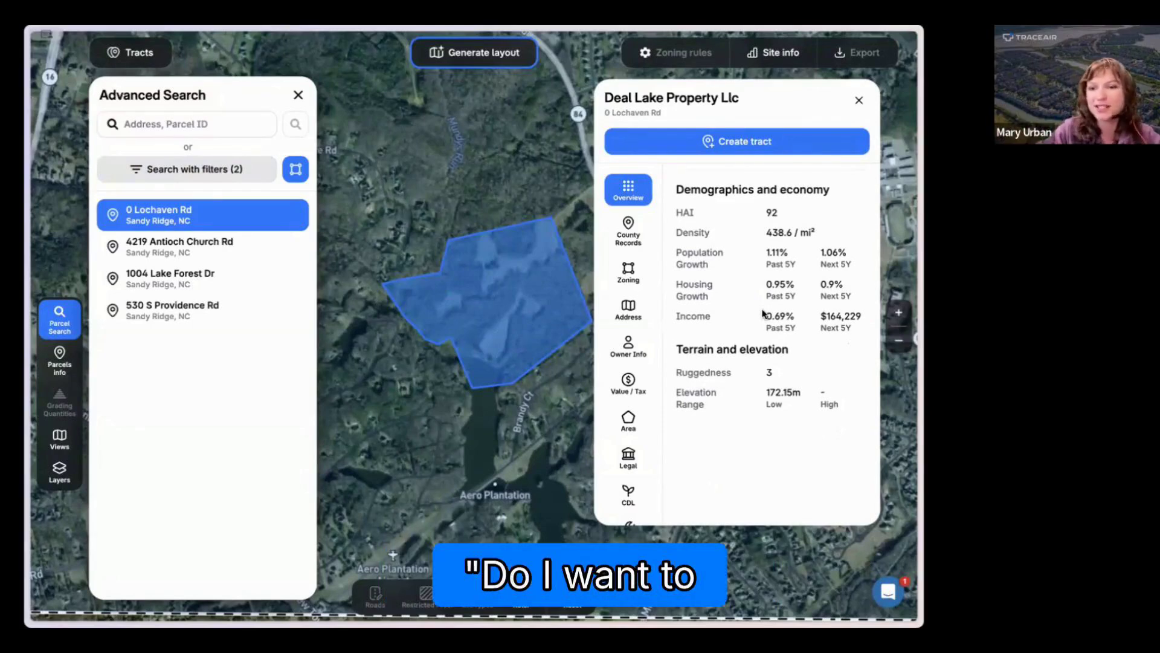
scroll(762, 327, down, 1)
scroll(761, 339, down, 1)
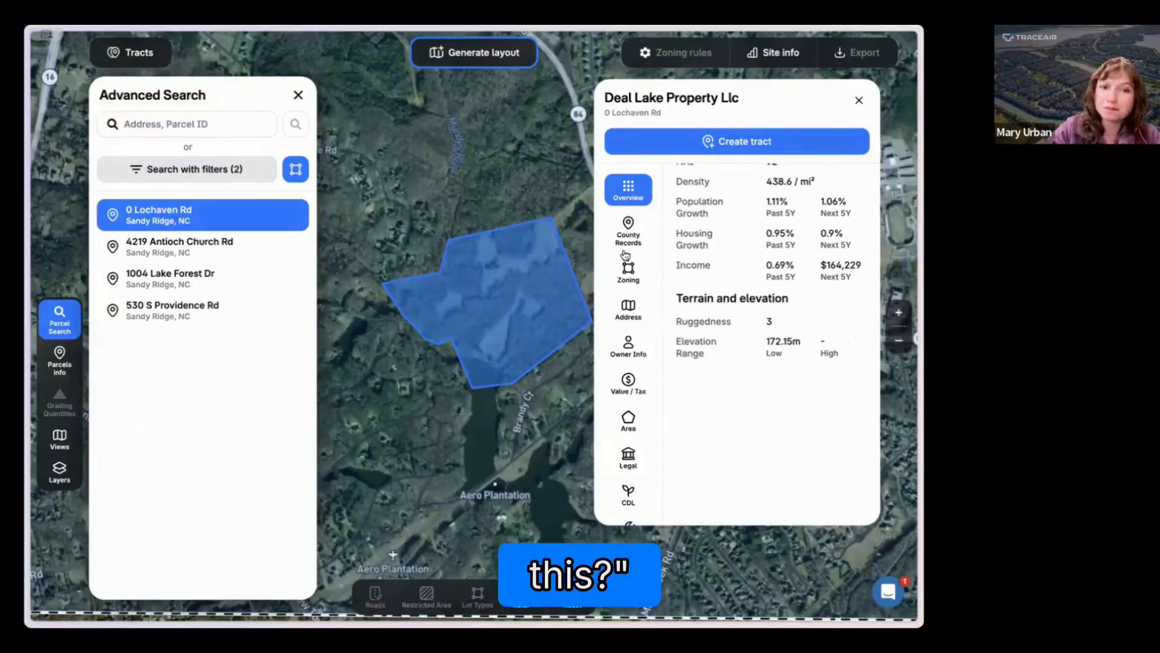
Step: Reopen the search filters, view the saved filter templates without choosing one, and close the filters
click(266, 176)
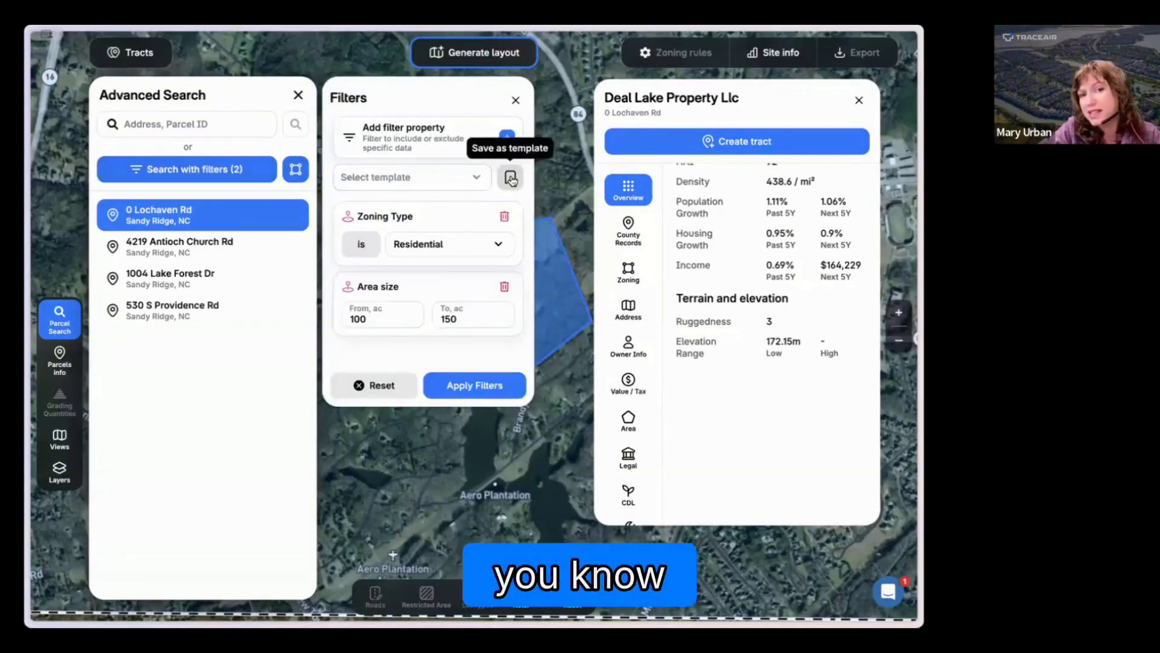
click(474, 178)
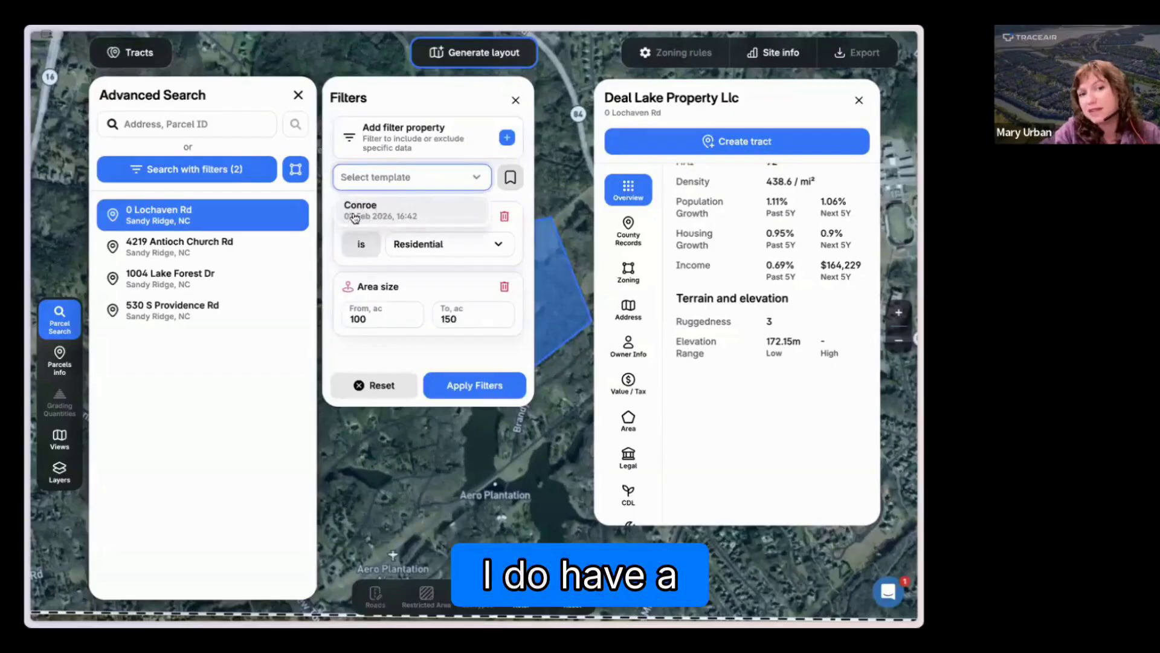
click(477, 178)
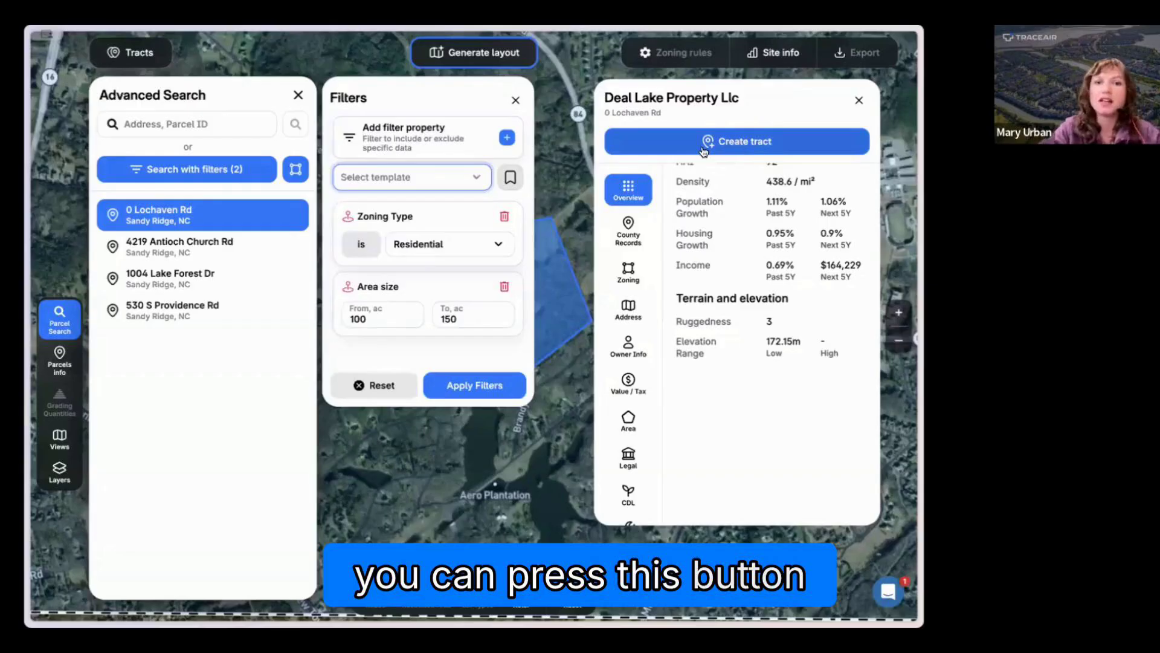
click(516, 100)
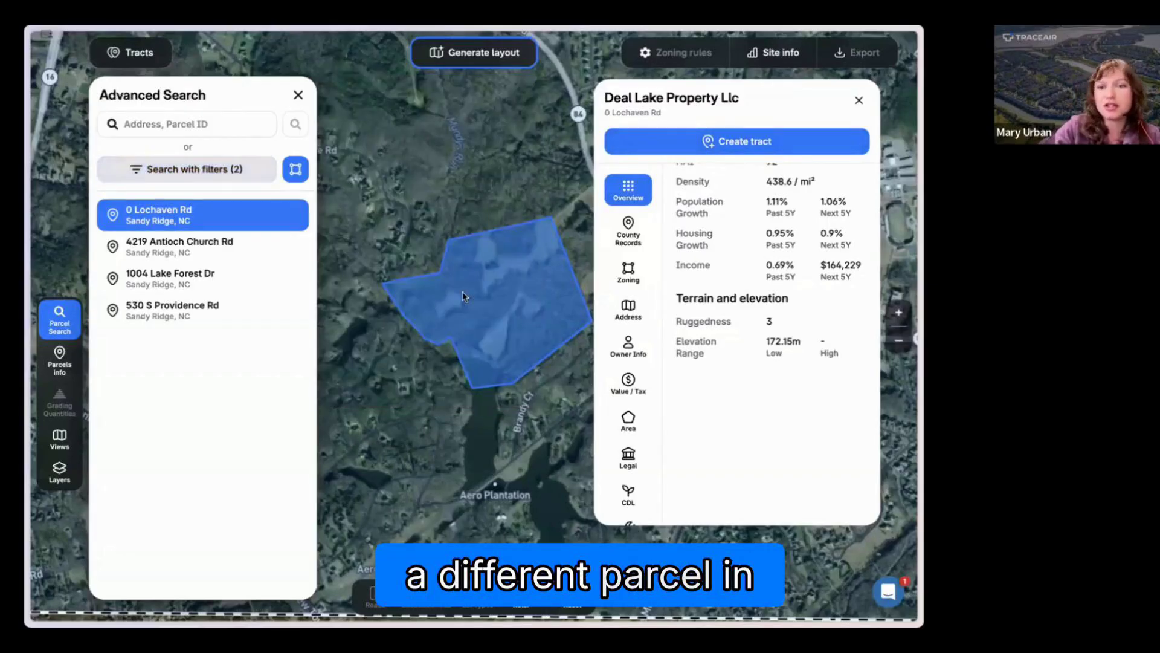
Step: Delete the custom search area around Weddington and close the parcel search
scroll(415, 296, down, 5)
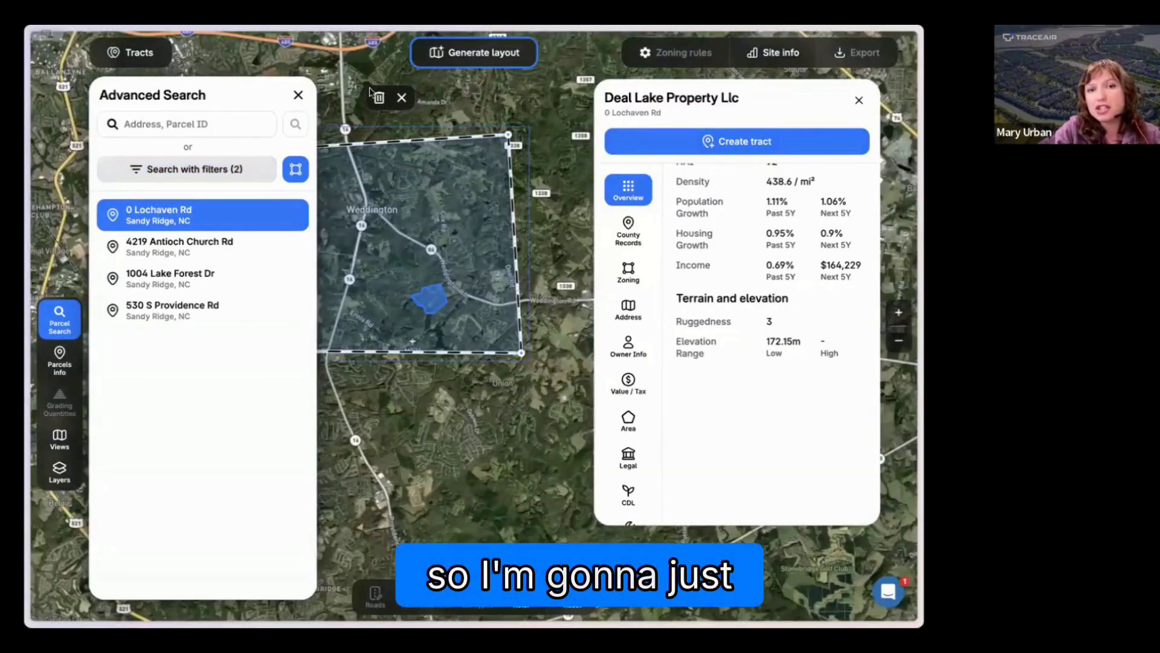
click(377, 97)
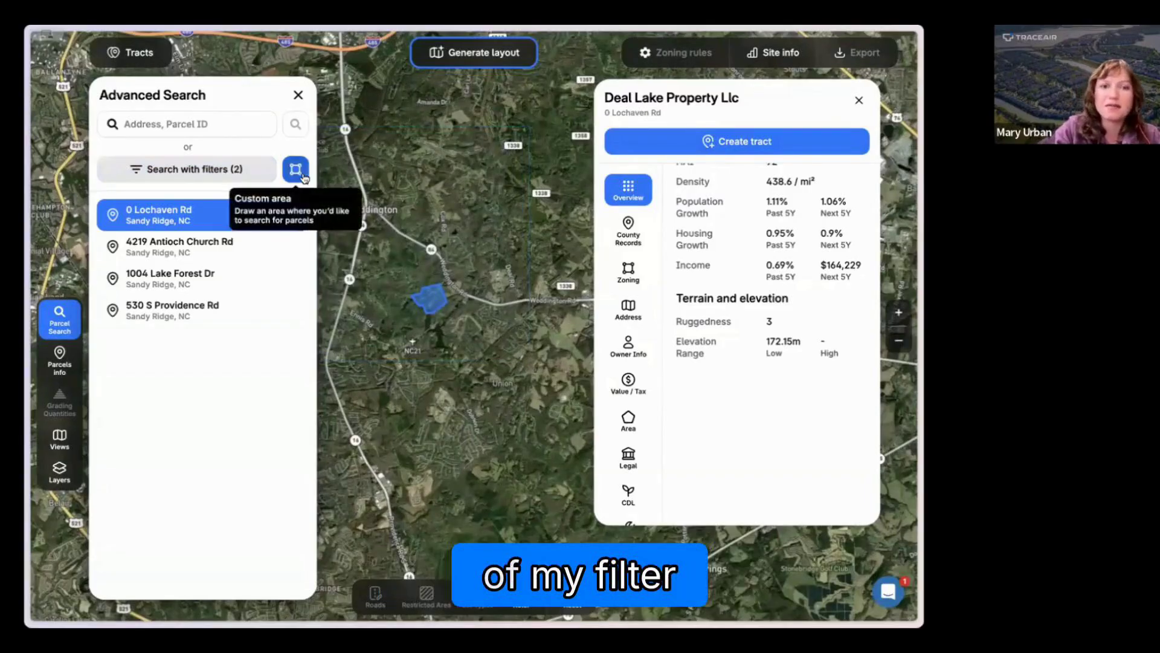
click(297, 95)
Step: Turn on the Zoning overlay for the area around Waxhaw and examine how the zoning districts are distributed
scroll(293, 415, down, 3)
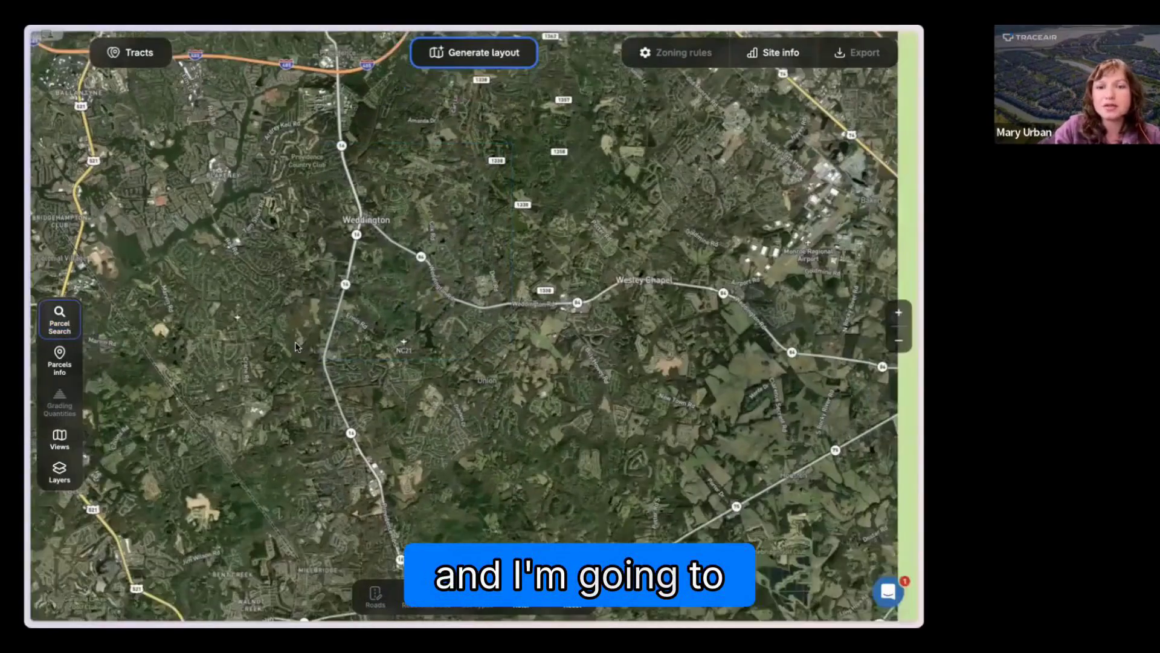
scroll(293, 412, down, 1)
drag(267, 449, 320, 338)
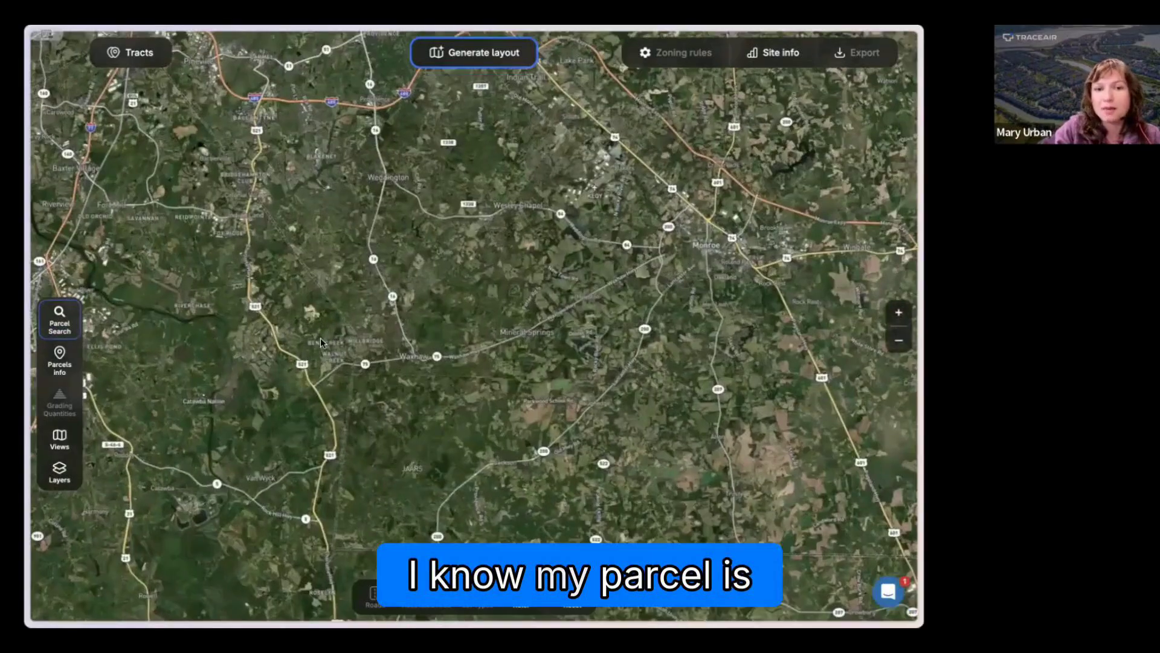
scroll(321, 339, up, 2)
scroll(320, 338, up, 3)
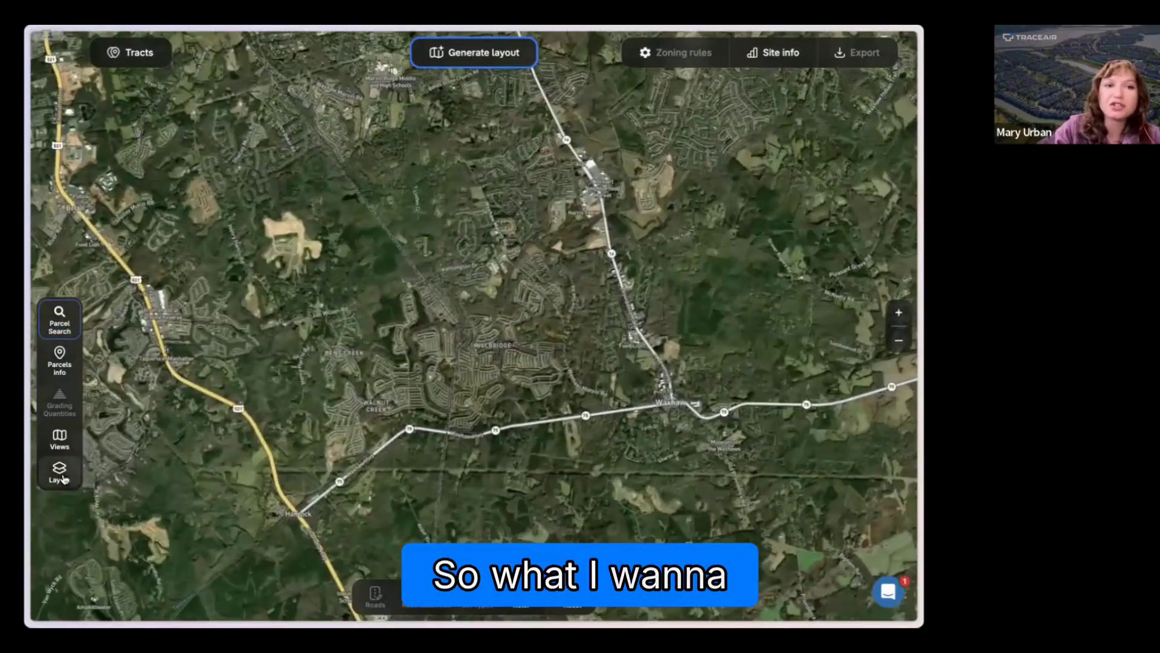
click(59, 471)
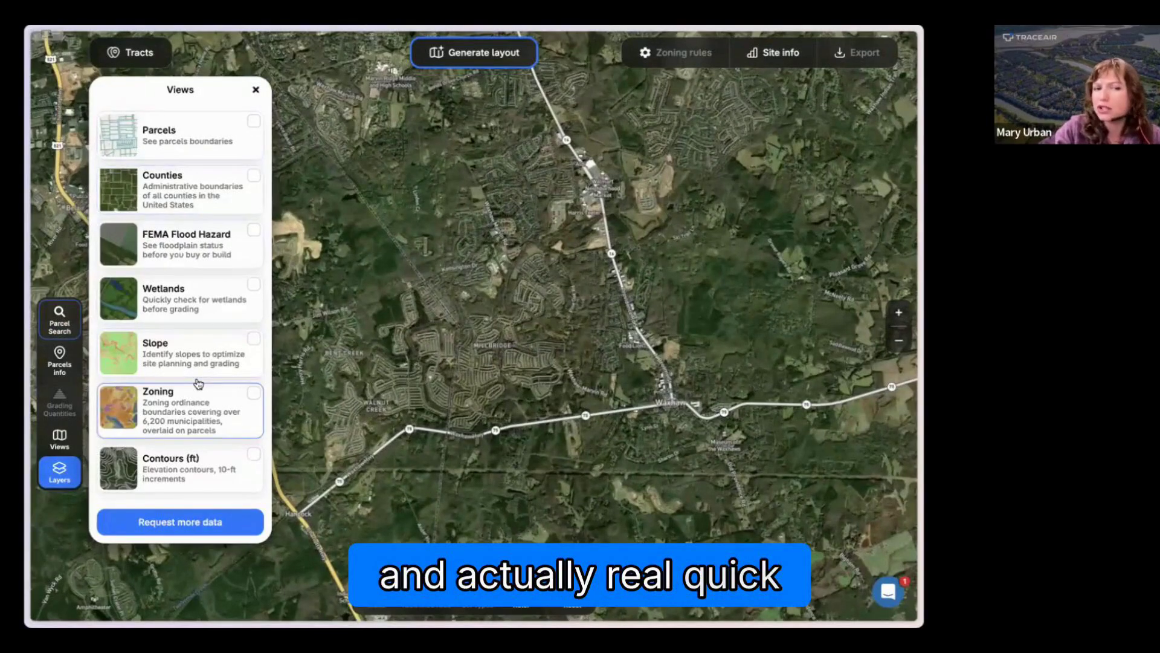
click(253, 392)
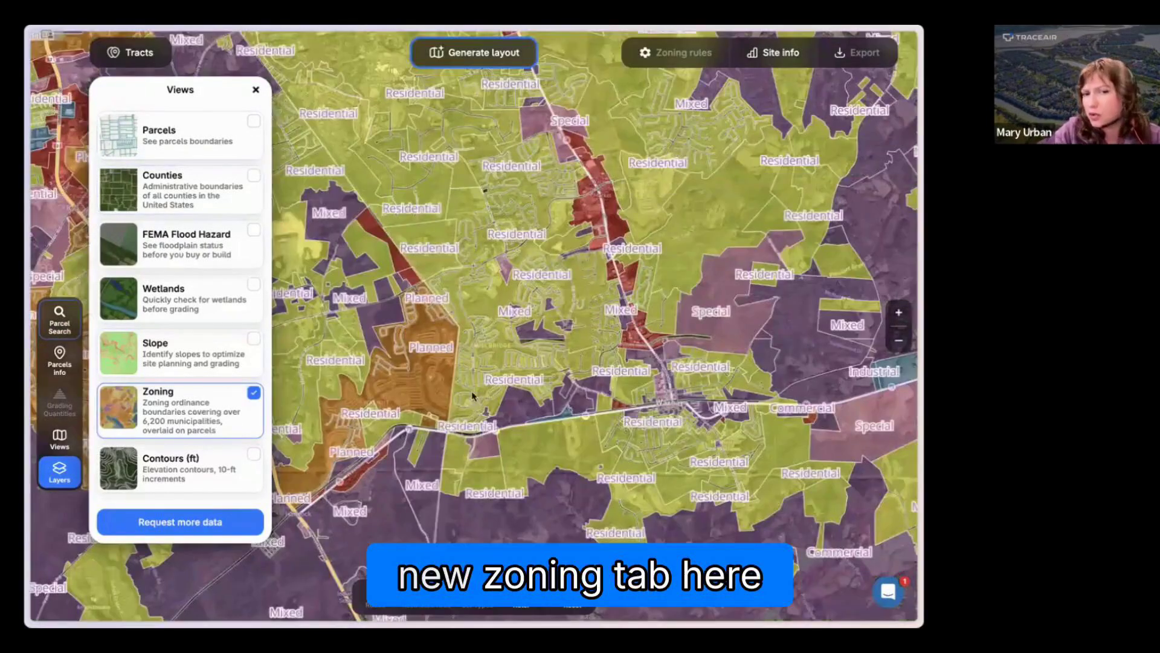
scroll(426, 351, up, 1)
scroll(526, 212, down, 3)
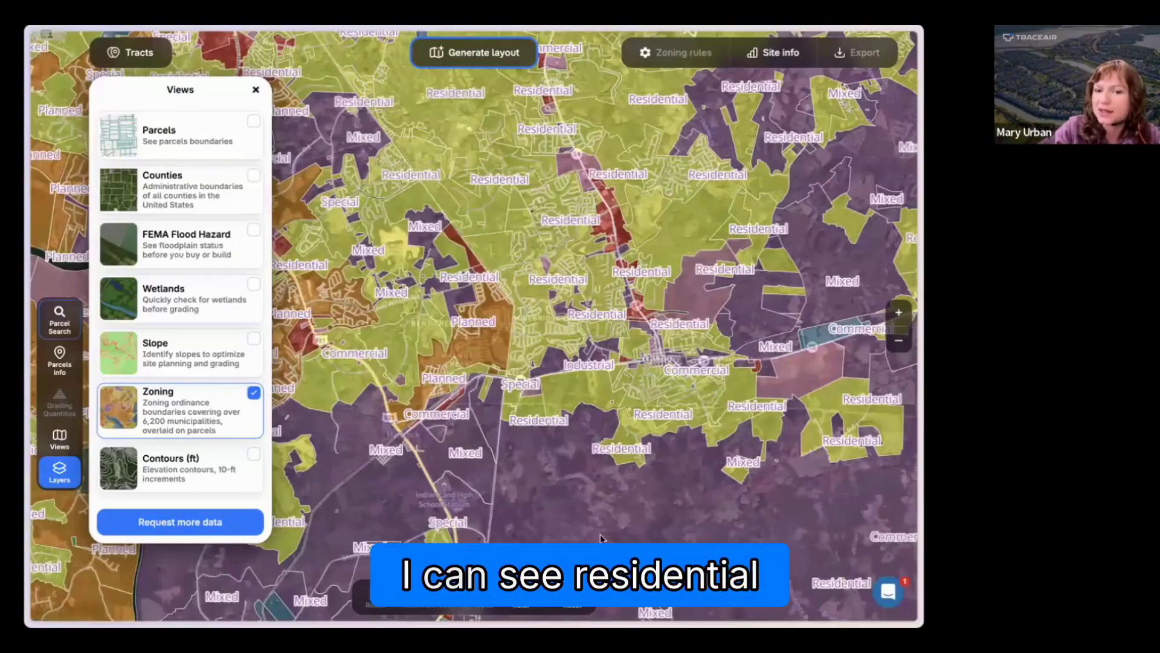
drag(679, 272, 572, 268)
drag(387, 252, 467, 287)
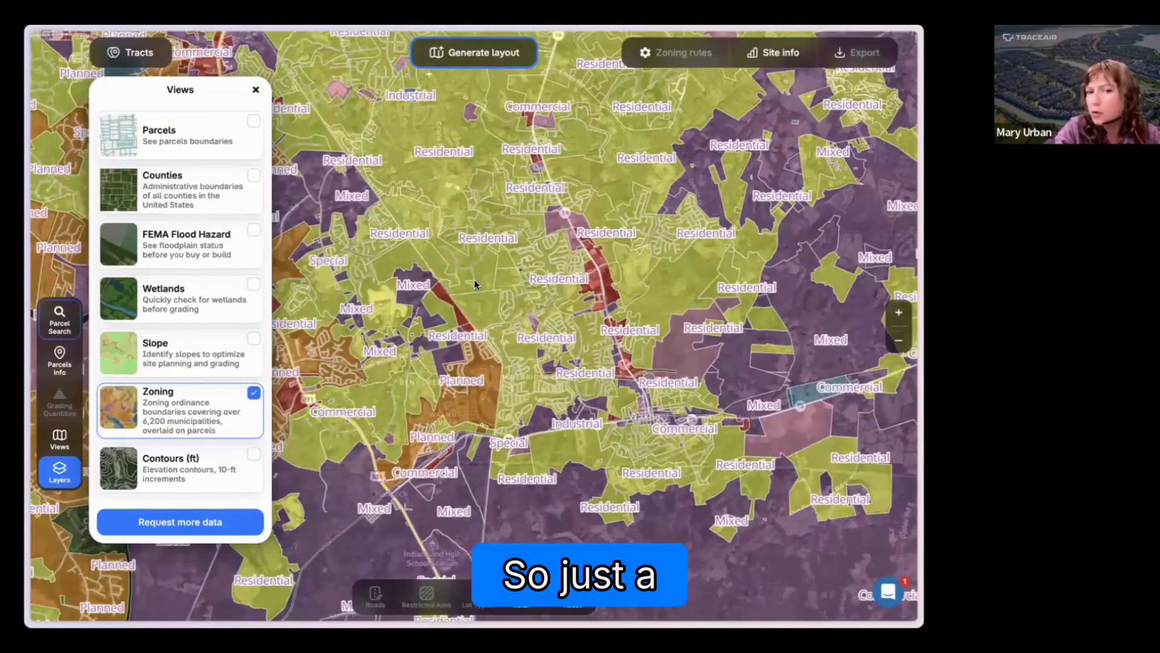
Step: Turn off the Zoning overlay and show the Parcels boundaries on the map instead
click(234, 400)
click(219, 142)
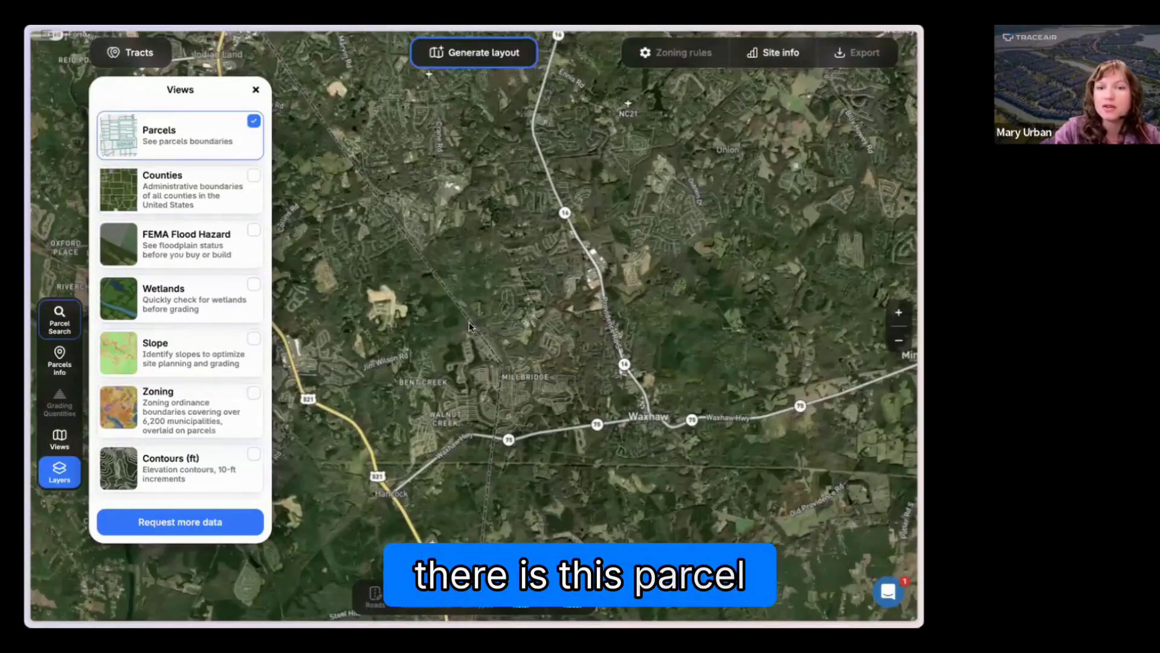
Step: Find the large undeveloped parcel just south of Jim Wilson Rd and review its owner, zoning and county record details
scroll(466, 326, up, 2)
drag(419, 385, 462, 325)
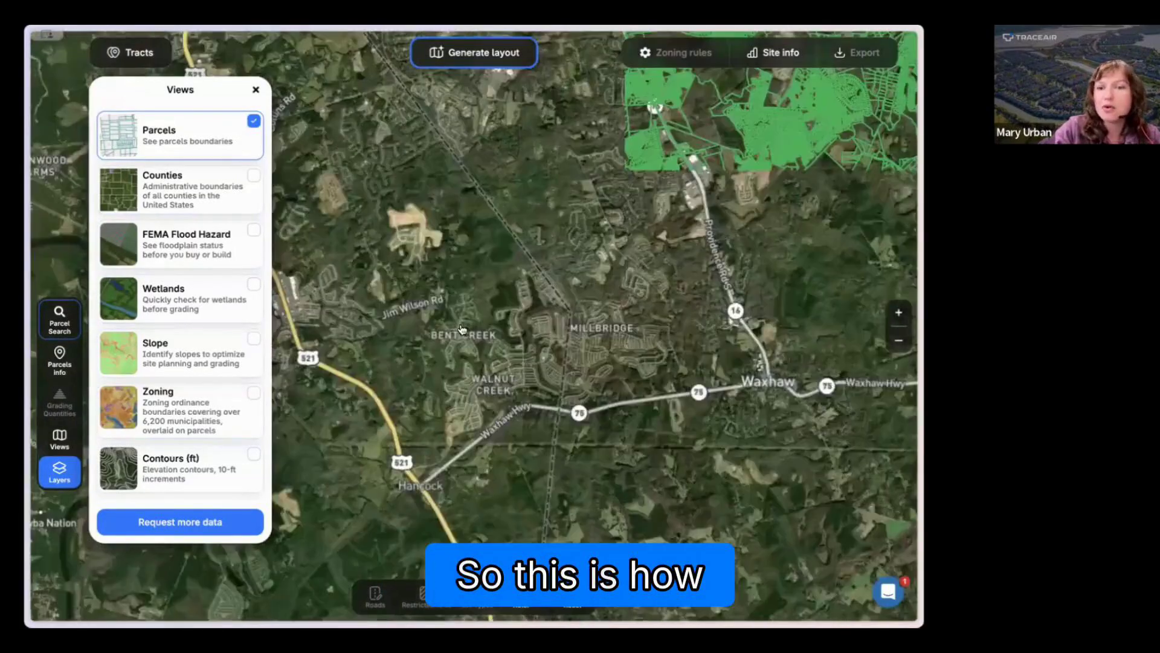
scroll(531, 294, up, 2)
scroll(531, 294, up, 5)
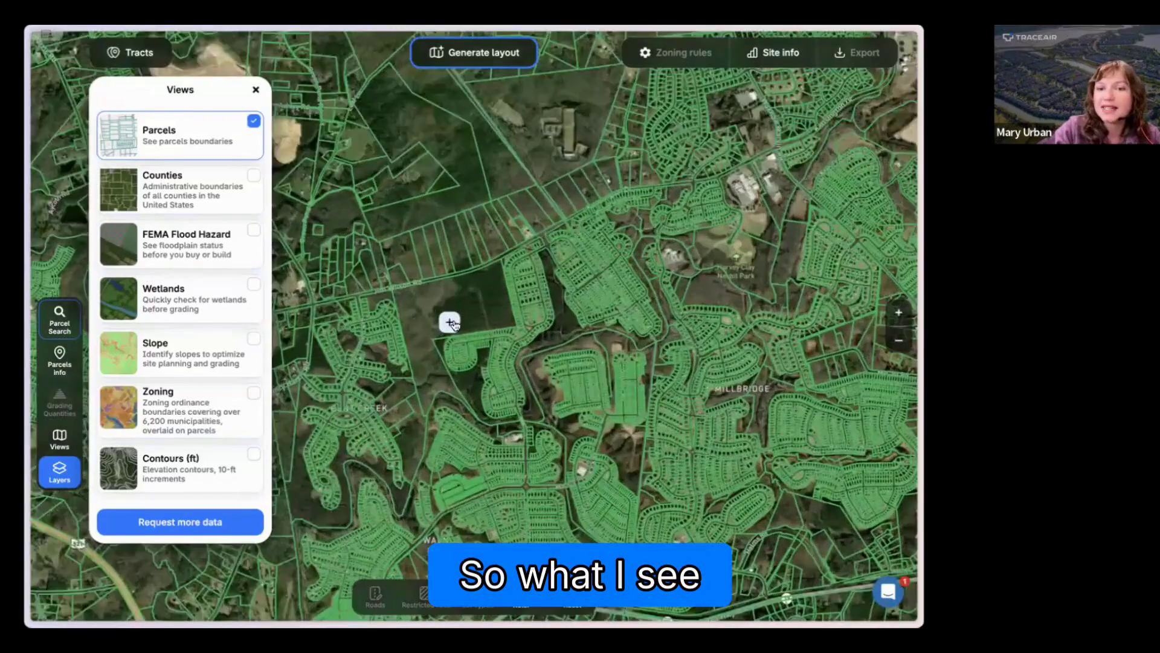
click(465, 310)
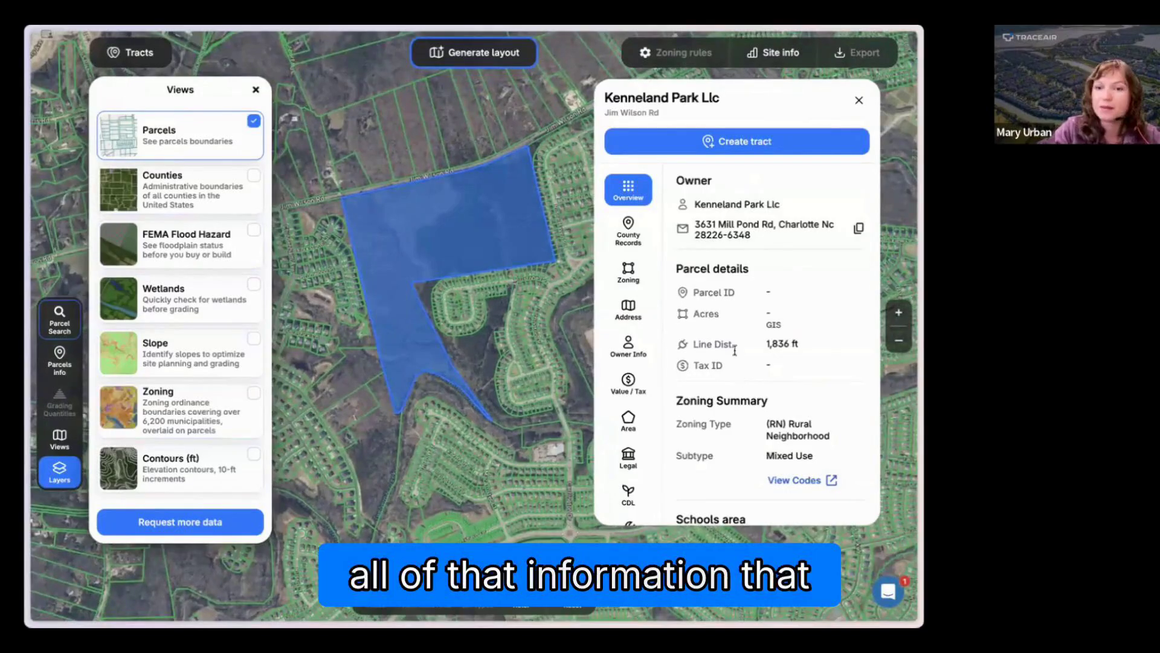
scroll(736, 354, down, 10)
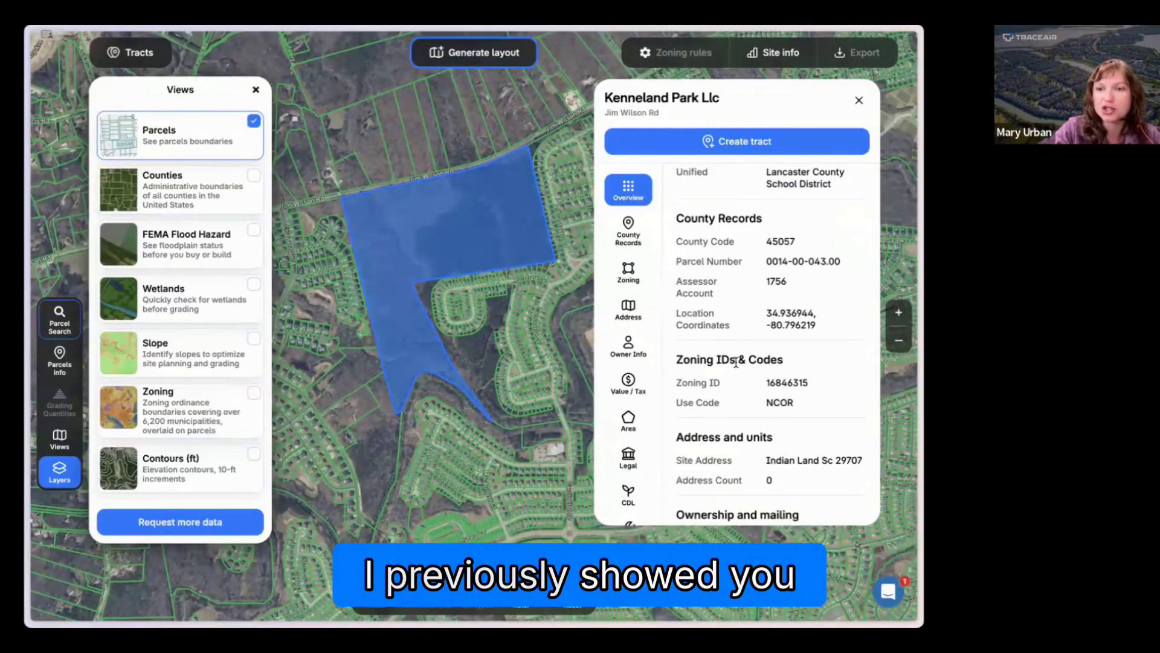
Step: Combine the large Jim Wilson Rd parcel with the three adjoining Twelve Mile Creek Rd parcels, and reduce the selection to the large parcel
click(344, 376)
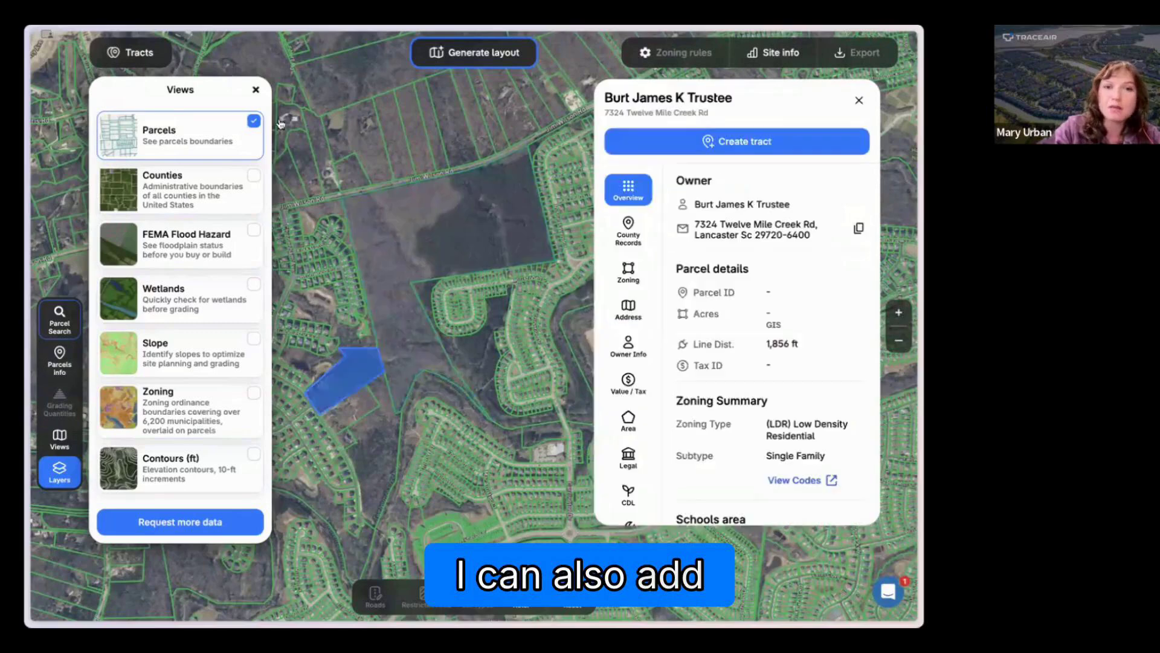
click(282, 123)
click(399, 328)
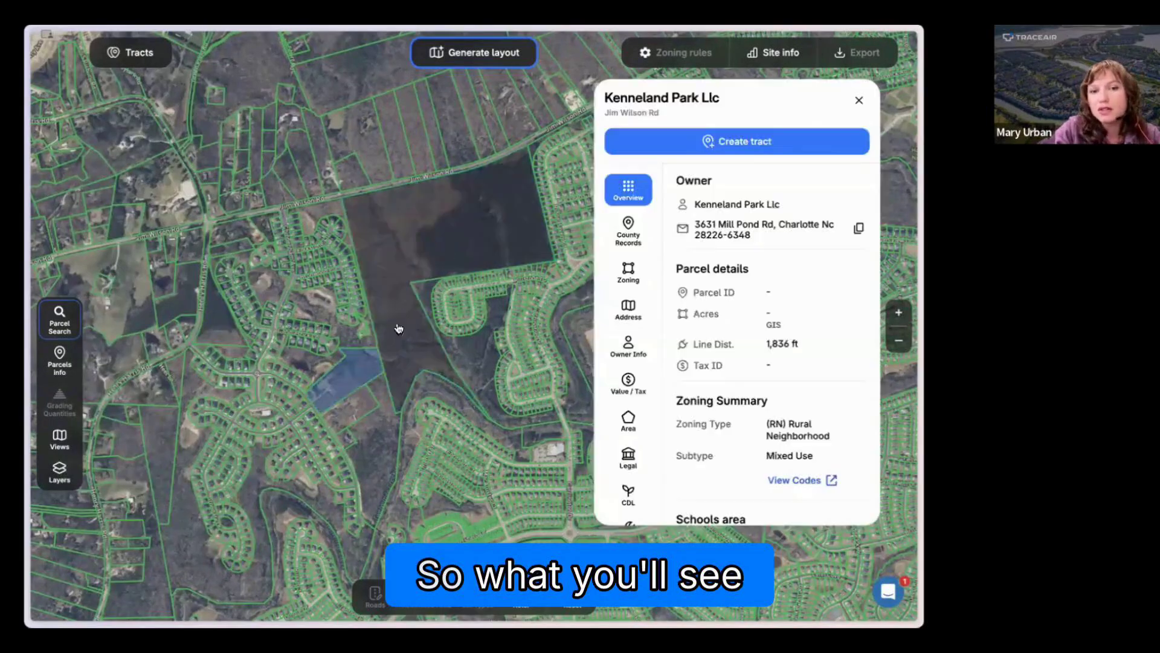
shift+click(344, 375)
shift+click(350, 407)
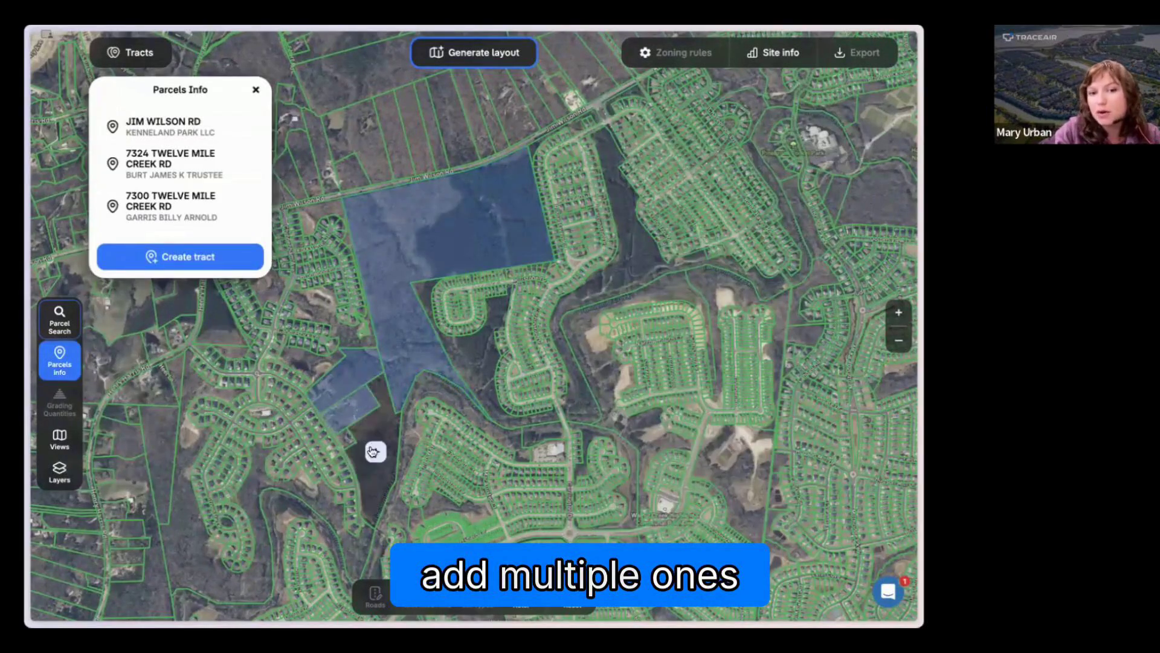
shift+click(372, 451)
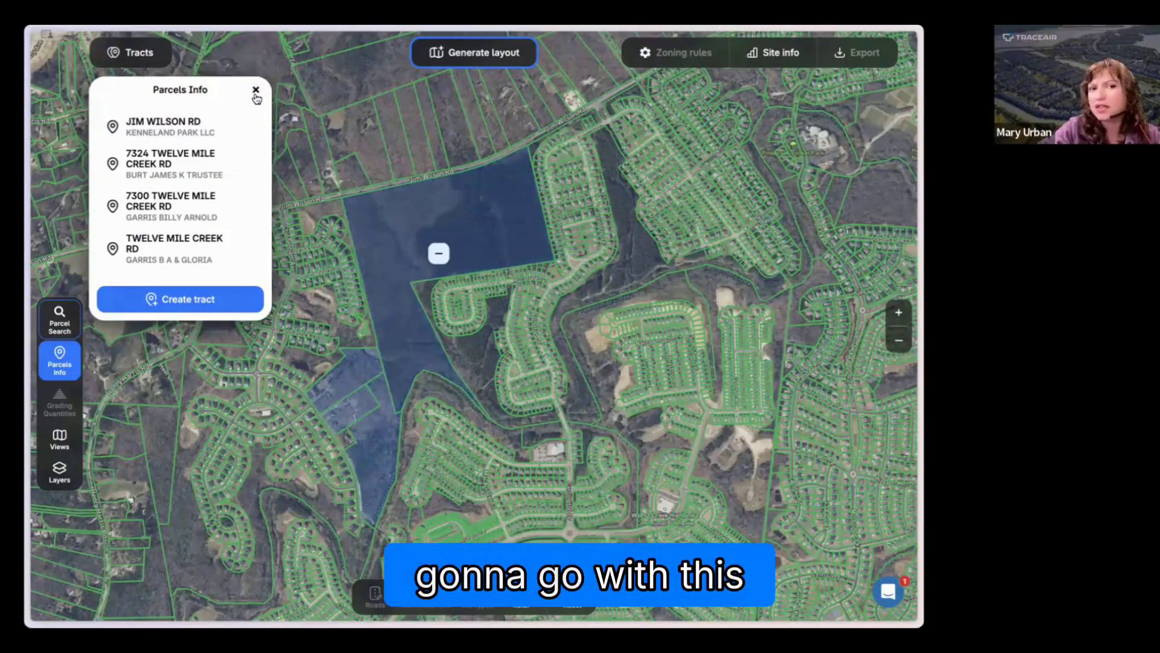
click(378, 412)
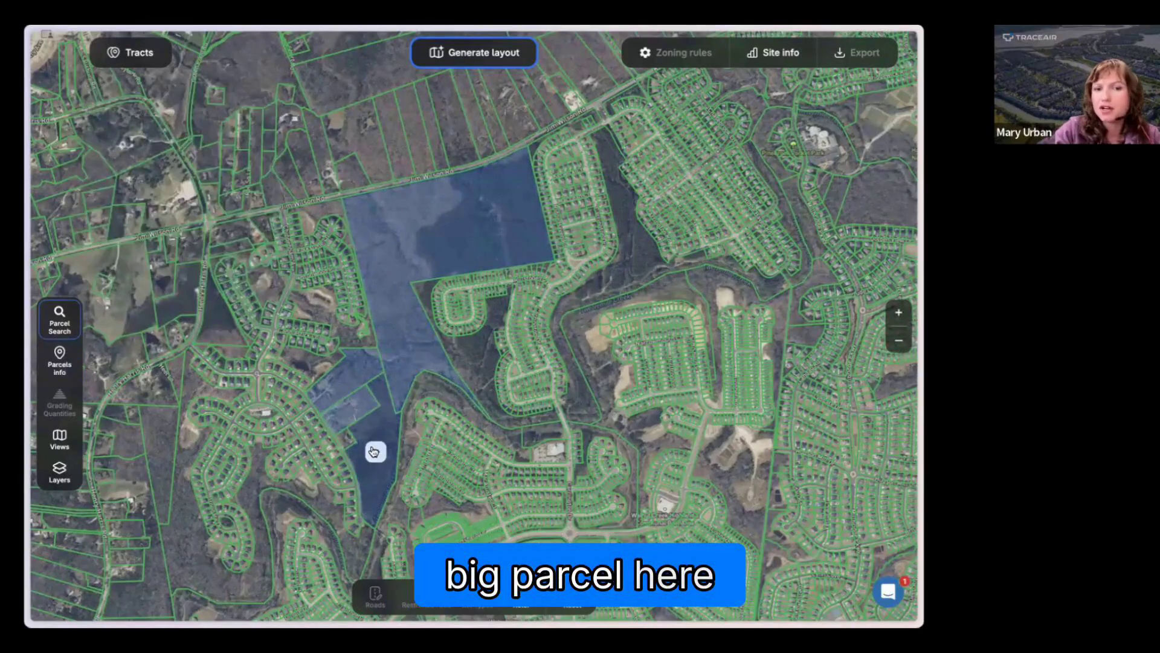
click(342, 384)
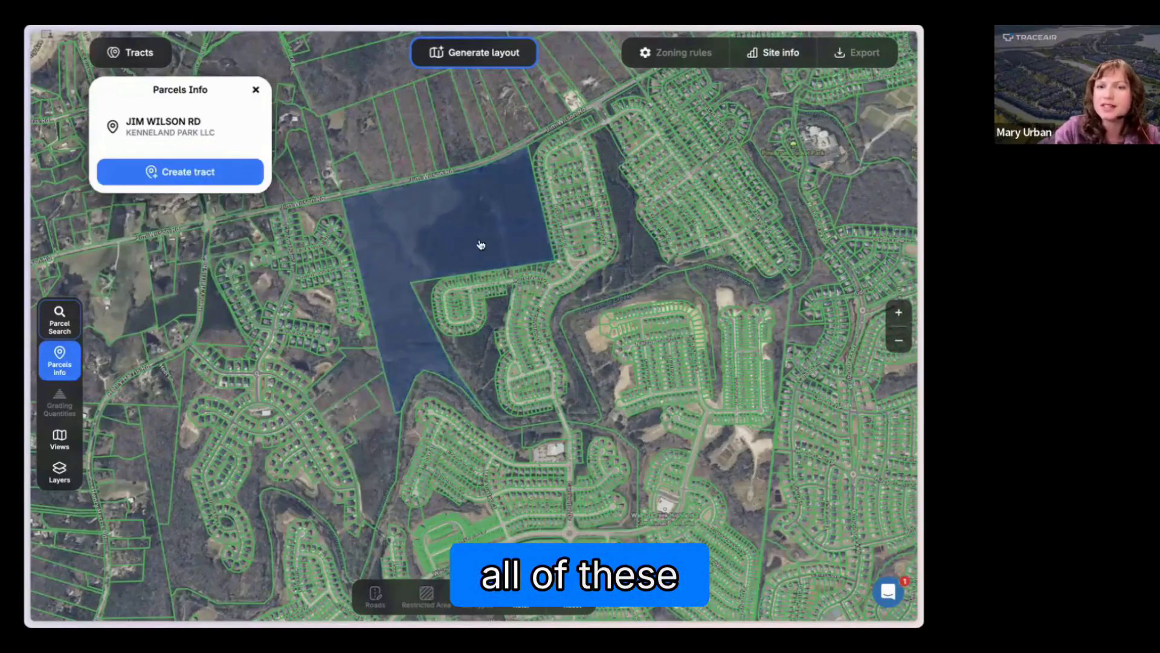
Step: Create a tract named "MU - Wilson Rd Webinar" from the selected Jim Wilson Rd parcel
click(208, 174)
click(424, 325)
text(MU)
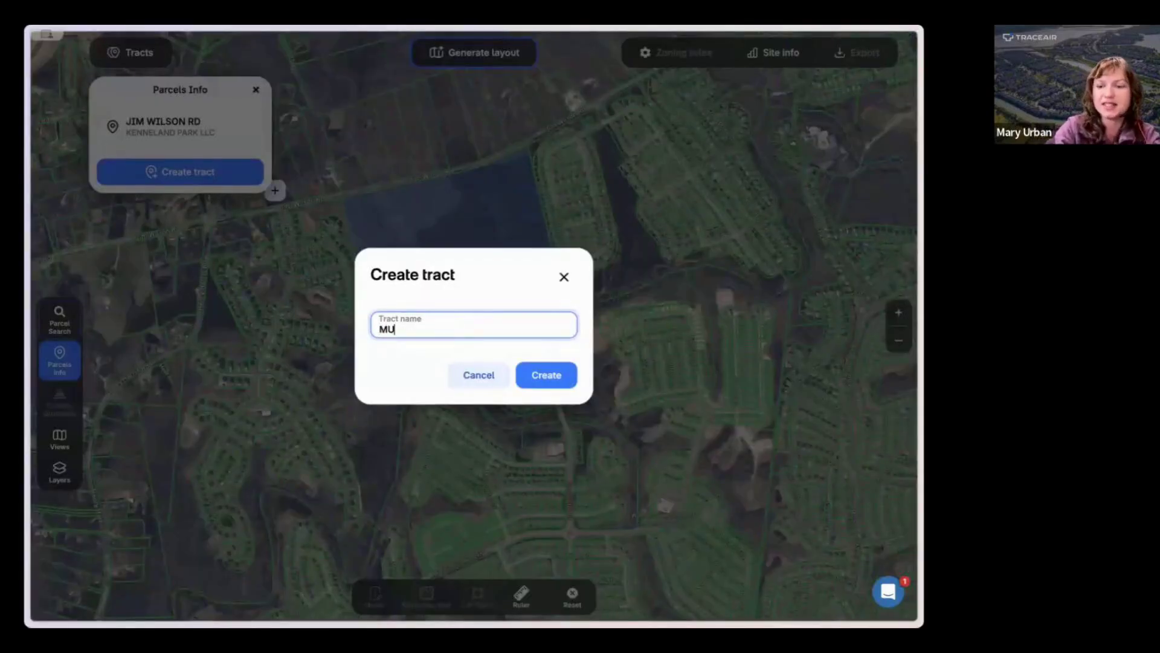
text( - Wils)
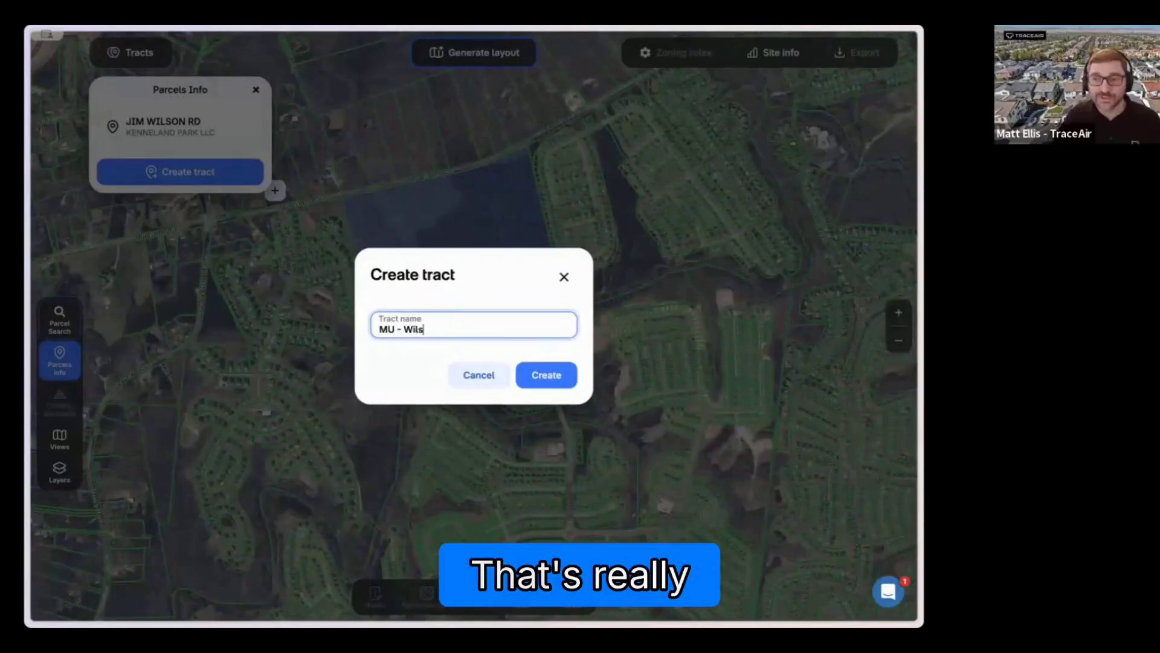
text(on Rd)
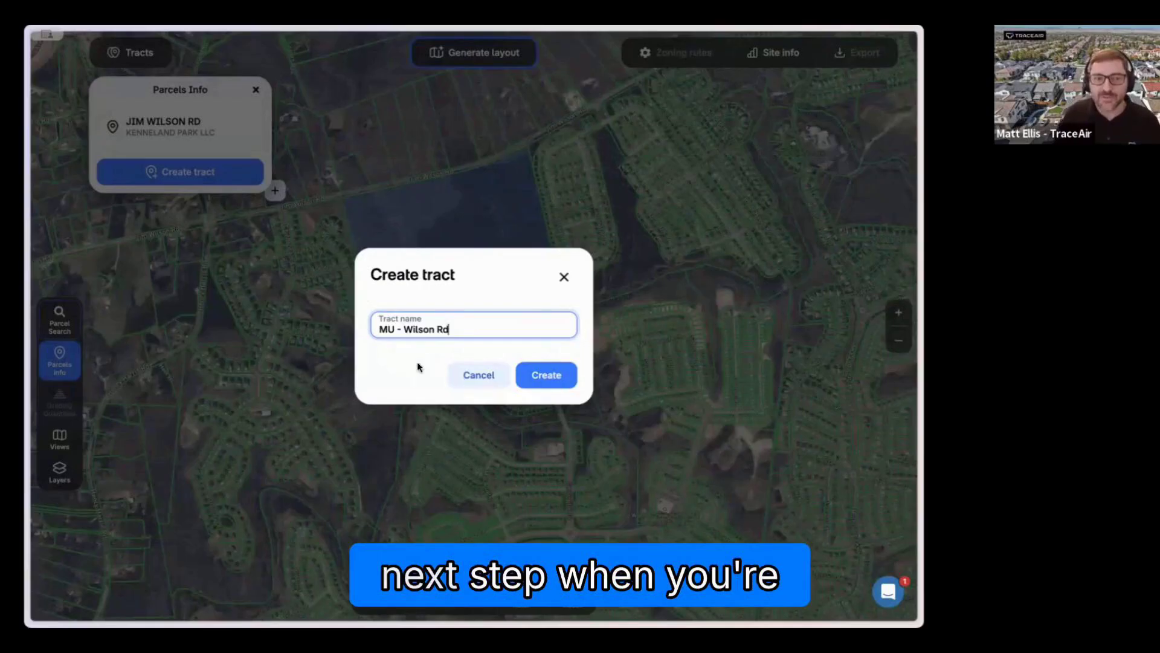
text(Webinar)
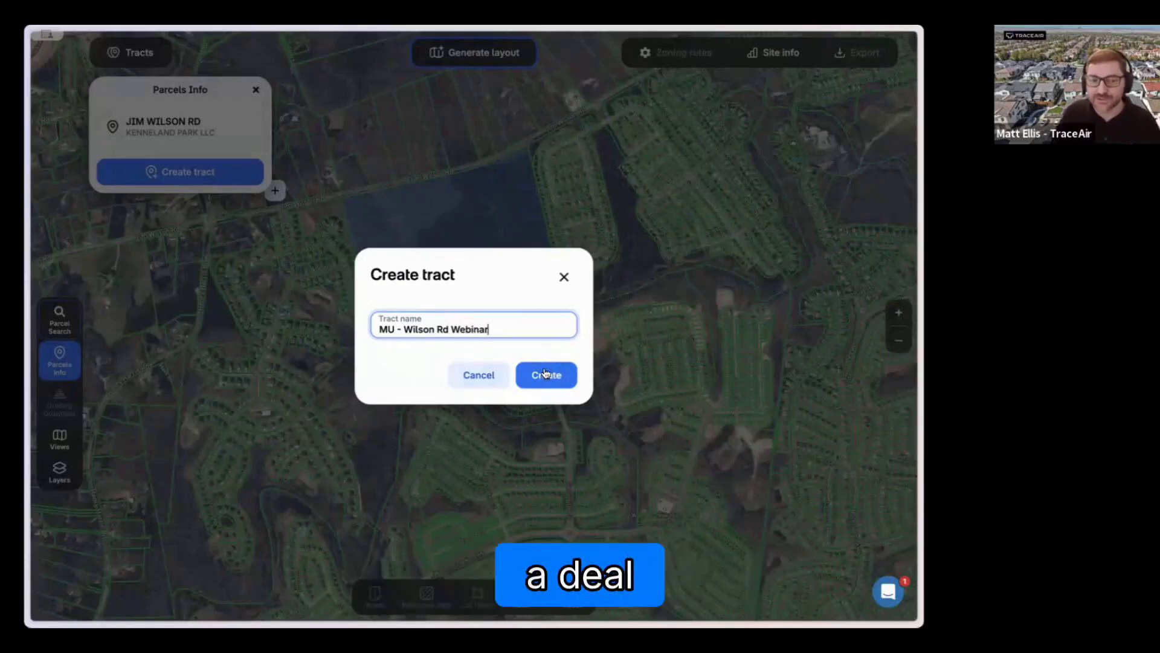
click(545, 369)
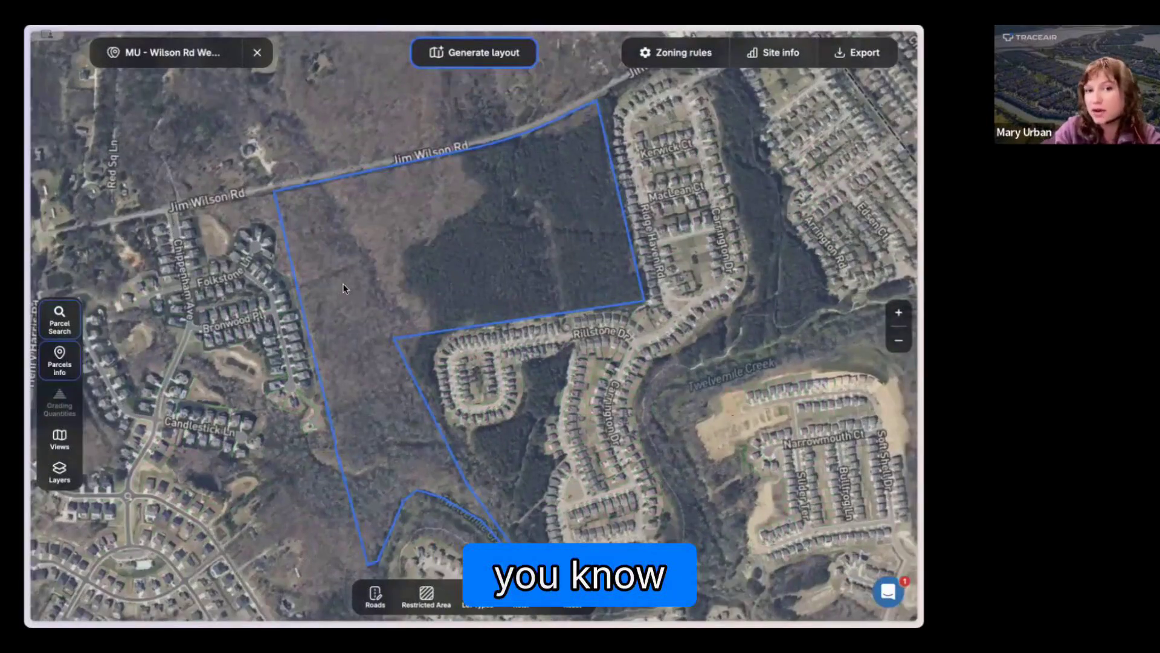
Step: Open the saved tracts list and move the "MU - Wilson Rd Webinar" tract into the presenter's personal folder
click(160, 52)
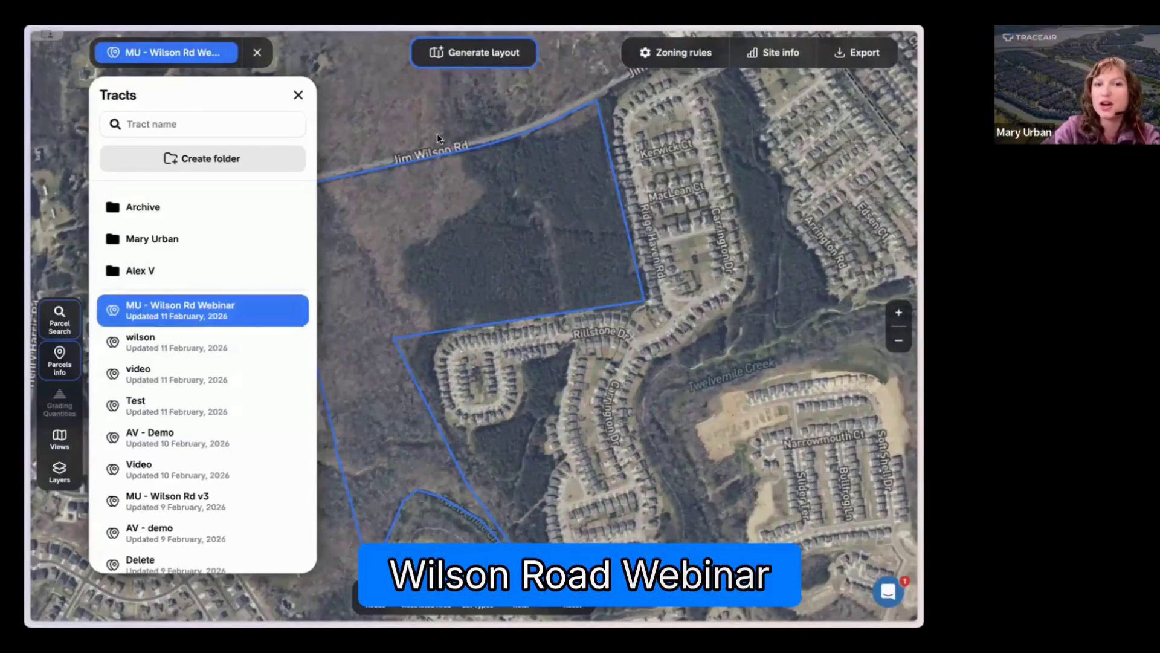
drag(470, 216, 539, 215)
scroll(539, 215, down, 2)
scroll(507, 260, down, 1)
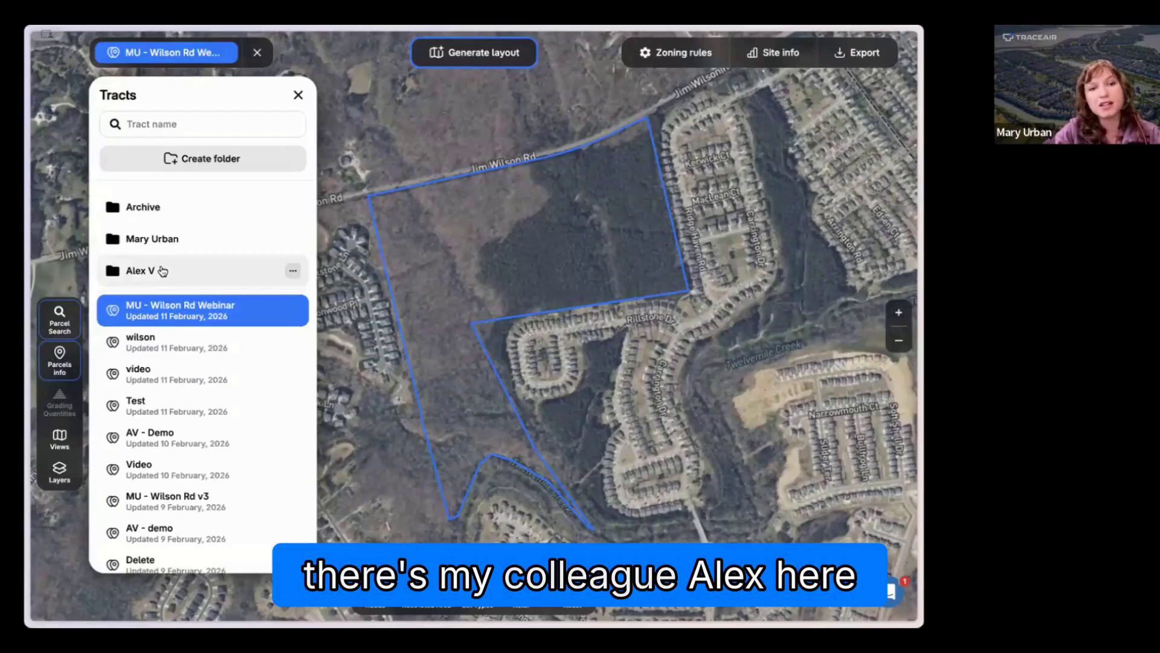
click(292, 311)
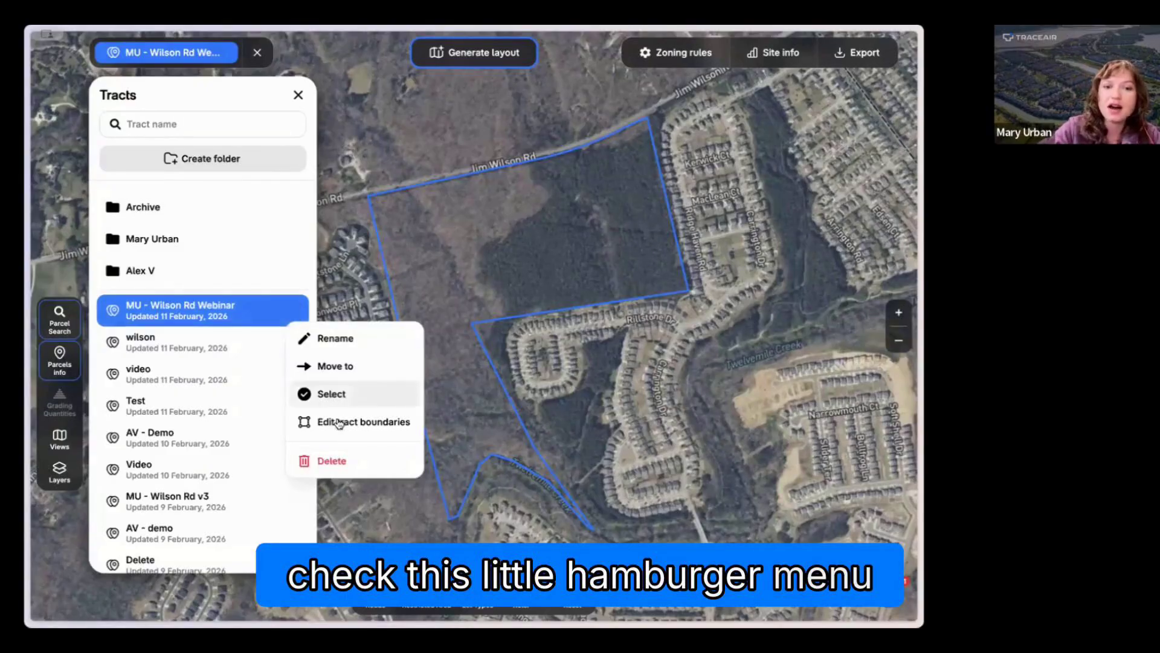
click(347, 366)
click(434, 192)
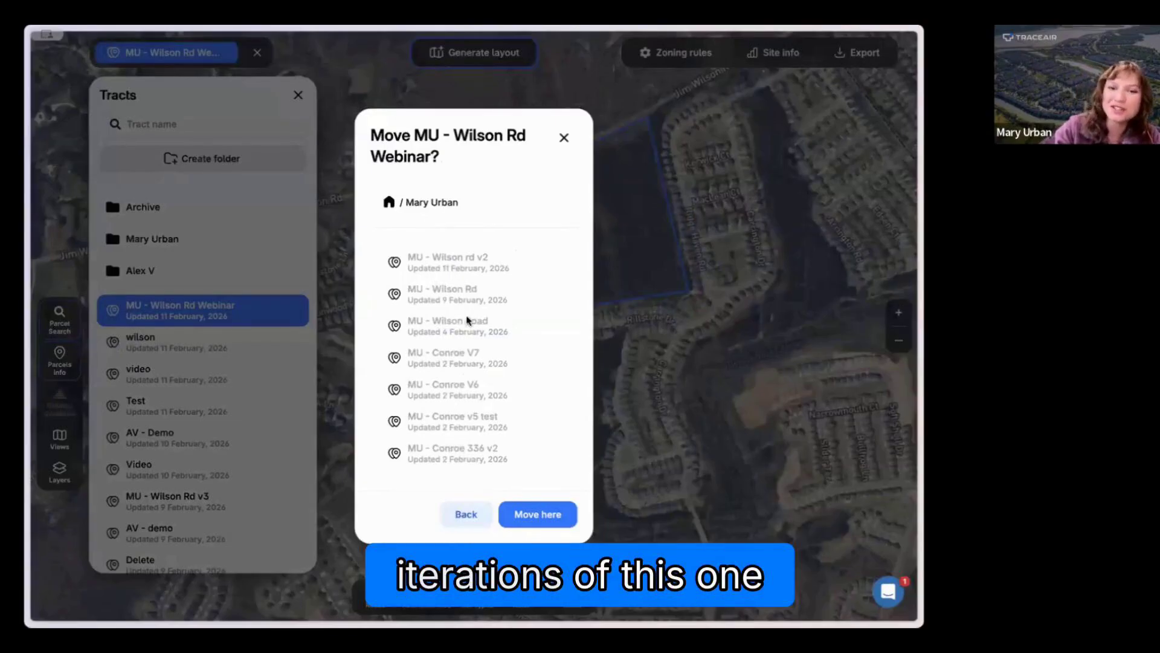
click(535, 515)
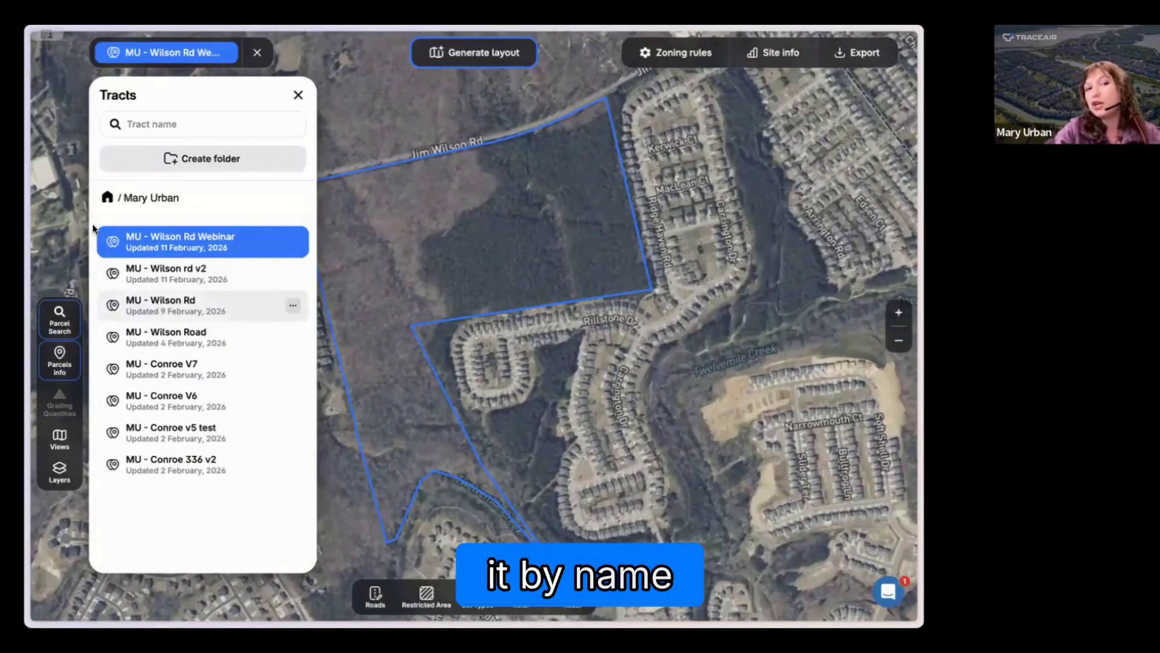
Step: Return to the top-level tracts list and delete the "Test" tract, both "Delete" tracts and the lowercase "delete" tract together
click(107, 197)
scroll(180, 384, down, 1)
scroll(179, 394, up, 1)
scroll(198, 417, down, 1)
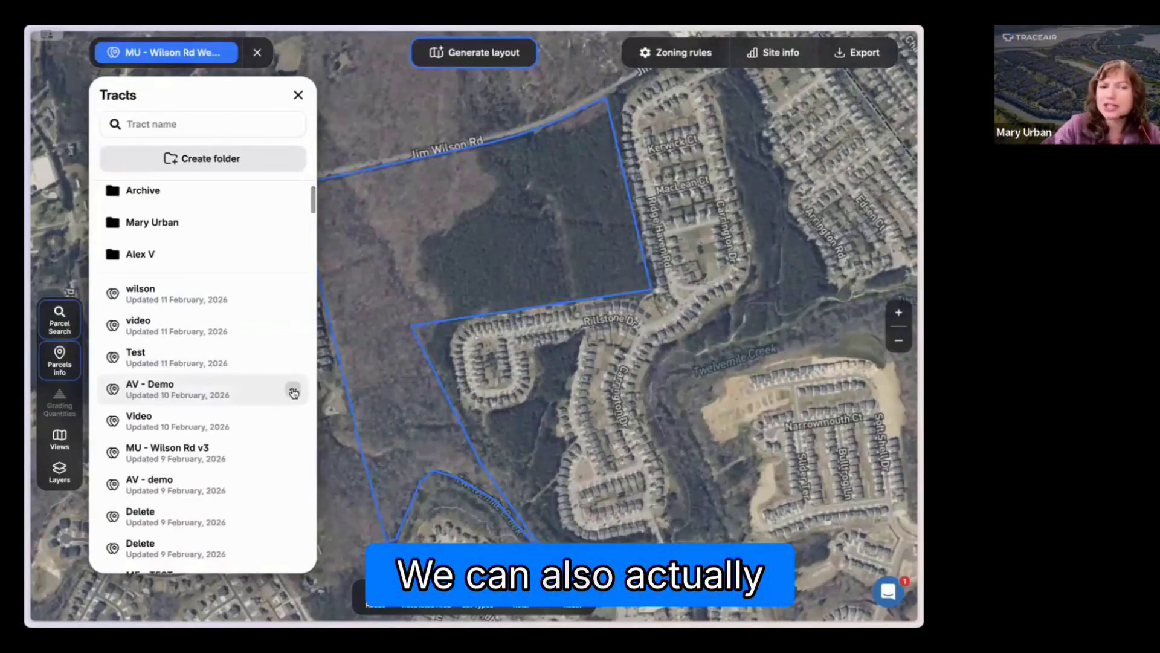
click(293, 389)
click(331, 474)
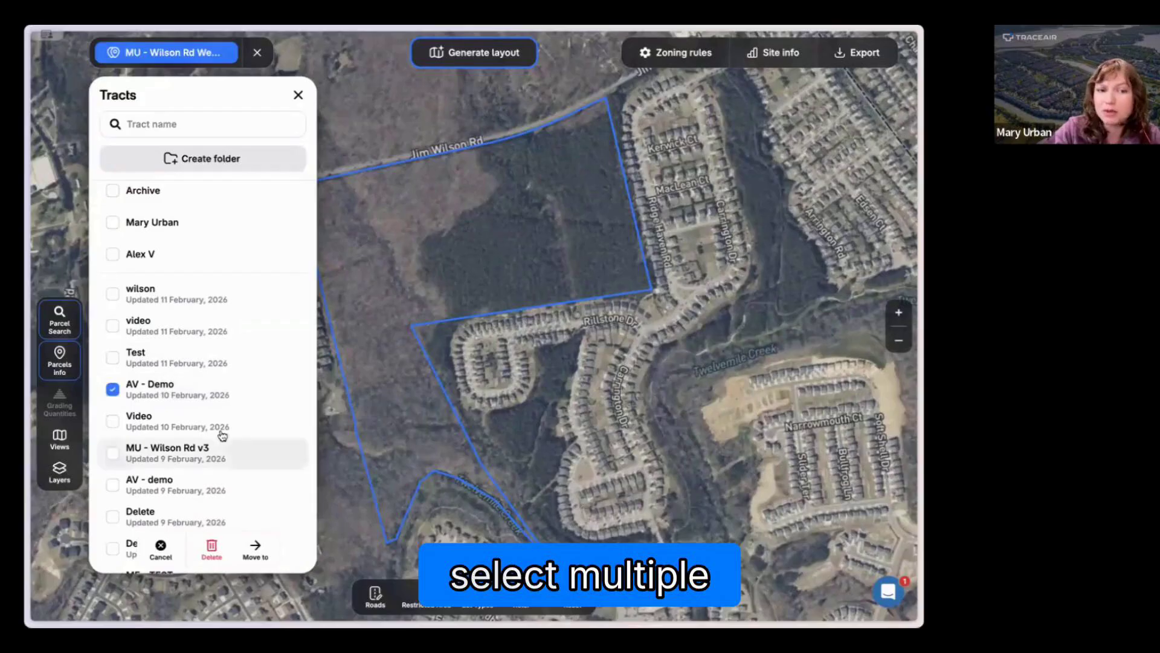
click(113, 389)
click(113, 359)
scroll(115, 363, down, 3)
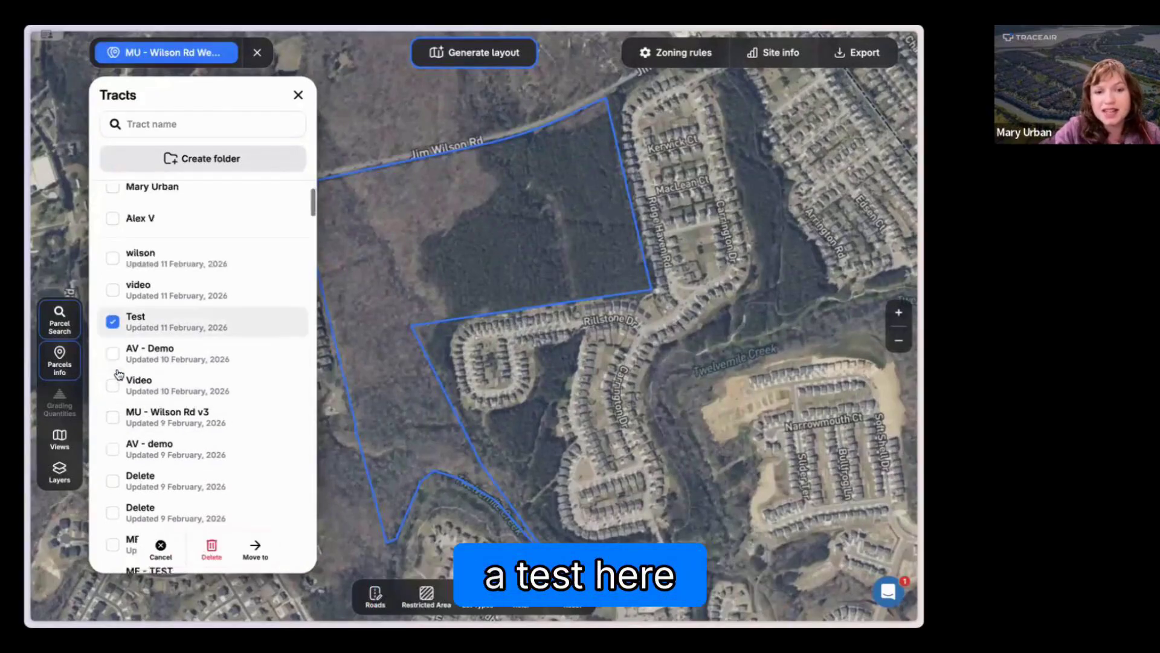
click(113, 431)
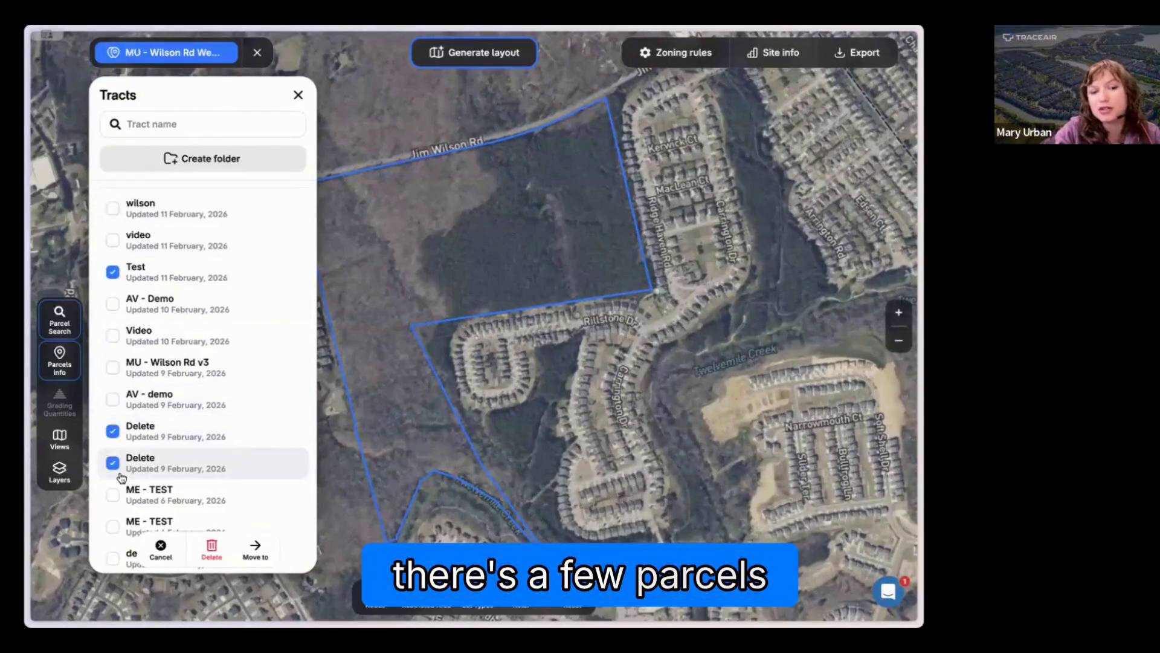
scroll(163, 473, down, 2)
click(194, 489)
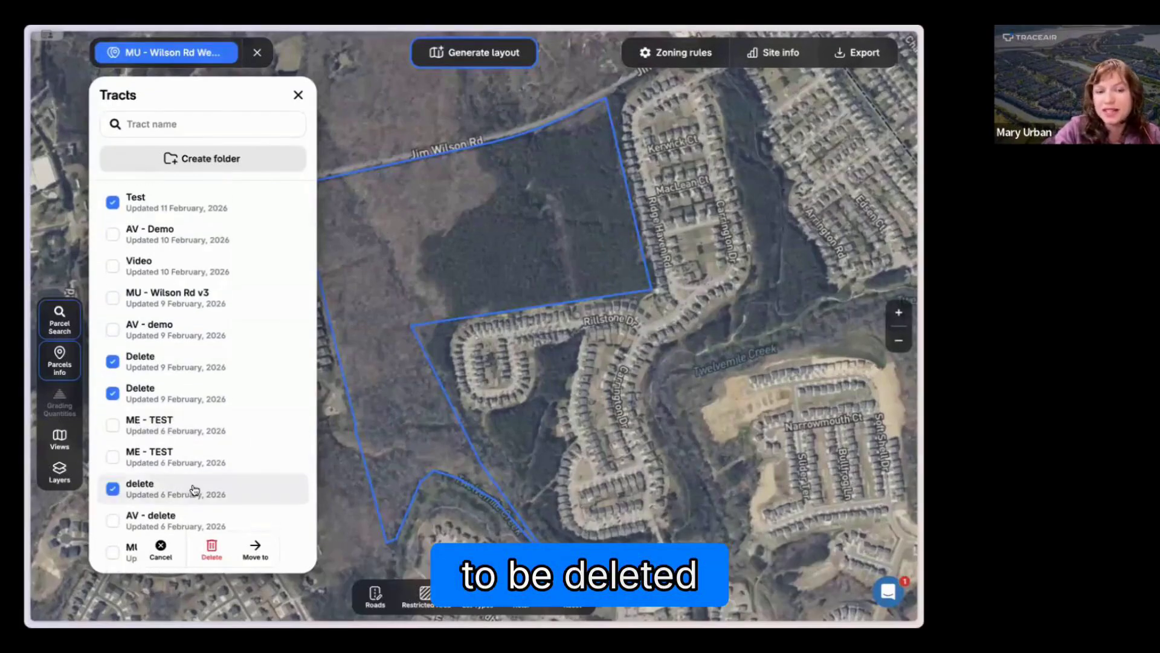
scroll(194, 488, up, 1)
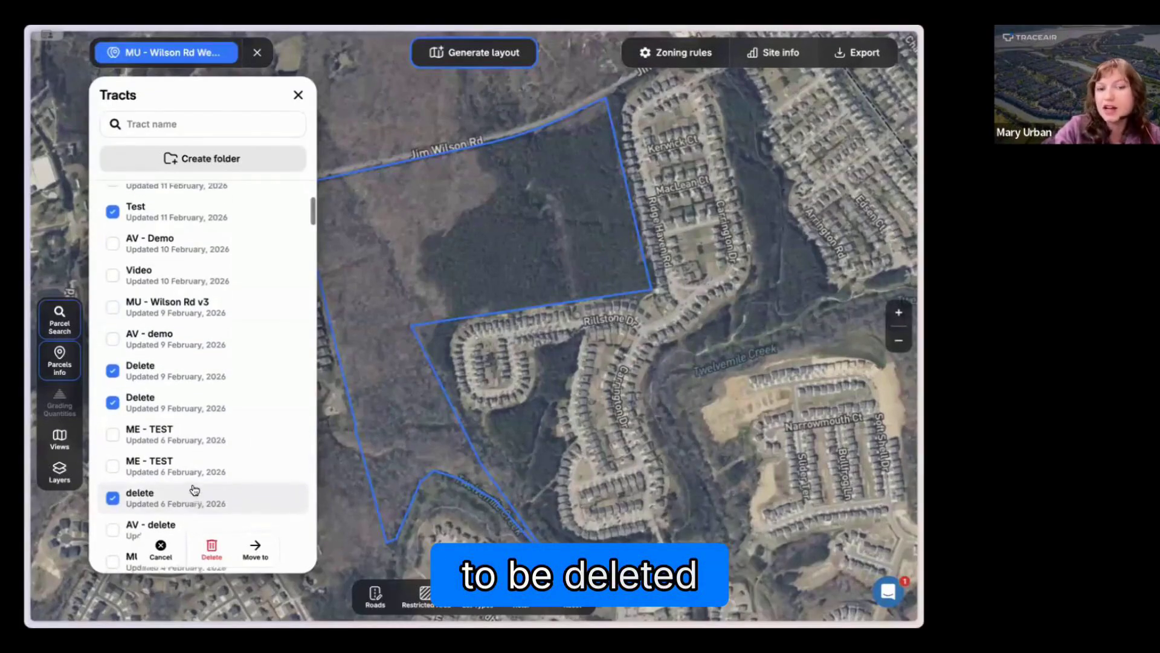
click(210, 548)
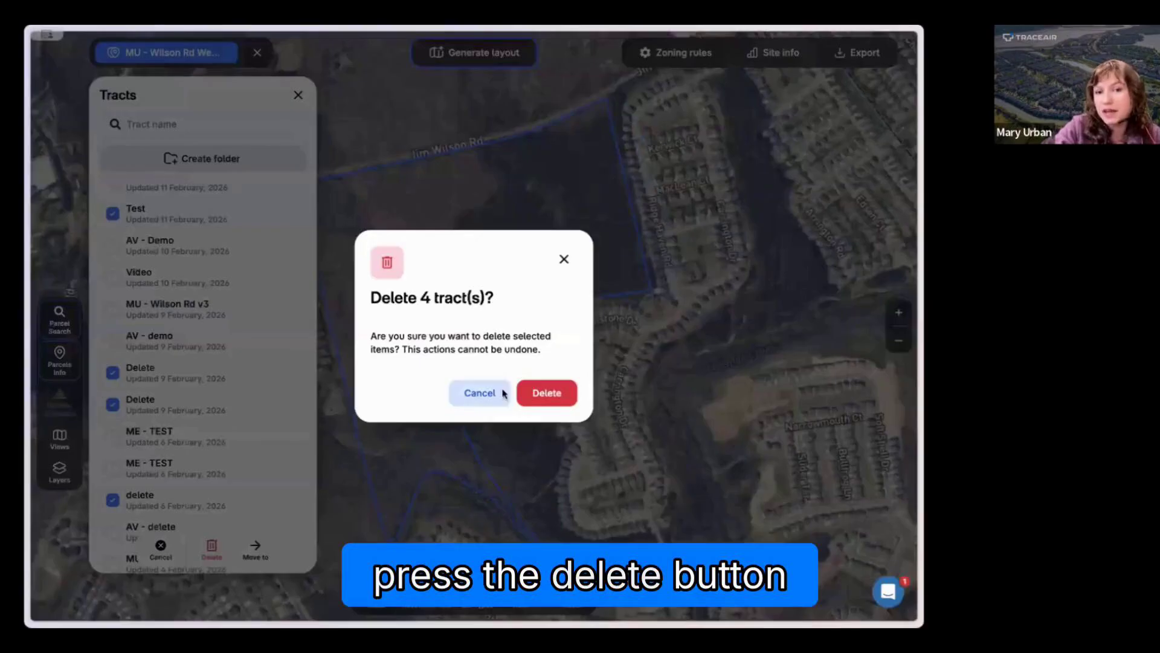
click(547, 394)
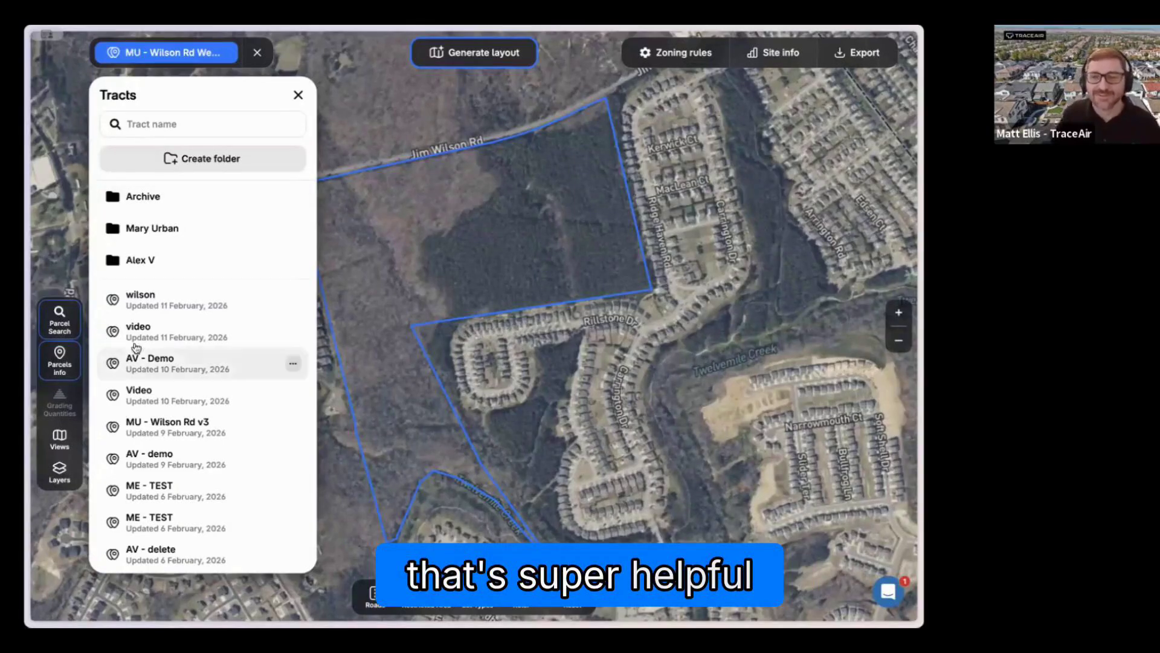
Step: Close the tracts list, turn on the Slope and Contours (ft) overlays, and examine the terrain across the tract
click(298, 96)
drag(442, 243, 391, 248)
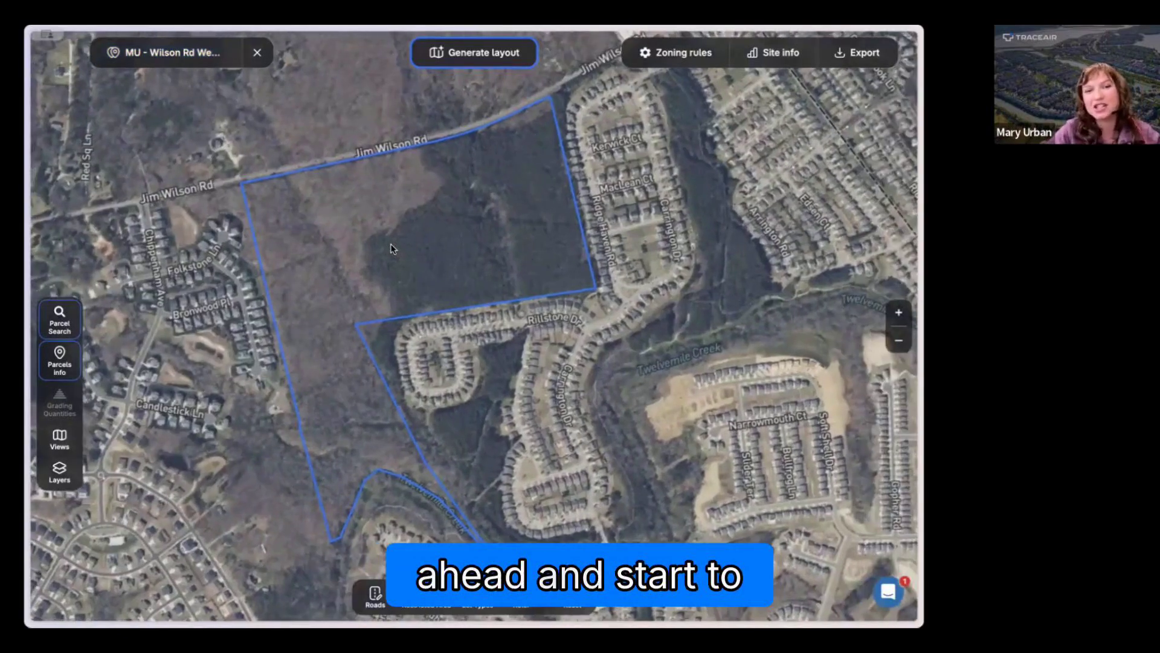
click(62, 467)
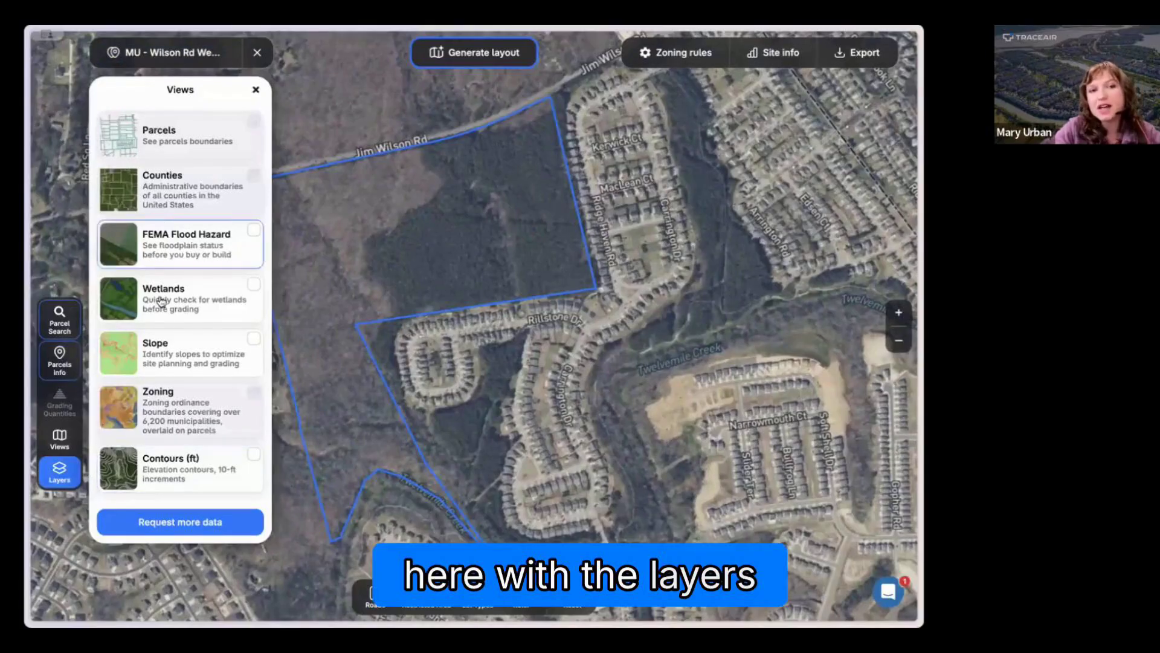
click(205, 295)
click(202, 254)
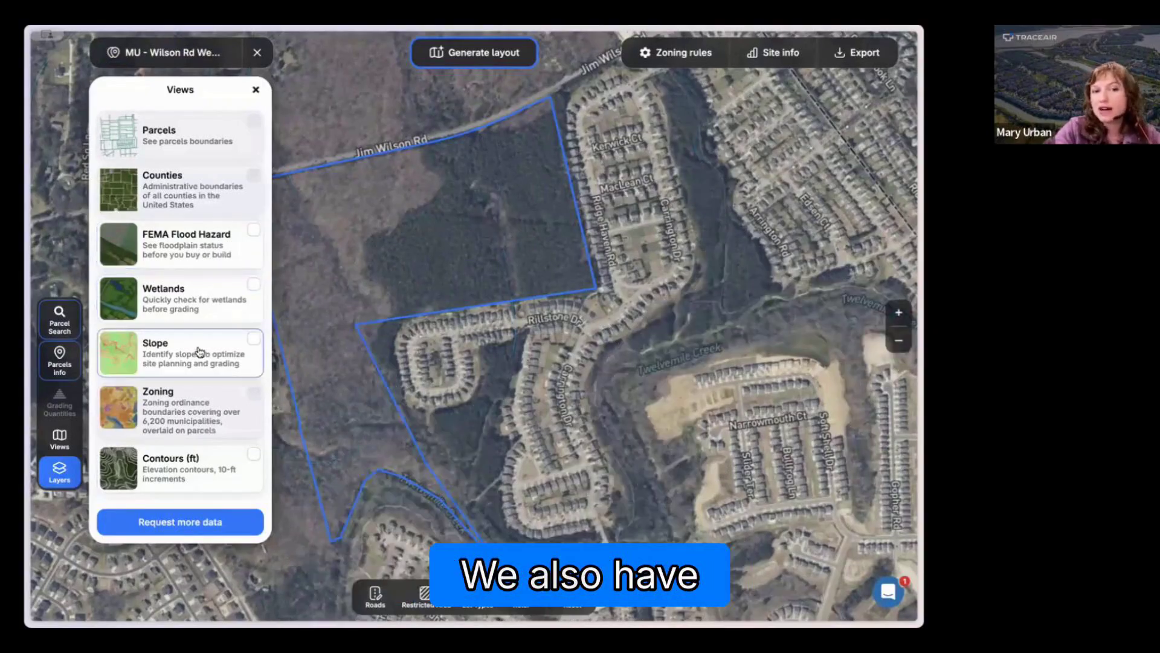
click(199, 351)
drag(418, 365, 460, 370)
scroll(389, 300, up, 2)
scroll(410, 296, up, 2)
drag(409, 296, 448, 298)
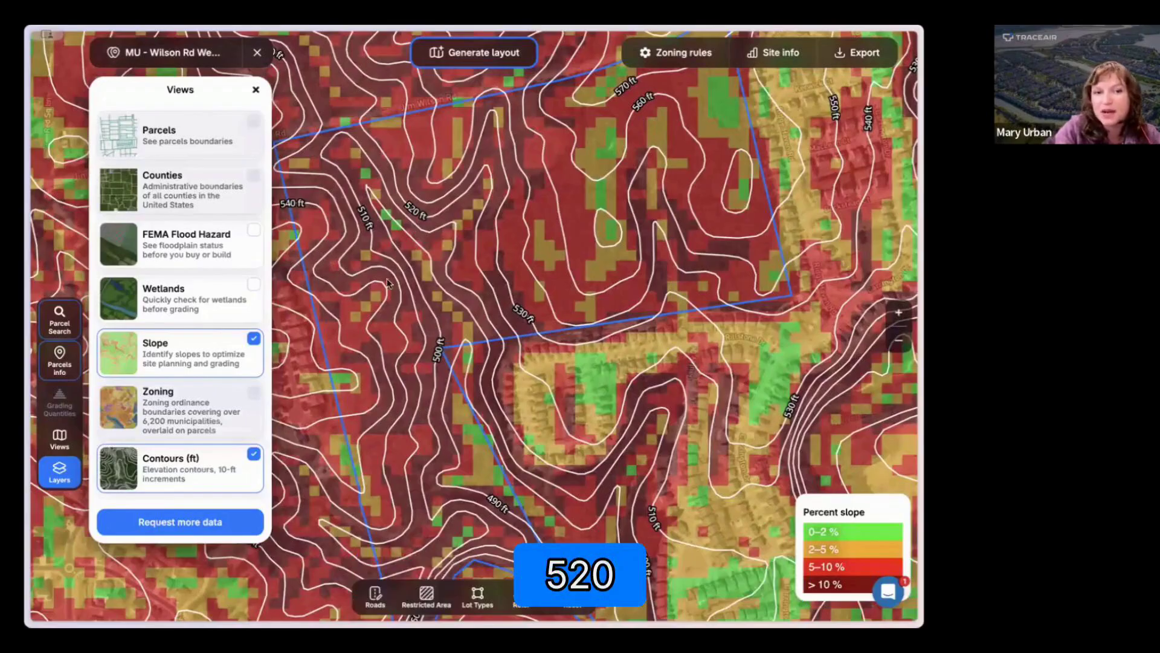
Step: Replace the Slope and Contours overlays with Wetlands and FEMA Flood Hazard, and close the layer list
click(184, 291)
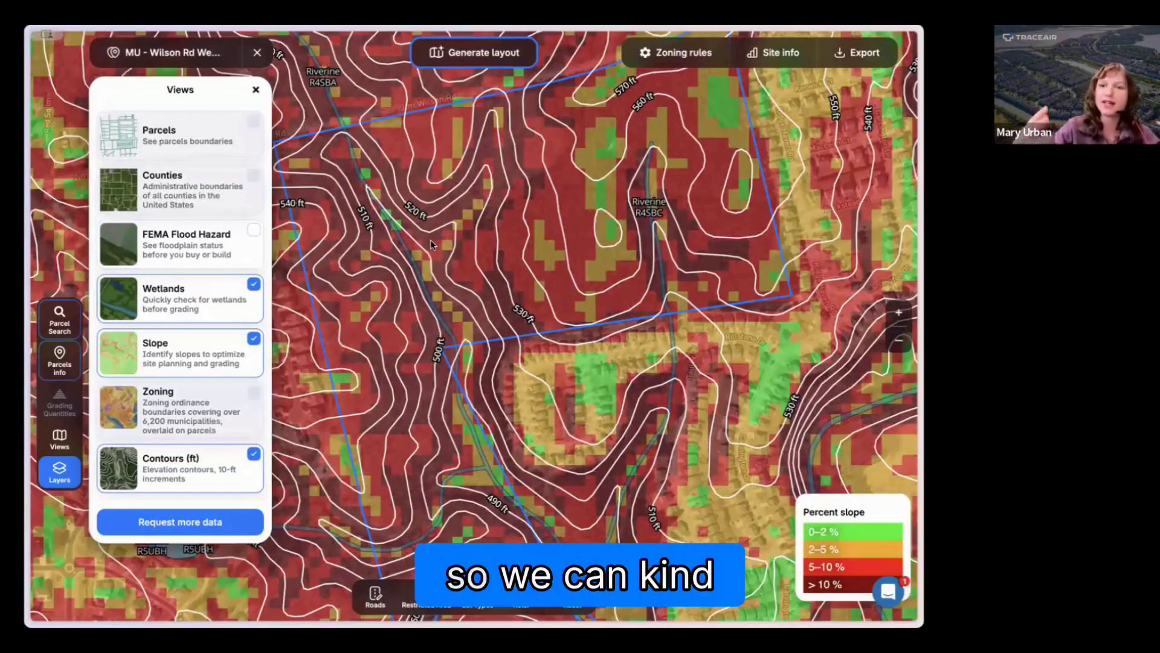
click(193, 357)
click(184, 468)
click(192, 254)
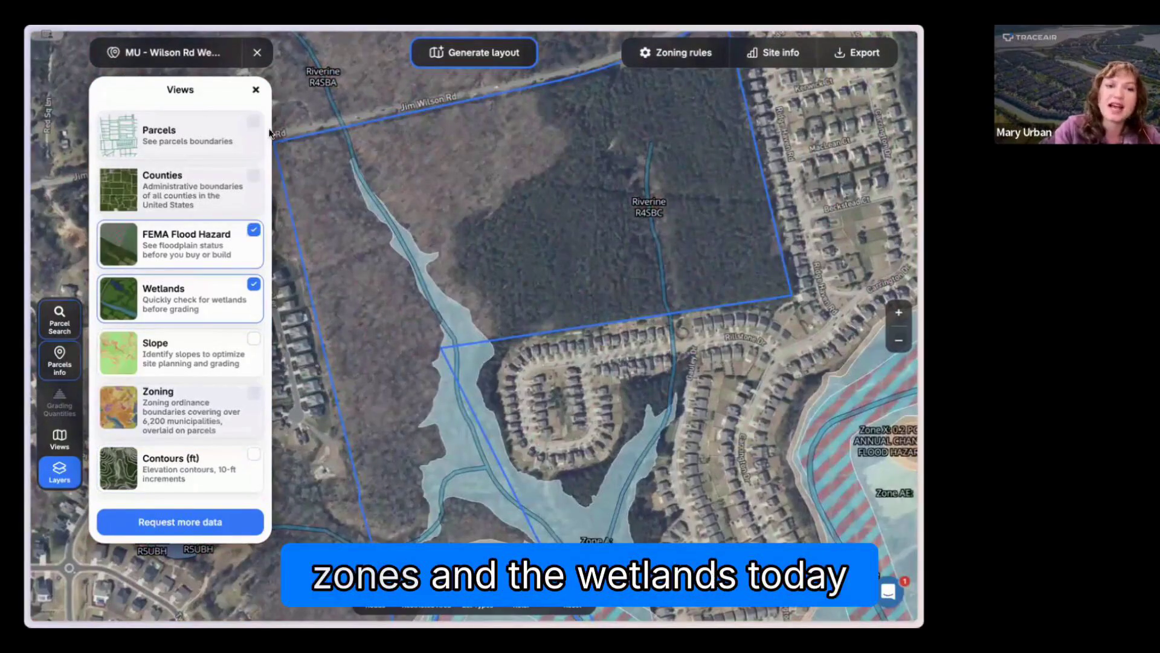
click(257, 92)
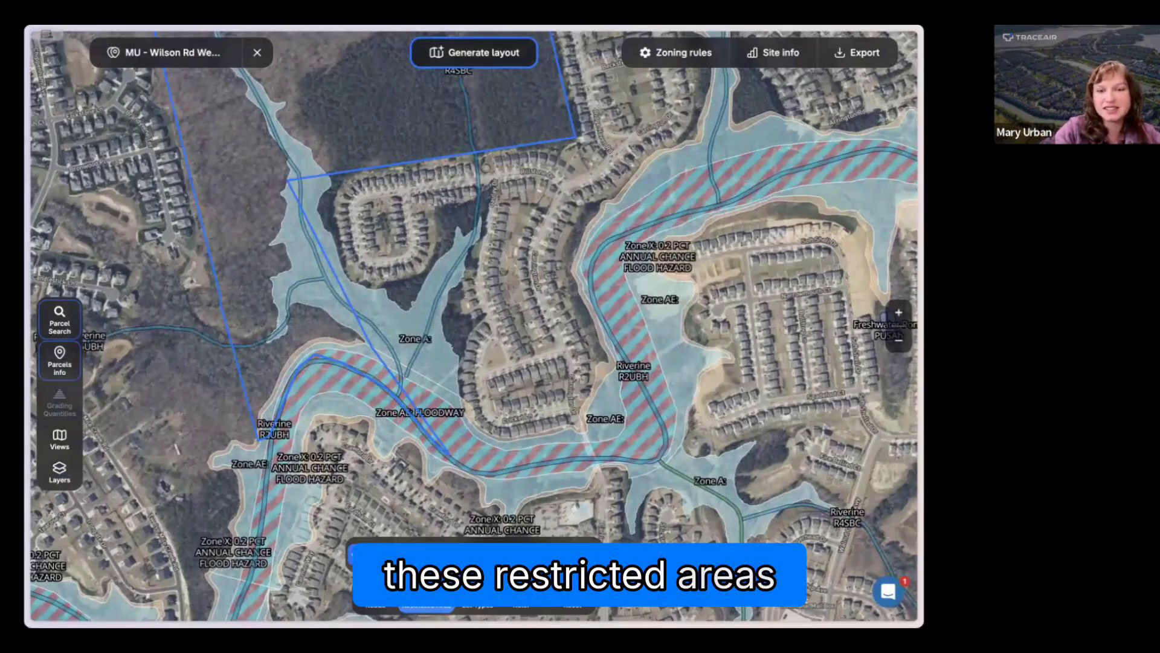
Step: Draw a restricted area polygon around the river bend and floodway at the tract's southern tip
click(426, 605)
click(260, 433)
click(259, 412)
click(273, 392)
click(293, 350)
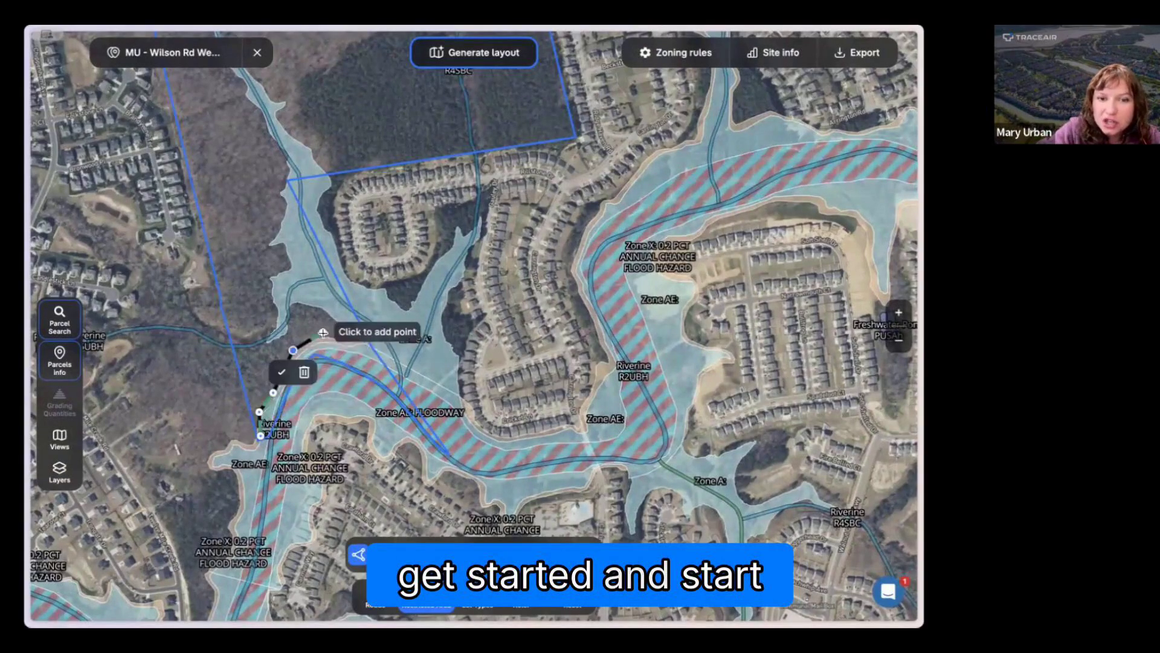
click(323, 333)
click(368, 339)
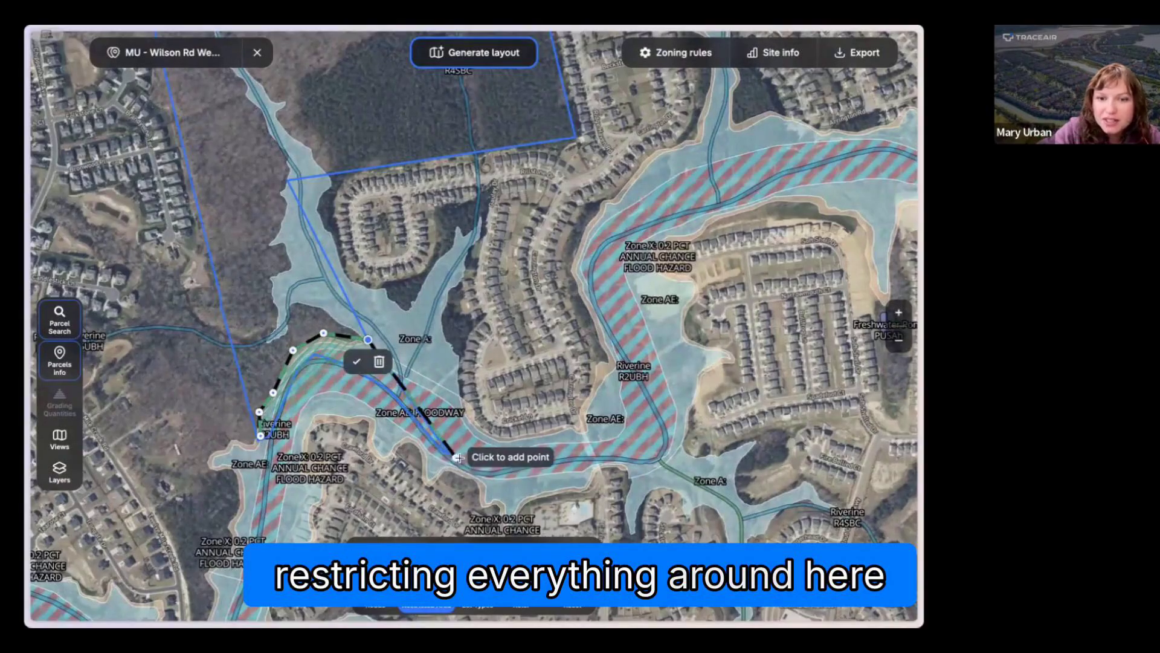
click(459, 458)
click(262, 439)
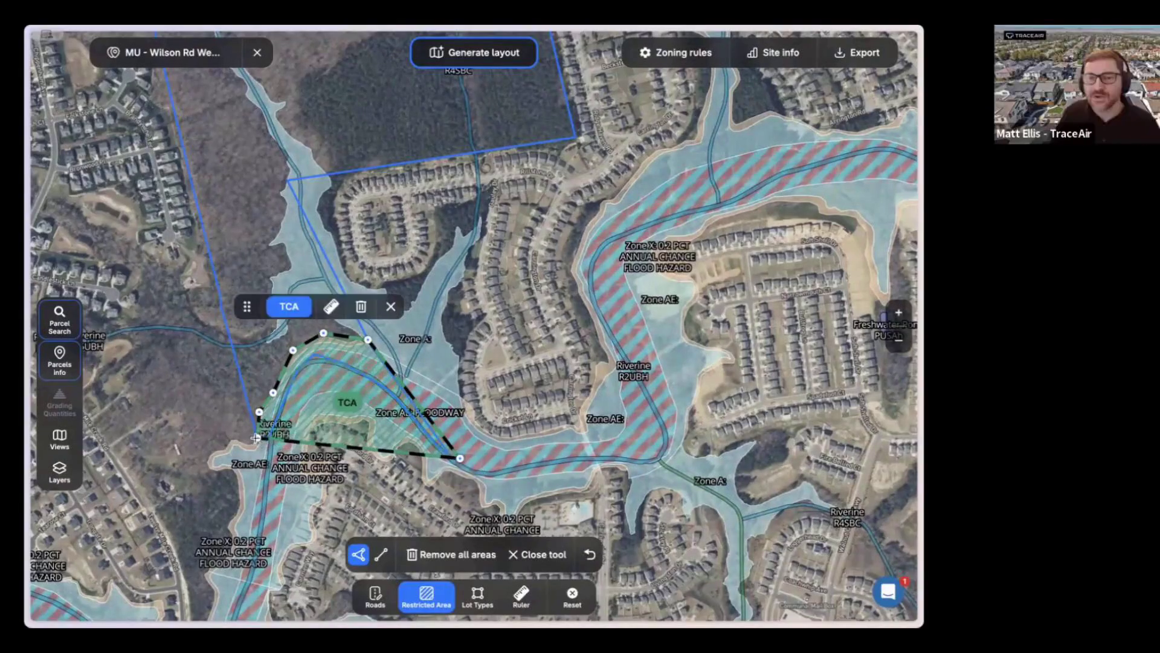
Step: Classify the river-bend restricted area as Floodplain and close its options
click(290, 306)
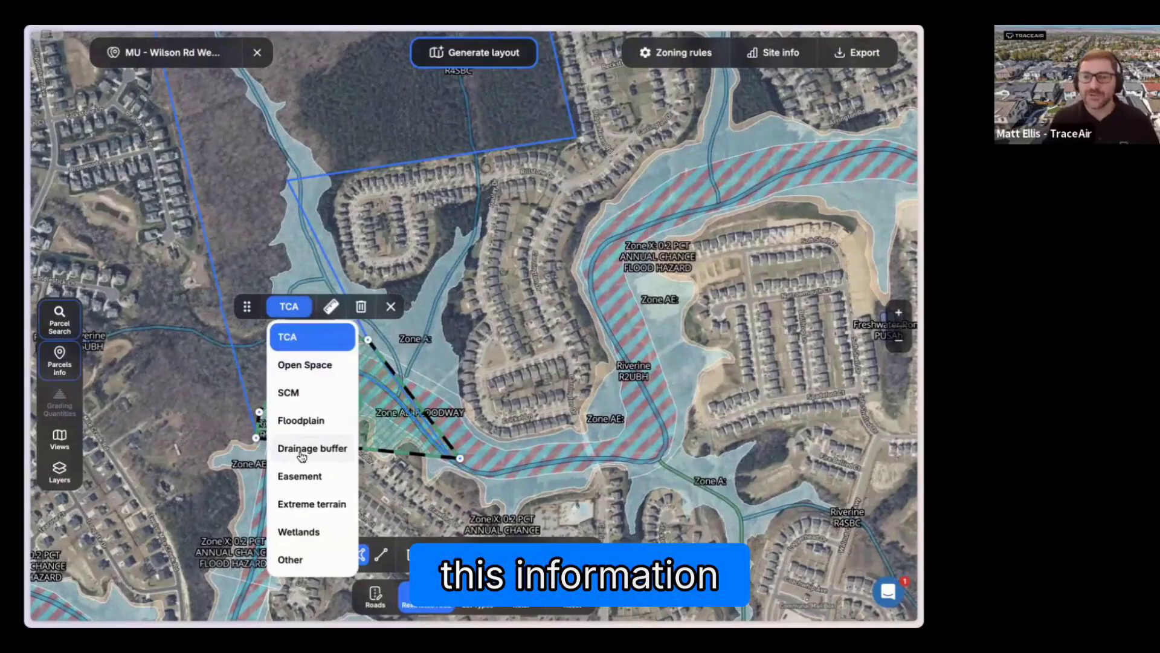
click(301, 419)
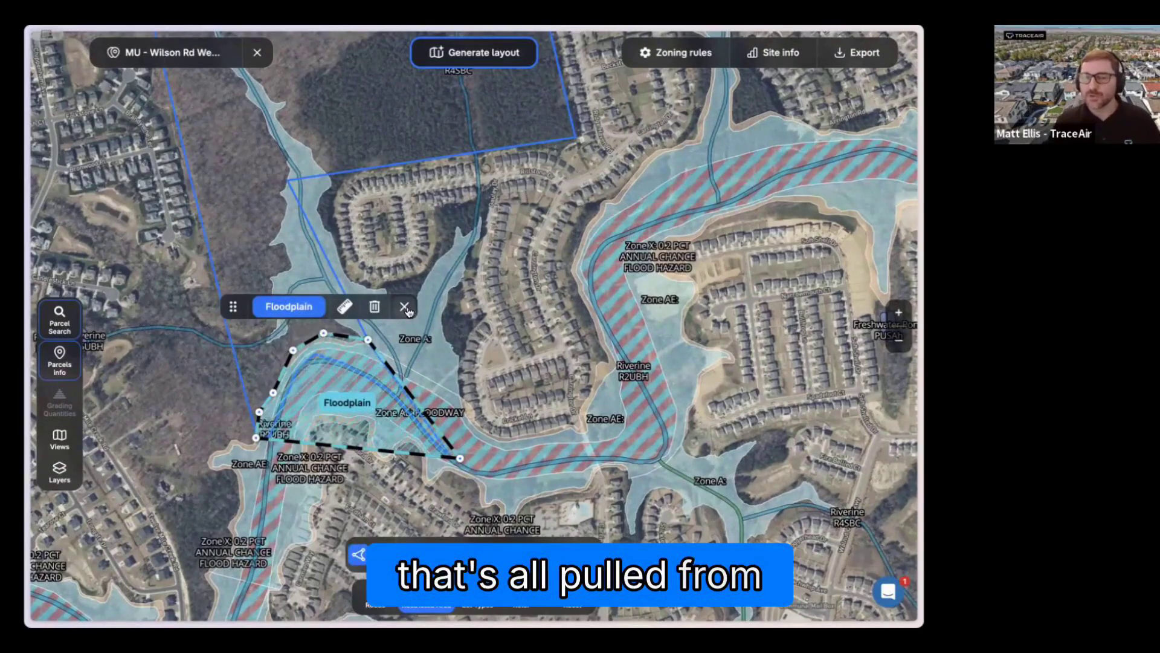
click(406, 308)
Step: Start a second restricted area at the western creek crossing, tracing Zone A's lower edge to the floodplain area's northeast corner
drag(417, 275, 415, 300)
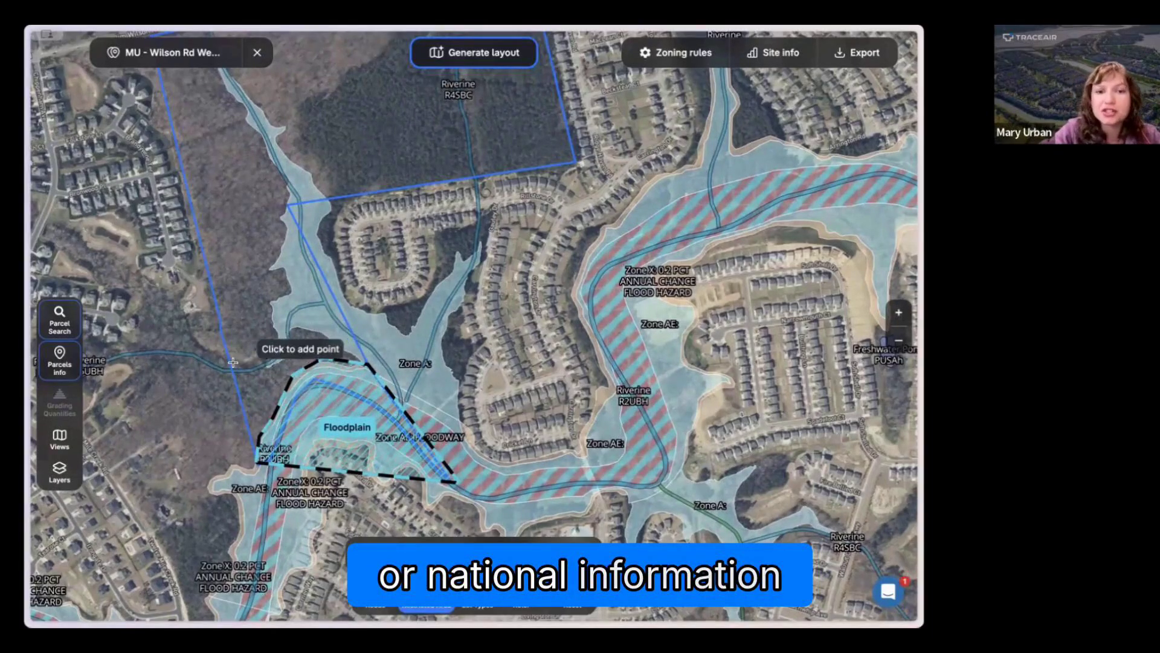
scroll(231, 360, up, 5)
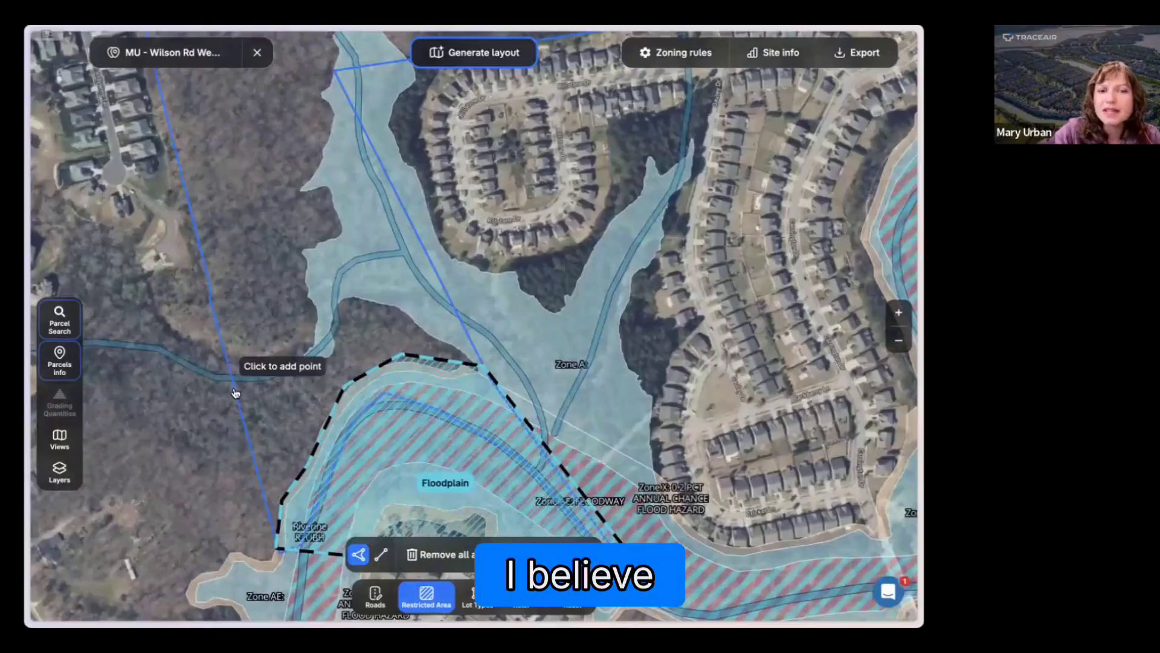
click(236, 394)
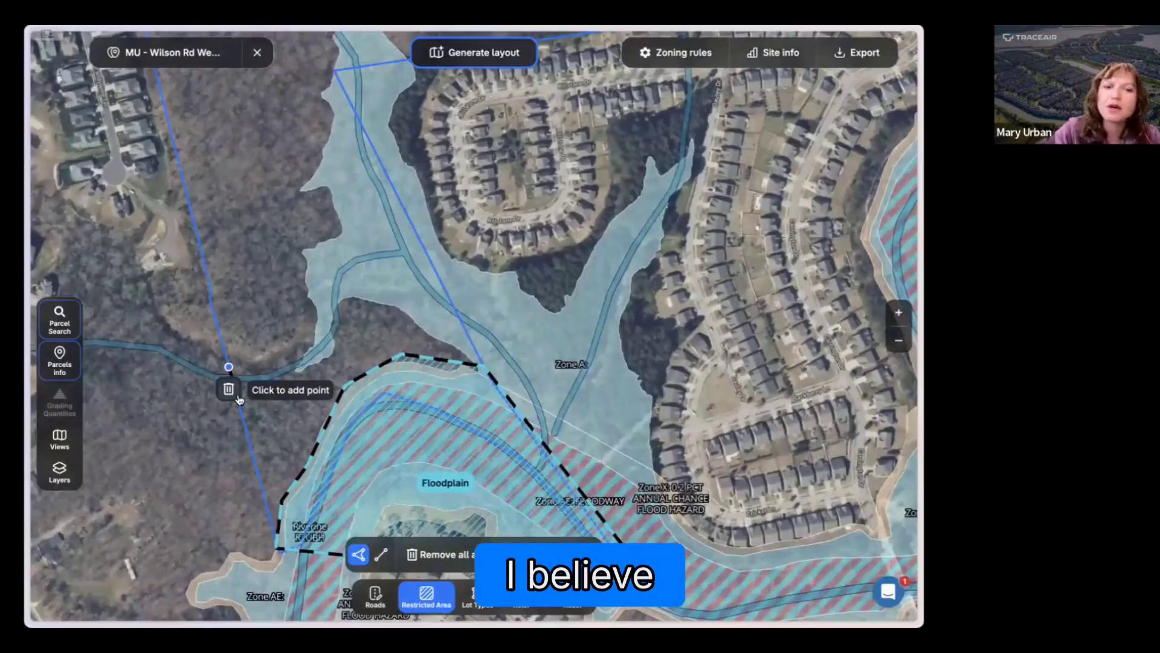
click(331, 366)
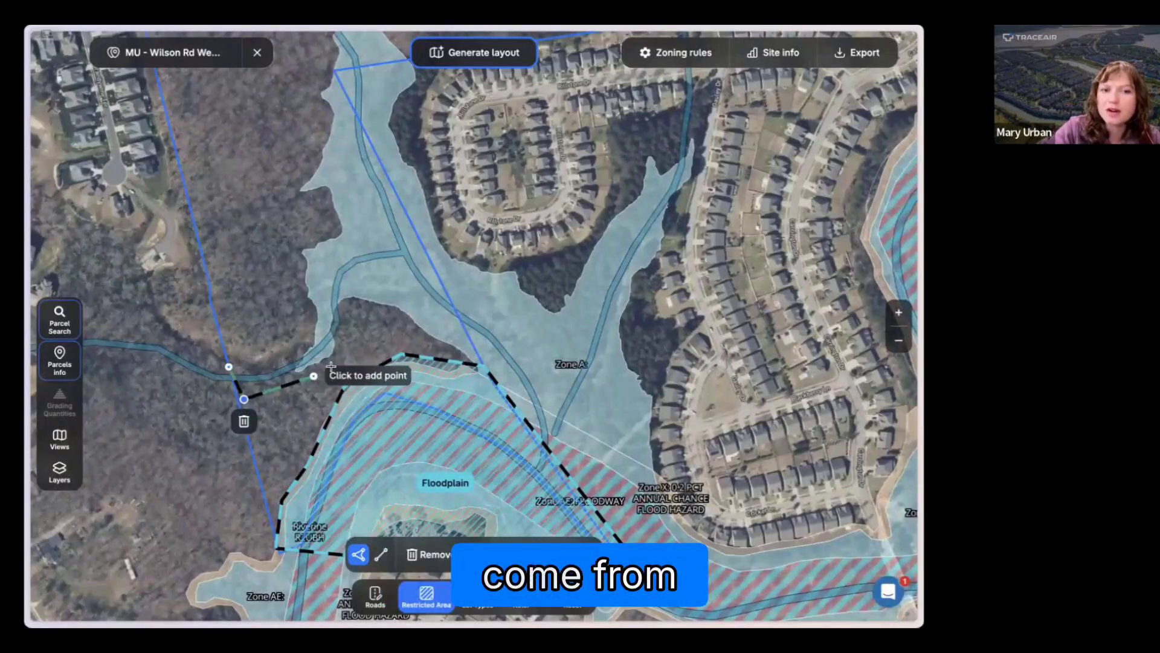
click(348, 303)
click(388, 310)
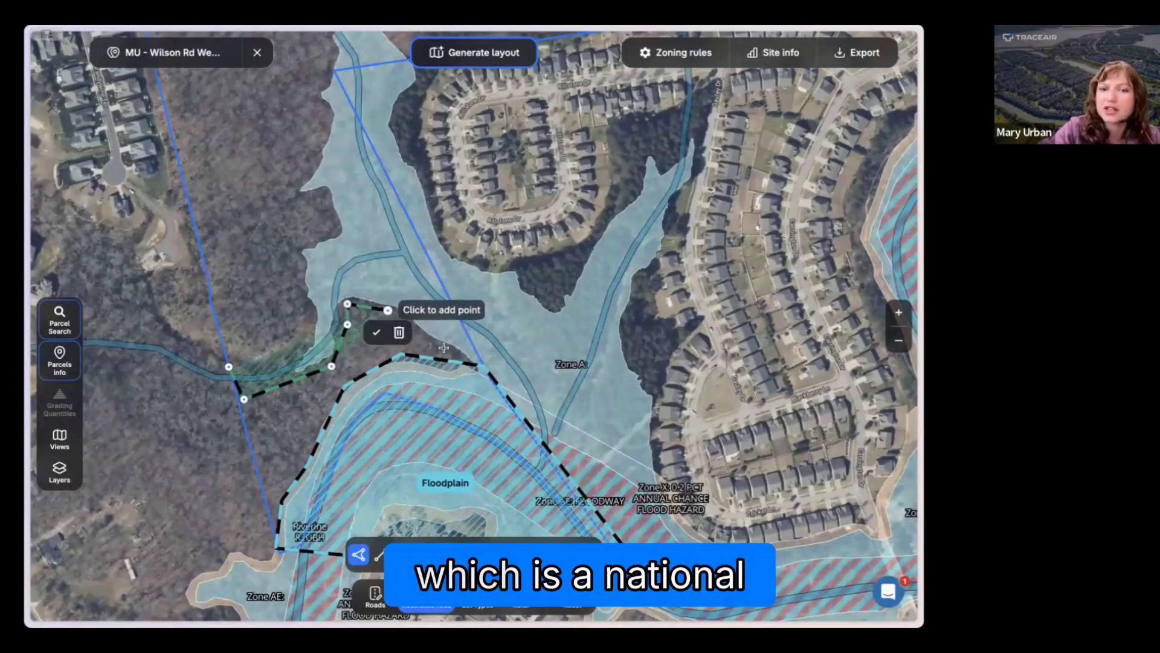
click(456, 349)
click(487, 364)
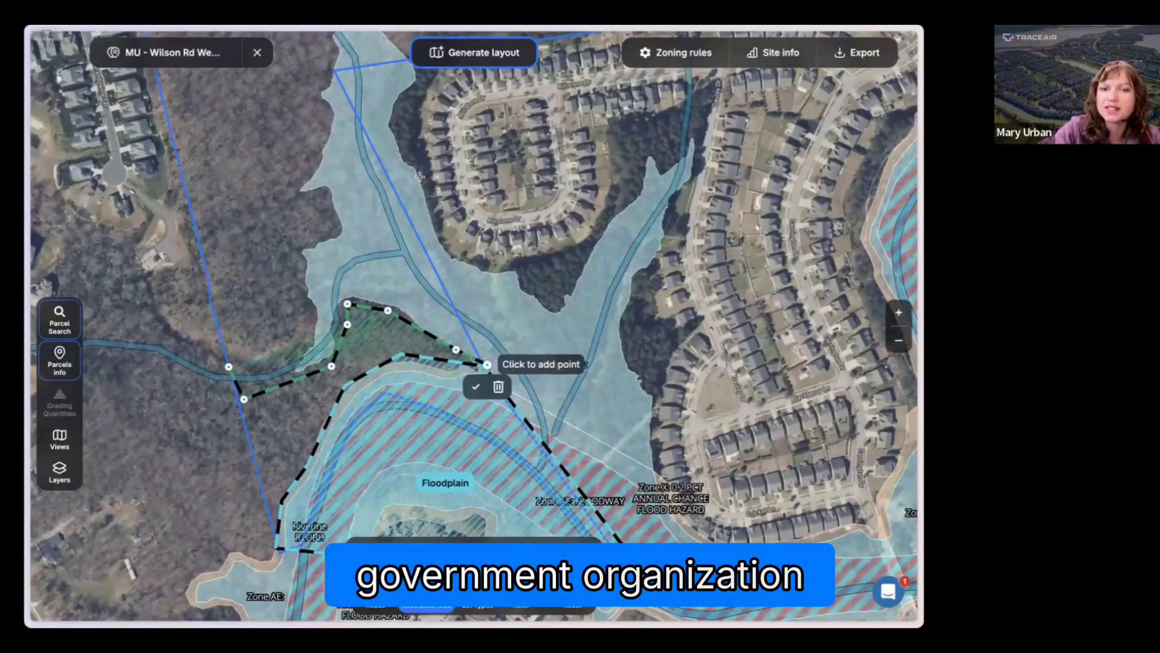
Step: Continue the outline up the tract's diagonal boundary to its corner, then down the upper western edge of Zone A
click(333, 62)
scroll(324, 85, up, 1)
scroll(323, 84, up, 3)
click(342, 92)
click(310, 111)
click(341, 147)
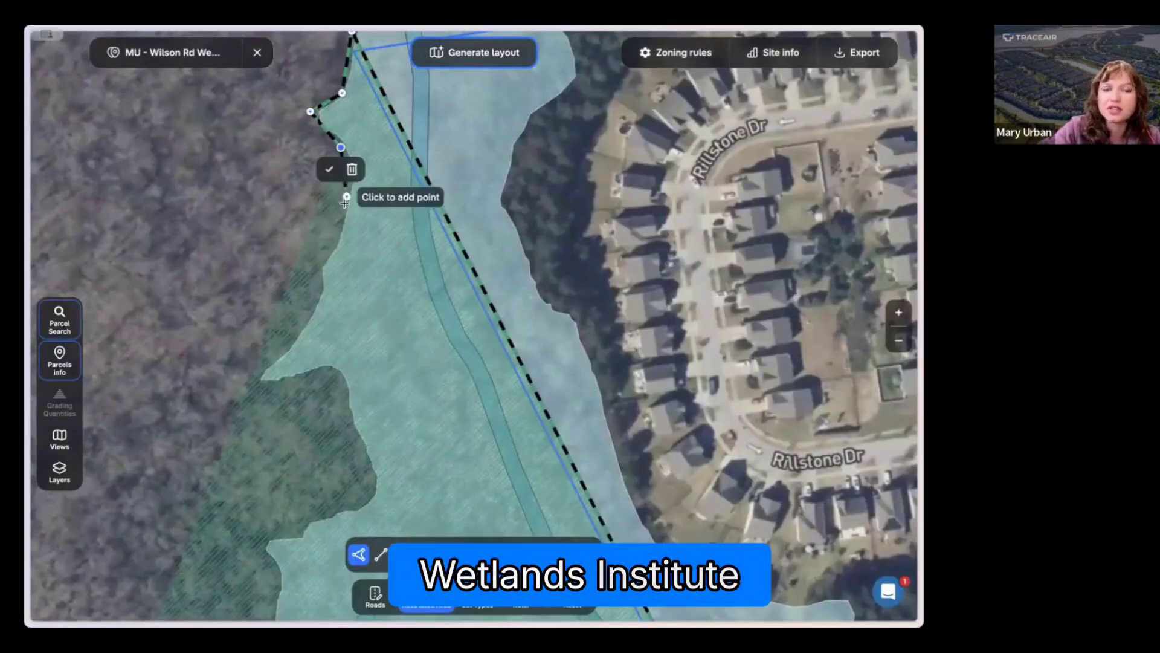
click(344, 203)
click(319, 266)
click(296, 320)
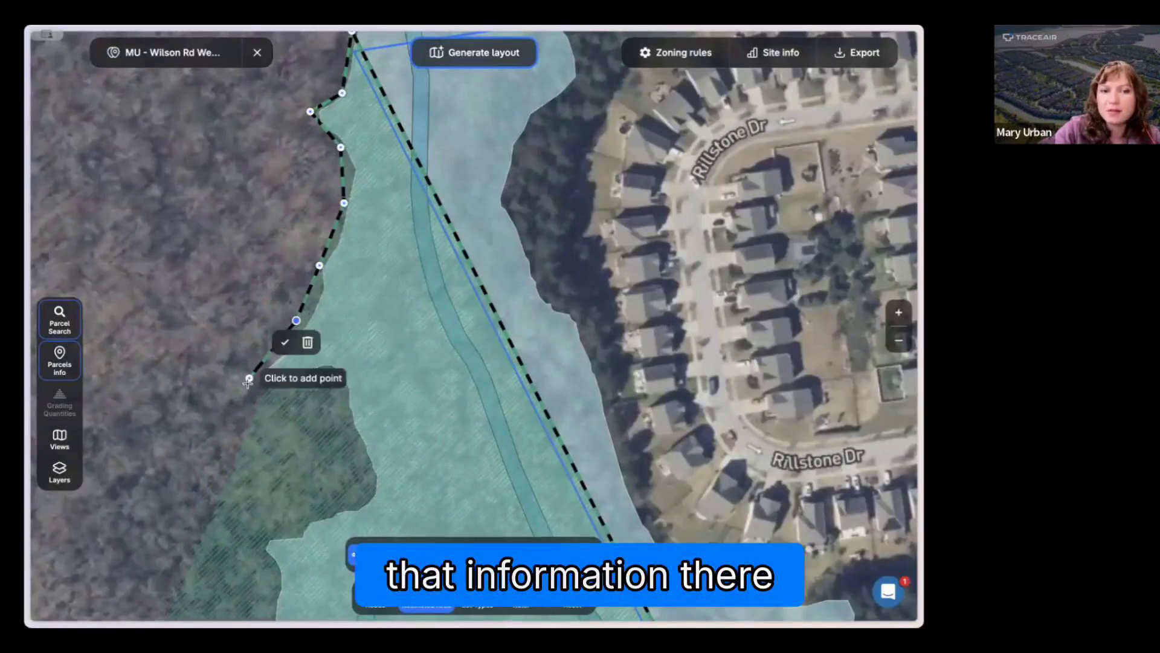
Step: Trace the remaining western edge of Zone A and the creek's north bank, closing the polygon at its starting point
click(248, 383)
click(339, 376)
click(364, 481)
drag(264, 533, 360, 114)
click(284, 283)
click(290, 387)
click(319, 466)
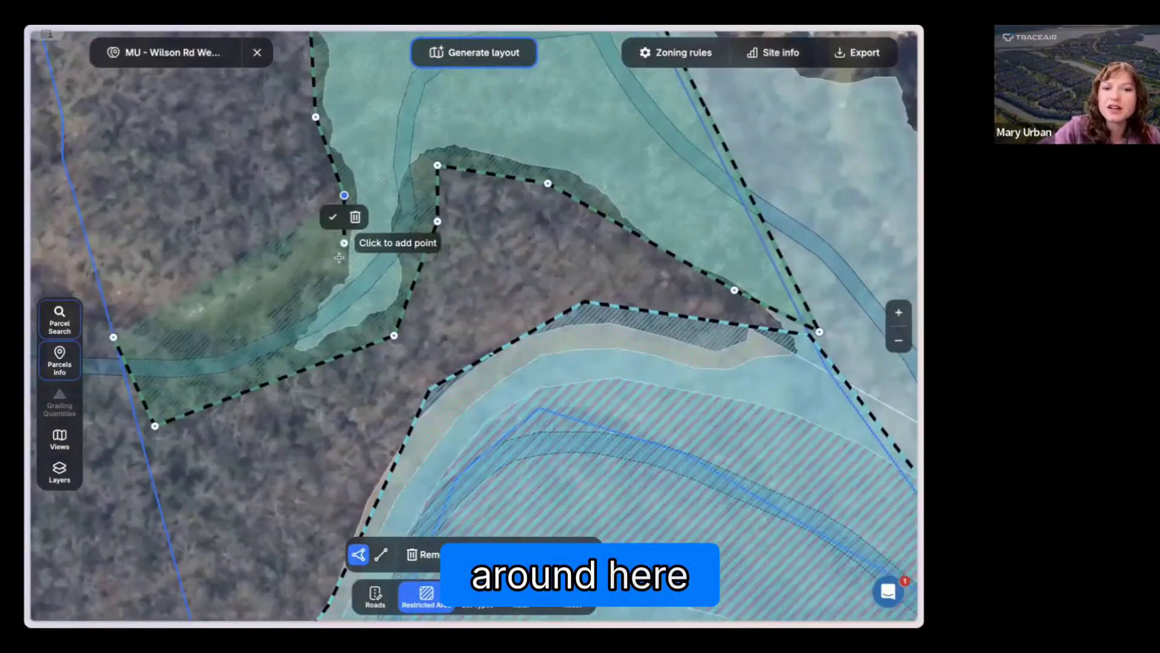
click(340, 258)
click(297, 306)
click(183, 347)
click(114, 337)
Step: Adjust the polygon's lower edge along the creek's south bank, adding a point so it follows the stream more closely
drag(154, 427, 125, 387)
drag(222, 371, 217, 381)
drag(392, 333, 389, 326)
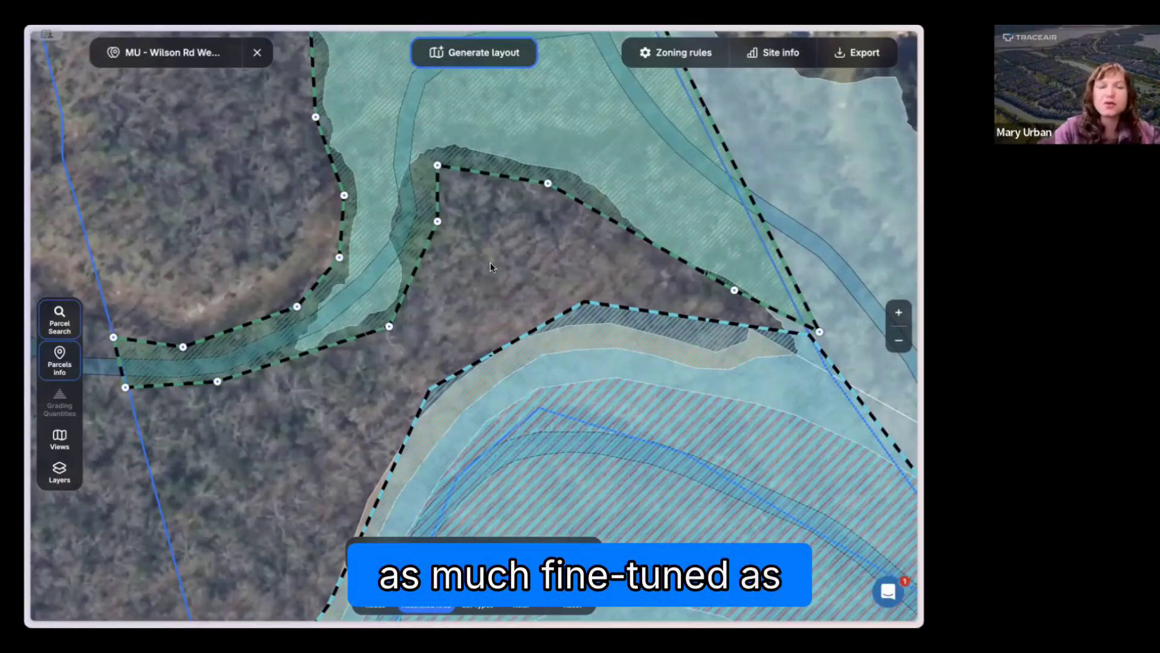
Step: Classify the second restricted area, covering Zone A and the creek, as Floodplain
scroll(530, 282, down, 3)
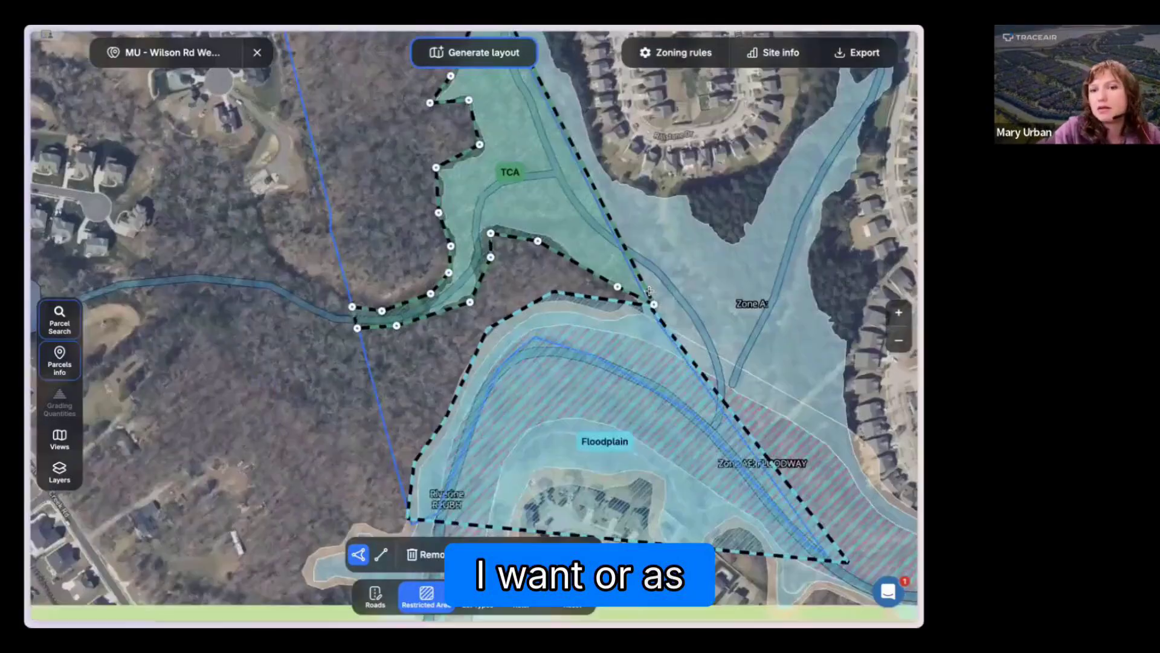
scroll(647, 273, down, 2)
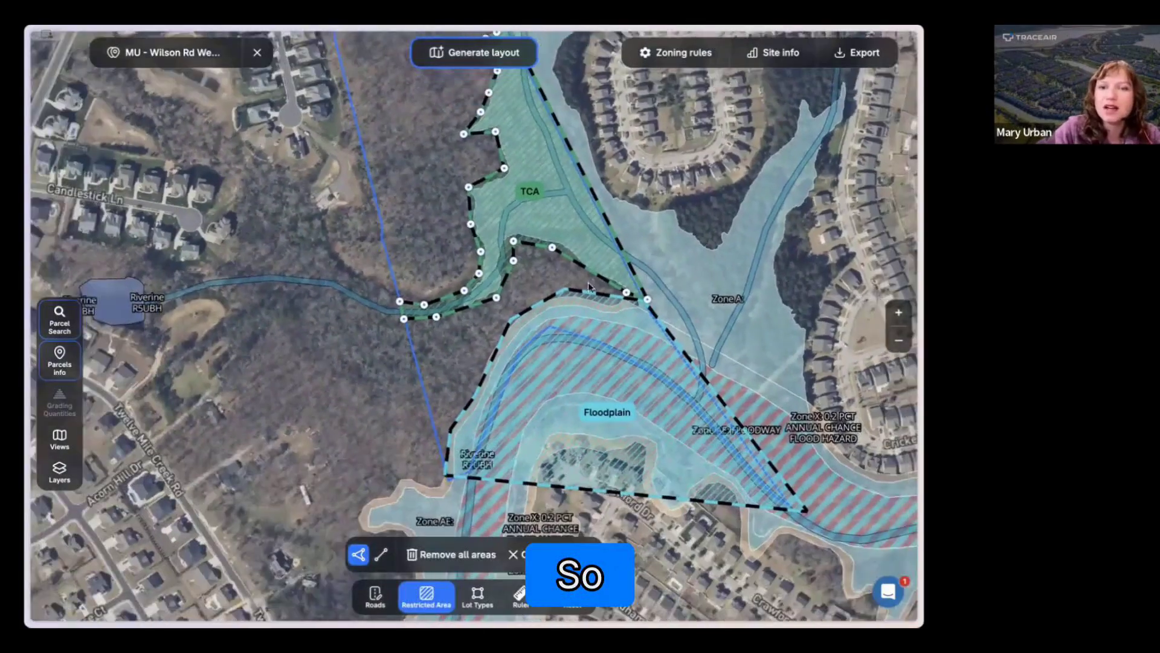
drag(569, 300, 481, 378)
drag(426, 88, 368, 132)
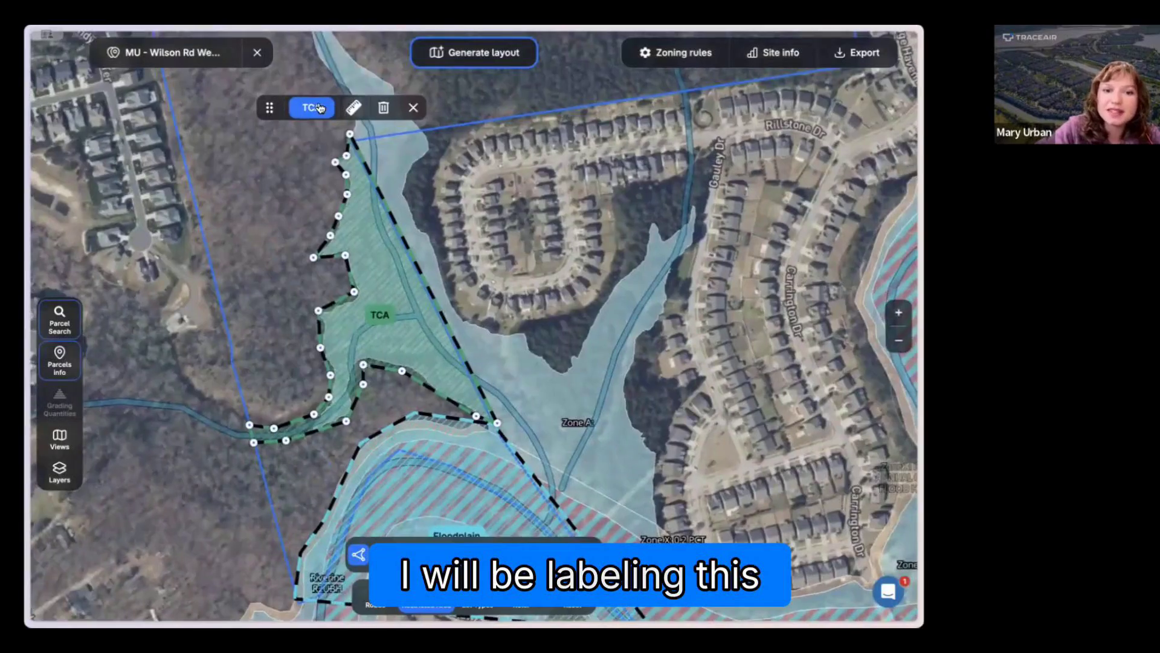
click(310, 107)
click(328, 217)
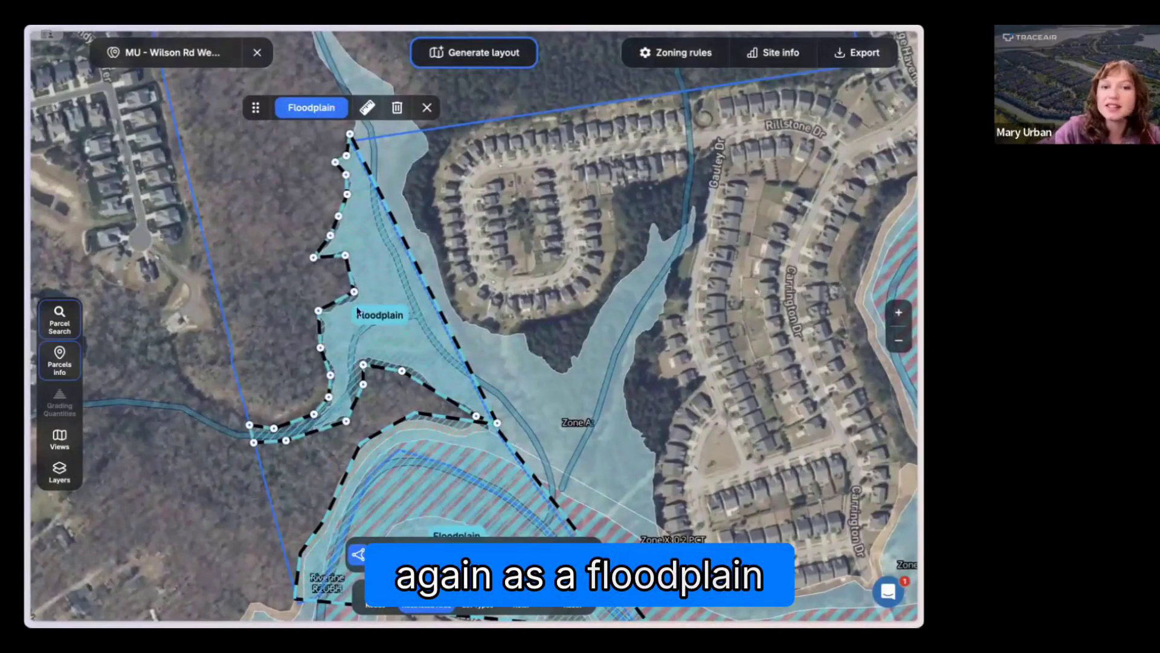
Step: Display the second floodplain's edge lengths and area, and check the tract's total floodplain acreage and percentage in the site info
click(366, 109)
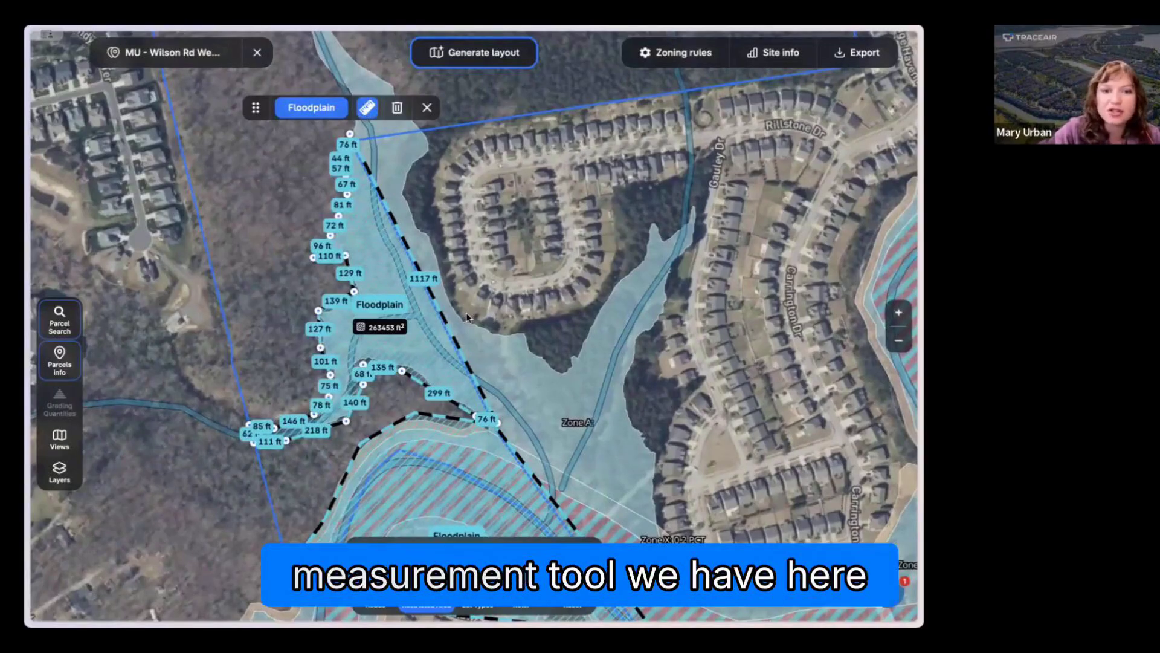
scroll(466, 313, up, 3)
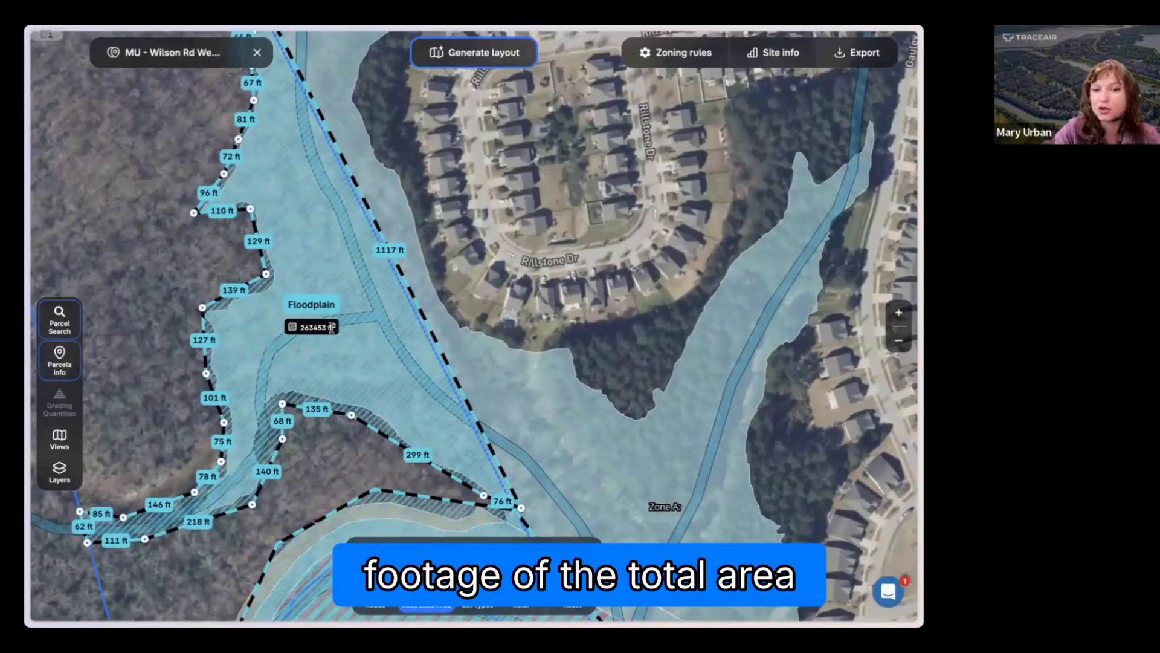
click(766, 61)
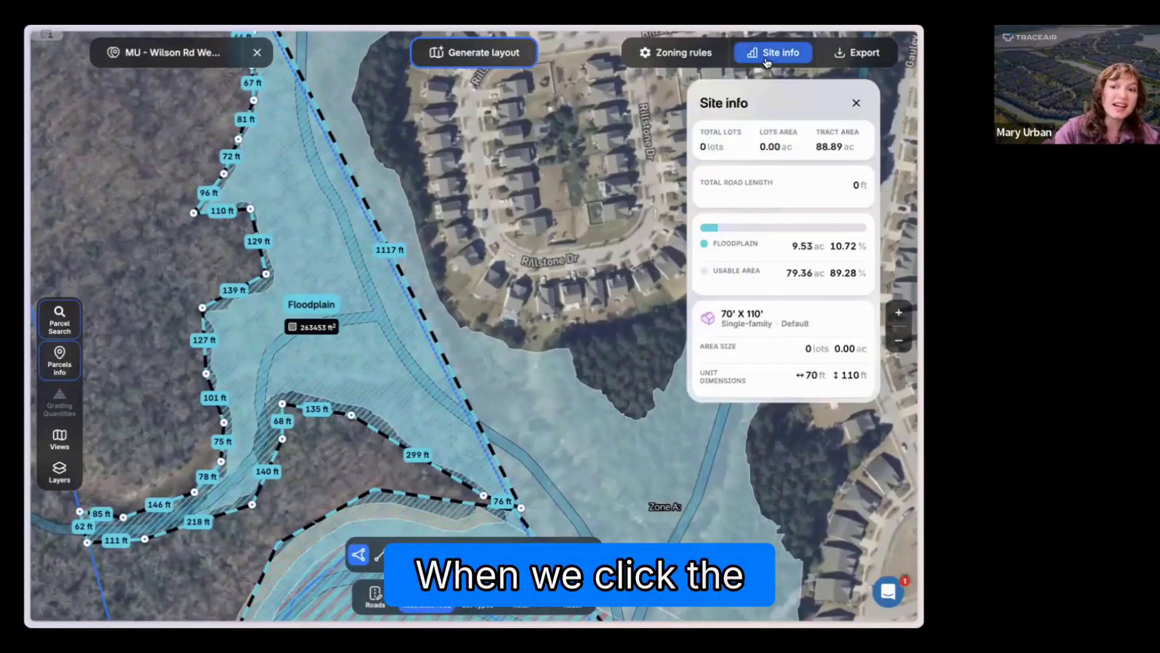
drag(788, 249, 857, 249)
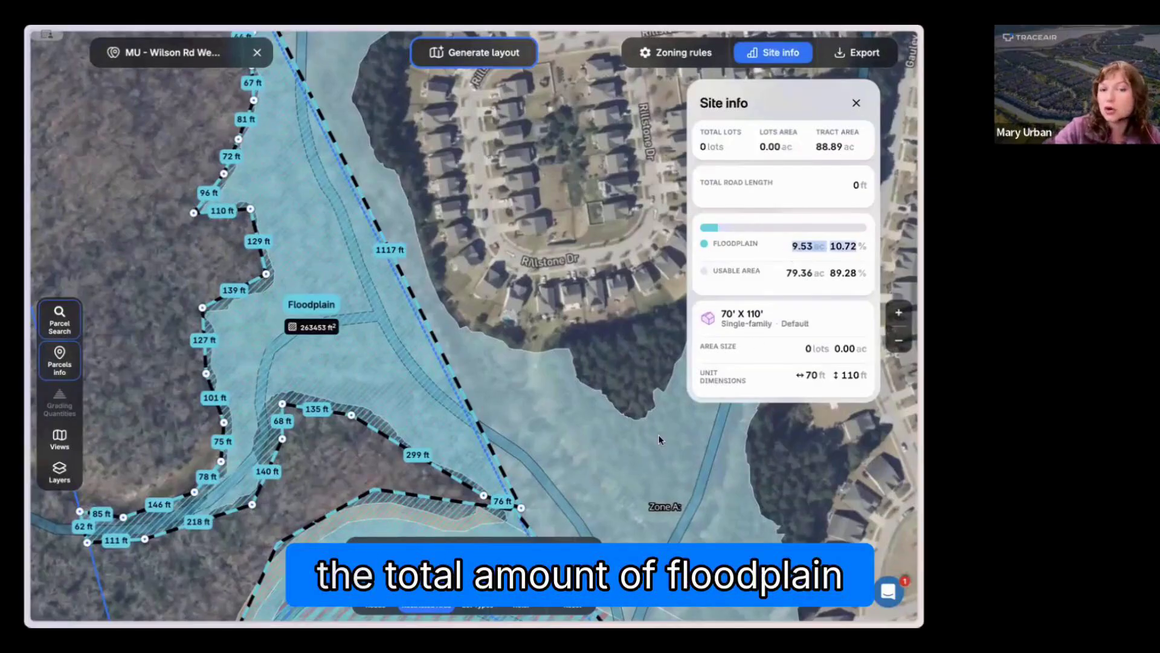
scroll(659, 433, down, 3)
scroll(407, 415, down, 3)
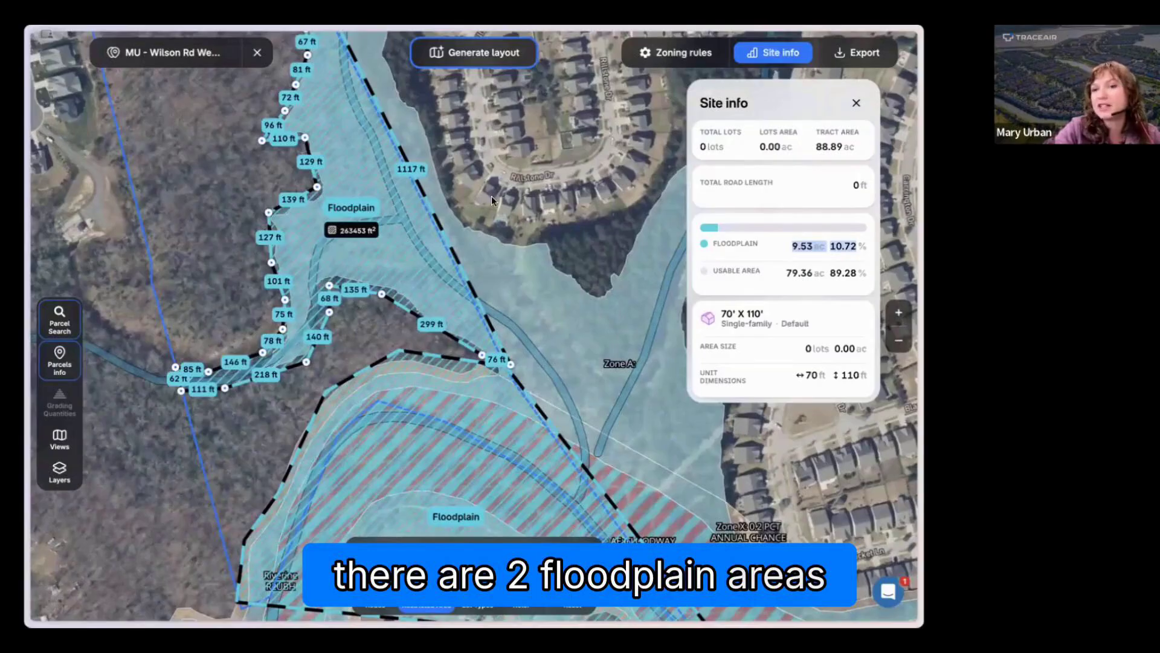
Step: Hide the second floodplain area's measurements and close its options
scroll(491, 196, up, 3)
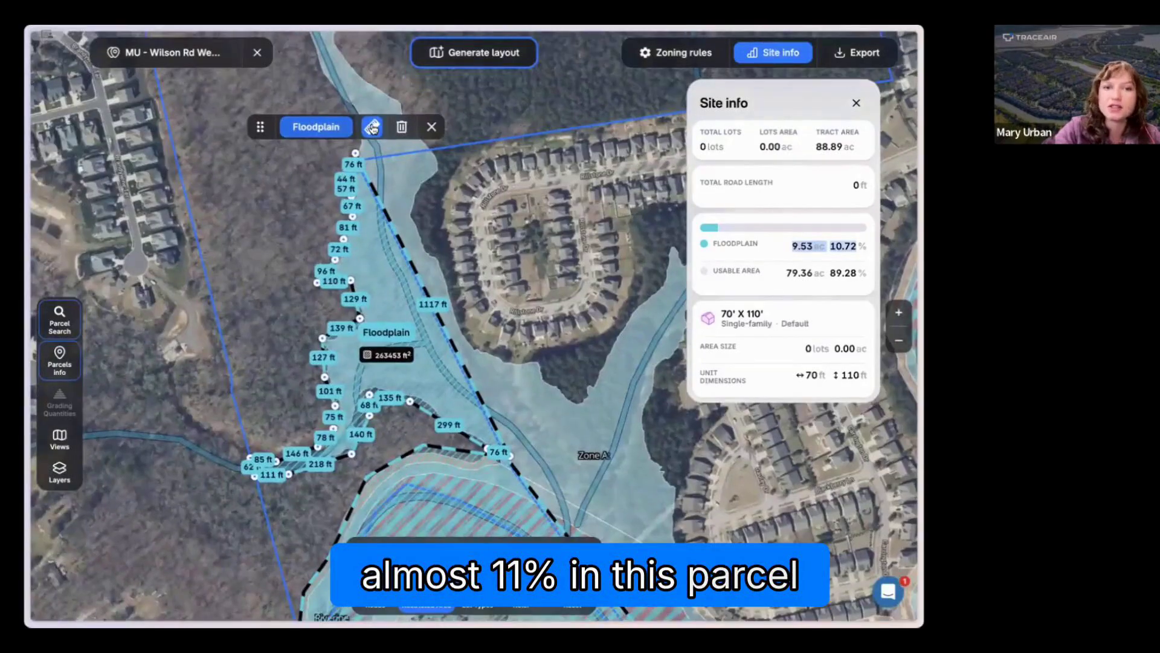
click(371, 126)
click(429, 126)
Step: Start a third restricted area at Jim Wilson Rd, tracing the creek's west side down and across to the tract boundary near Rillstone Dr
scroll(405, 247, right, 1)
scroll(404, 246, up, 5)
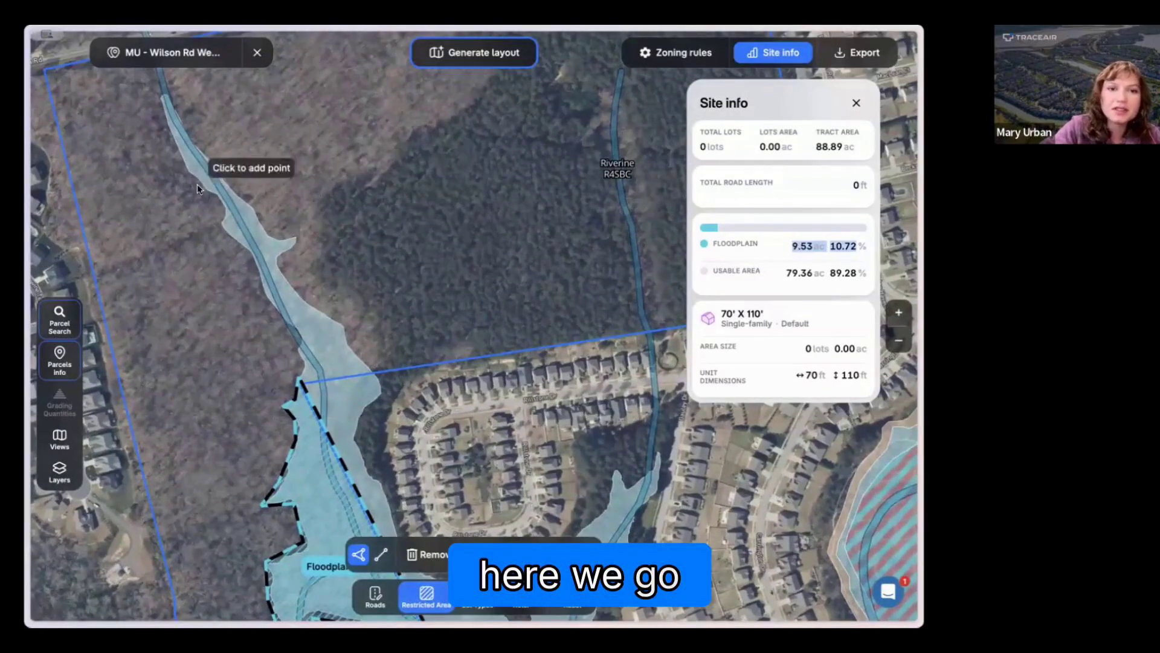
scroll(197, 184, up, 2)
click(145, 129)
click(162, 205)
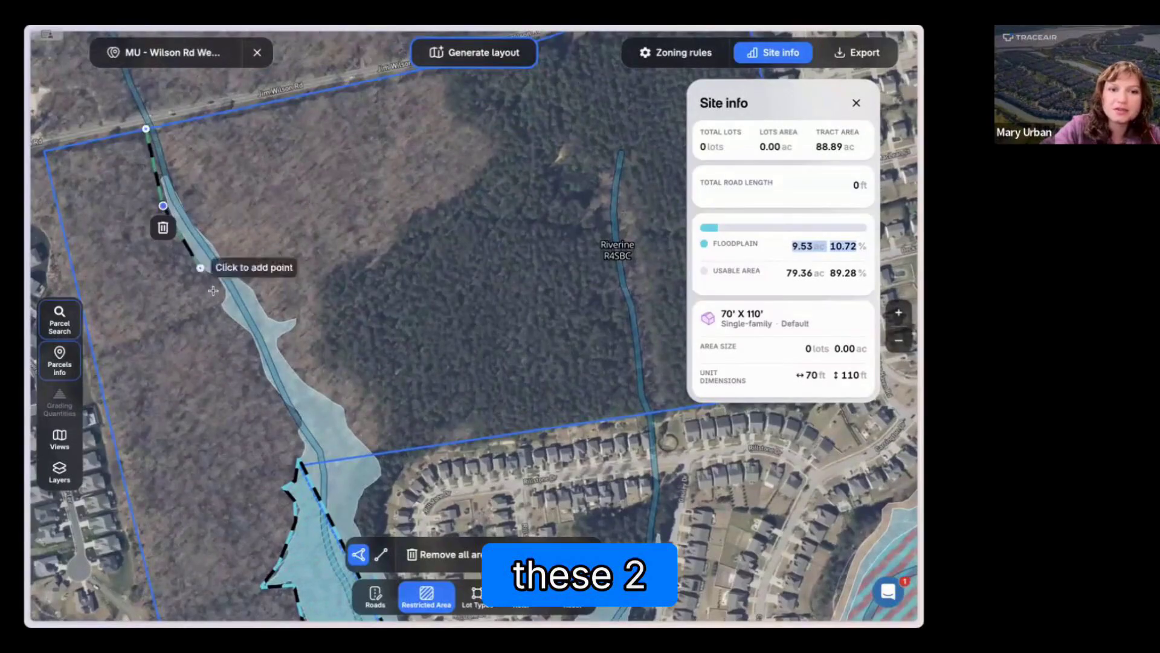
click(210, 280)
click(227, 322)
click(262, 378)
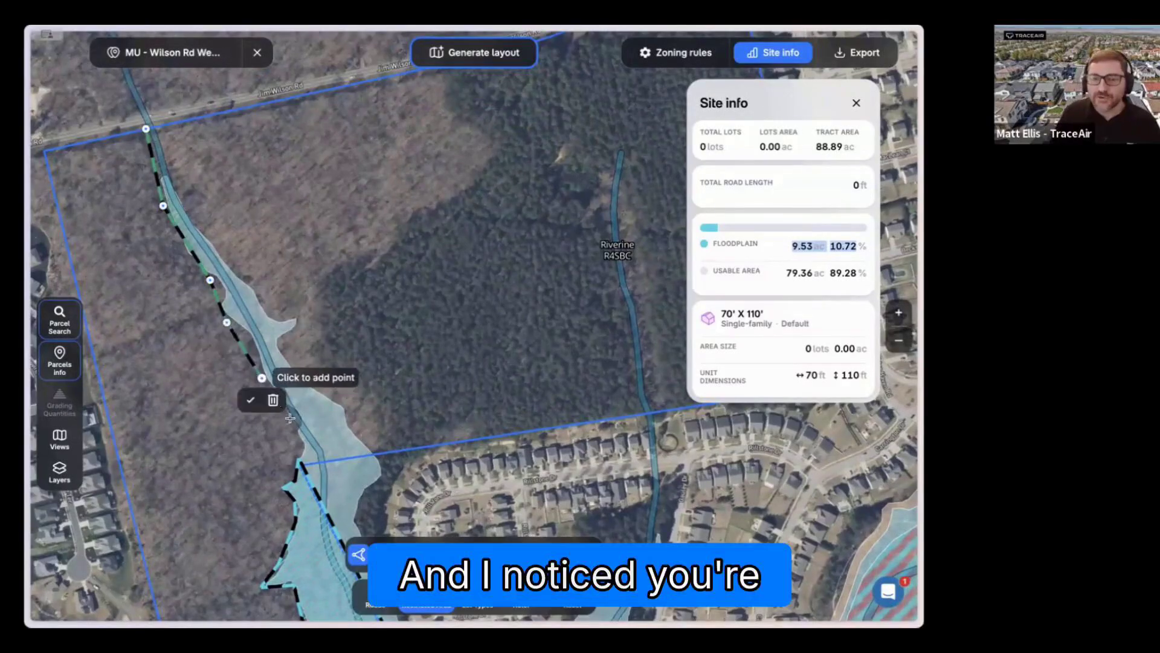
click(292, 440)
scroll(305, 466, up, 2)
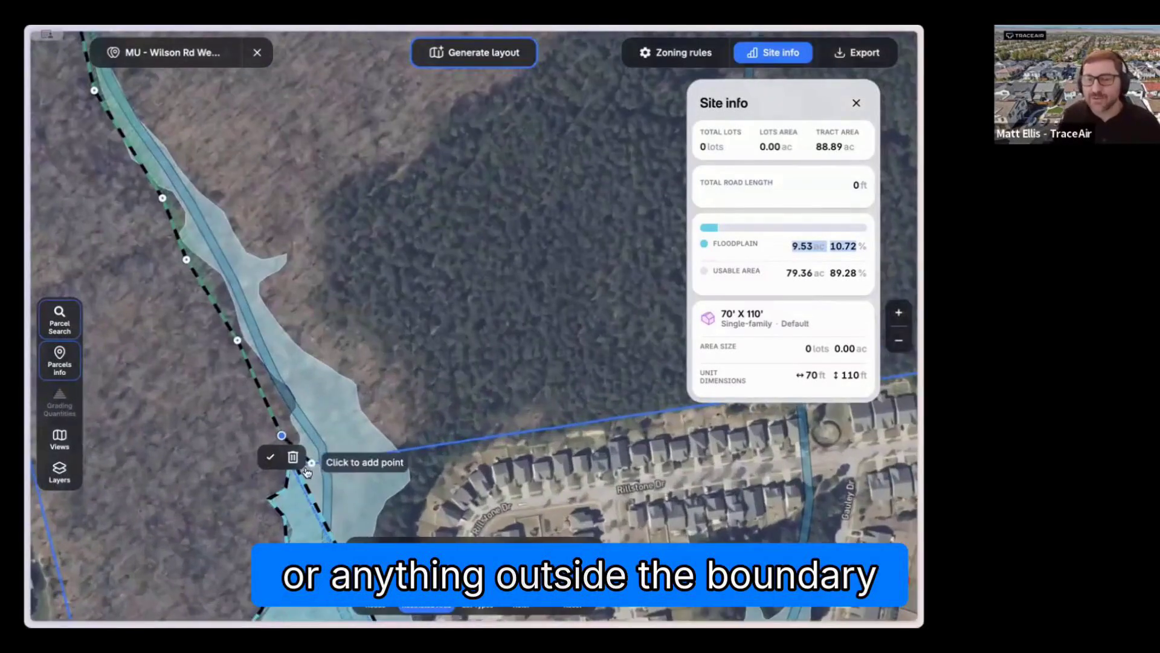
click(315, 473)
click(412, 454)
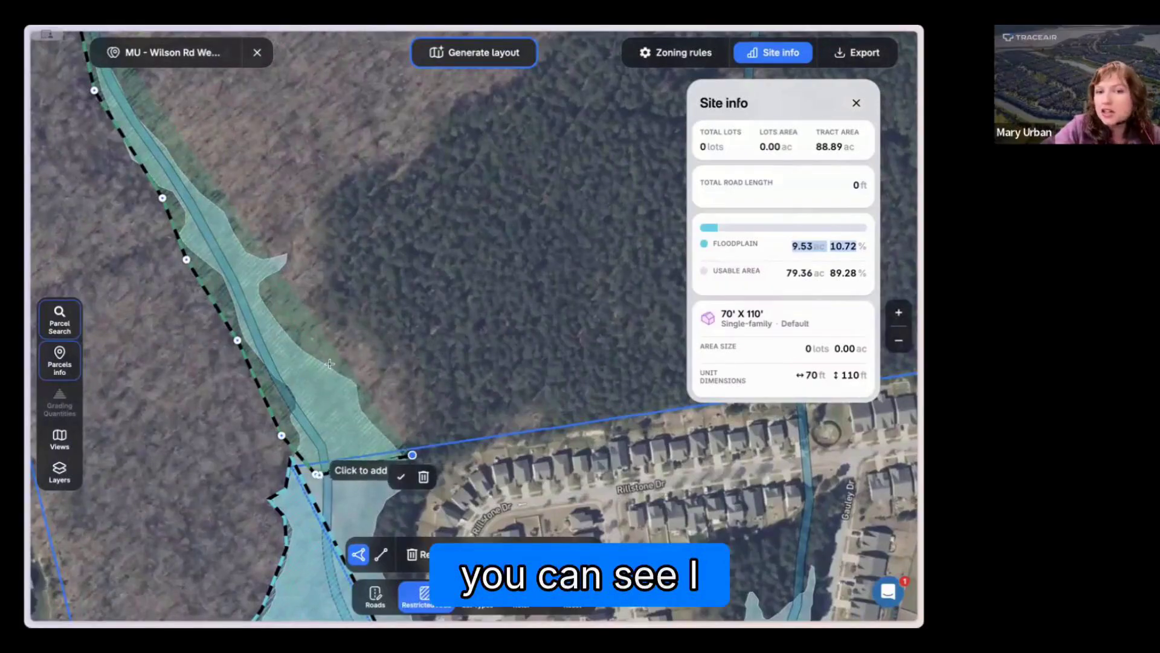
Step: Trace the flood zone's east side back up to Jim Wilson Rd and close the third polygon
click(359, 369)
click(269, 290)
click(302, 259)
click(279, 243)
click(242, 242)
click(223, 195)
click(169, 124)
drag(135, 96, 206, 253)
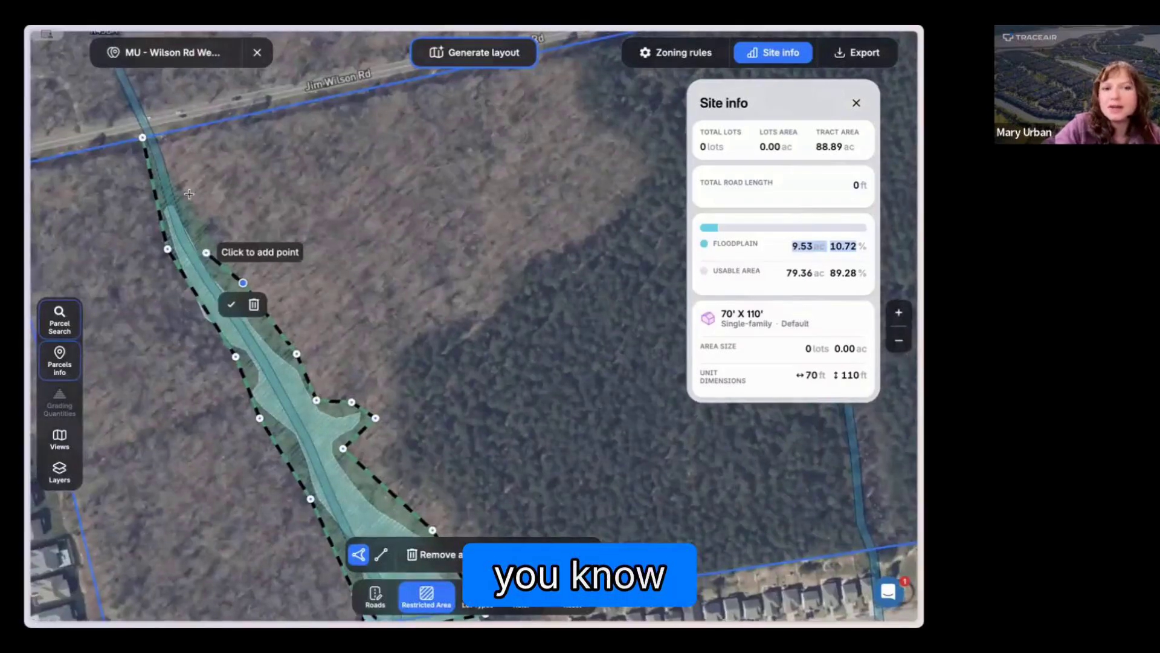
click(206, 252)
click(162, 137)
click(141, 142)
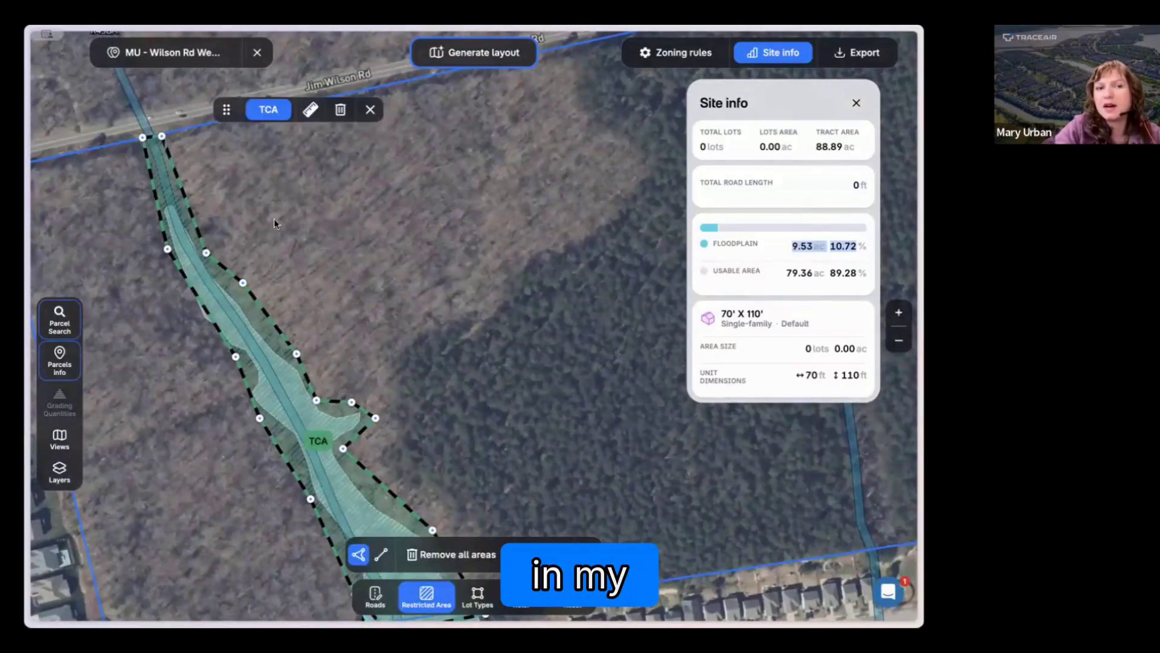
Step: Classify the third restricted area along the northern creek as Wetlands and close its options
drag(315, 334, 281, 281)
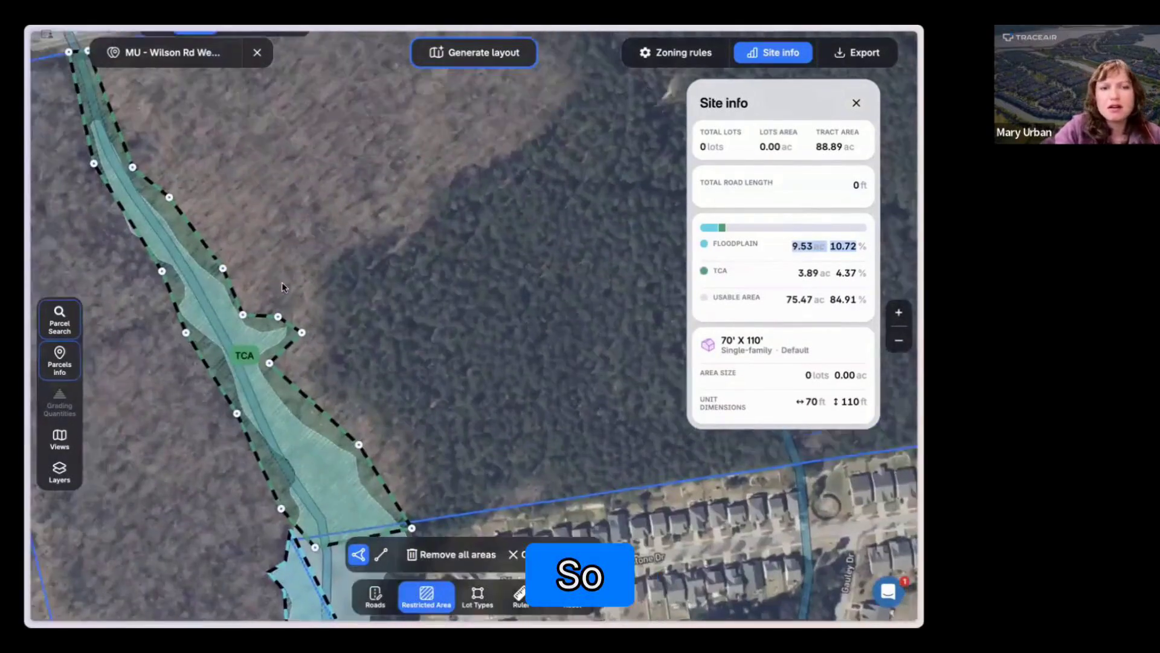
drag(281, 104, 285, 260)
click(208, 239)
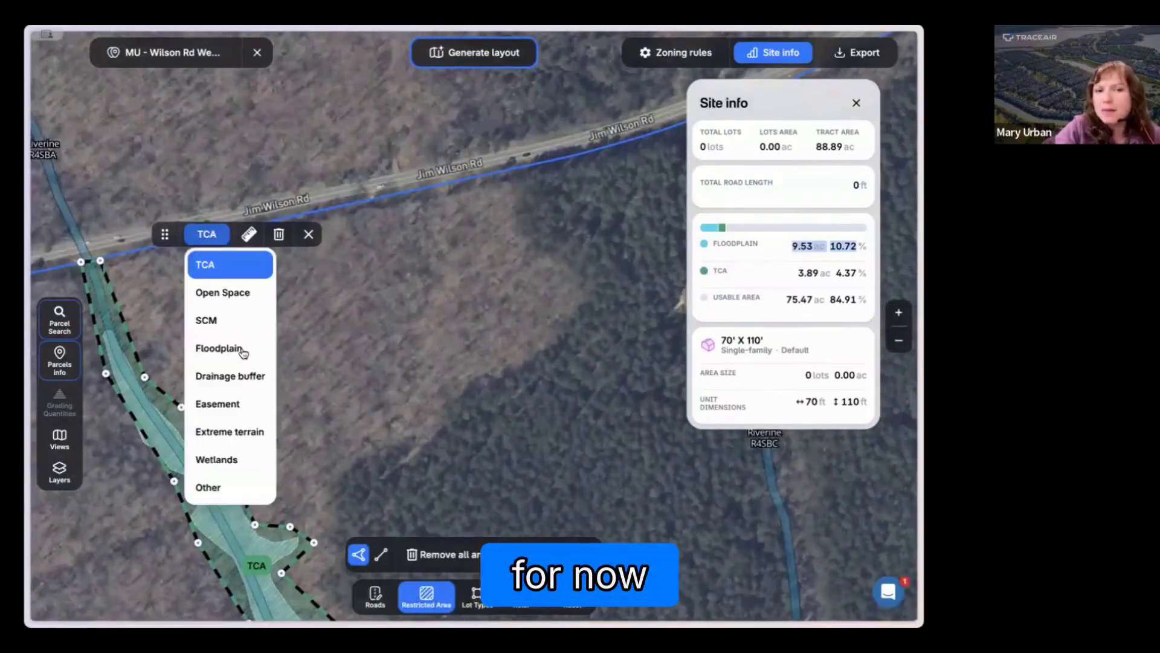
click(241, 458)
click(319, 241)
Step: Start a linear restricted area on the eastern stream where it crosses the tract's southern boundary near Rillstone Dr
drag(512, 504, 310, 304)
scroll(268, 323, down, 2)
drag(498, 347, 445, 348)
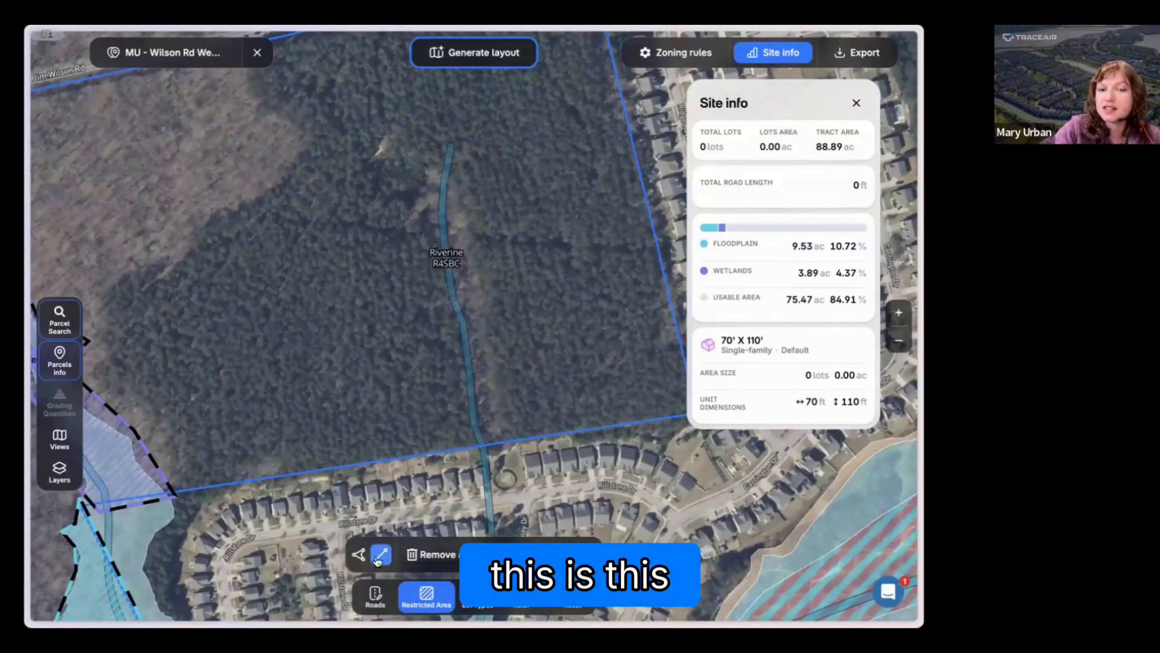
click(401, 590)
click(401, 591)
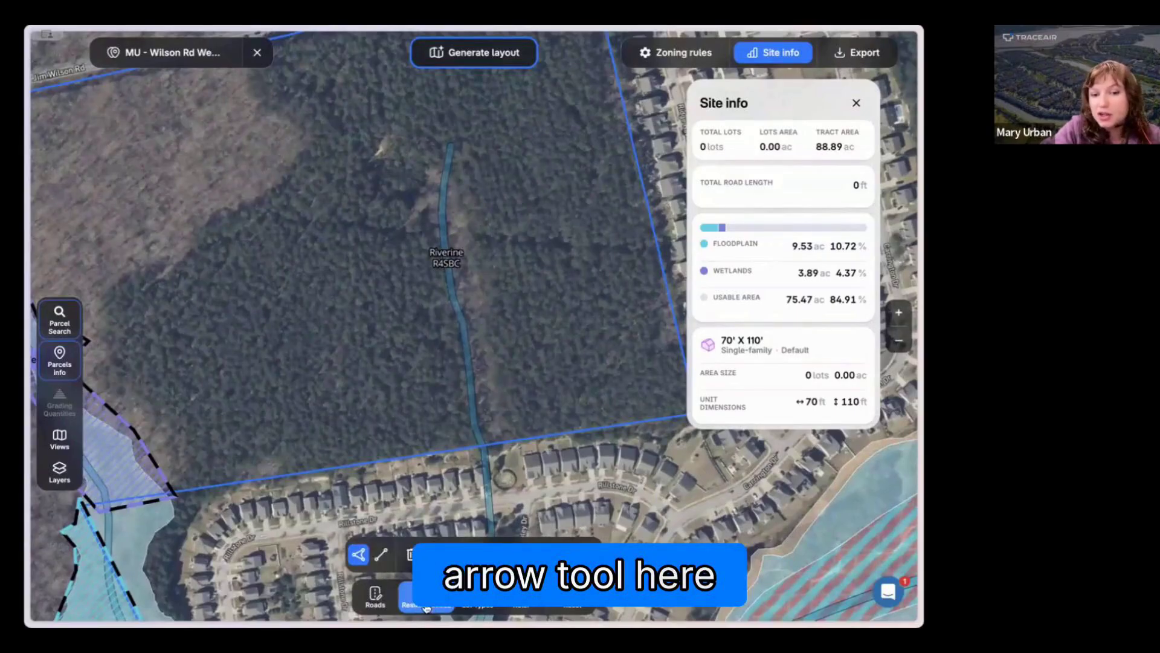
click(425, 606)
click(425, 606)
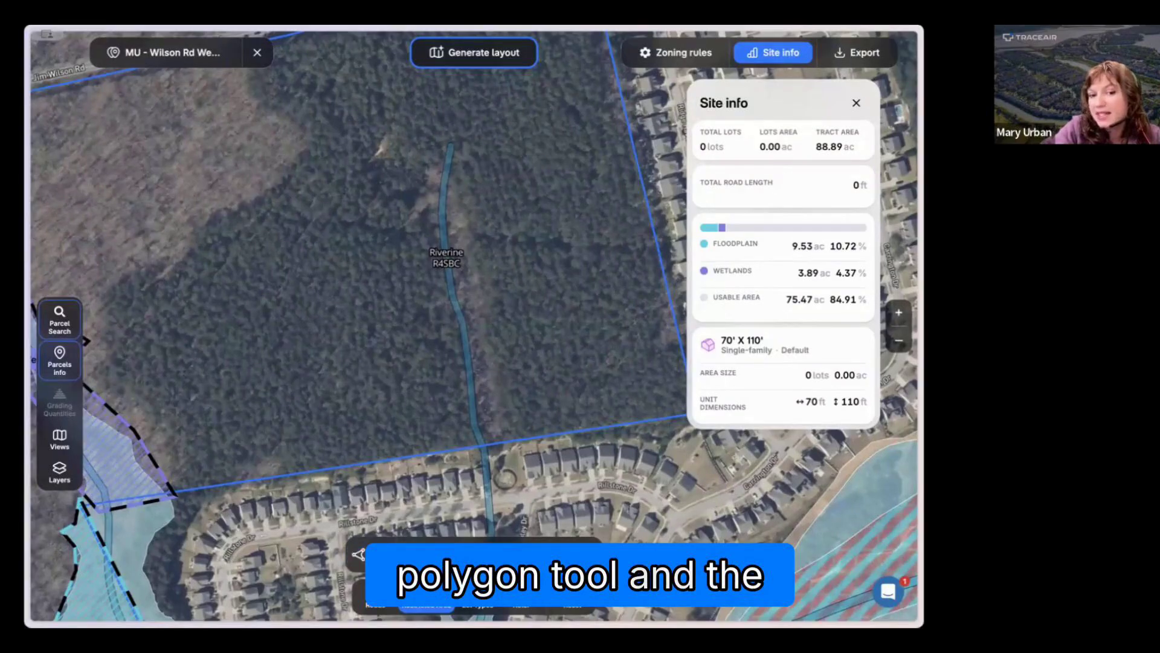
click(380, 554)
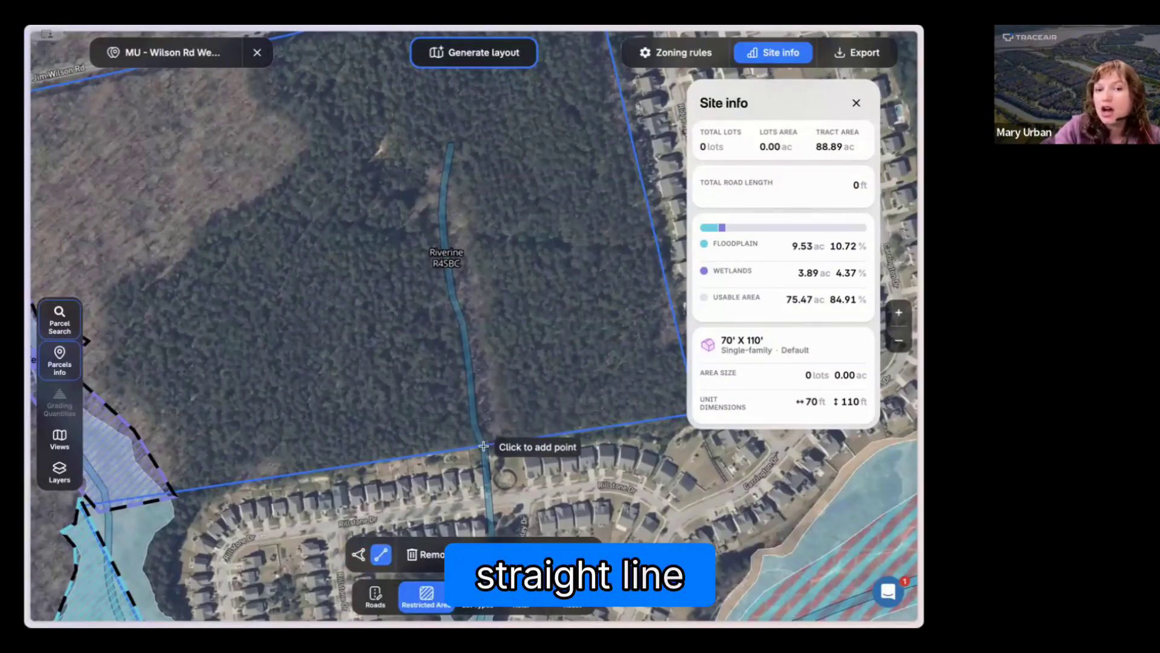
click(482, 445)
click(474, 424)
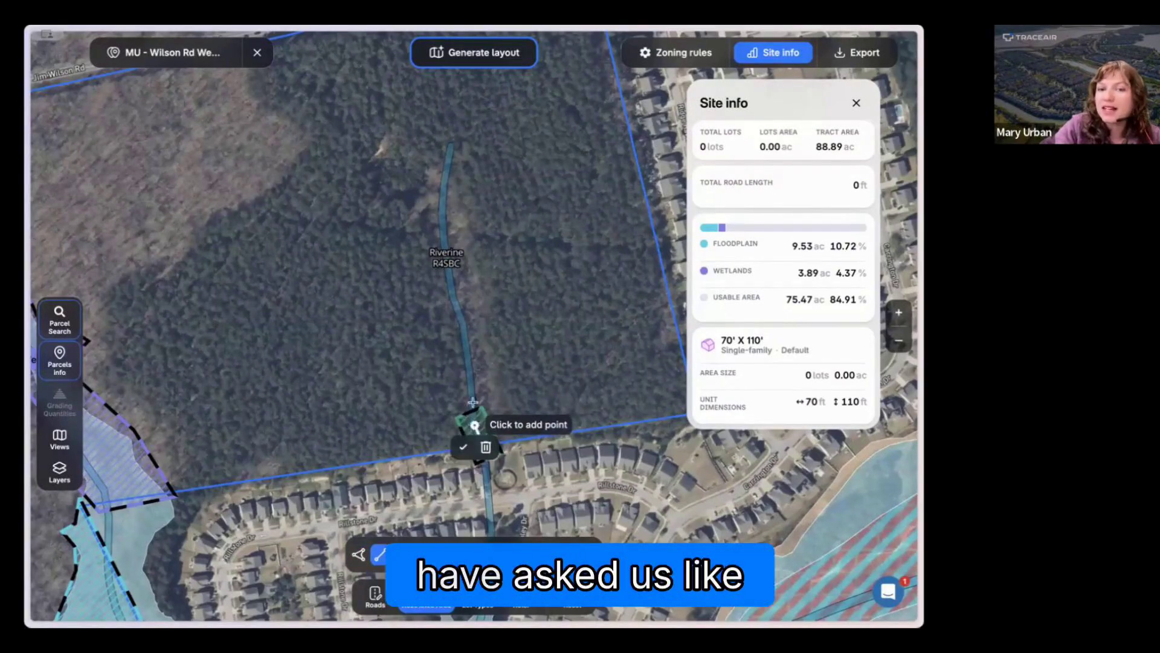
Step: Continue the restricted line north along the eastern stream to its upper end and finish it
click(461, 316)
click(447, 252)
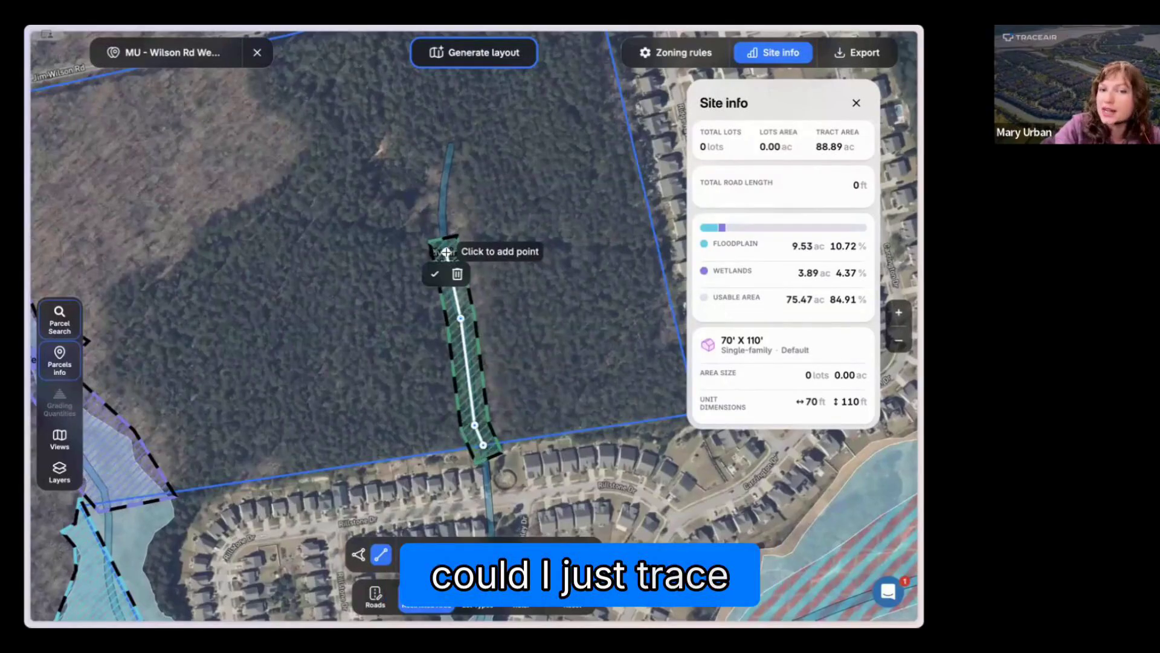
click(441, 210)
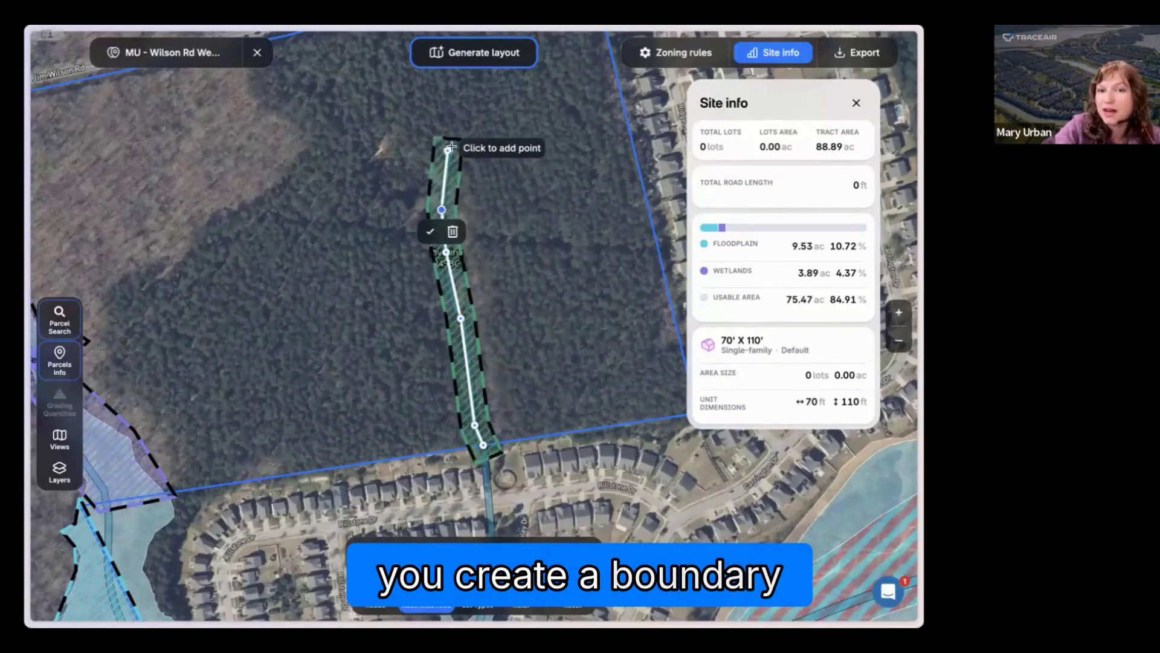
click(451, 146)
click(441, 169)
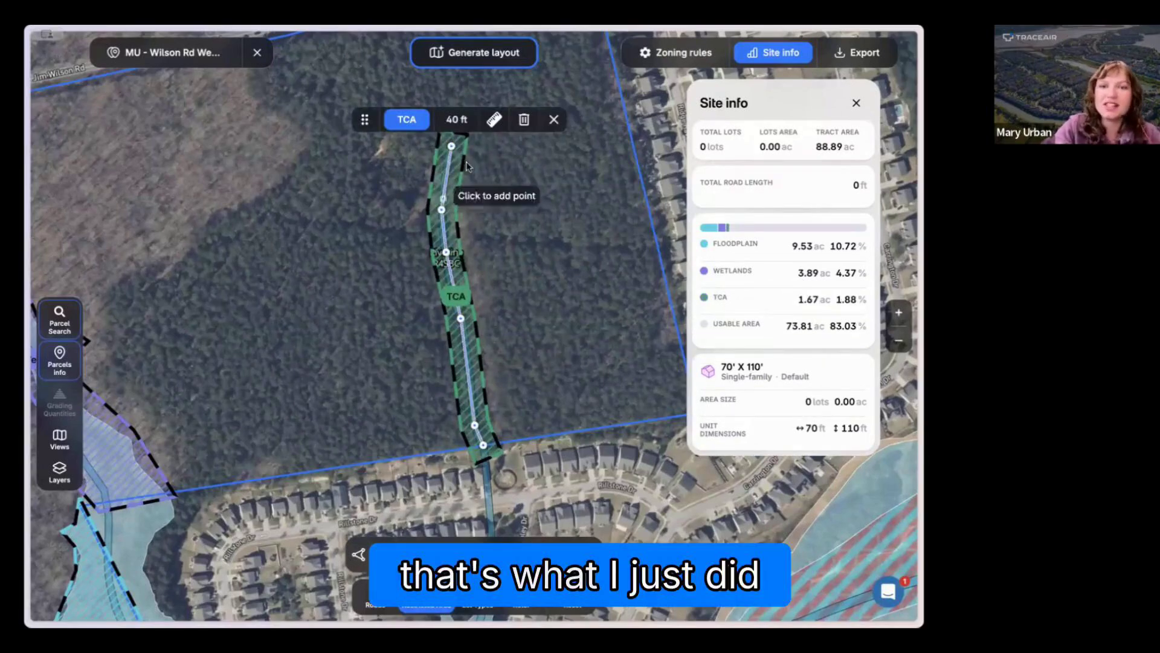
Step: Set the eastern stream buffer's padding from center to 30 ft and close its options
scroll(468, 204, up, 3)
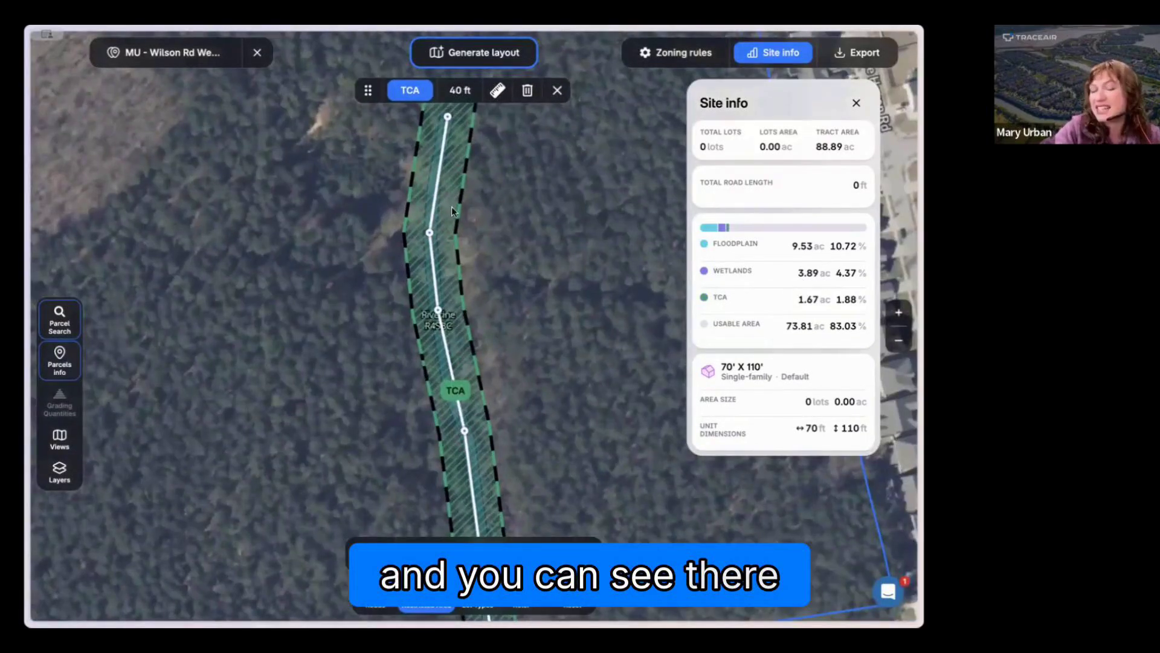
click(459, 91)
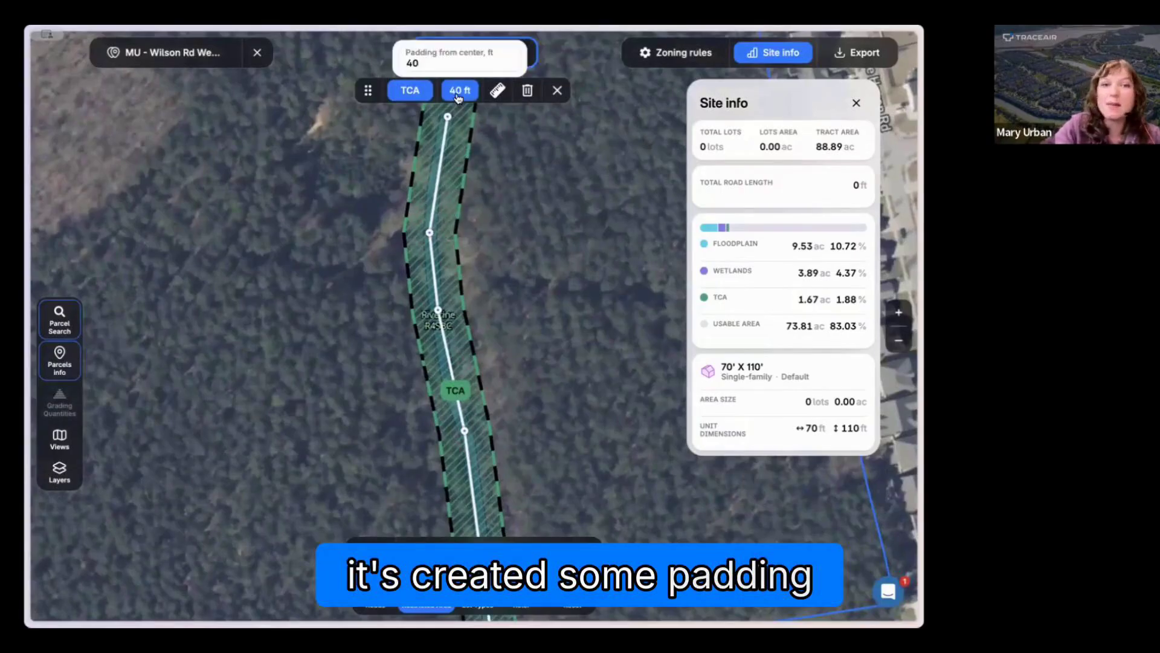
double_click(430, 66)
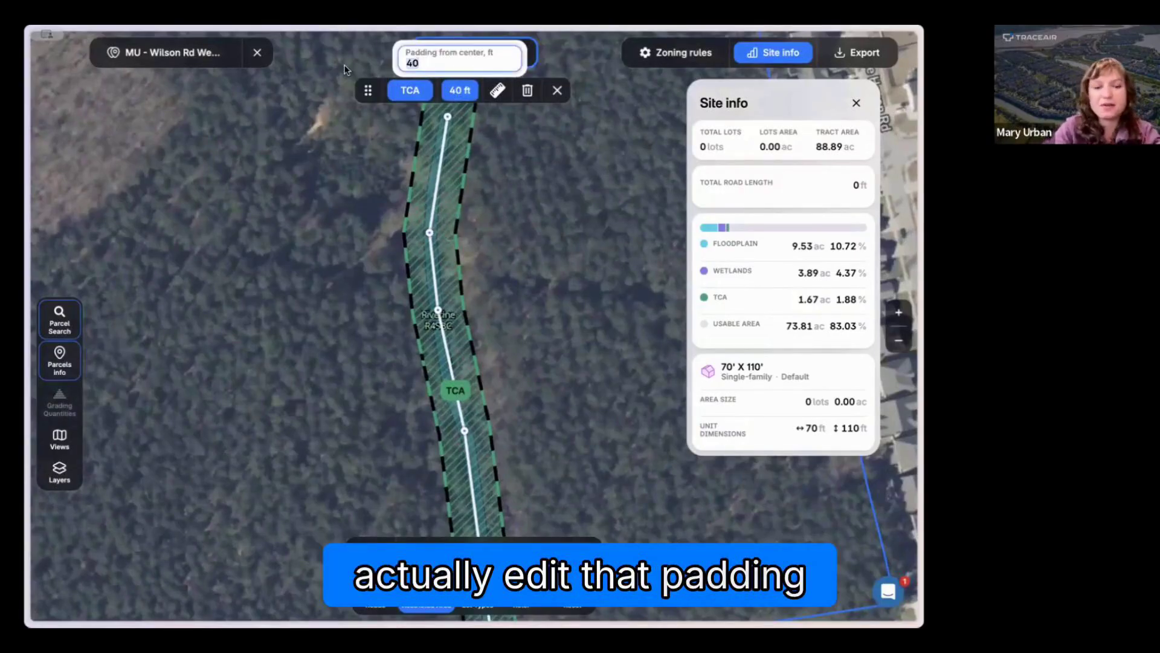
text(30)
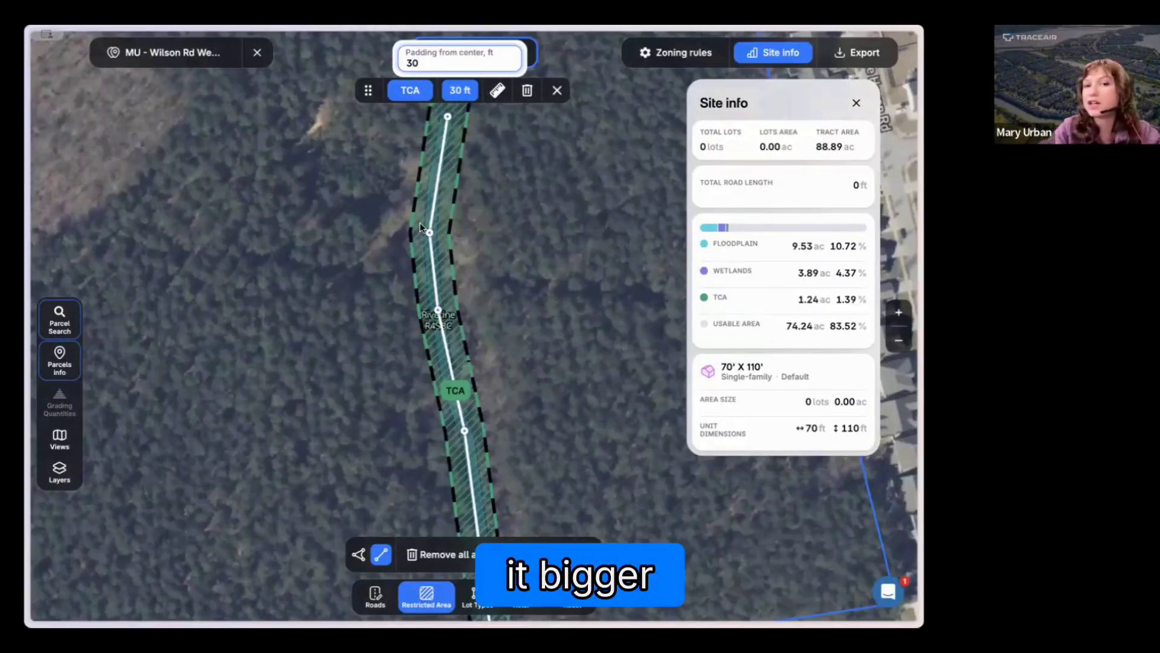
click(556, 90)
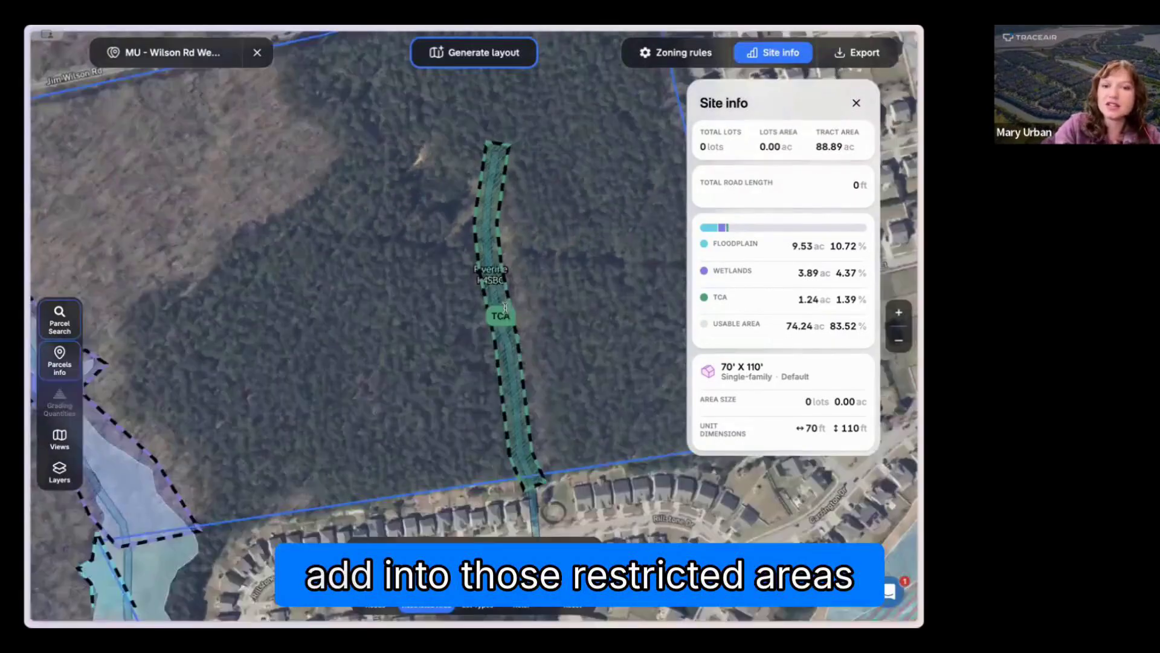
Step: Classify the eastern stream's restricted area as Wetlands and close its options
click(507, 305)
click(455, 131)
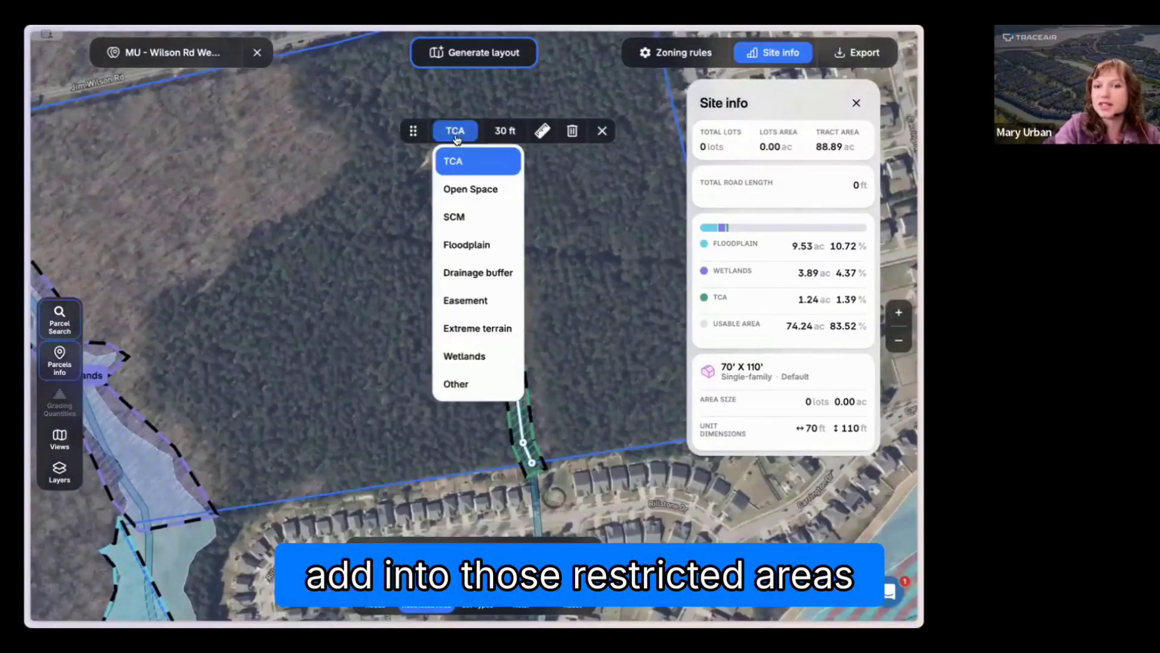
click(477, 357)
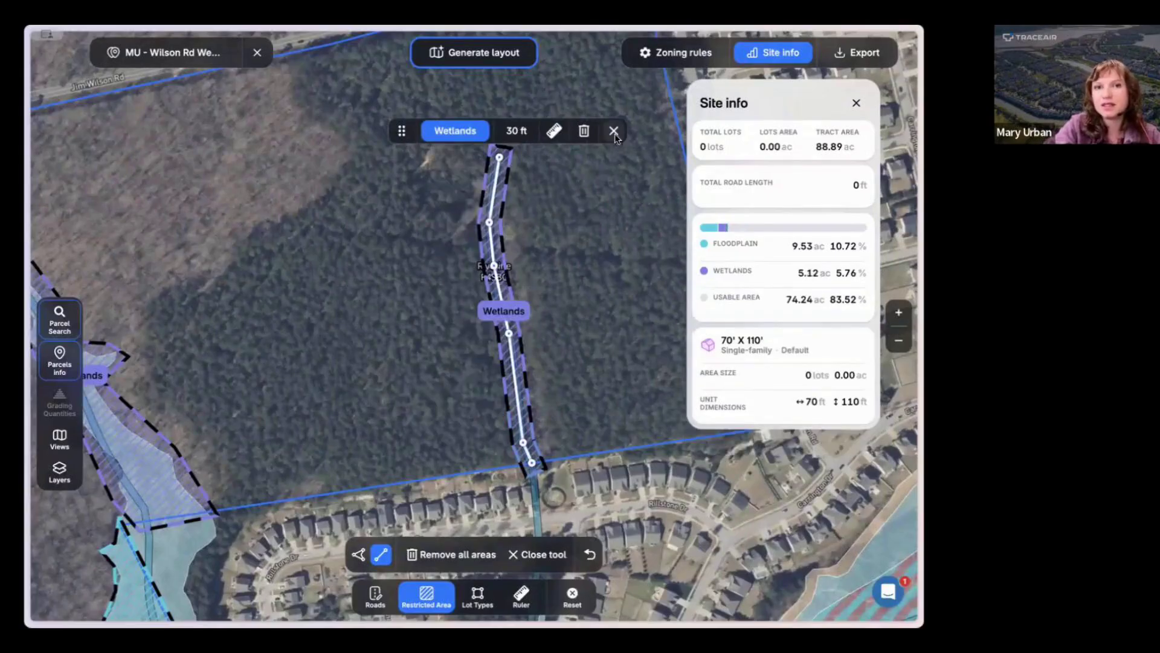
click(614, 131)
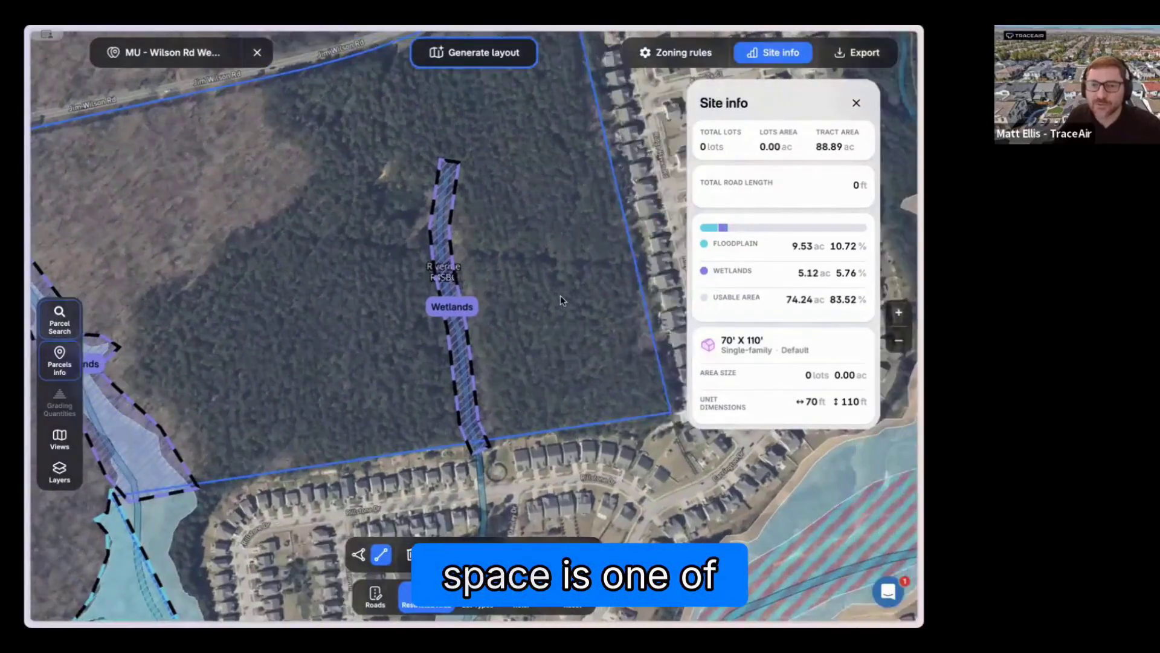
Step: Try moving the northern creek's wetlands area east off the creek, shift it back over the creek and close its options
scroll(561, 300, down, 3)
scroll(561, 255, down, 1)
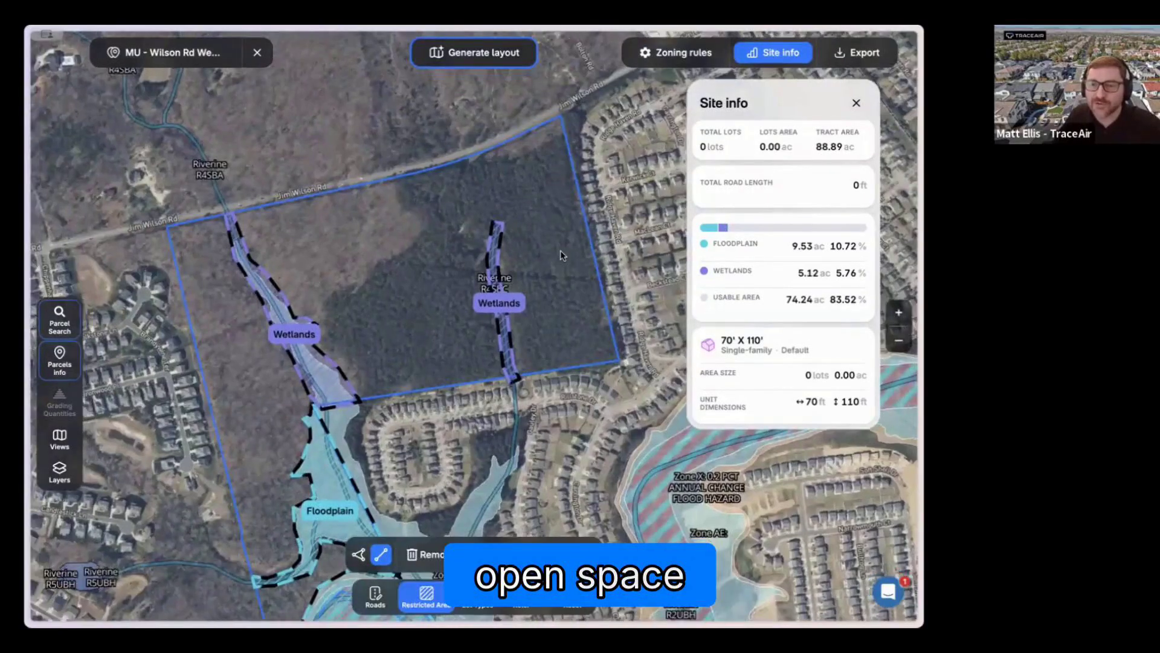
drag(561, 255, 561, 197)
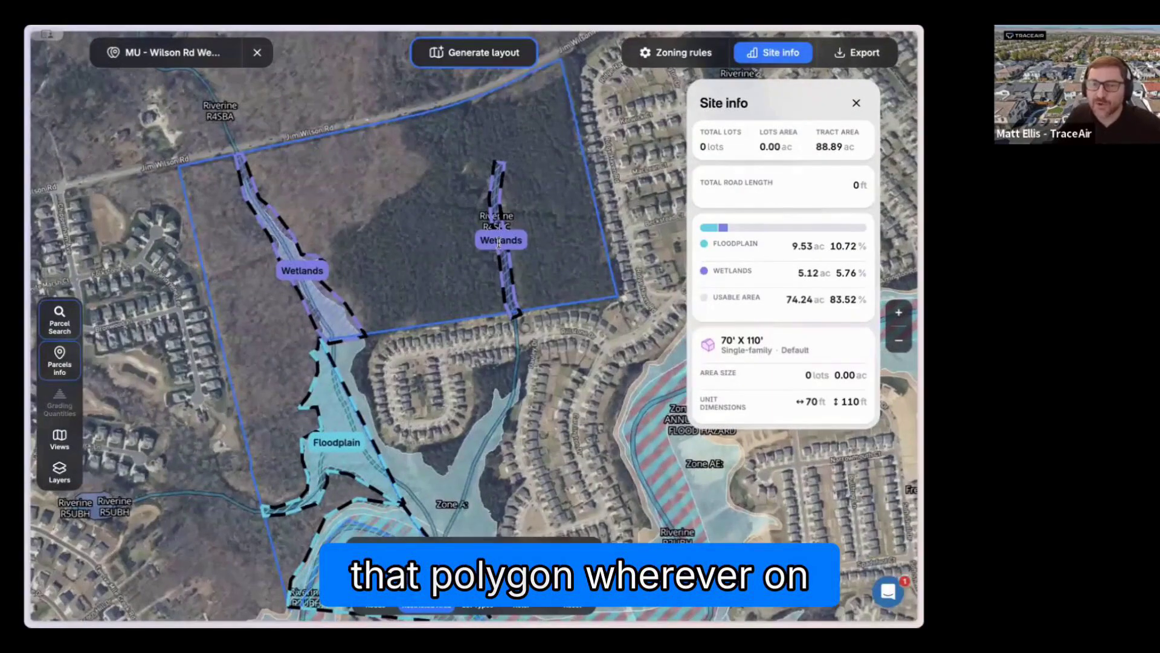
click(499, 243)
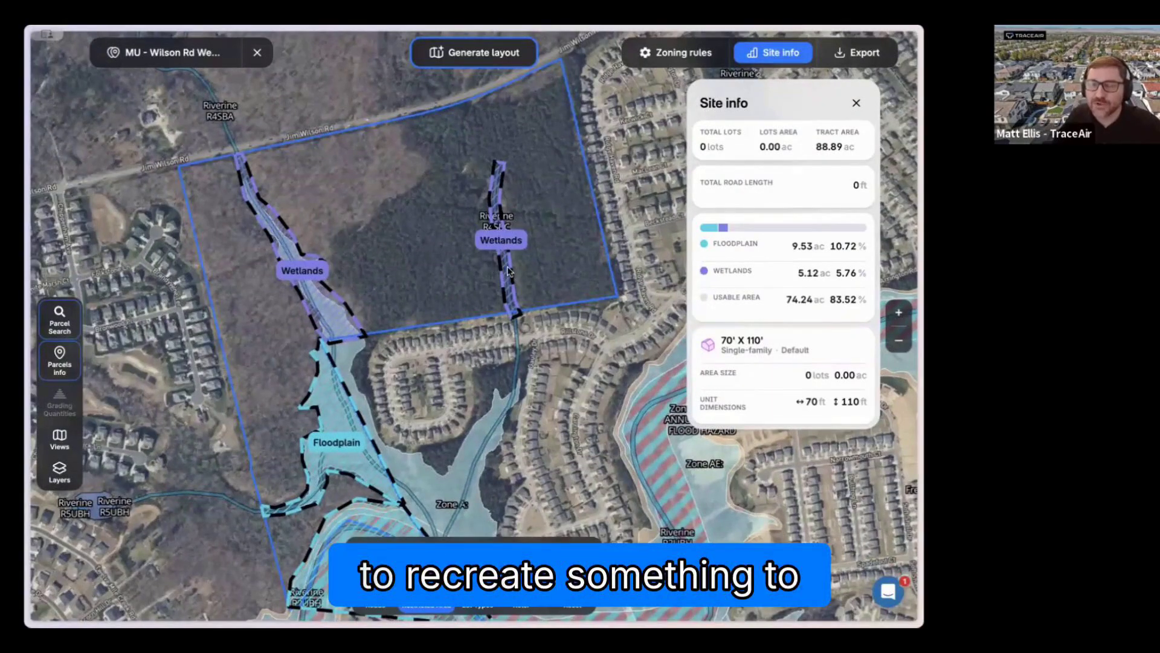
drag(495, 267, 486, 267)
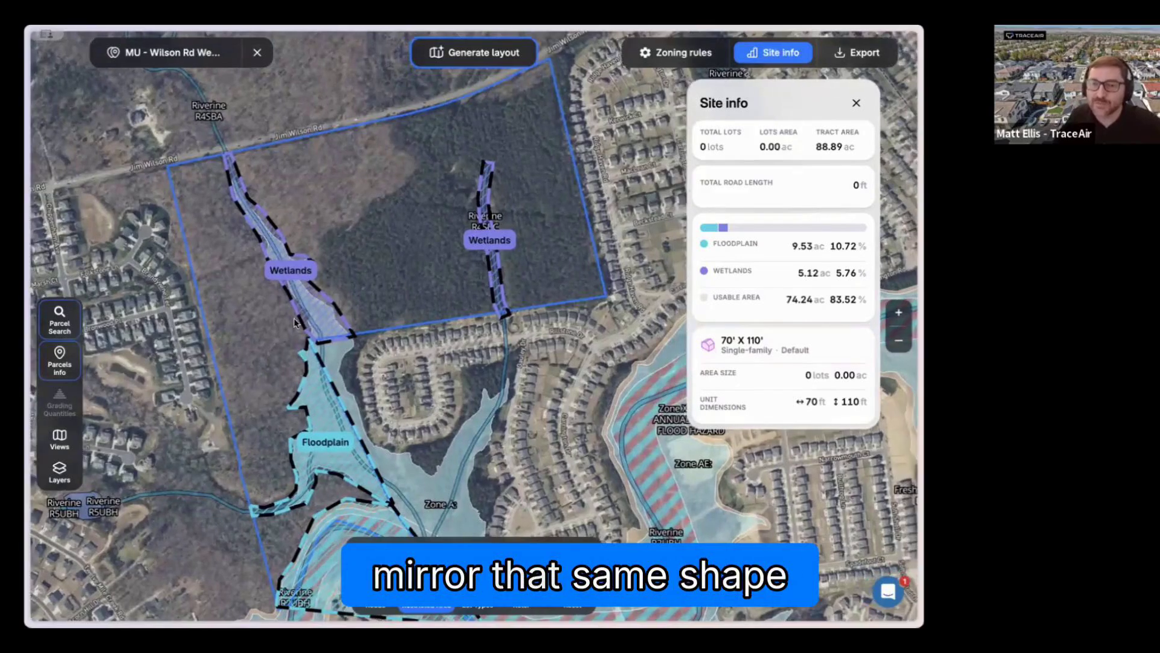
drag(290, 276, 335, 293)
click(316, 282)
click(325, 273)
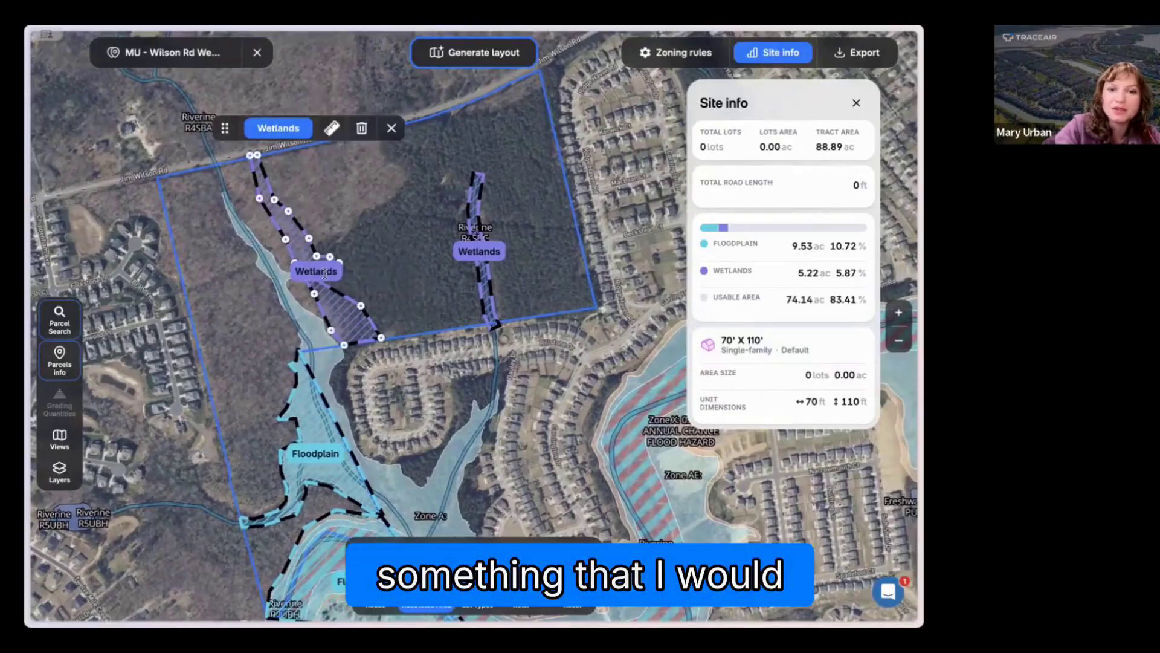
drag(338, 302, 302, 314)
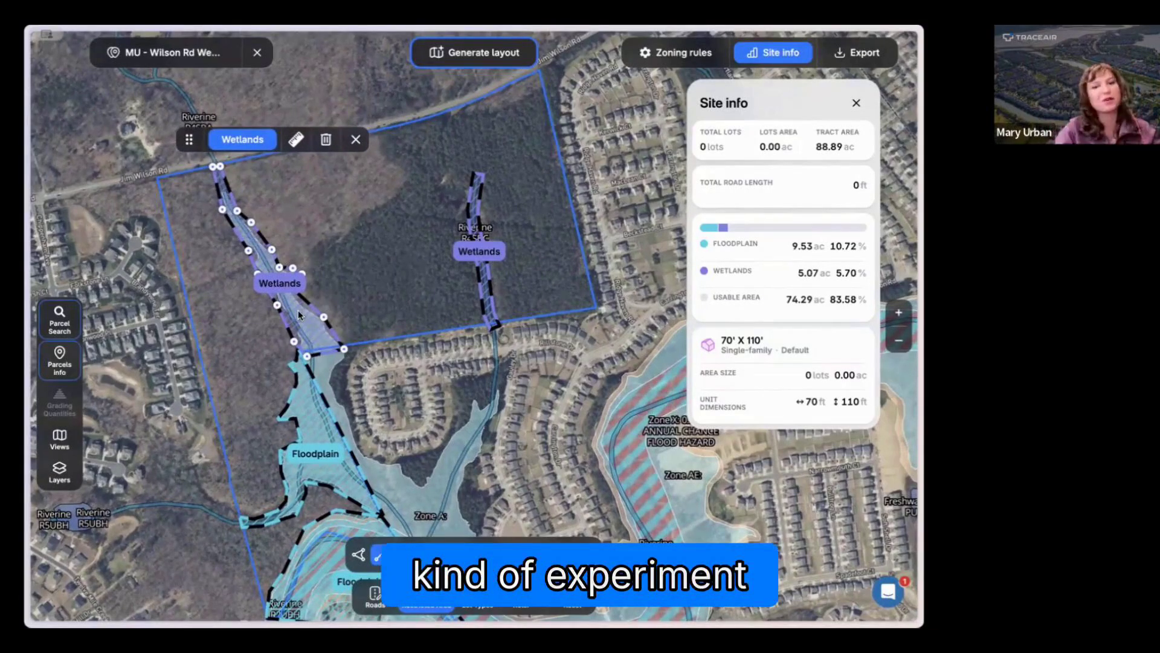
click(356, 140)
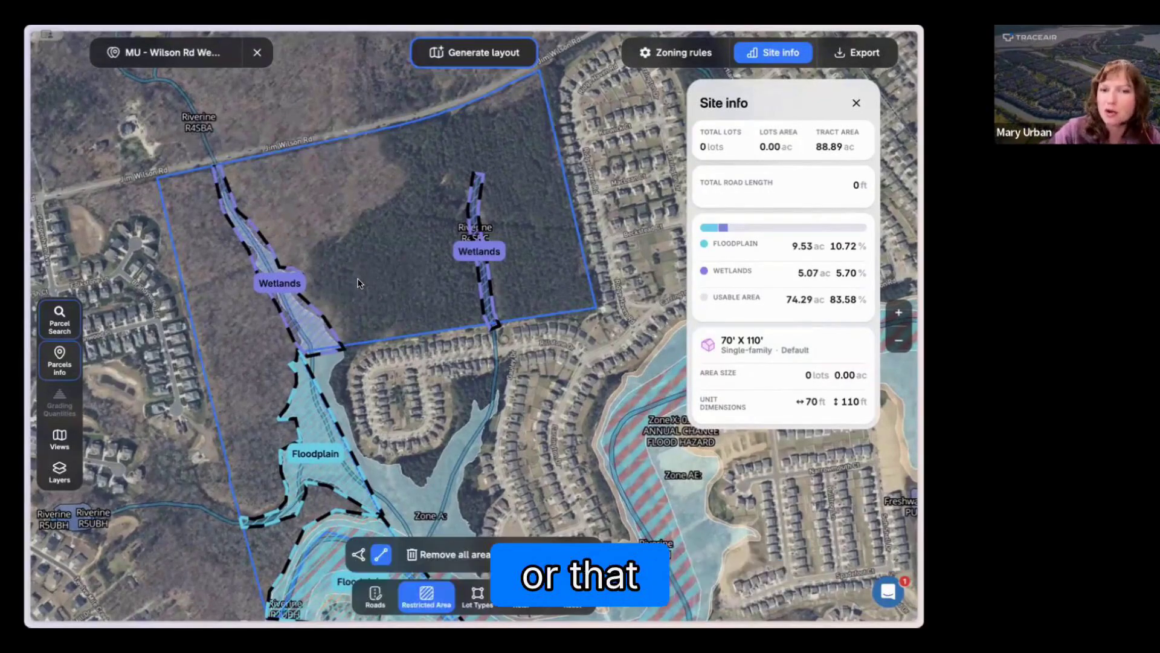
drag(345, 281, 322, 275)
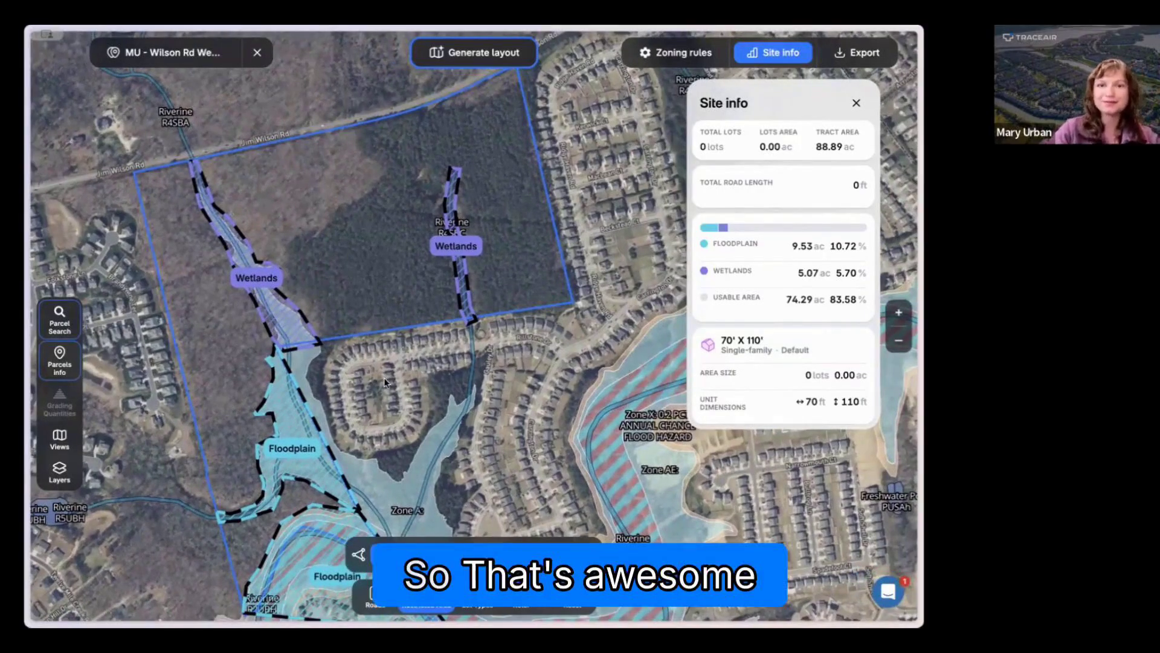
drag(378, 293, 377, 338)
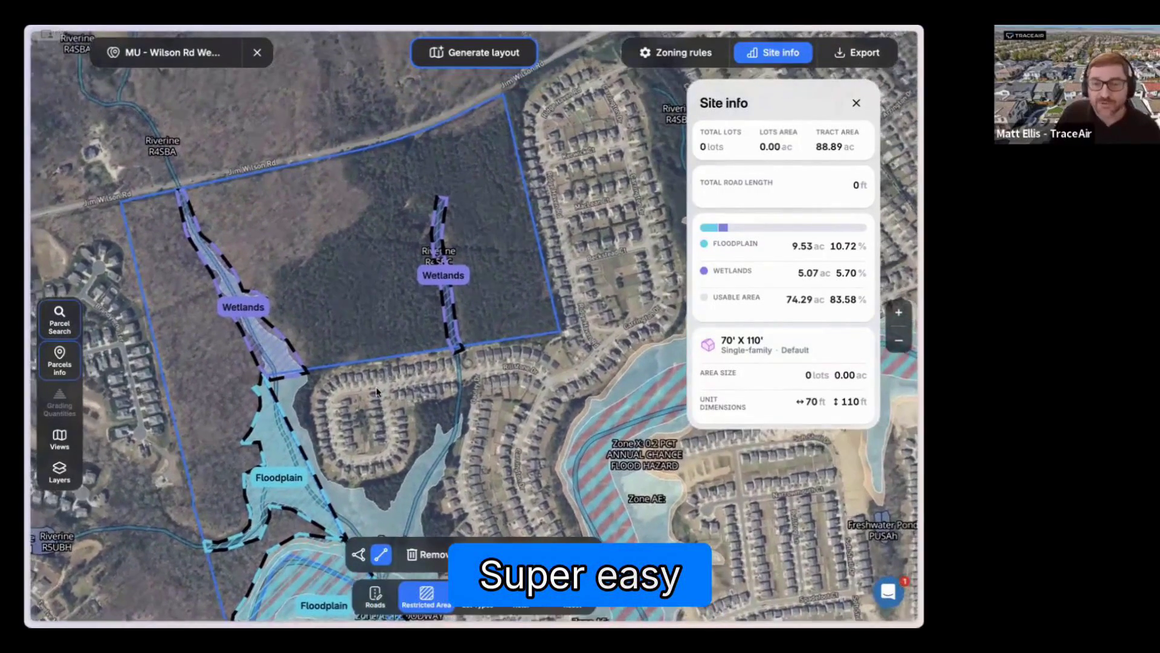
scroll(449, 466, down, 1)
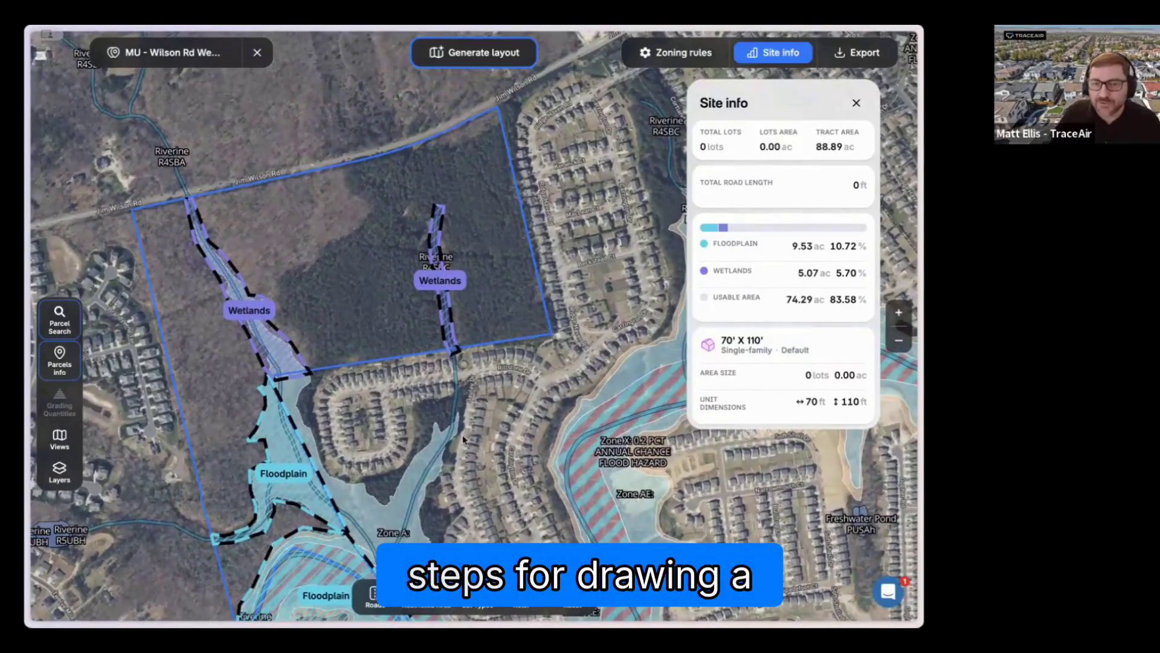
drag(452, 434, 444, 434)
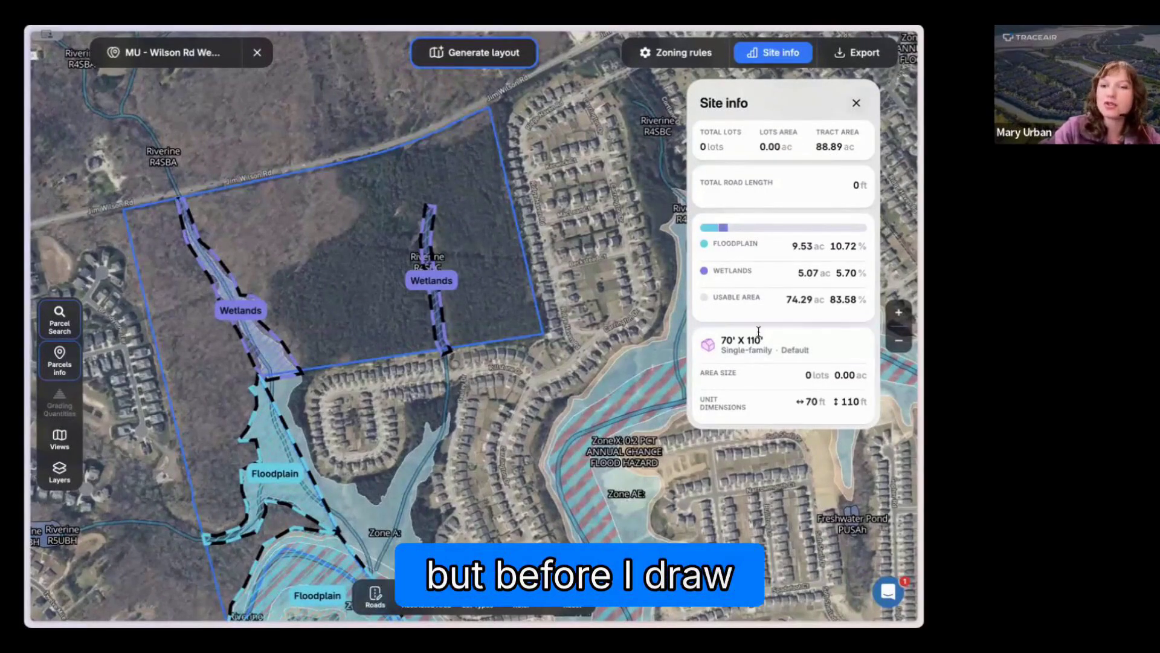
Step: Edit the default single-family lot type in the zoning rules and set its minimum lot width to 60 ft
click(678, 53)
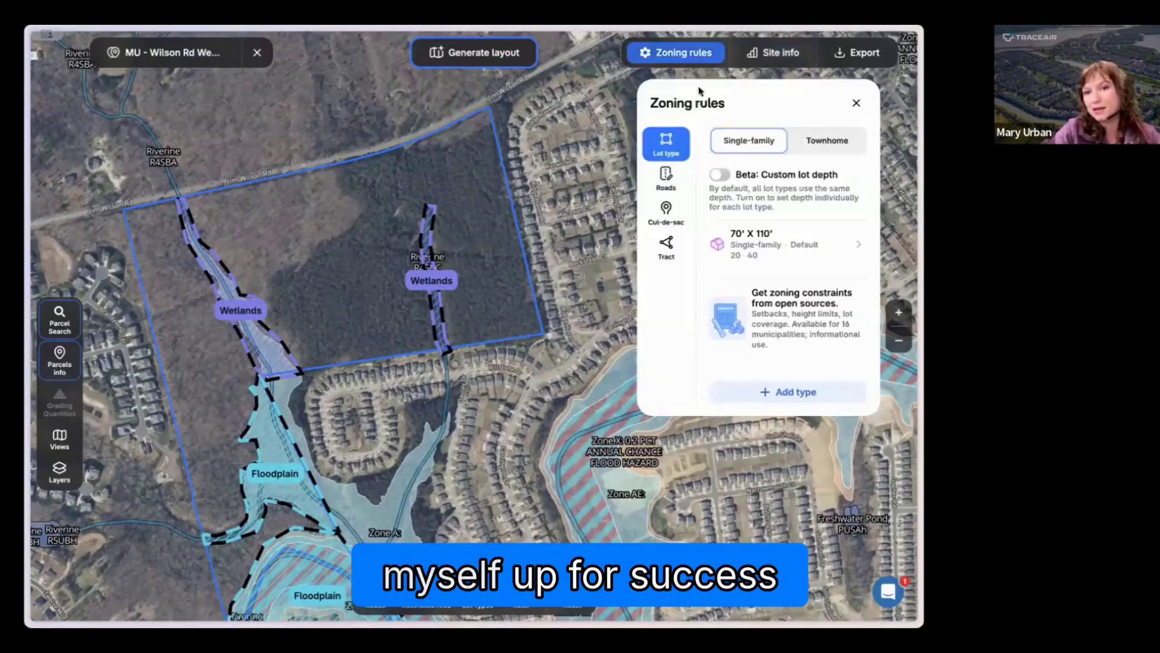
click(764, 250)
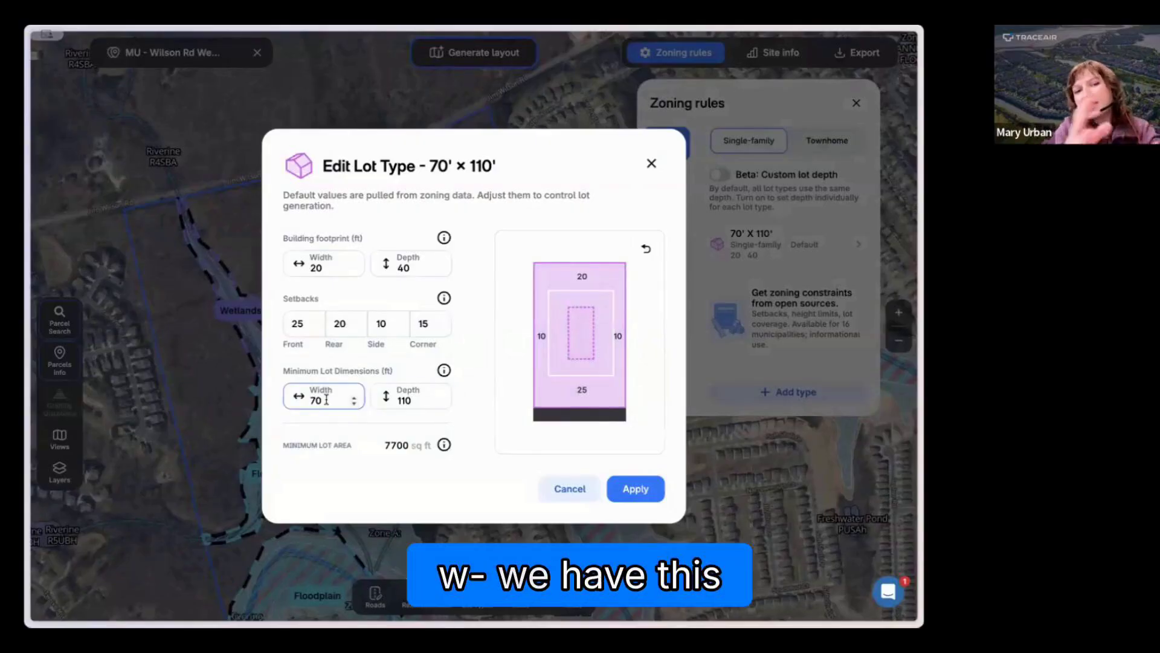
text(60)
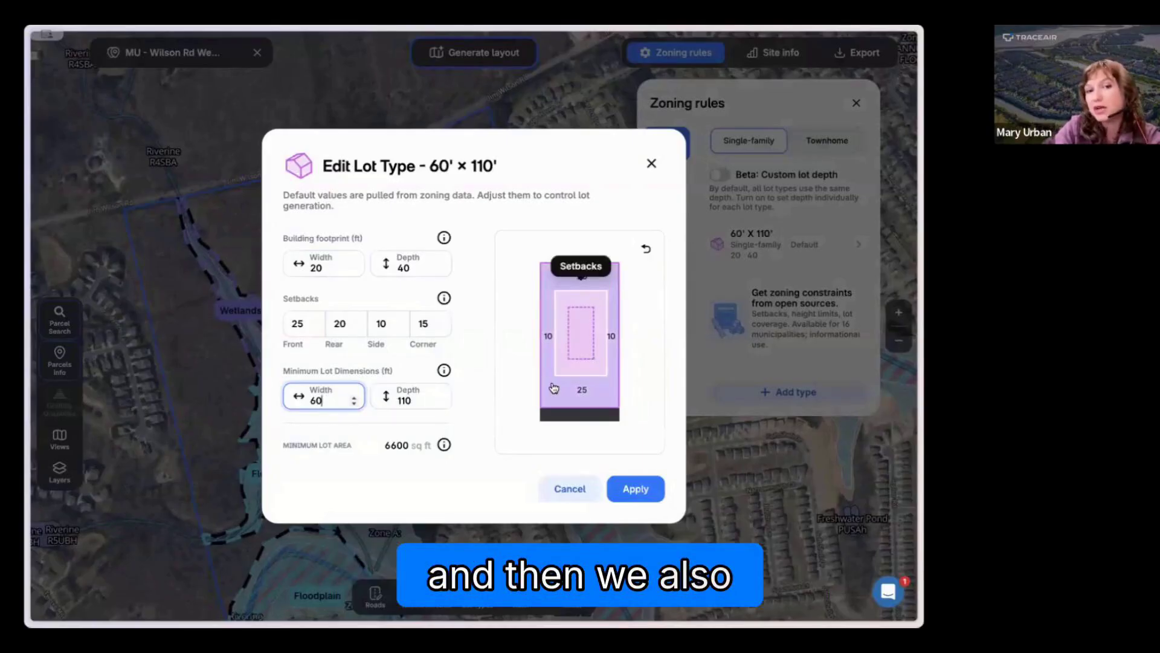
Step: Set the lot type's front setback to 20 and its rear setback to 15
mouse_move(578, 347)
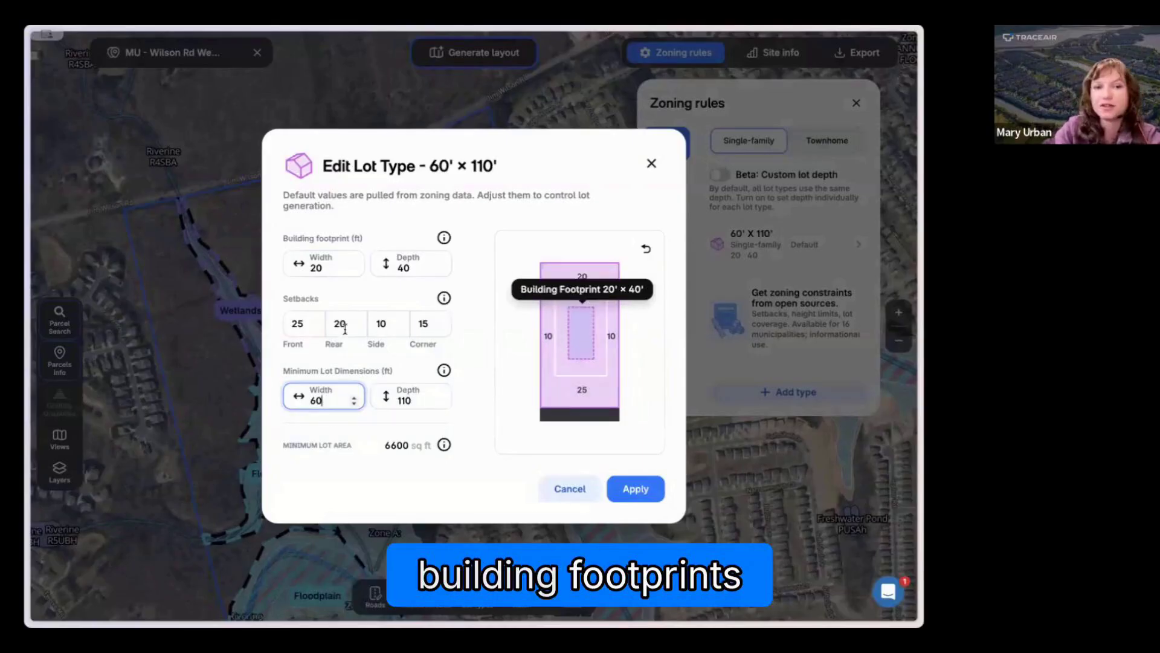
click(305, 324)
key(BackSpace)
text(0)
click(343, 325)
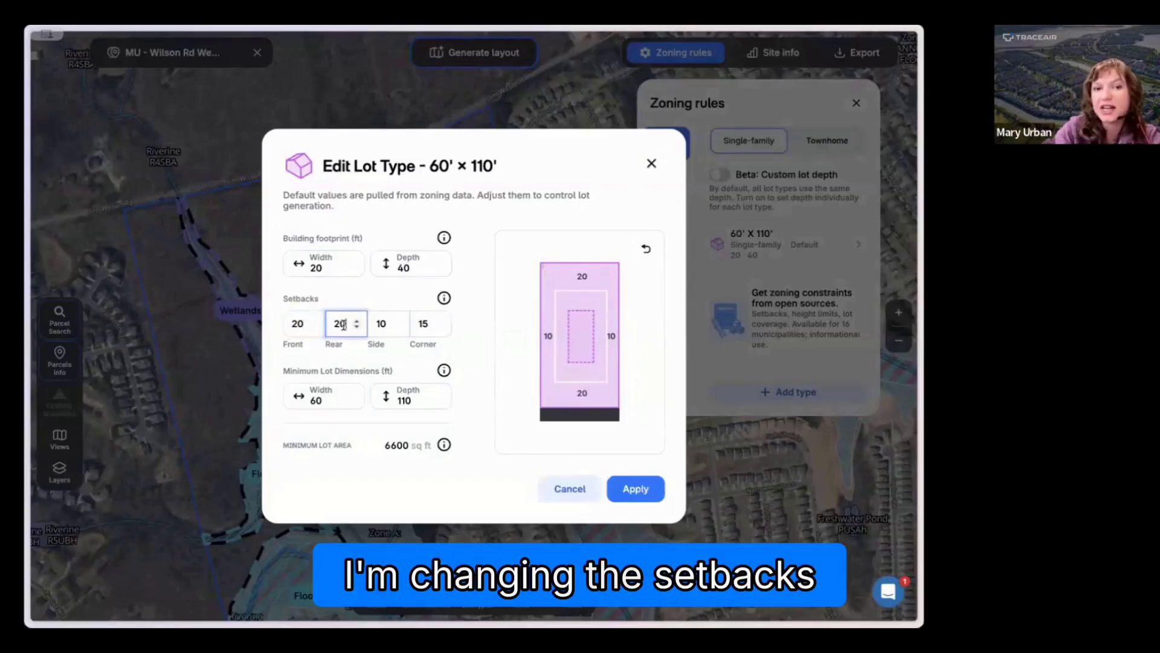
key(BackSpace)
key(BackSpace)
text(0)
text(5)
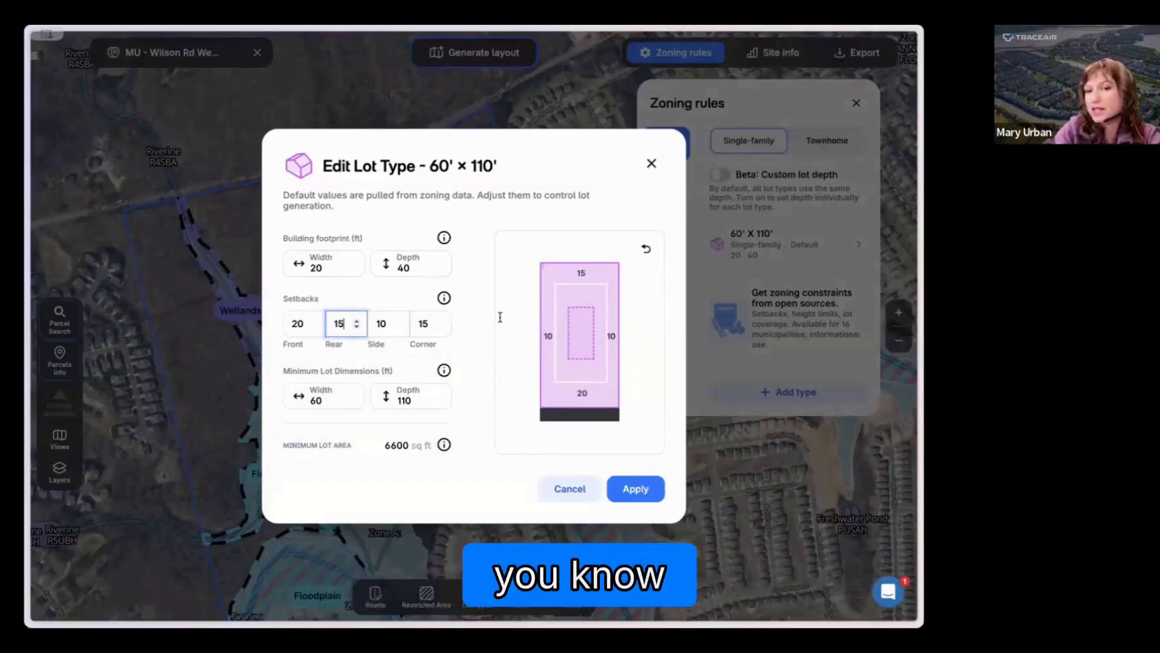
Step: Set the lot type's building footprint to 30 ft wide and 60 ft deep
click(351, 269)
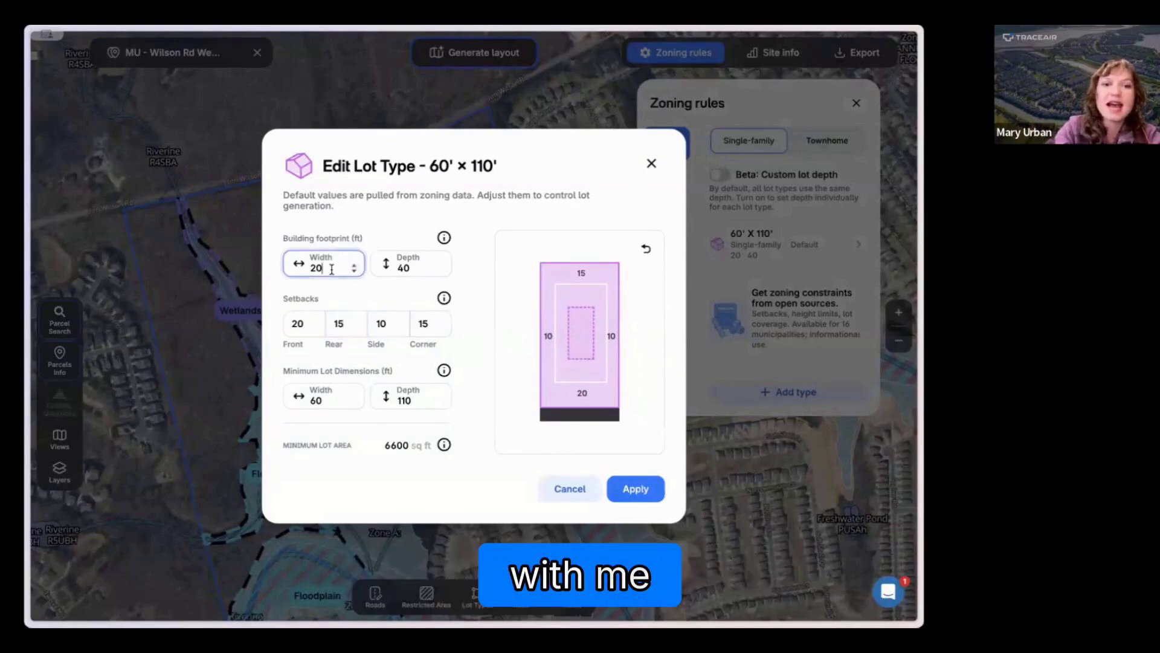
key(BackSpace)
key(BackSpace)
text(30)
click(406, 264)
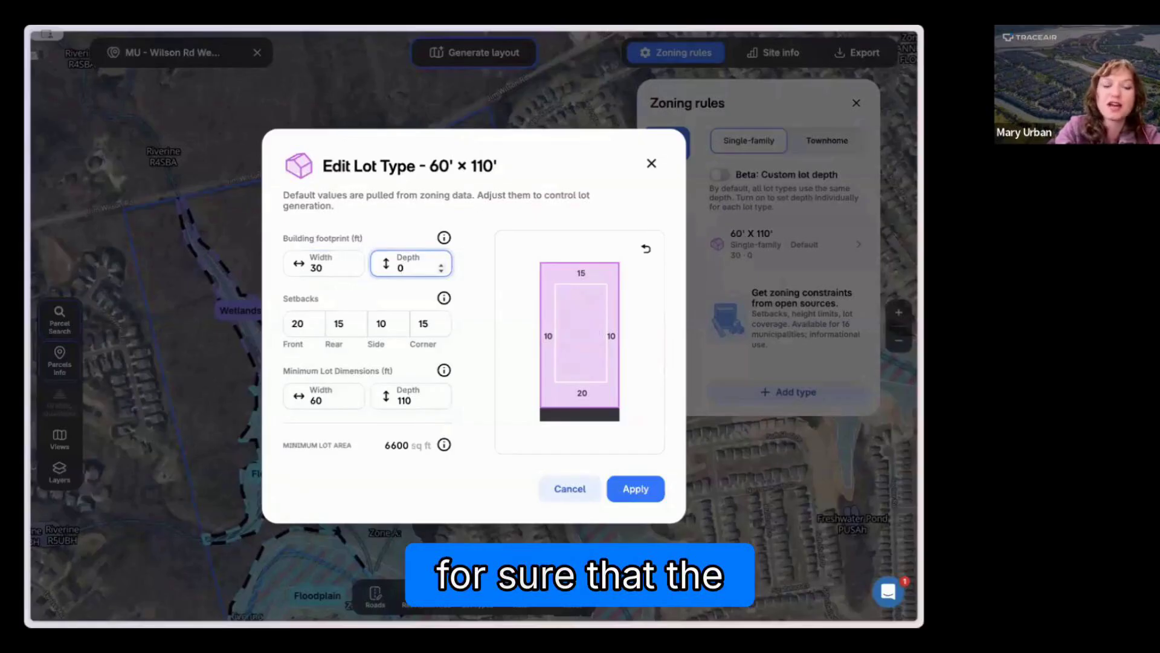
text(60)
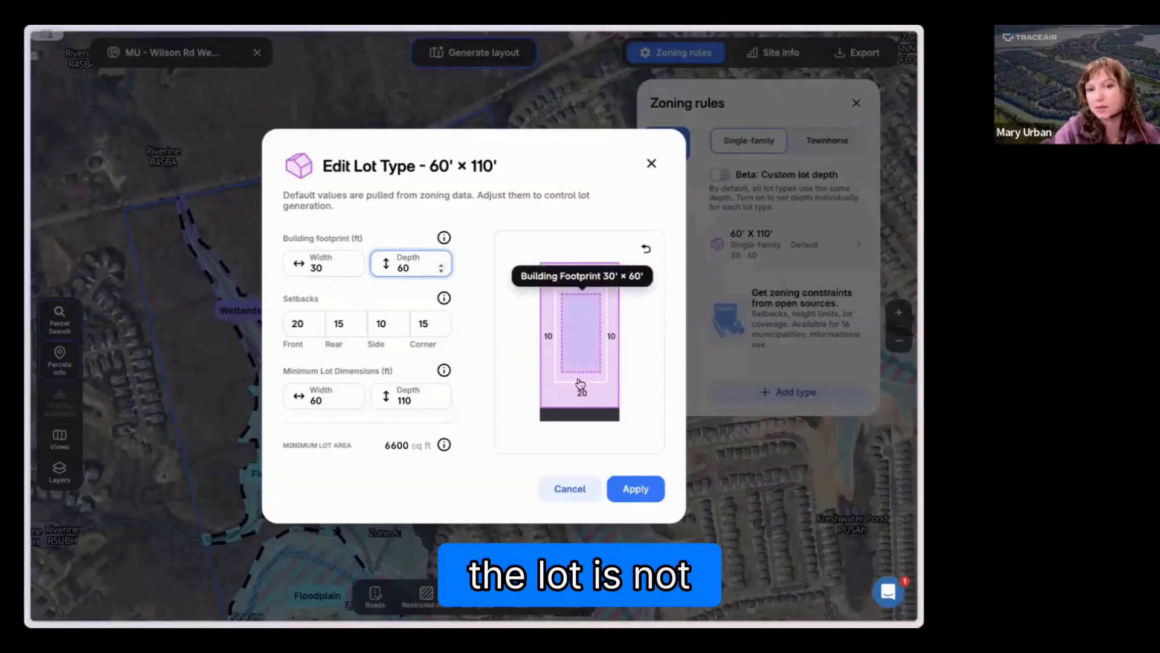
Step: Apply the lot type edits and set the alley width to 25 ft in the zoning rules for roads
click(635, 490)
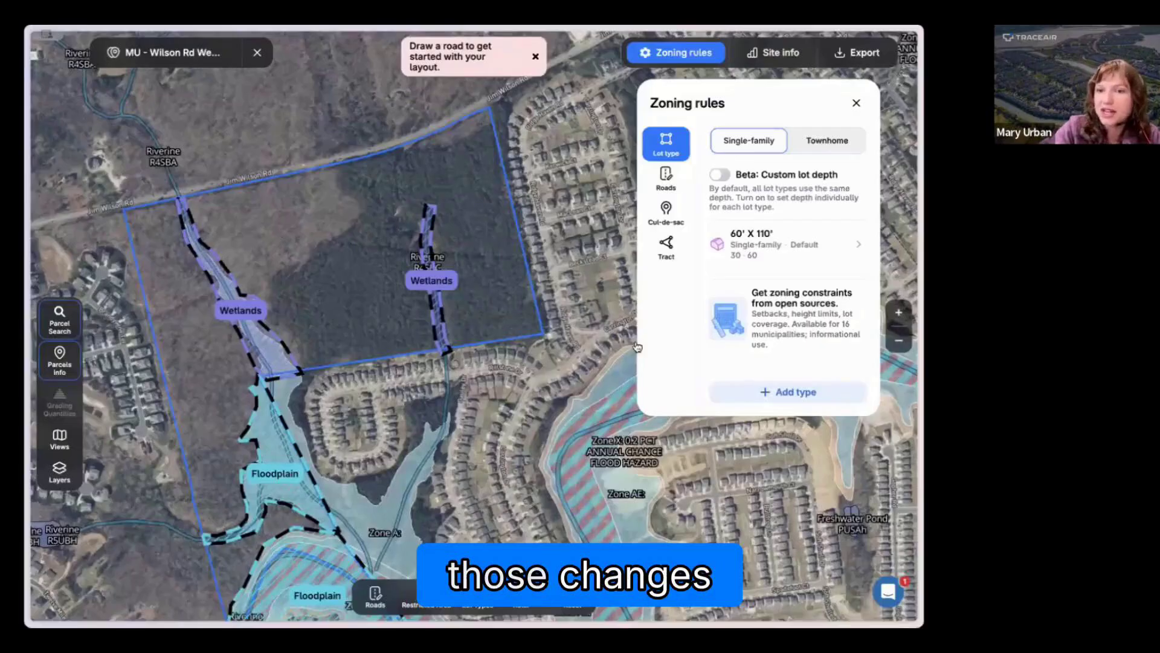
click(666, 182)
click(752, 159)
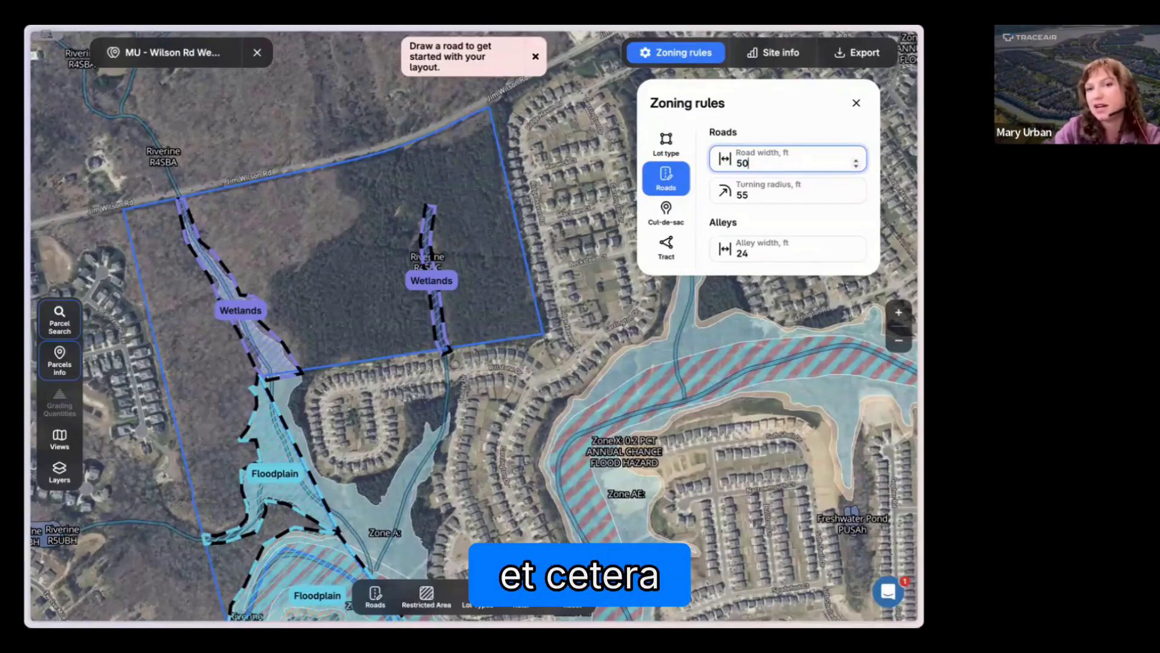
click(754, 249)
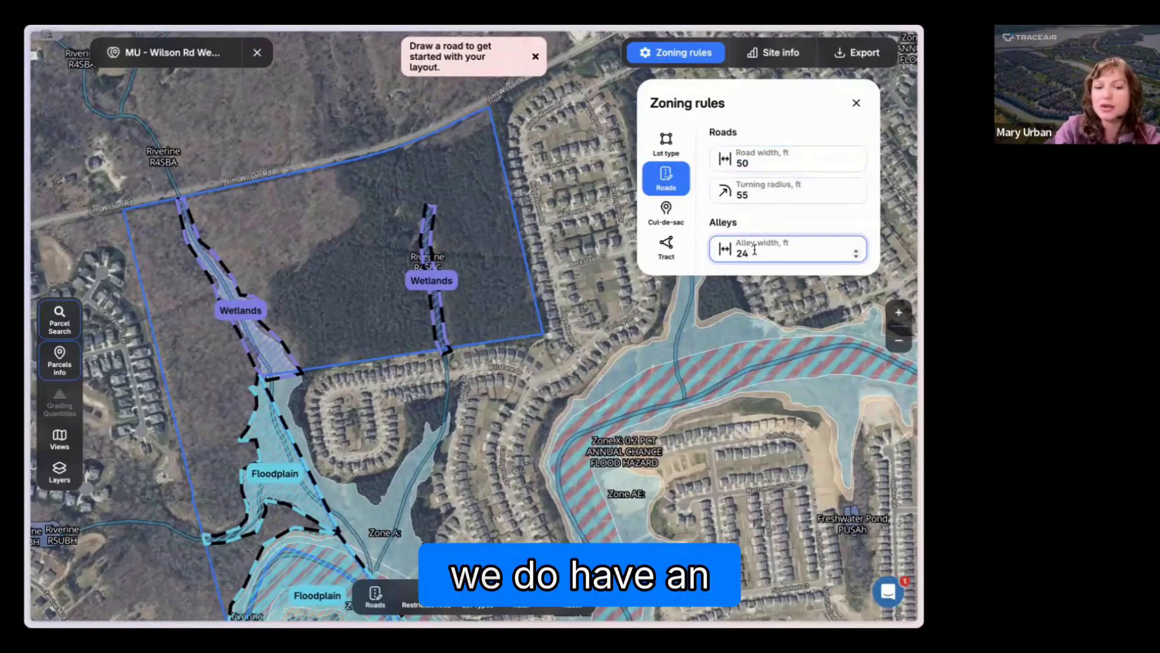
scroll(753, 251, up, 1)
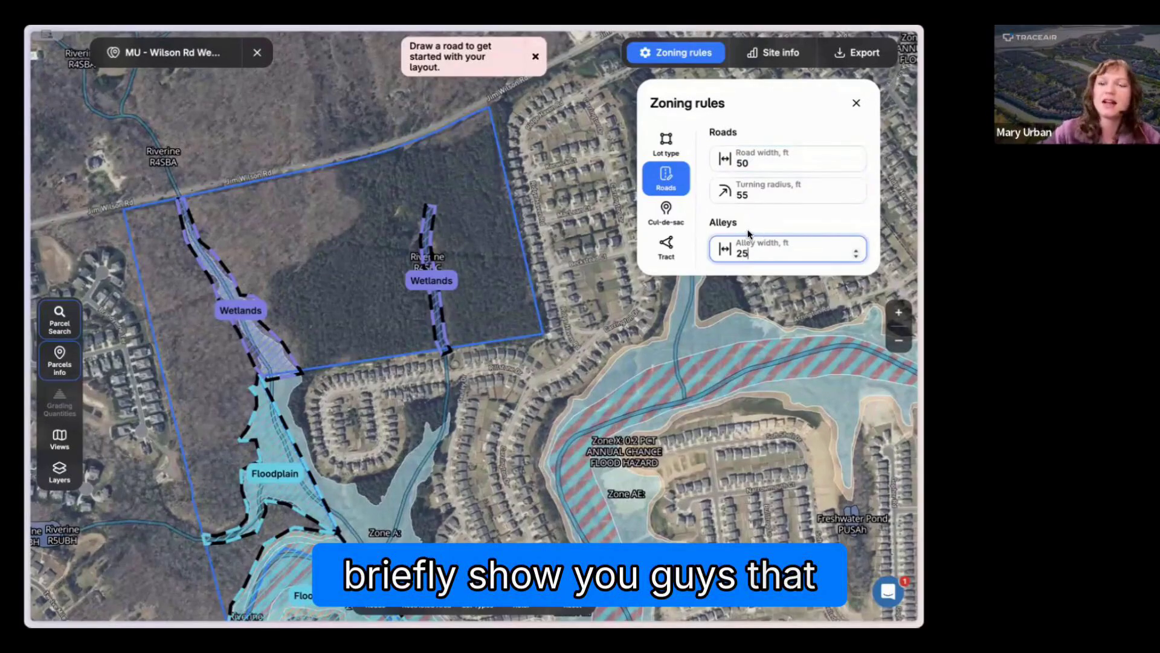
click(754, 193)
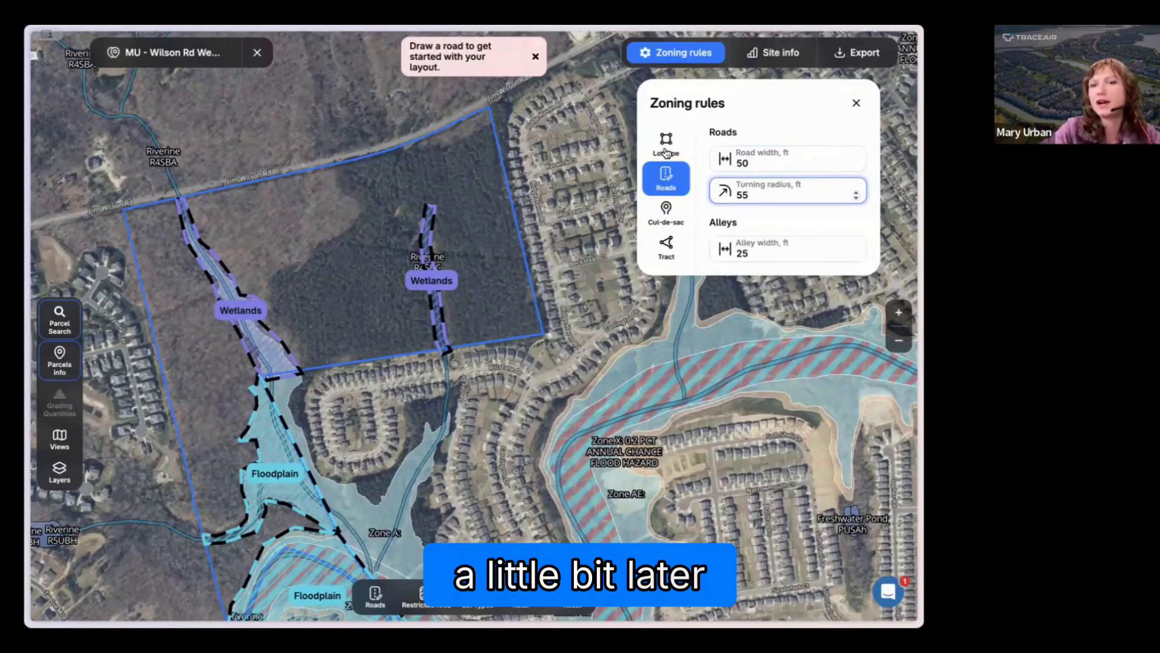
click(668, 155)
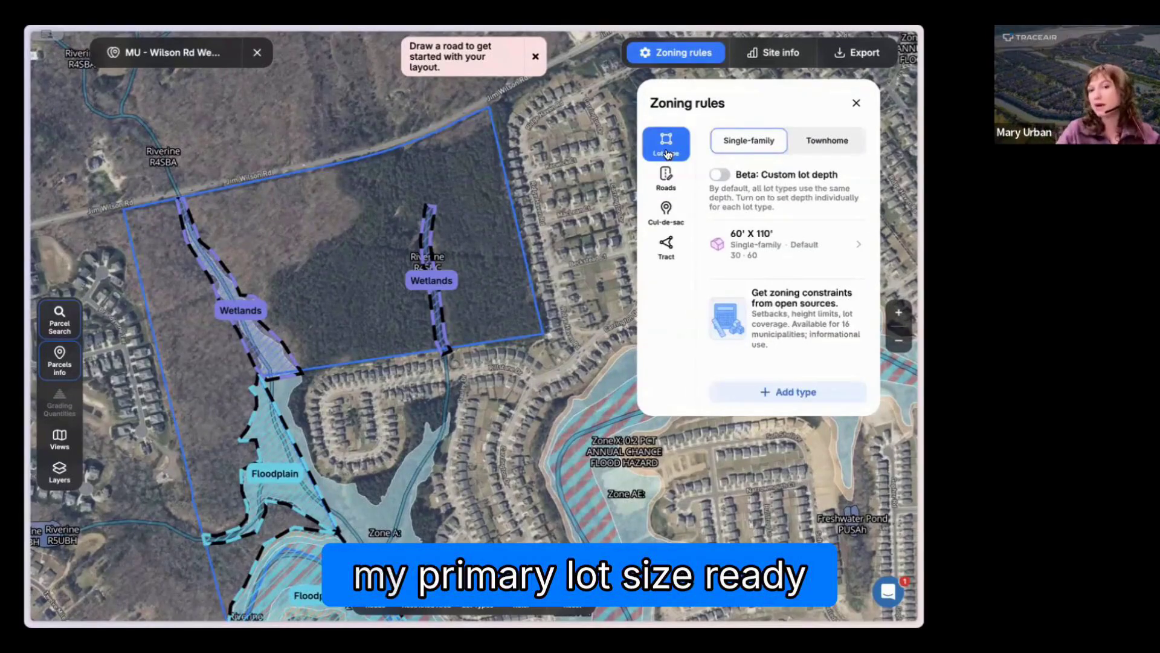
Step: Draw a 50 ft perimeter road loop inside the tract's northern part, starting from an entrance on Jim Wilson Rd near the northeast corner
click(534, 58)
click(375, 595)
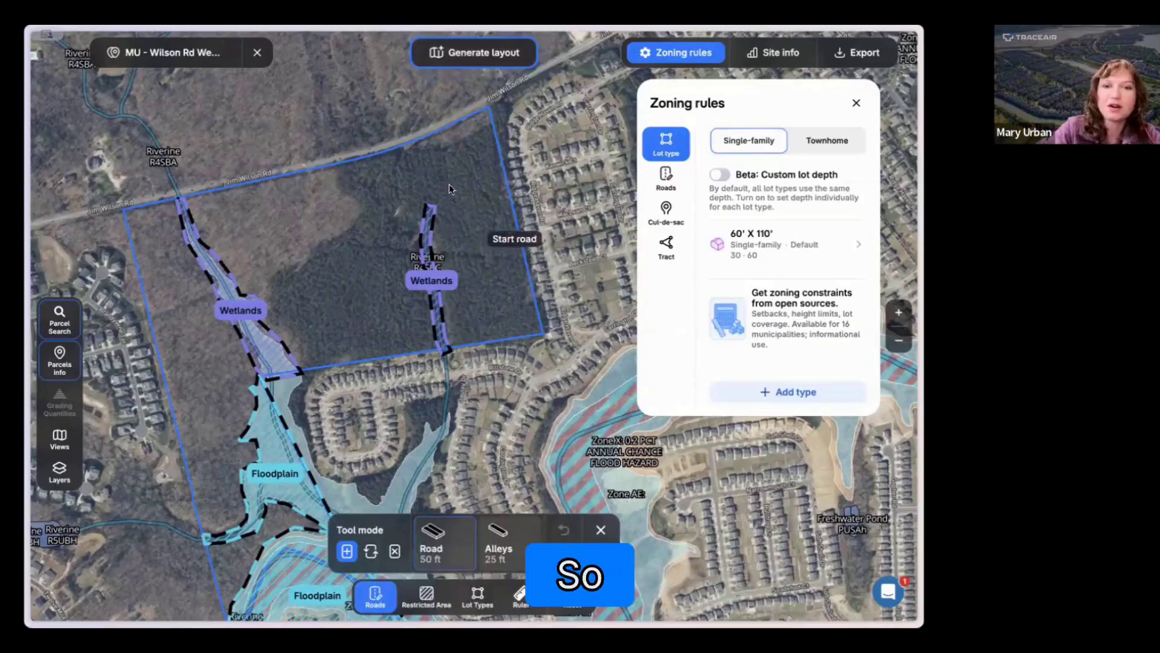
click(462, 116)
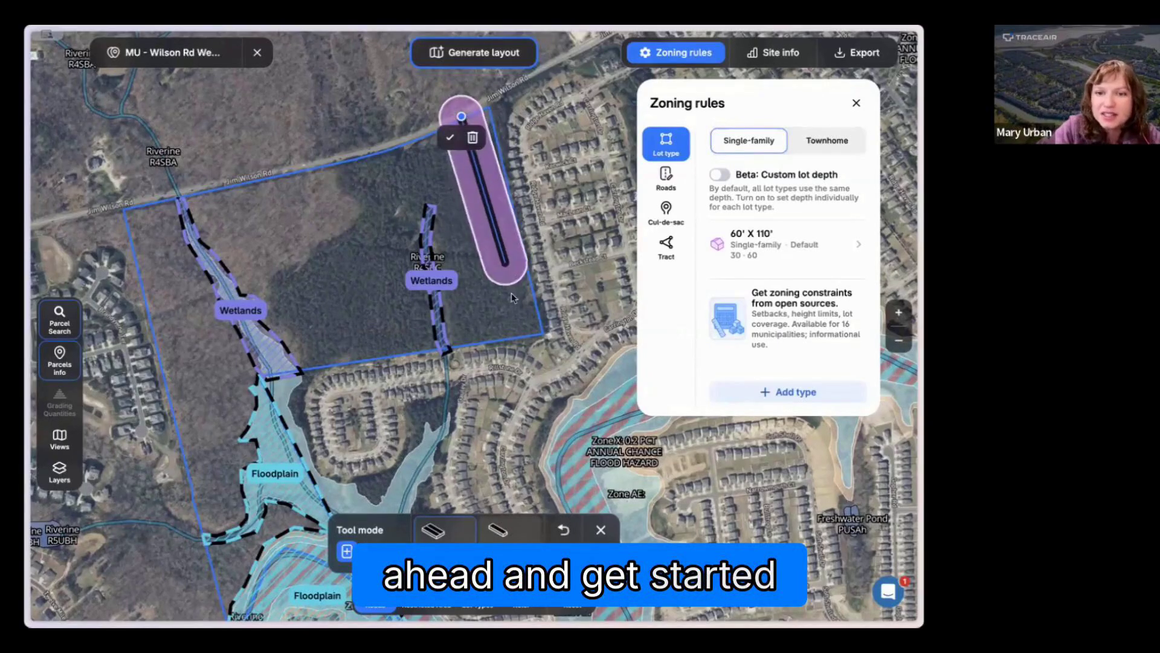
click(513, 311)
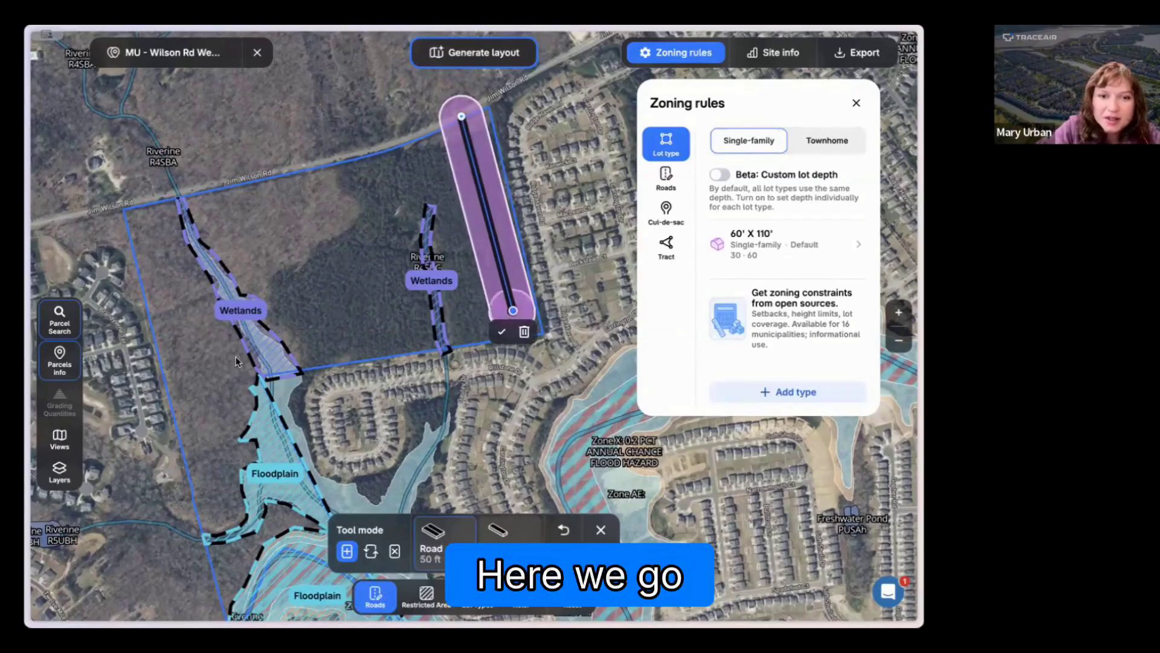
double_click(186, 361)
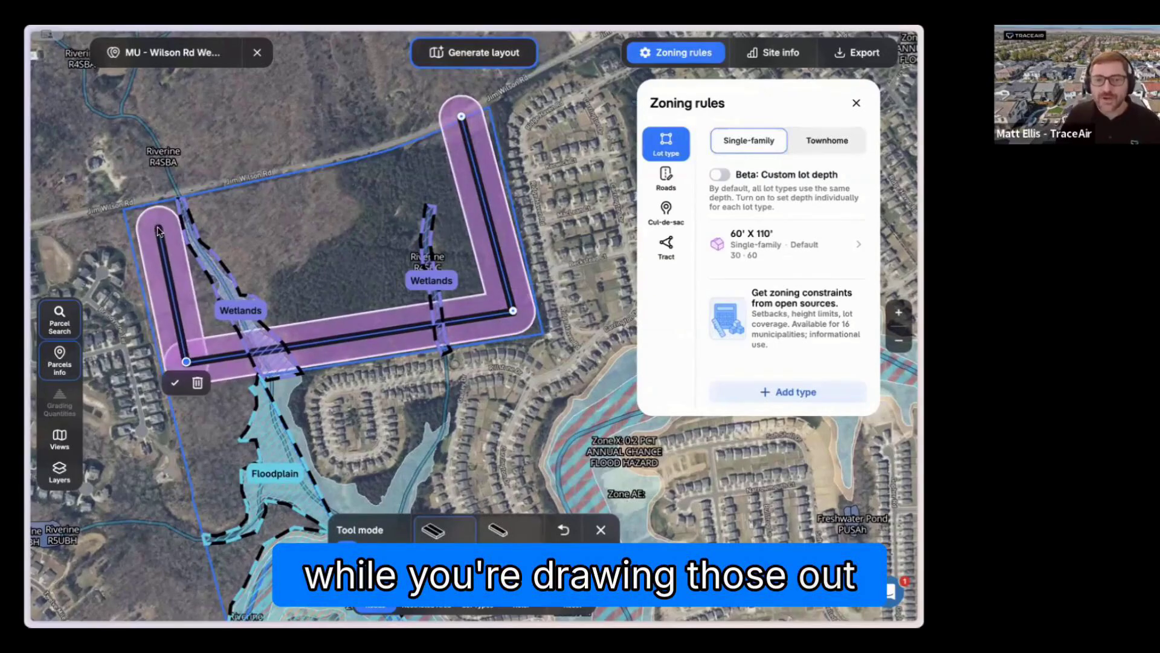
click(158, 227)
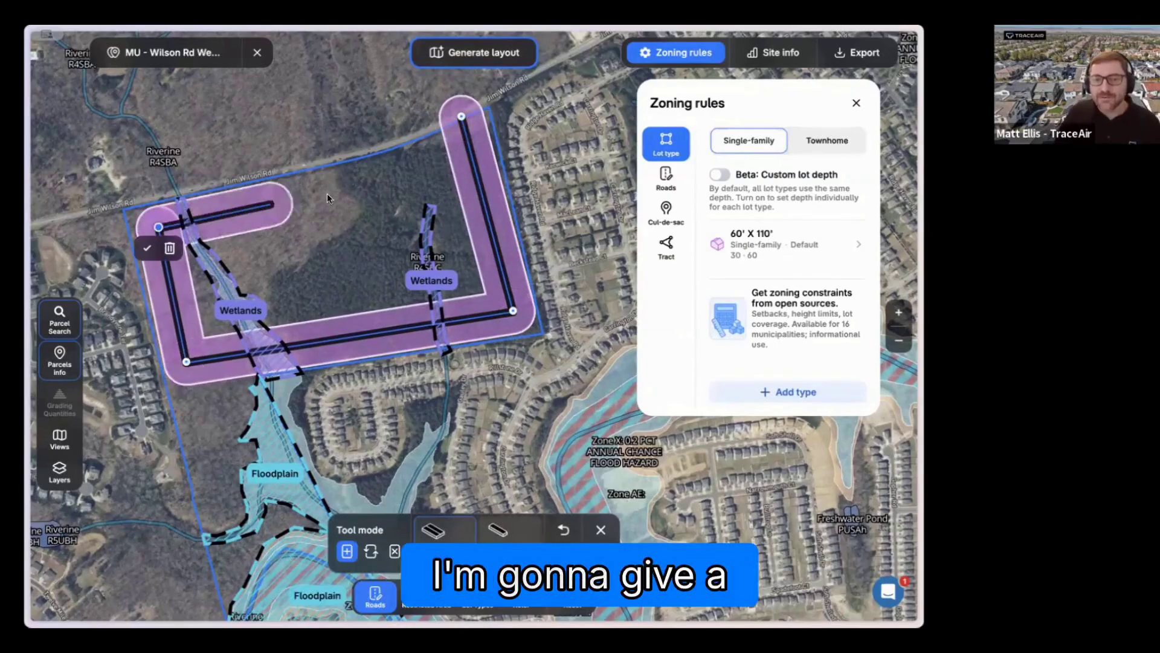
click(473, 159)
double_click(461, 114)
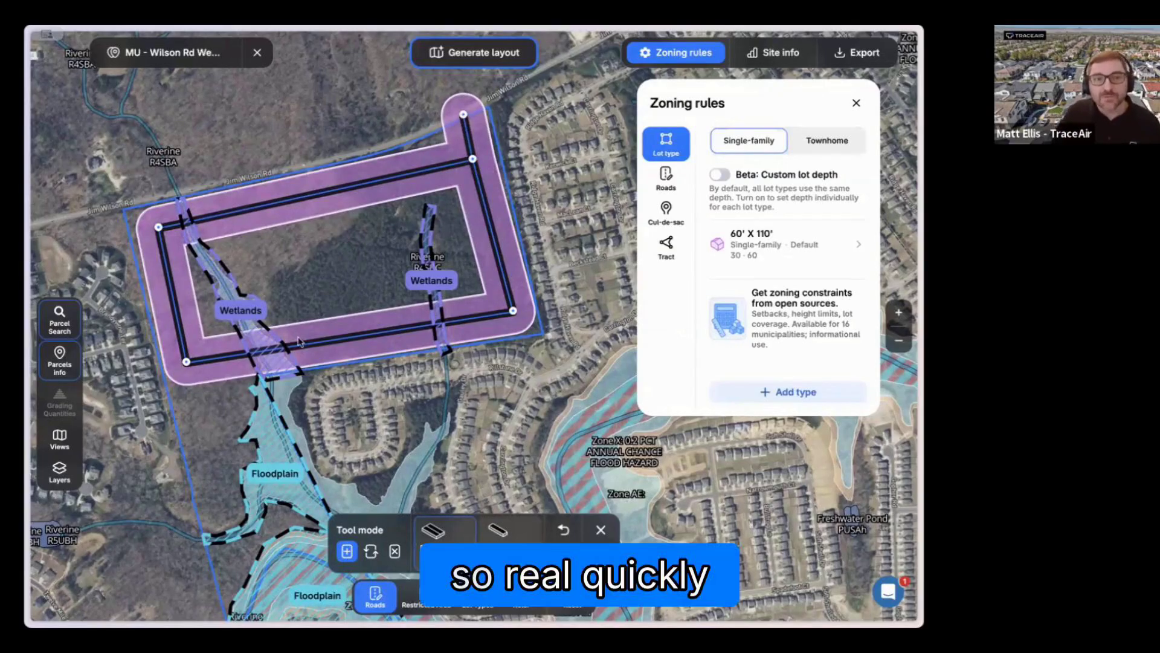
Step: Draw three parallel north-south roads across the loop, between the two wetlands areas and joining its northern and southern roads
click(301, 342)
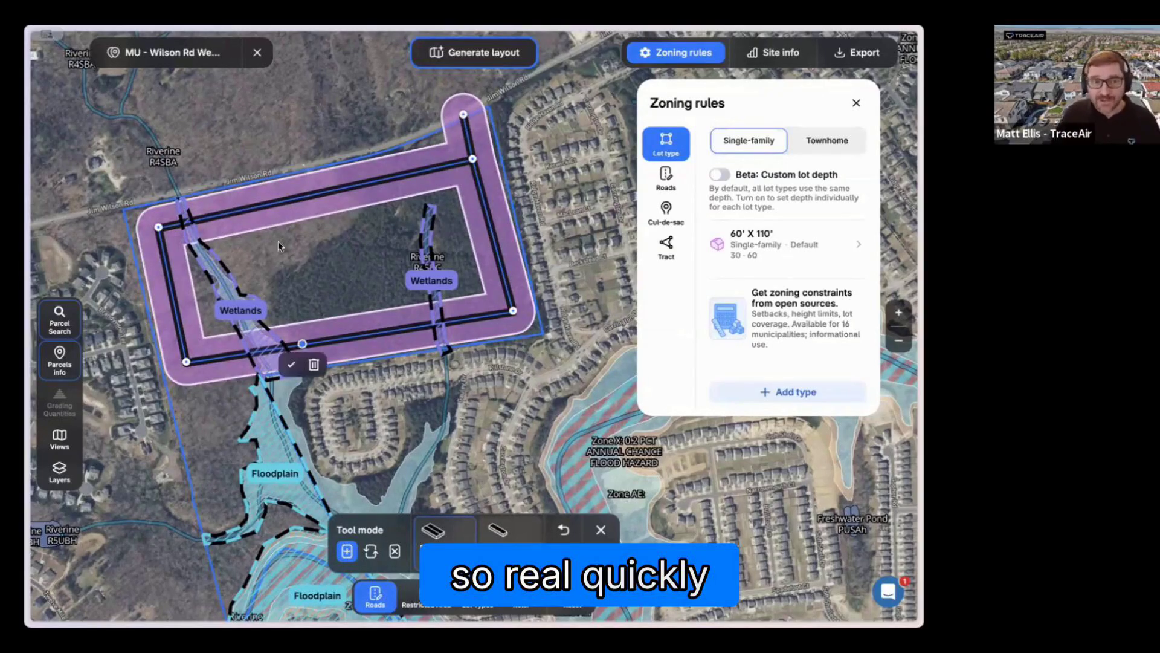
click(271, 203)
click(315, 192)
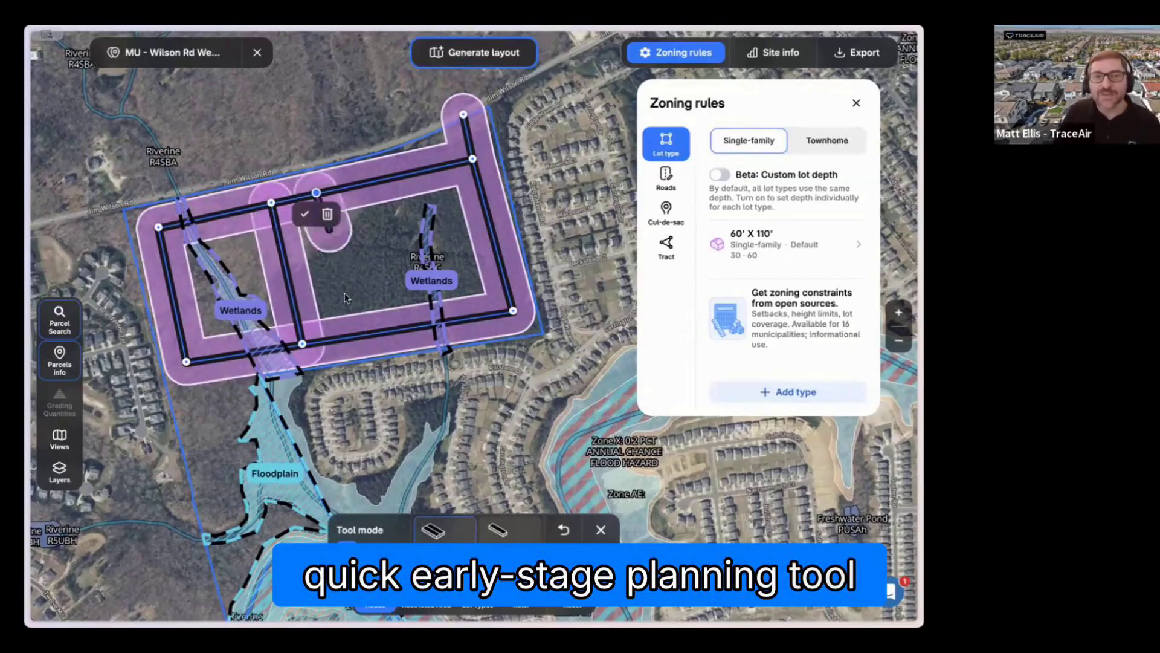
click(349, 332)
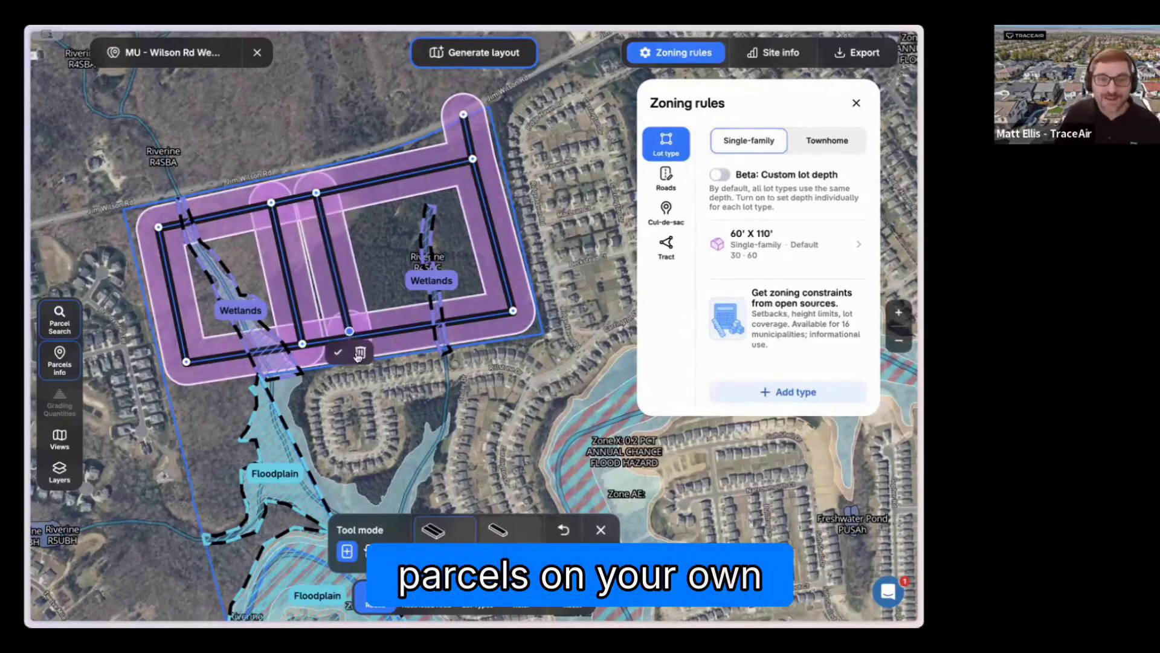
click(358, 353)
click(316, 193)
click(348, 334)
click(336, 359)
click(394, 329)
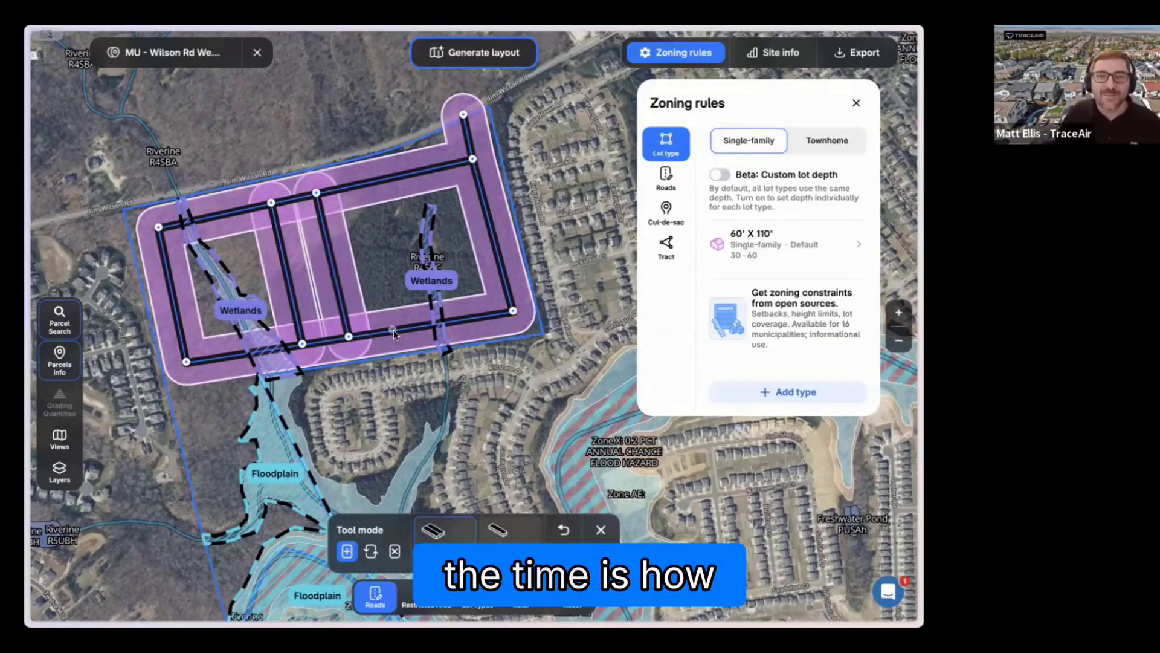
click(360, 183)
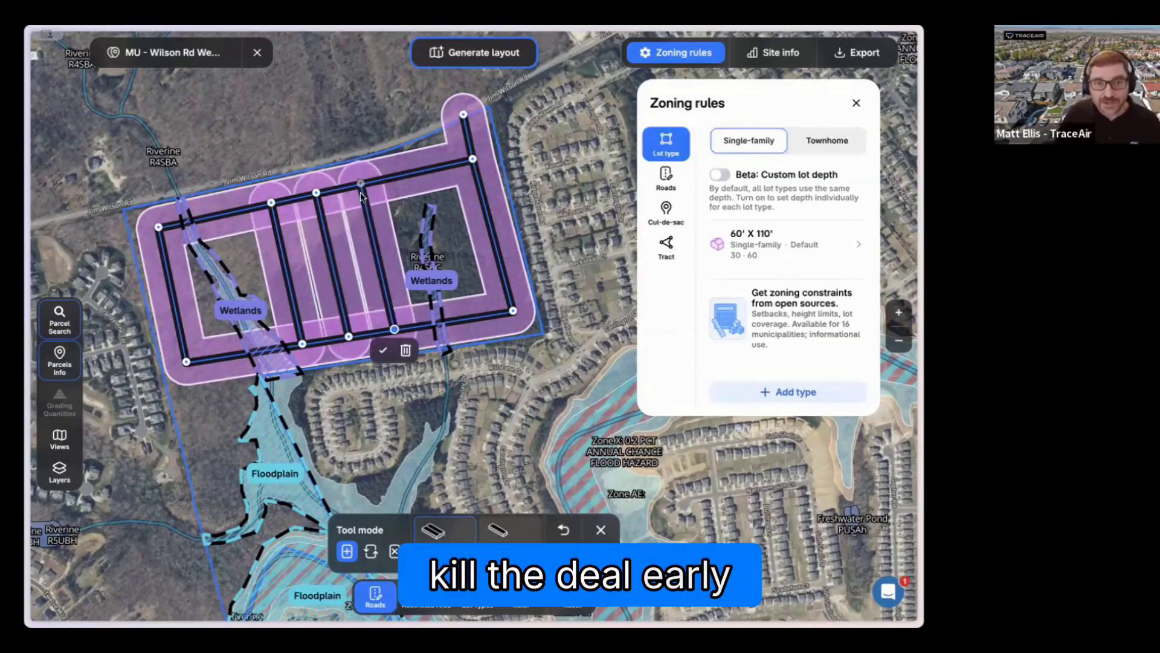
click(361, 183)
click(350, 205)
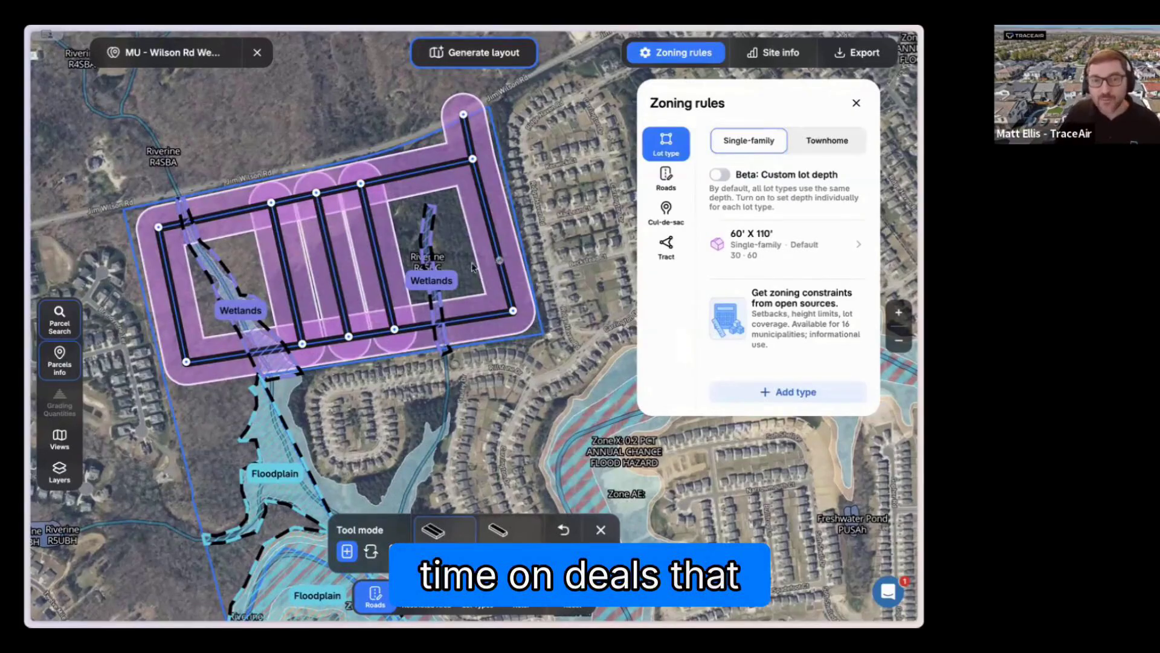
Step: Draw a short stub road from the loop's eastern road westward toward the eastern wetlands
click(499, 260)
click(461, 266)
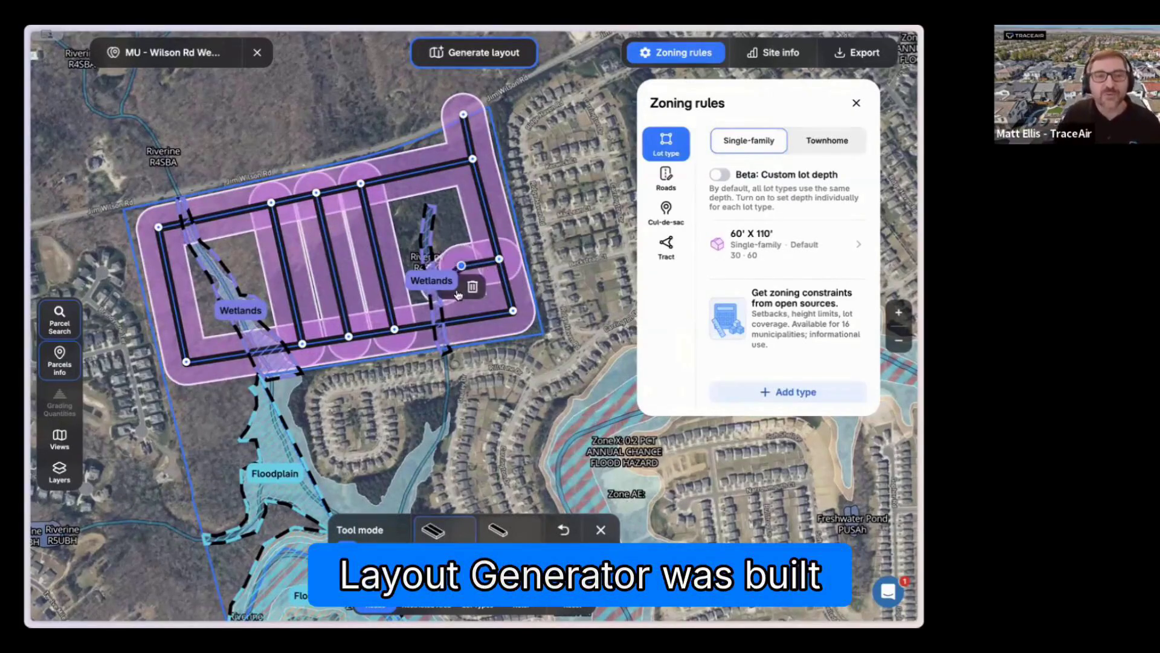
click(450, 287)
Step: Extend a road south from the loop's southwest corner to the lower floodplain and add a short eastward stub near its northern end
drag(432, 253, 430, 208)
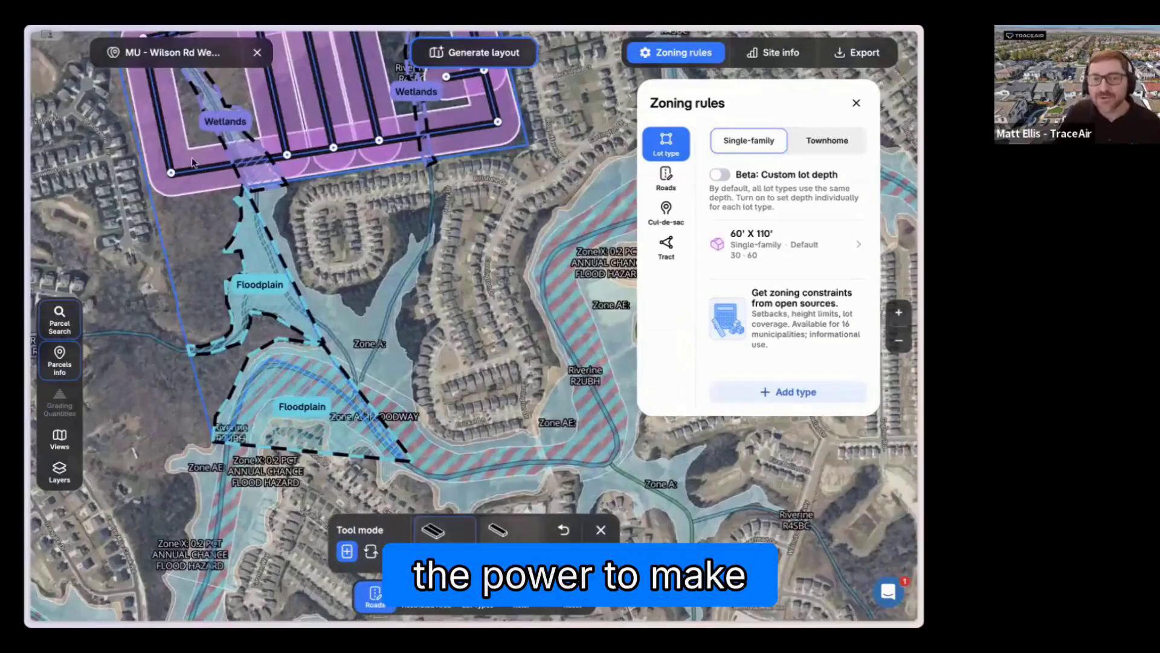
click(171, 174)
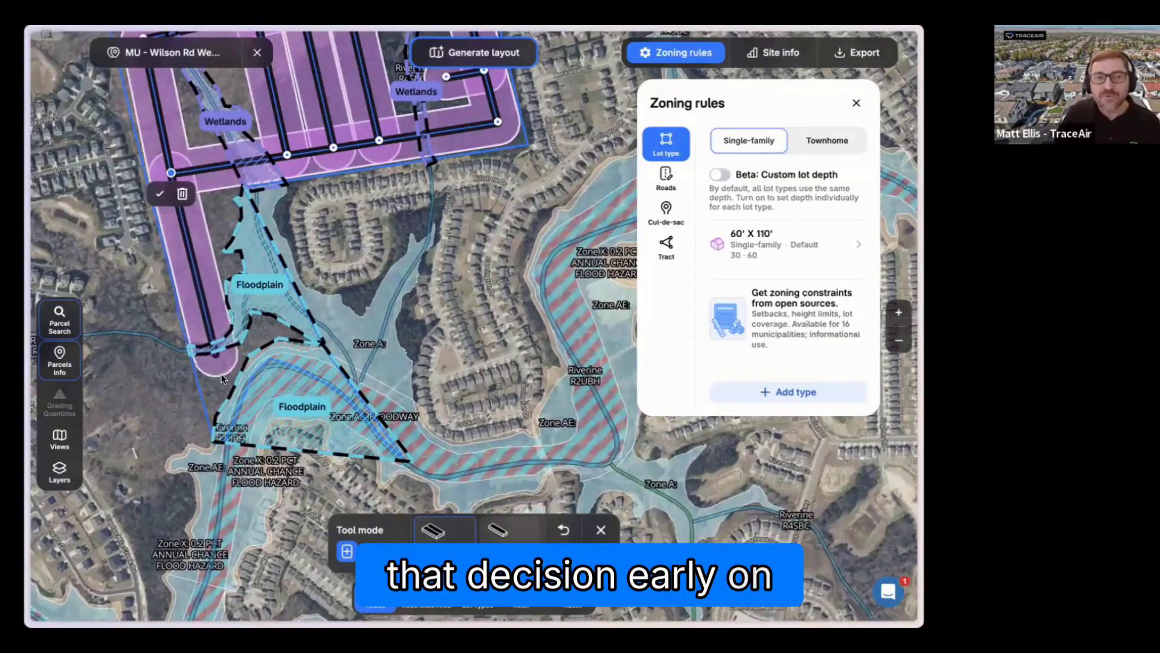
click(224, 385)
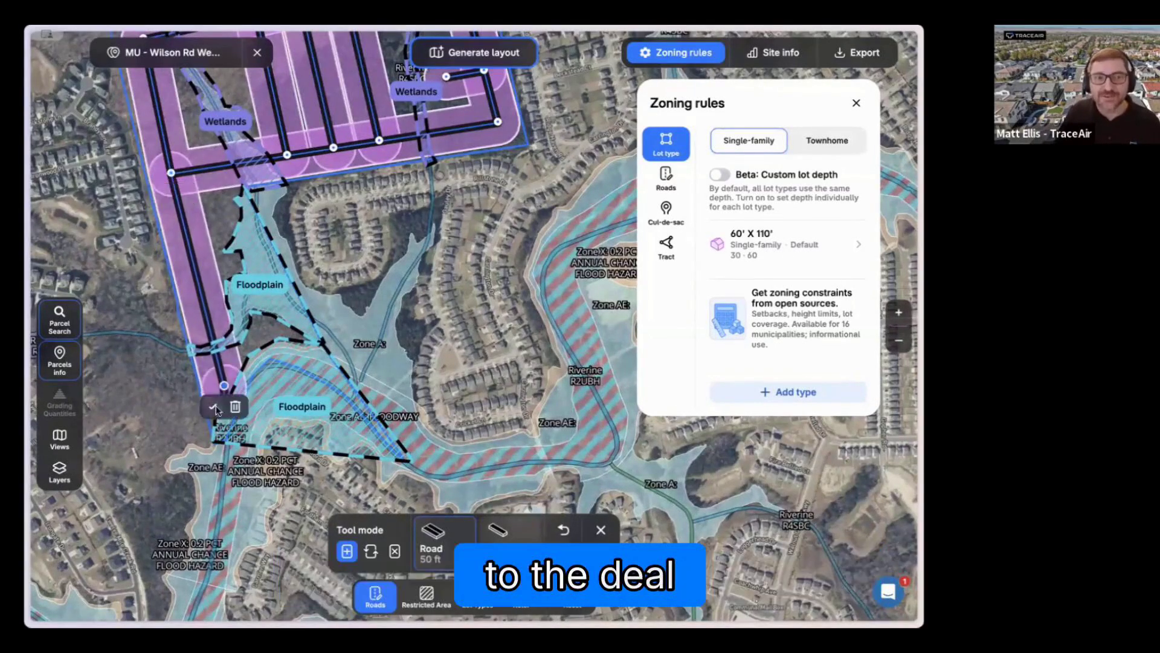
click(184, 226)
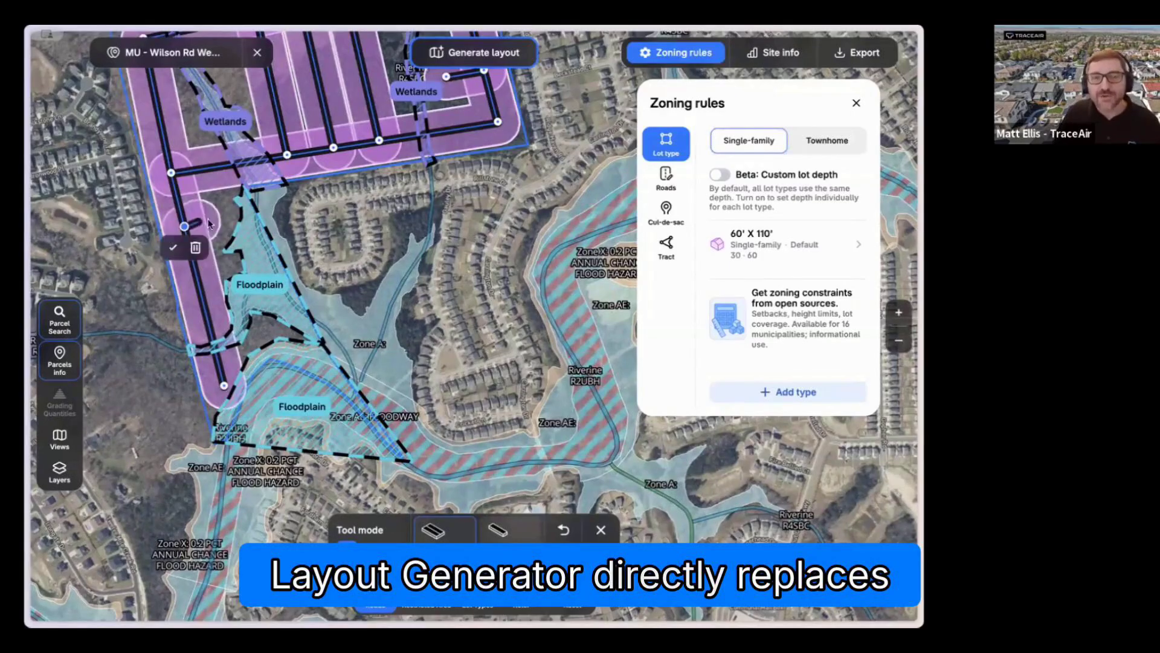
click(213, 219)
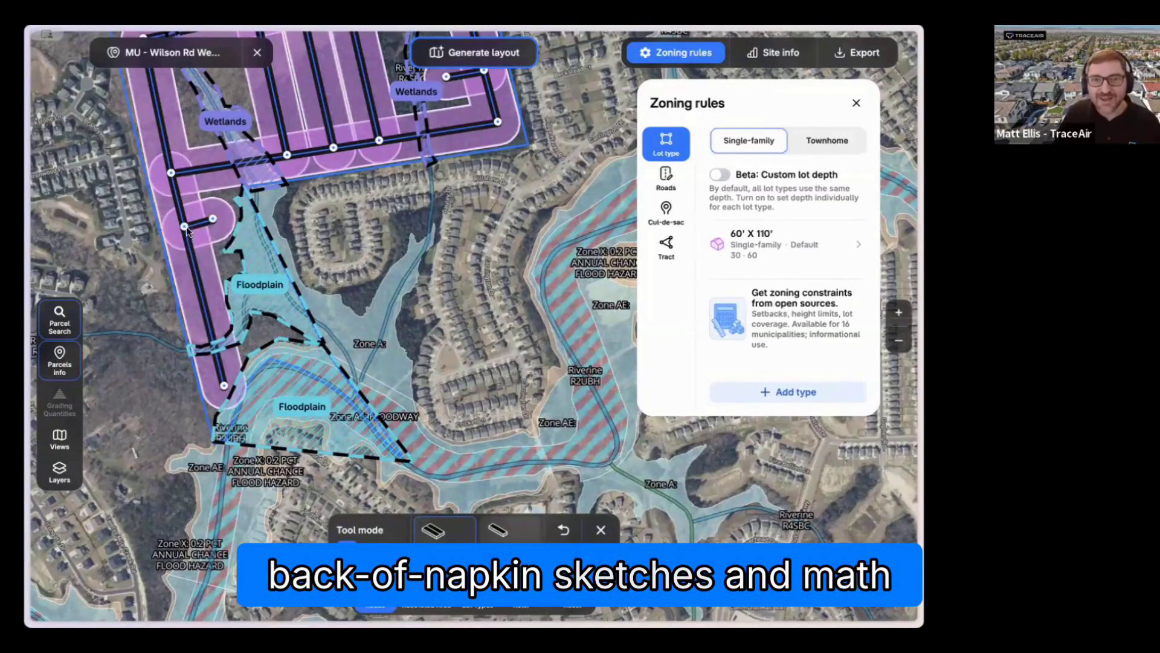
drag(184, 226, 183, 221)
Step: Shift the northern ends of the three cross roads and the southern ends of the western two slightly east
drag(361, 215, 361, 357)
scroll(360, 357, up, 3)
drag(383, 257, 338, 328)
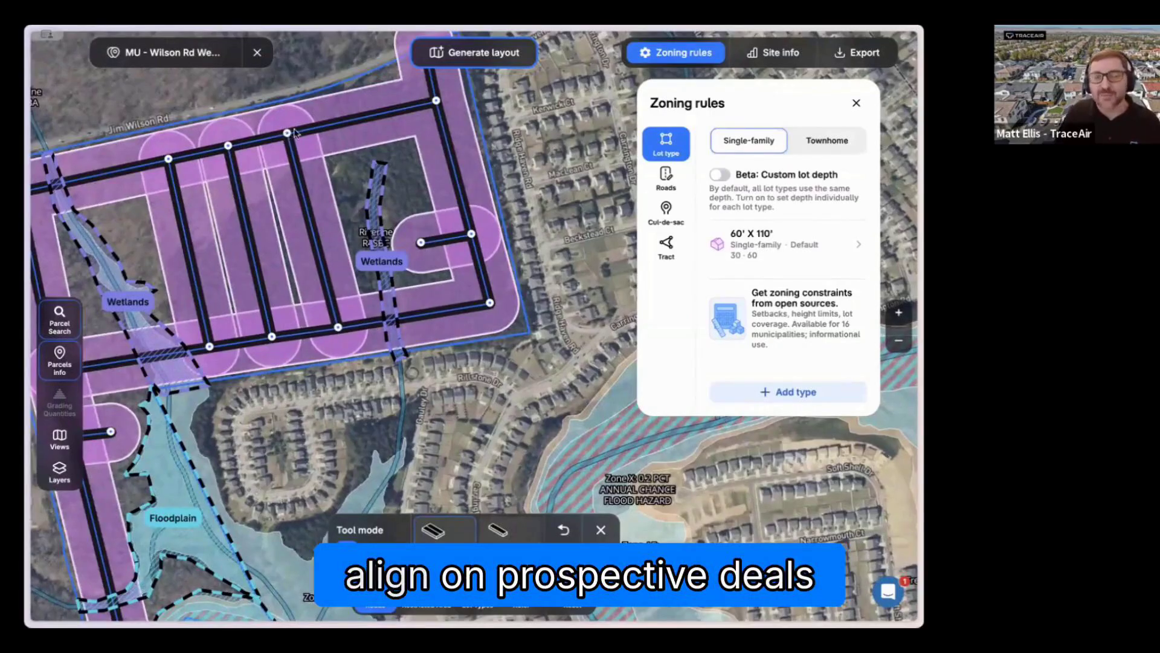
drag(287, 134, 296, 130)
drag(228, 145, 236, 143)
drag(272, 337, 216, 345)
drag(170, 159, 179, 156)
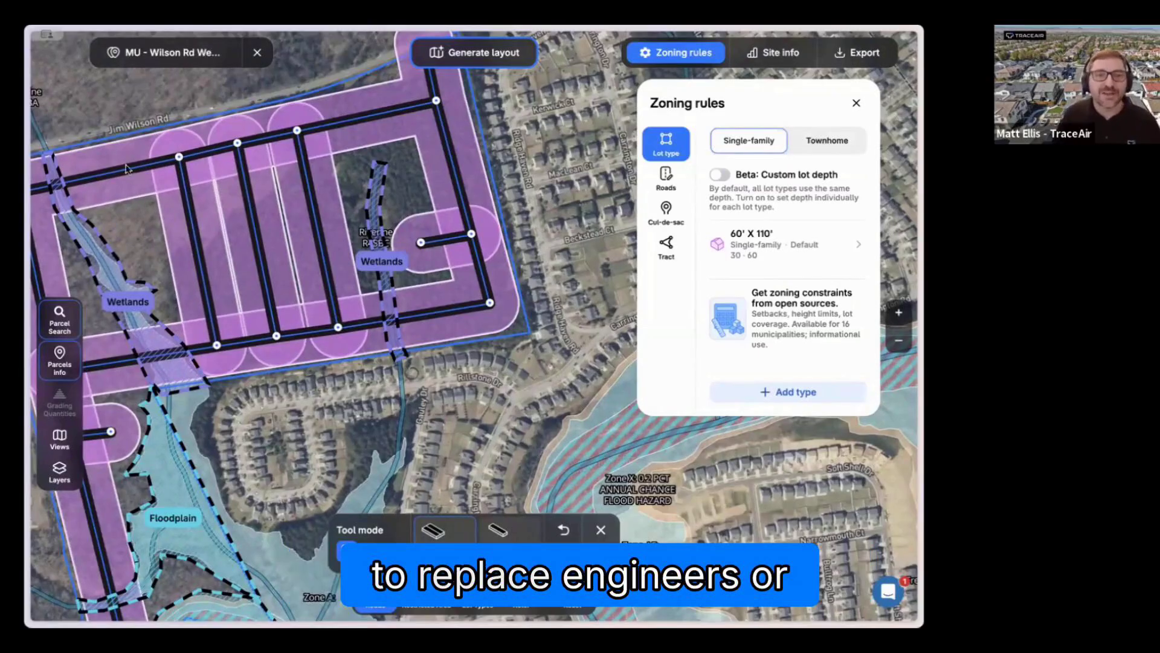
drag(169, 253, 208, 251)
Step: Move the eastern stub road slightly south and the loop's southeast corner slightly west
drag(519, 242, 474, 234)
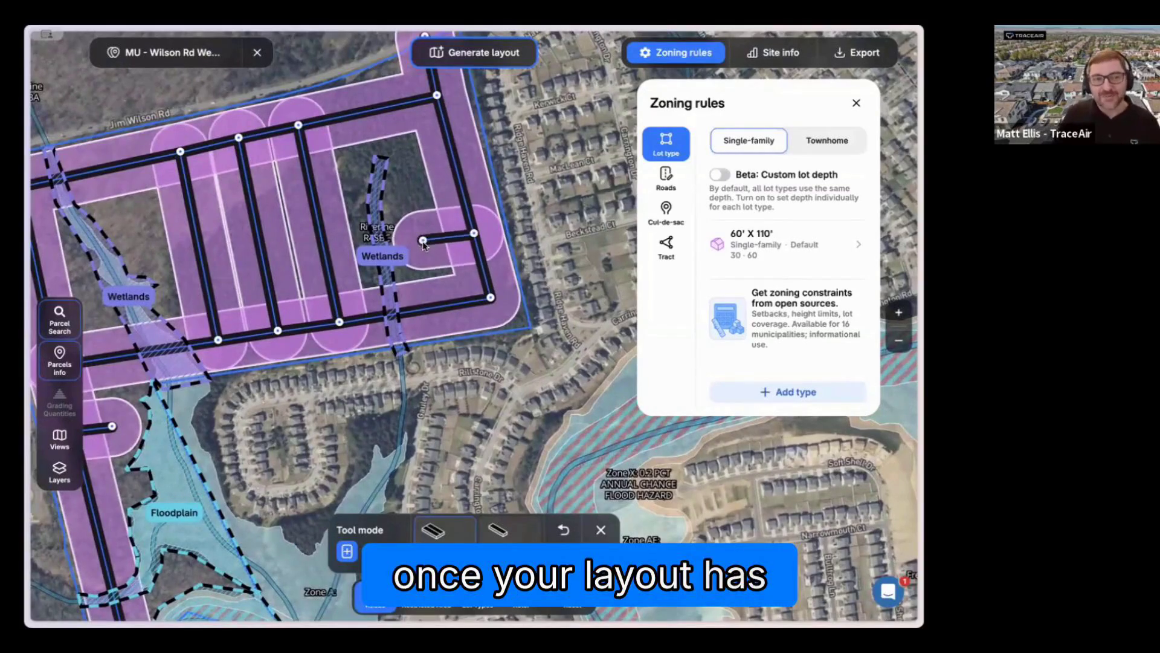
scroll(437, 387, down, 2)
scroll(433, 393, down, 1)
drag(433, 393, 427, 372)
drag(434, 144, 434, 100)
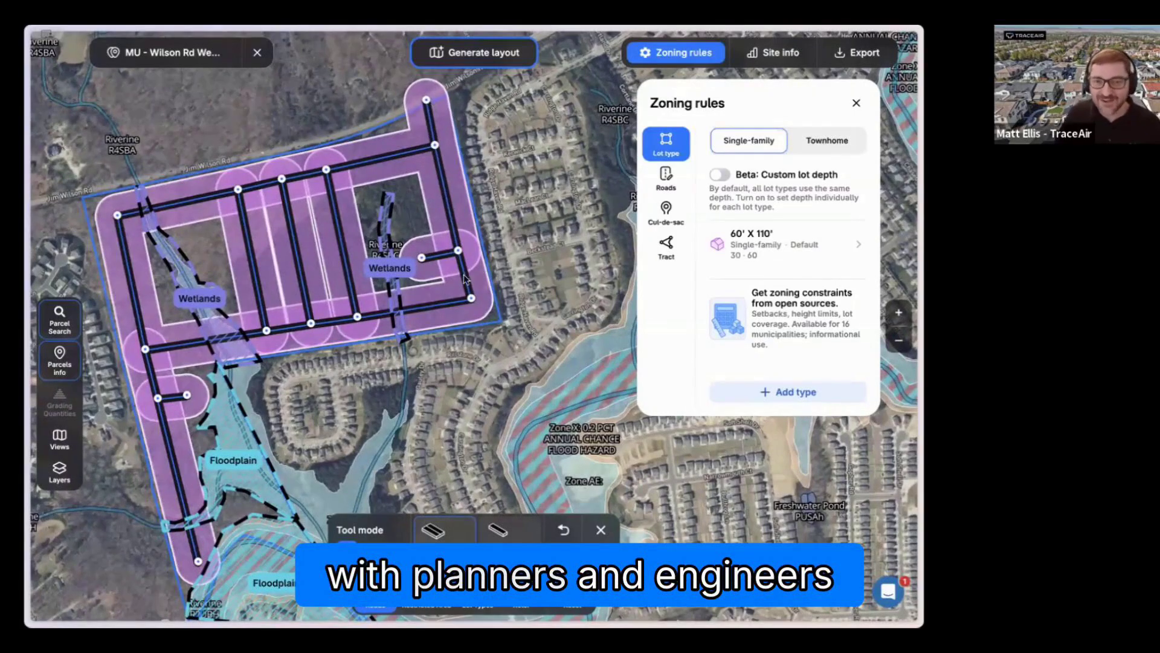
drag(469, 297, 466, 298)
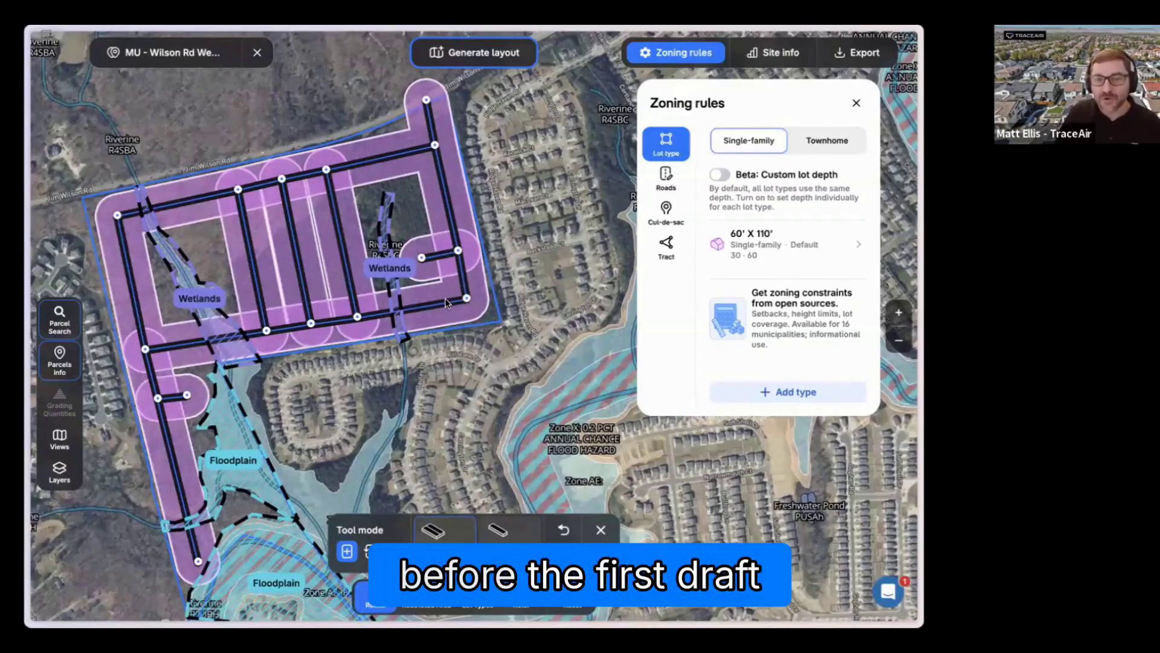
Step: Add a road node on each side of the loop's southeast corner, on the southern and eastern roads
click(445, 303)
scroll(445, 304, up, 1)
scroll(491, 346, up, 1)
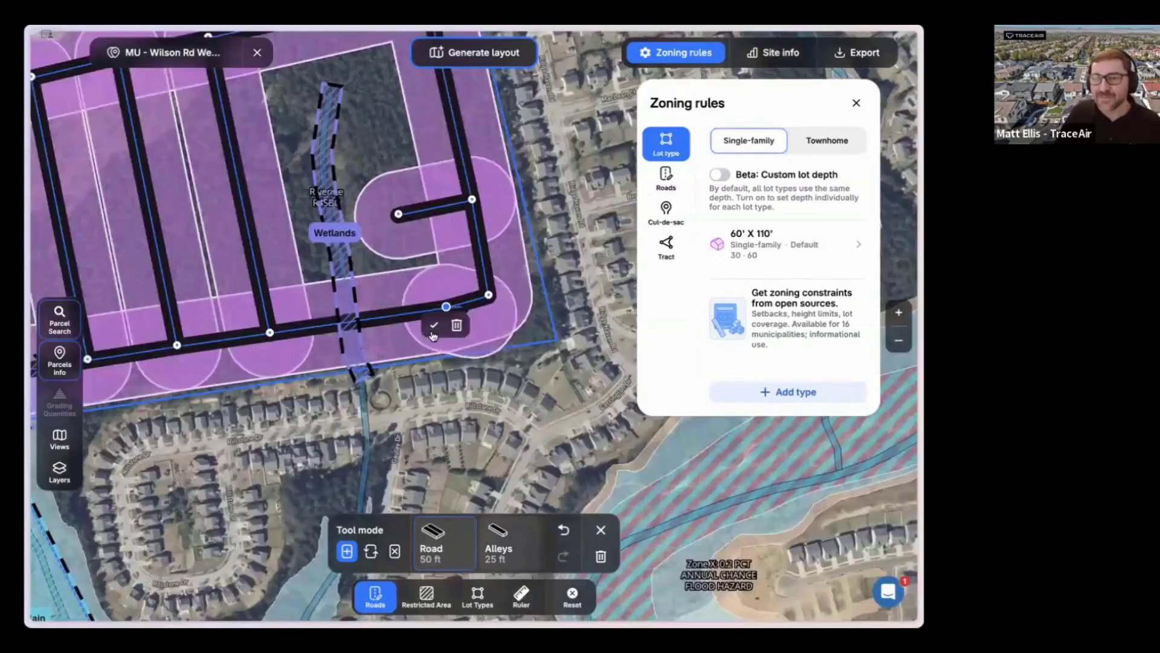
scroll(492, 382, up, 1)
scroll(488, 305, down, 1)
click(489, 297)
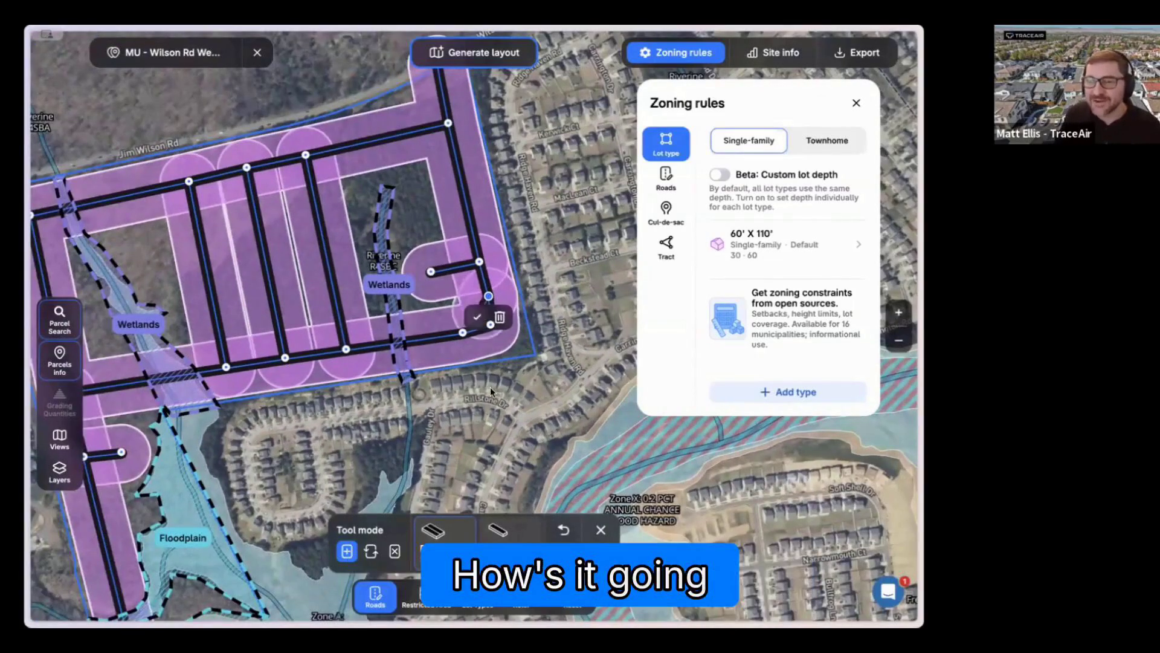
click(481, 315)
Step: Generate the layout of 60' × 110' single-family lots along the drawn roads and look over the tract
scroll(490, 387, down, 1)
drag(440, 428, 439, 362)
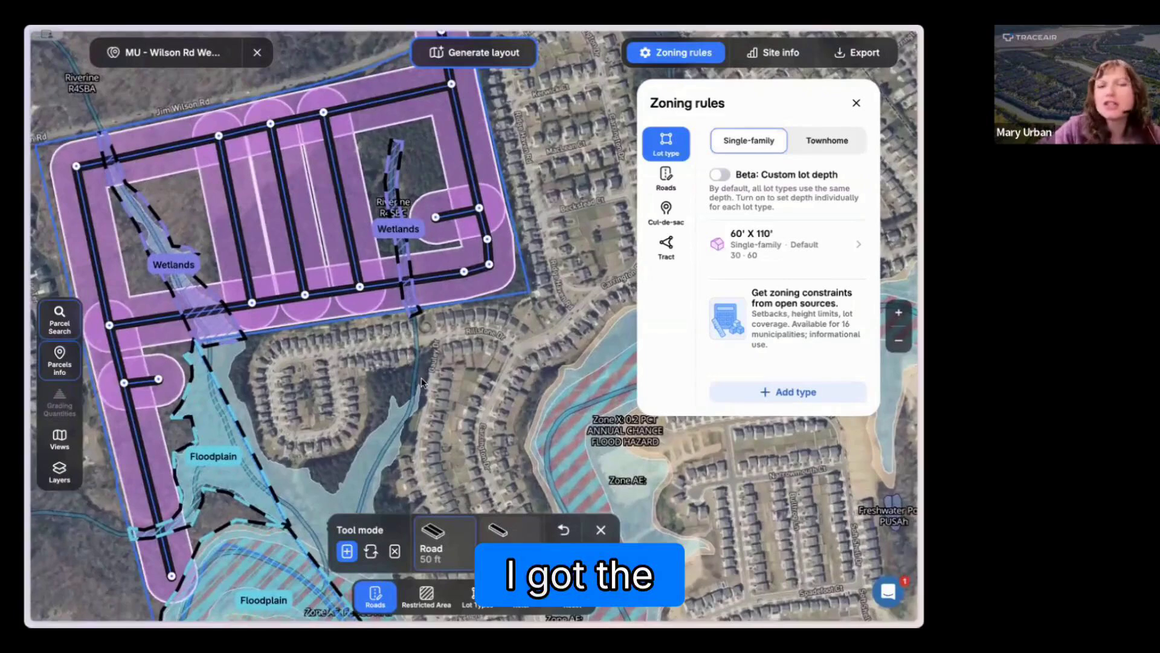
scroll(424, 380, down, 1)
scroll(423, 383, up, 1)
scroll(423, 383, down, 1)
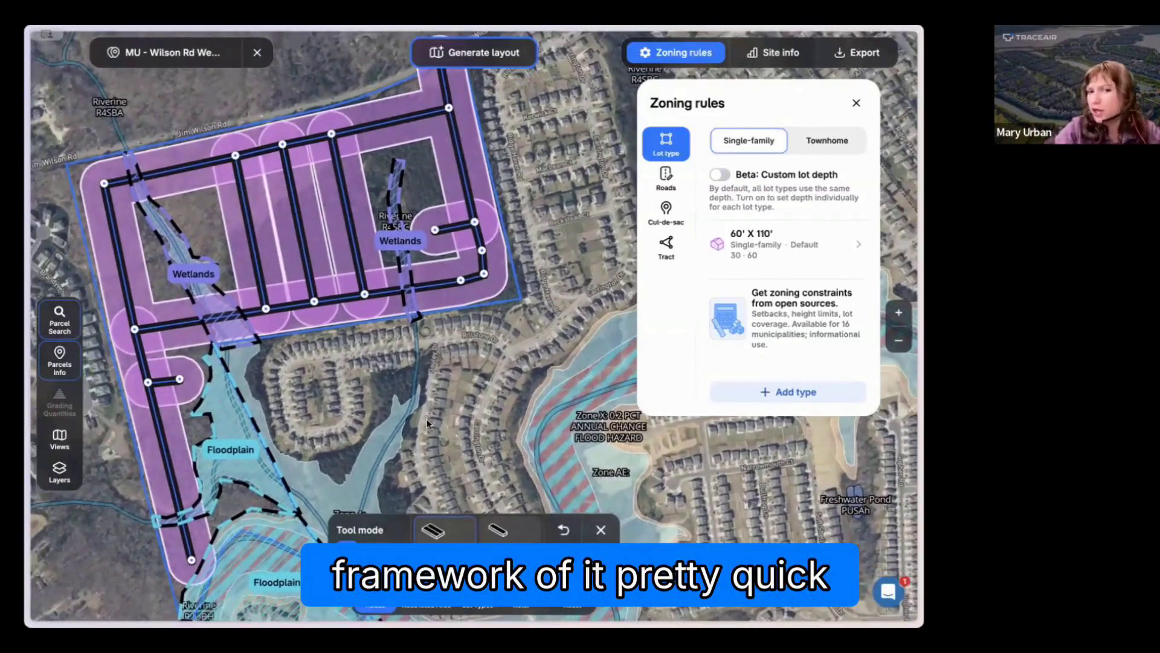
scroll(426, 423, up, 1)
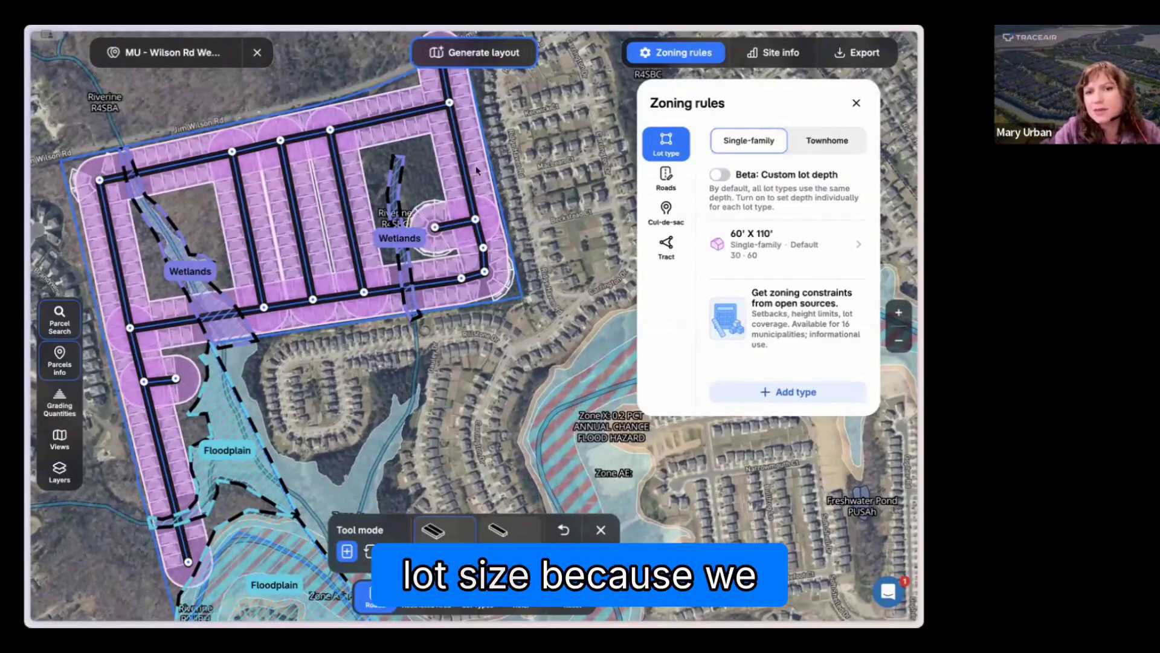
drag(531, 194, 529, 227)
scroll(494, 194, up, 2)
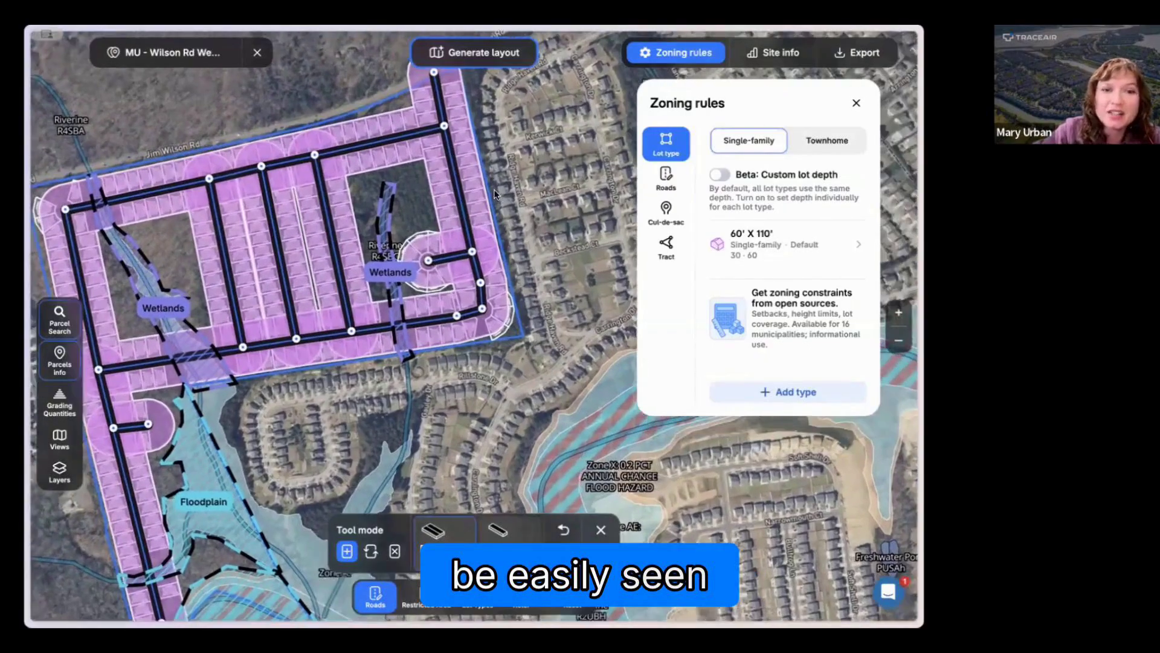
Step: Finish road editing and review the site info for the number and area of the 60' × 110' lots
drag(350, 417, 403, 424)
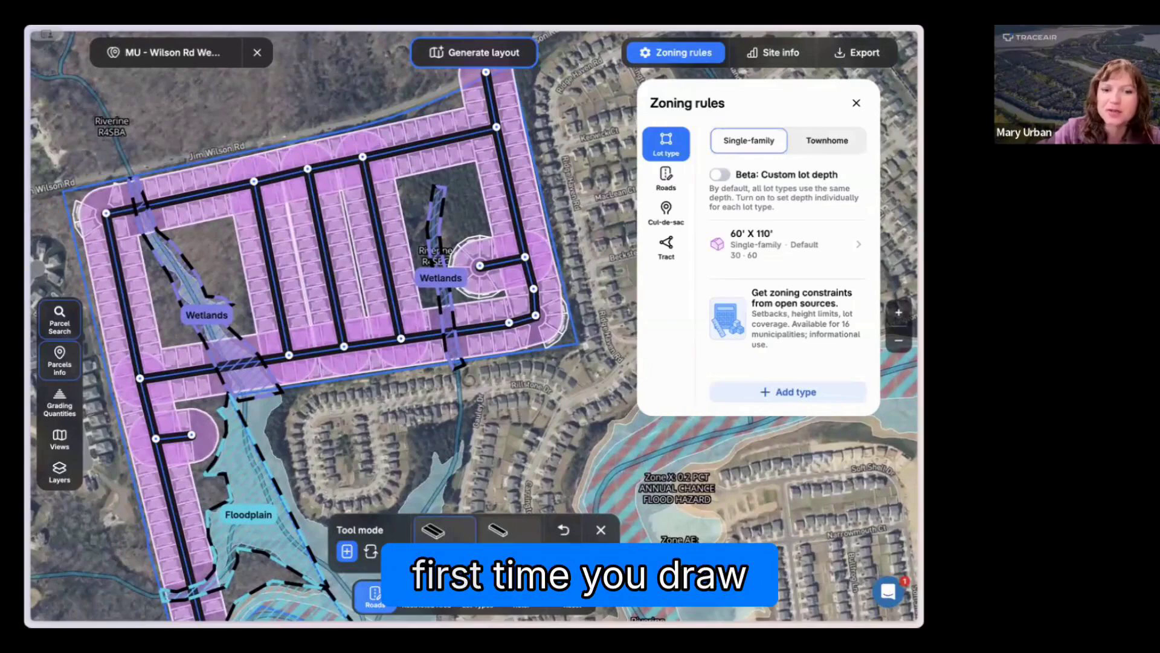
click(393, 596)
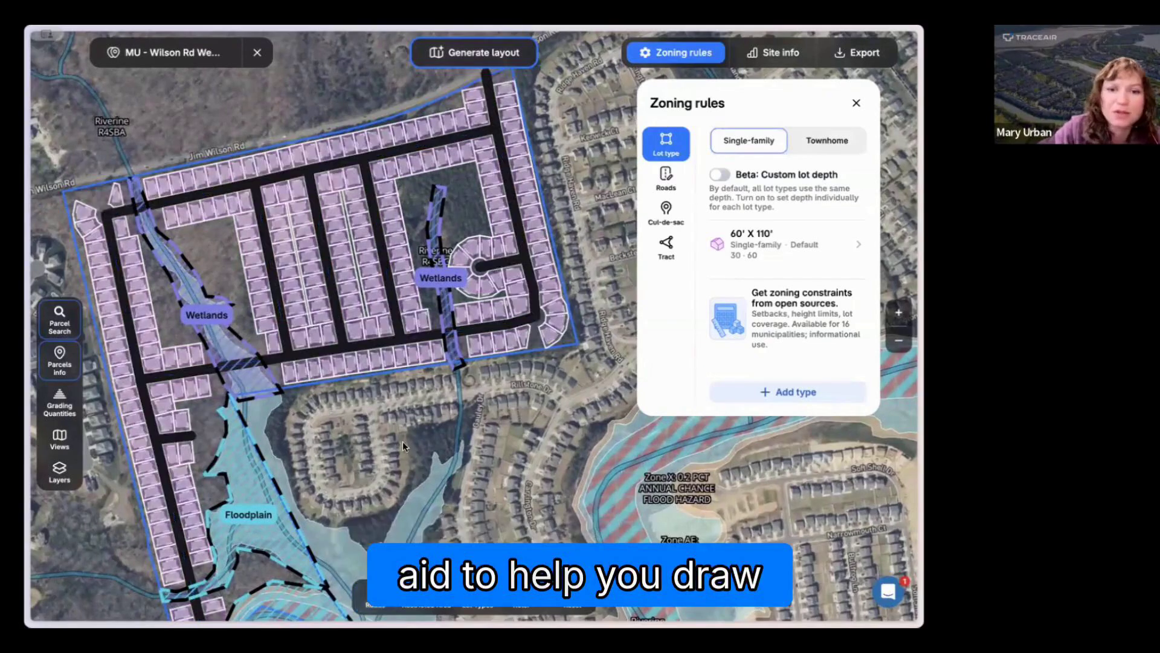
drag(396, 421, 394, 436)
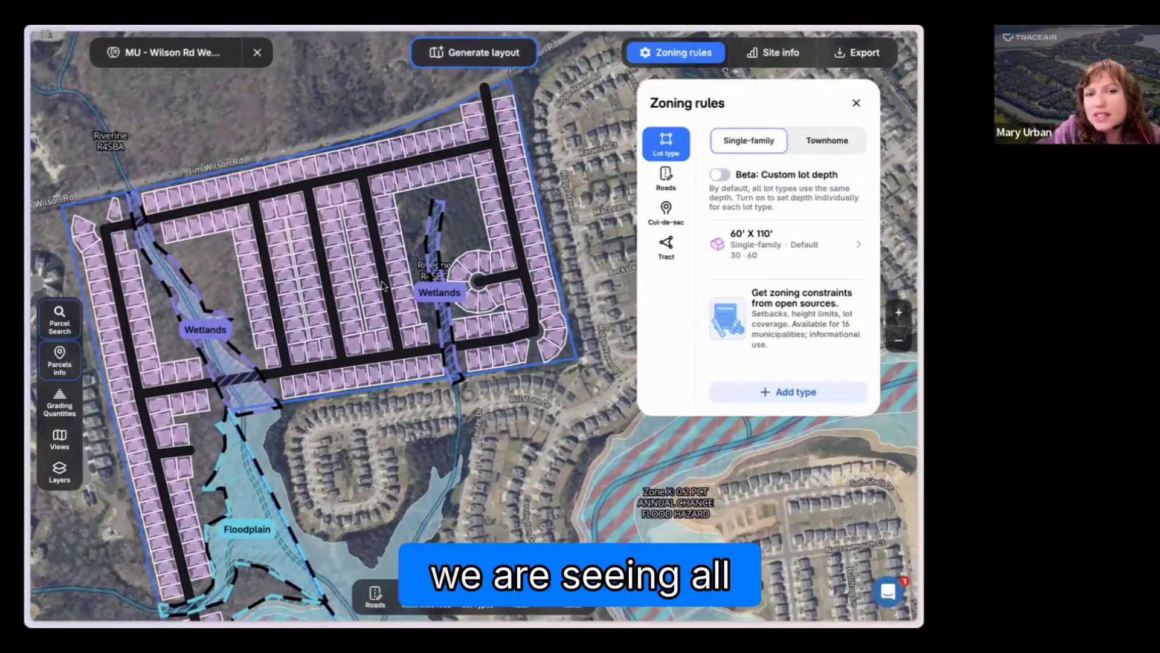
click(856, 103)
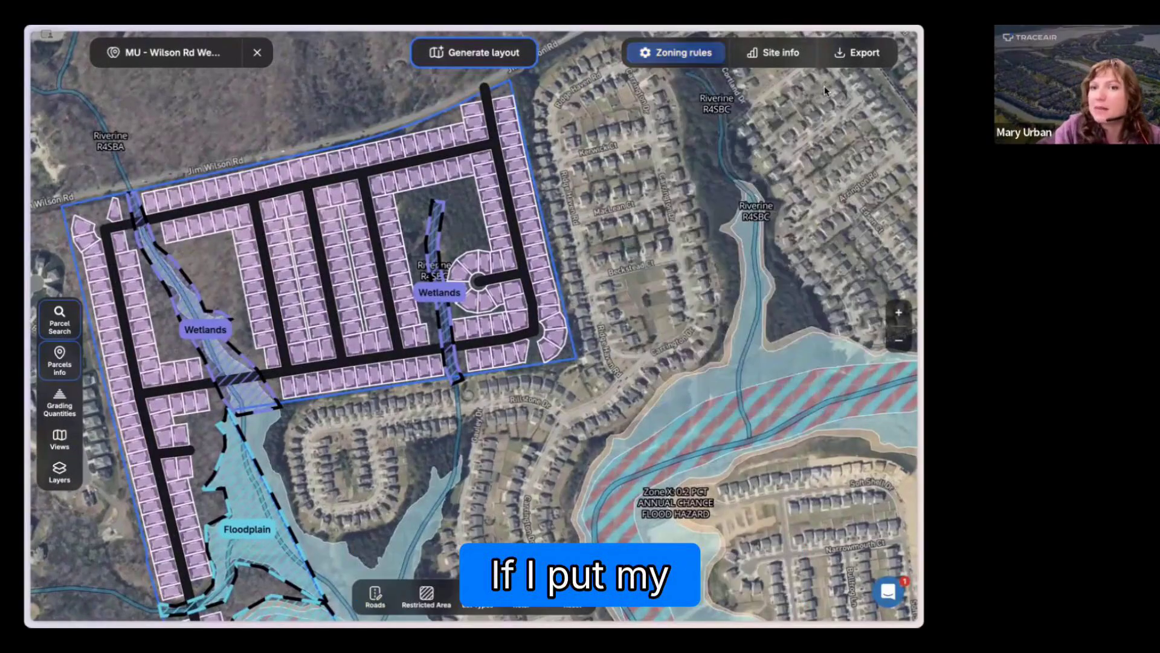
click(781, 53)
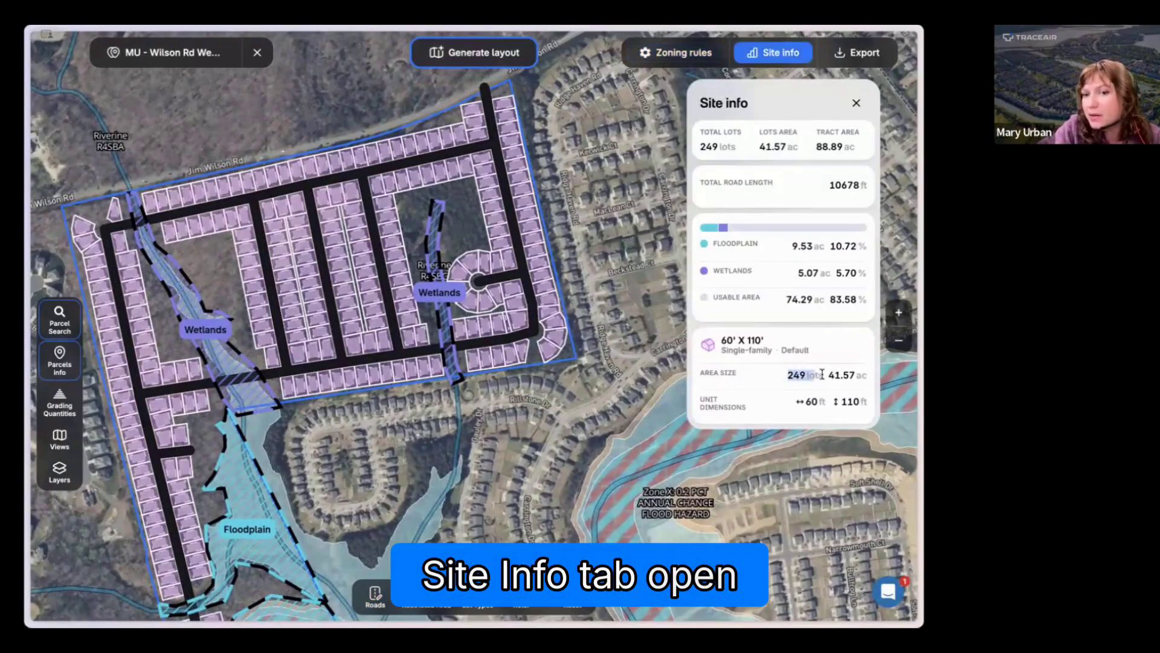
drag(821, 375, 832, 374)
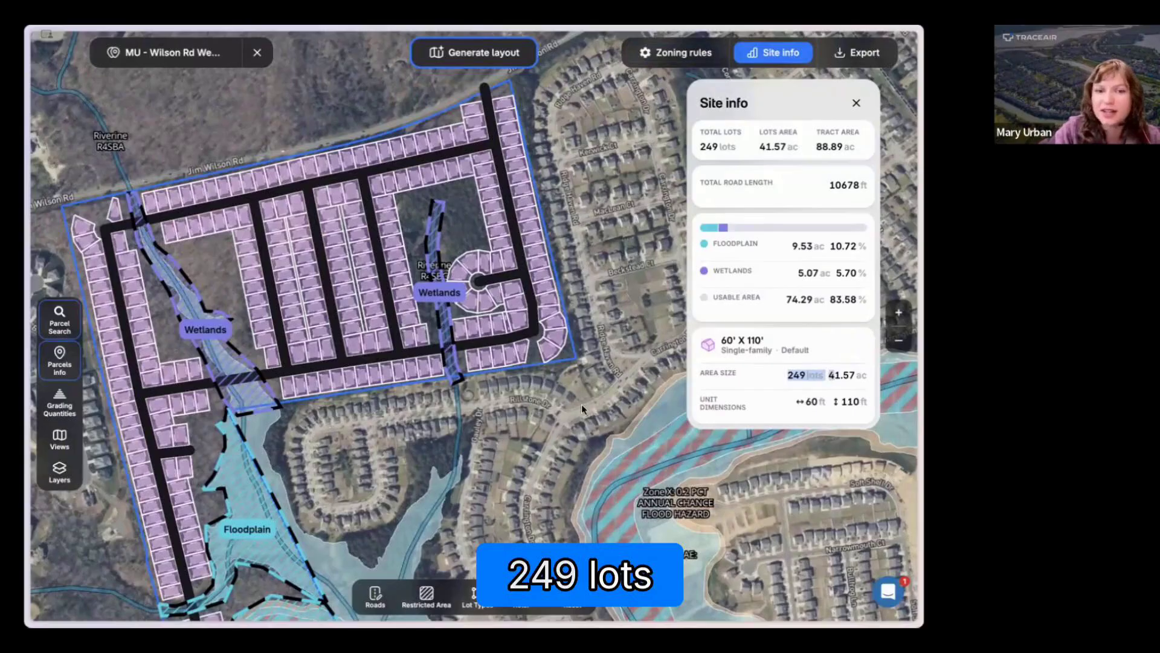
Step: Examine the buildable area of individual lots in the blocks between the cross roads and look over the whole tract
scroll(368, 295, up, 5)
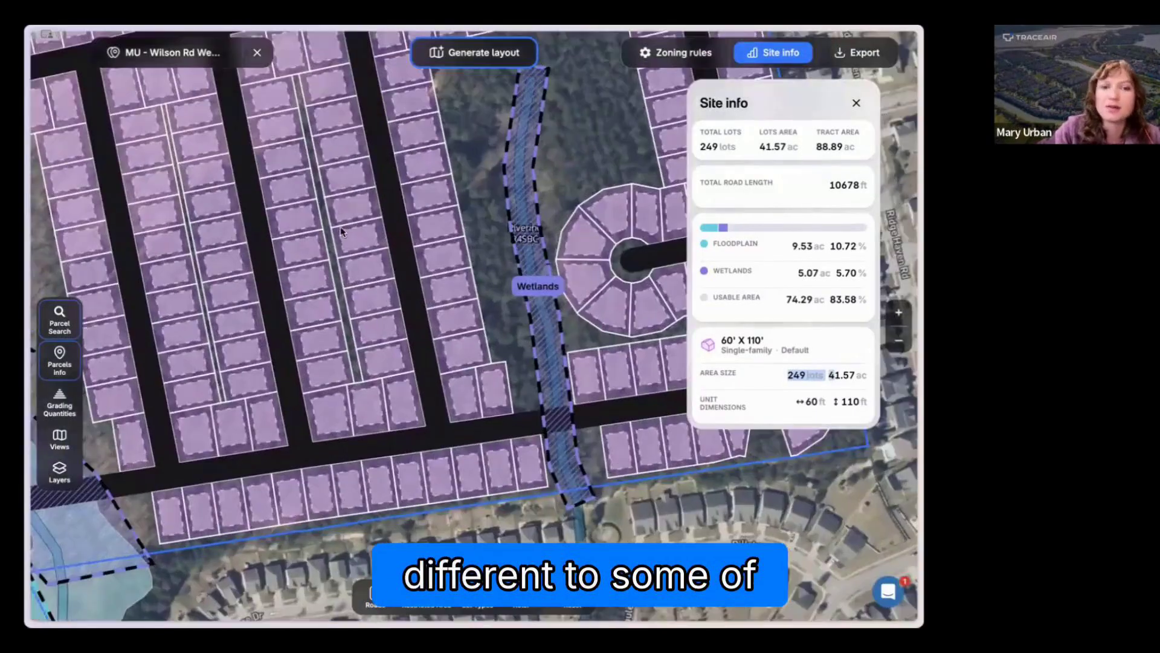
mouse_move(345, 228)
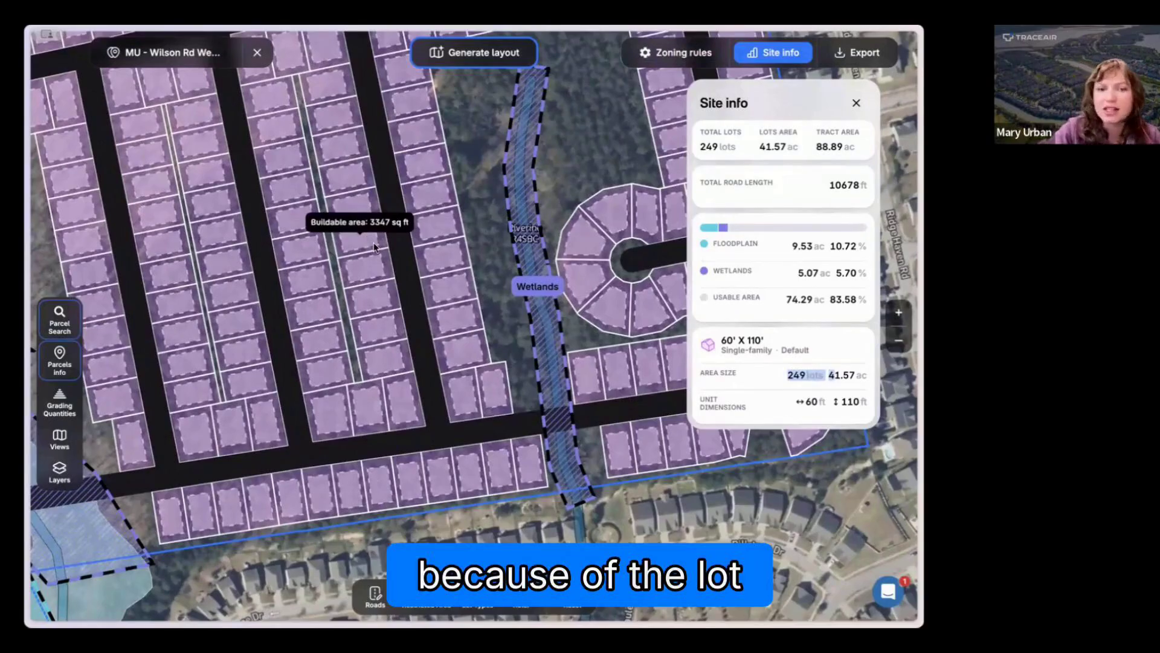
mouse_move(330, 424)
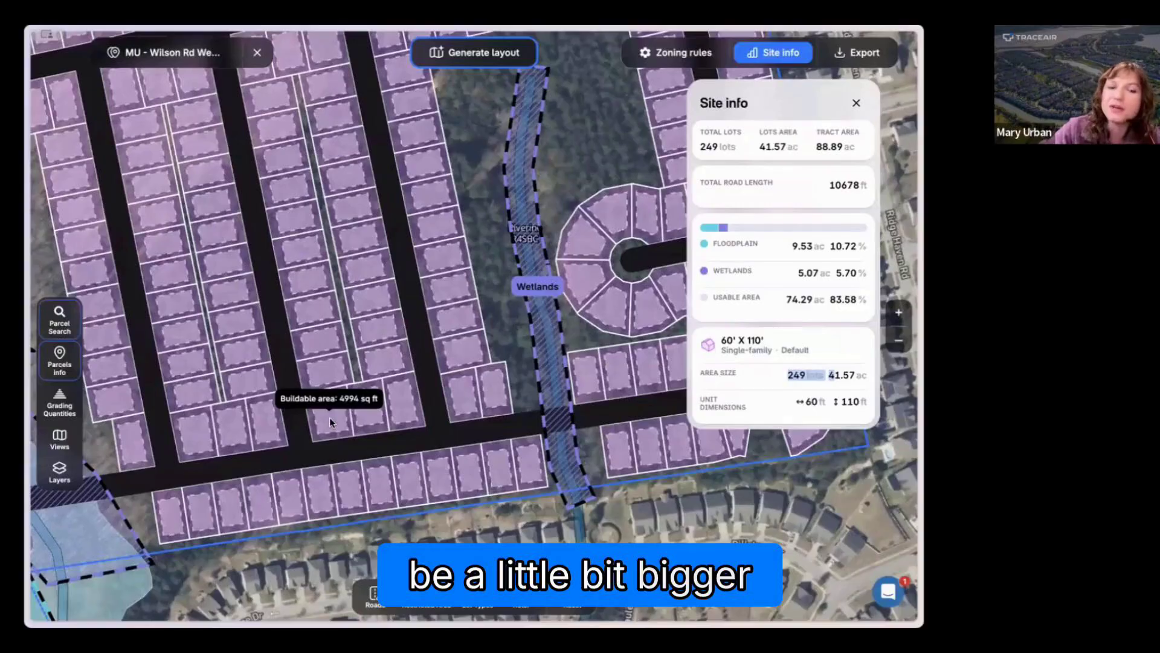
scroll(367, 340, down, 1)
scroll(368, 340, down, 4)
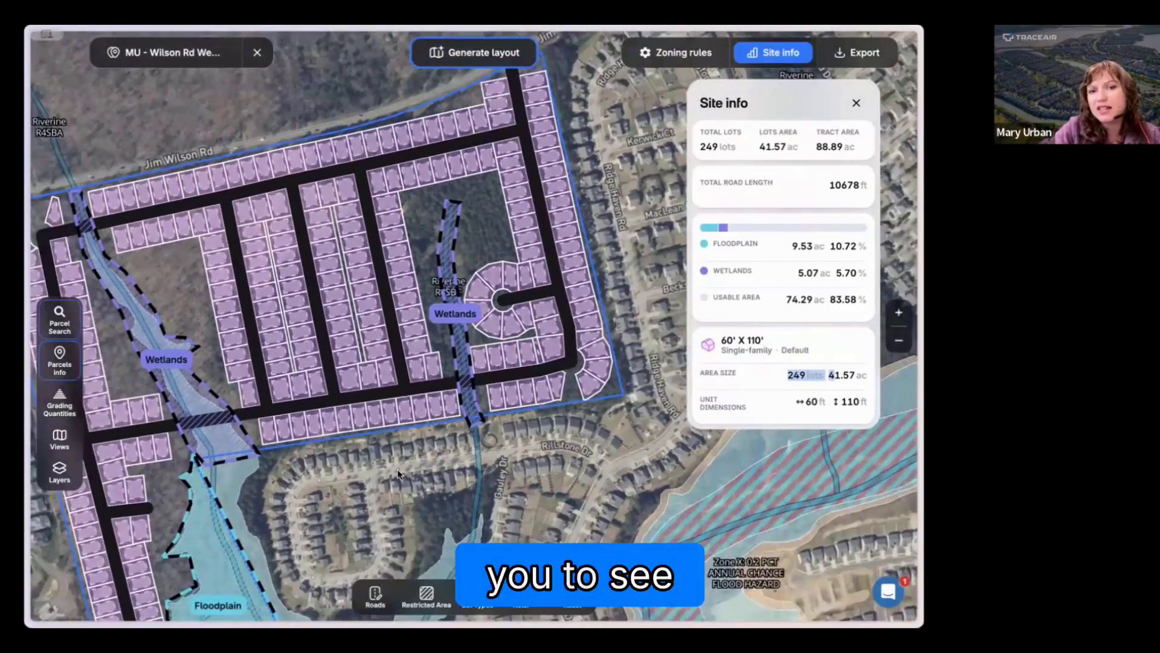
scroll(397, 463, down, 1)
drag(358, 507, 403, 391)
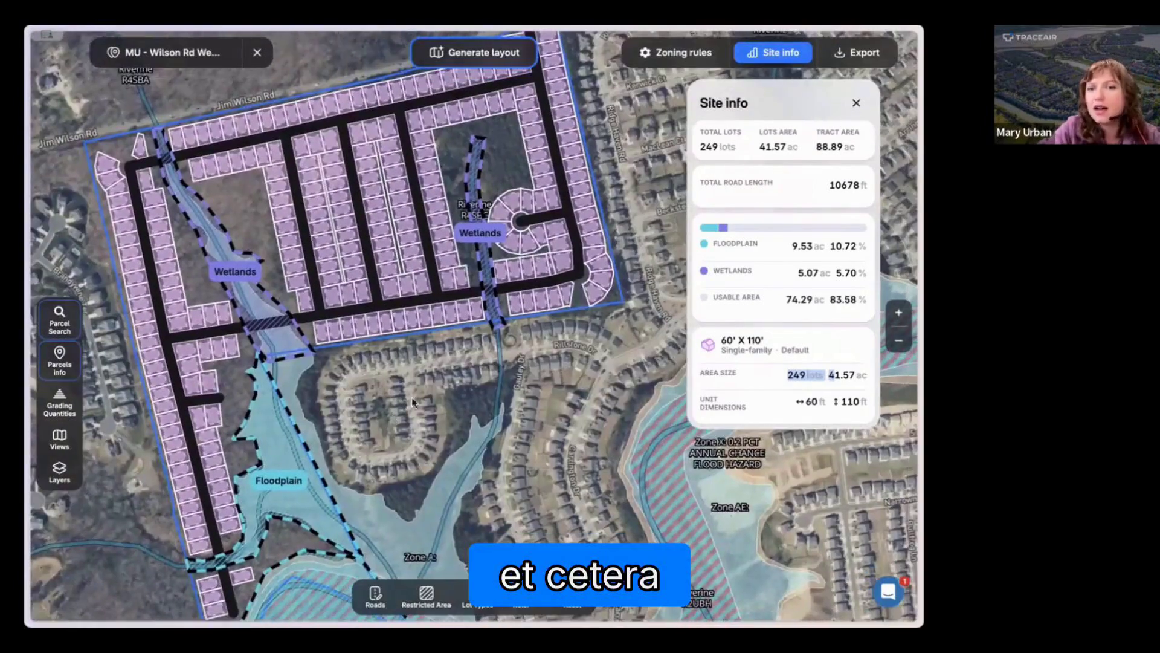
drag(476, 392, 474, 425)
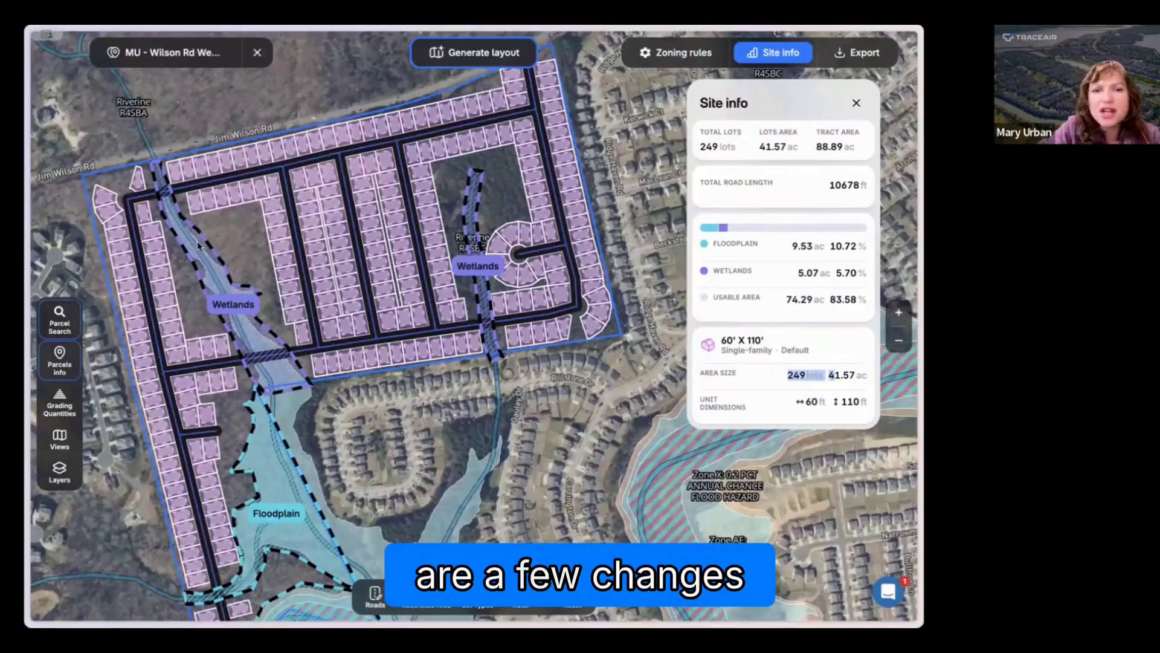
Step: Add a road node on the western road just south of the loop's northwest corner and nudge it slightly west
click(374, 595)
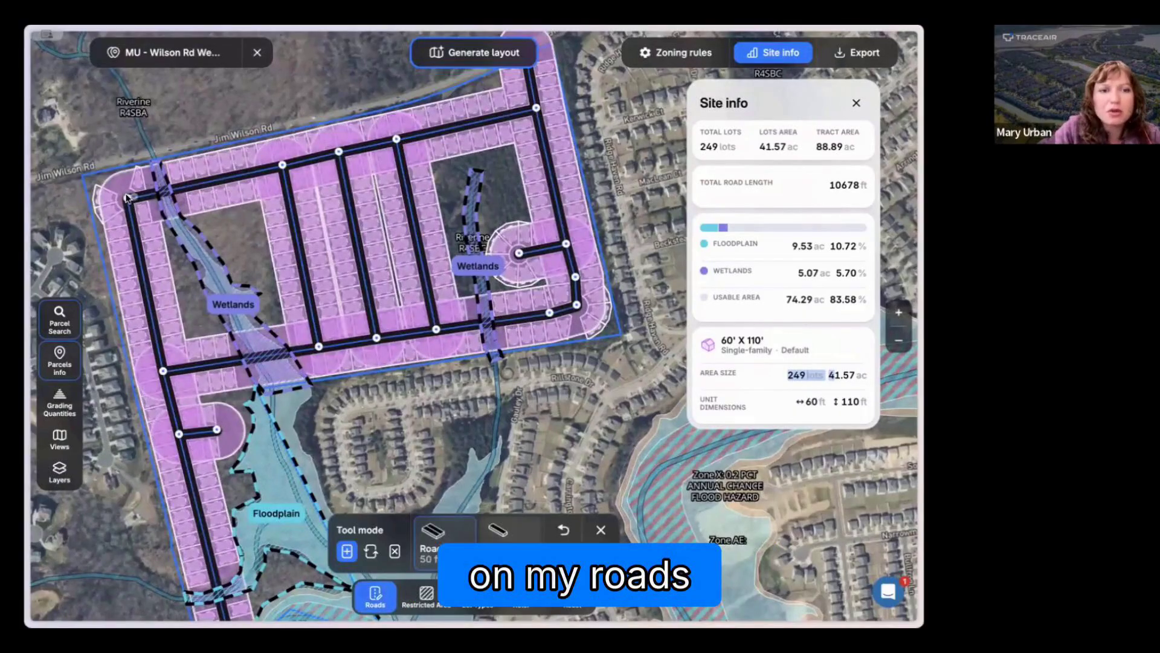
click(127, 197)
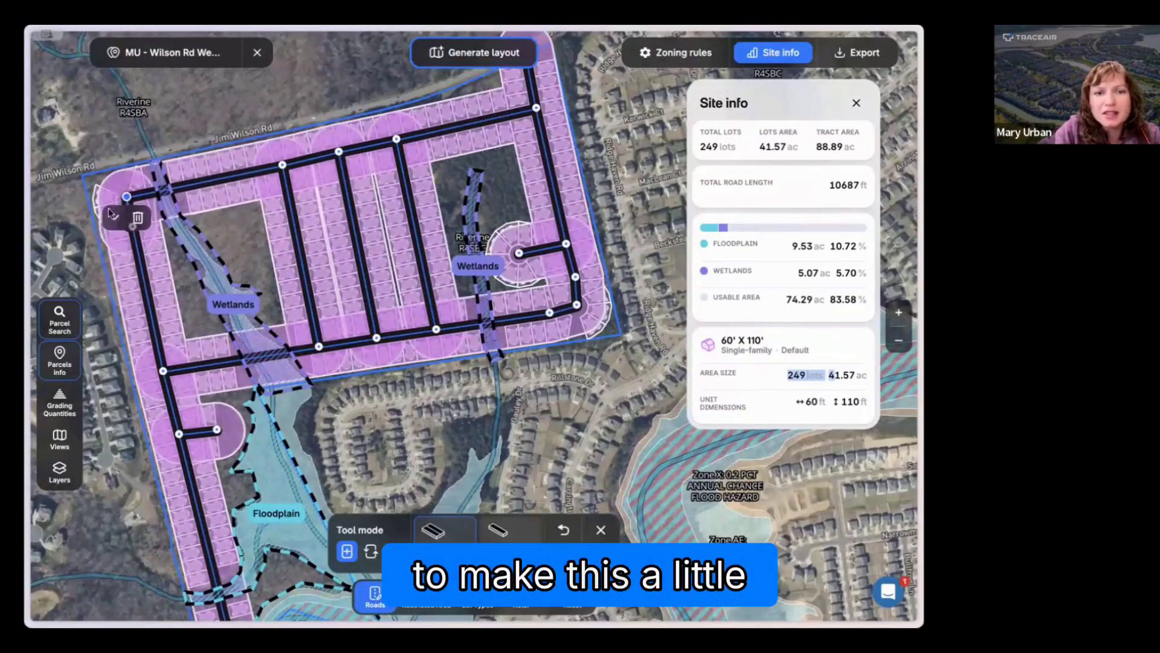
click(132, 222)
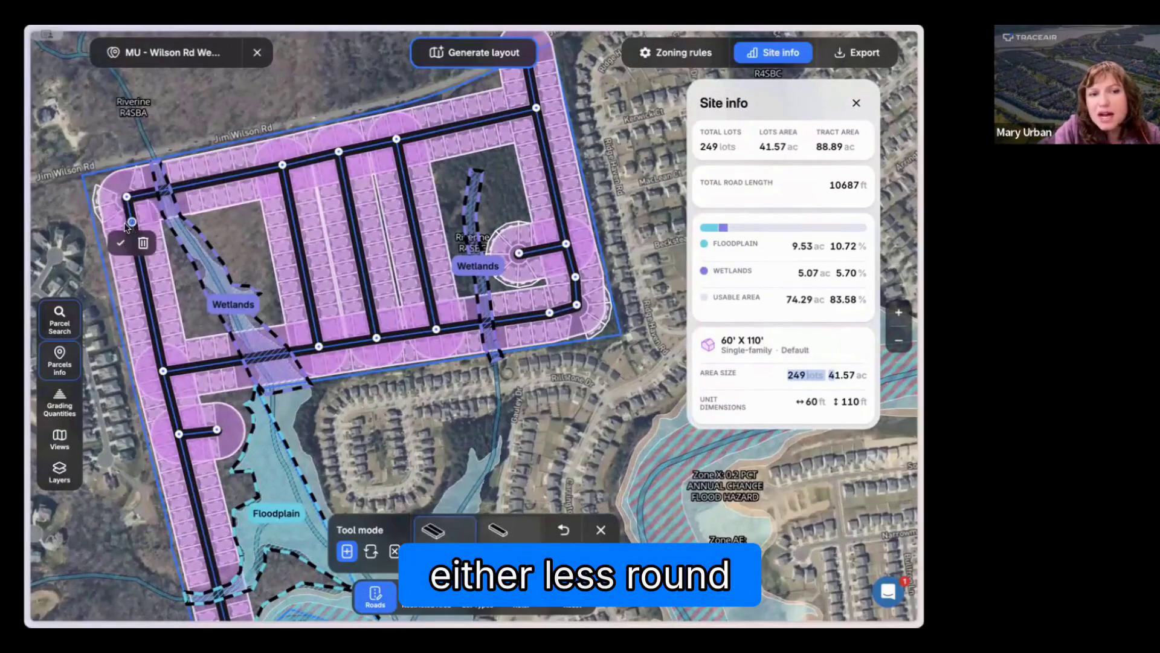
drag(131, 222, 125, 223)
scroll(124, 224, up, 5)
scroll(194, 263, down, 2)
scroll(193, 264, down, 3)
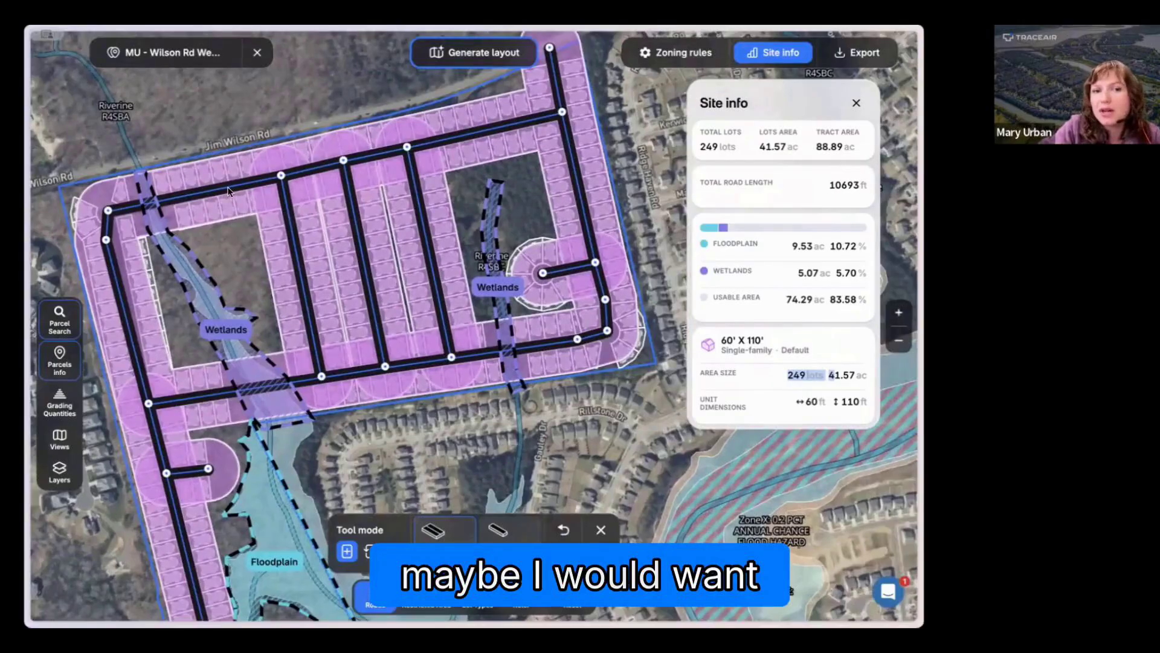
Step: Nudge the end of the western cul-de-sac slightly northeast and regenerate the lot layout
click(228, 188)
click(240, 208)
drag(548, 257, 488, 214)
drag(600, 210, 600, 287)
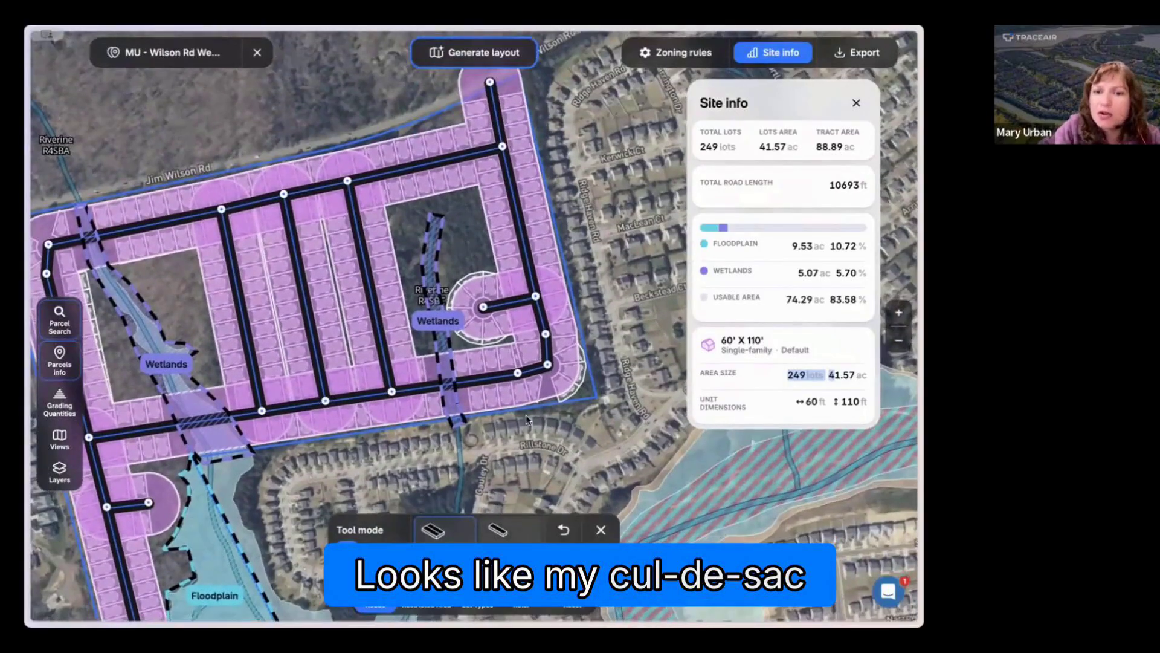
drag(518, 375, 519, 337)
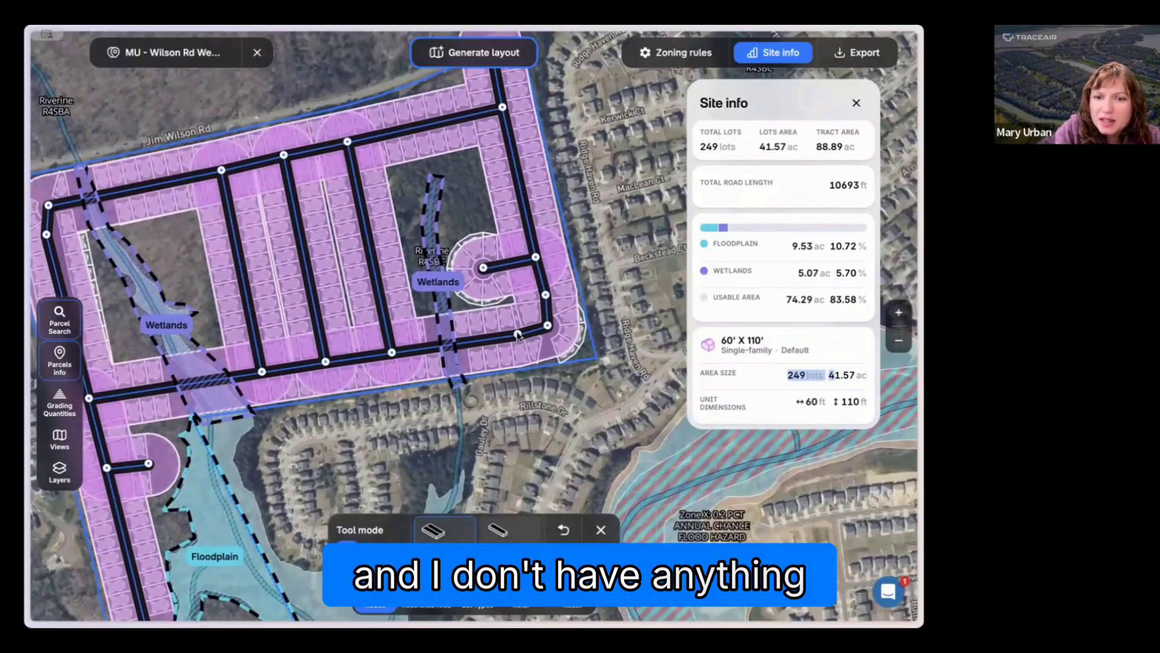
click(518, 336)
drag(164, 467, 209, 277)
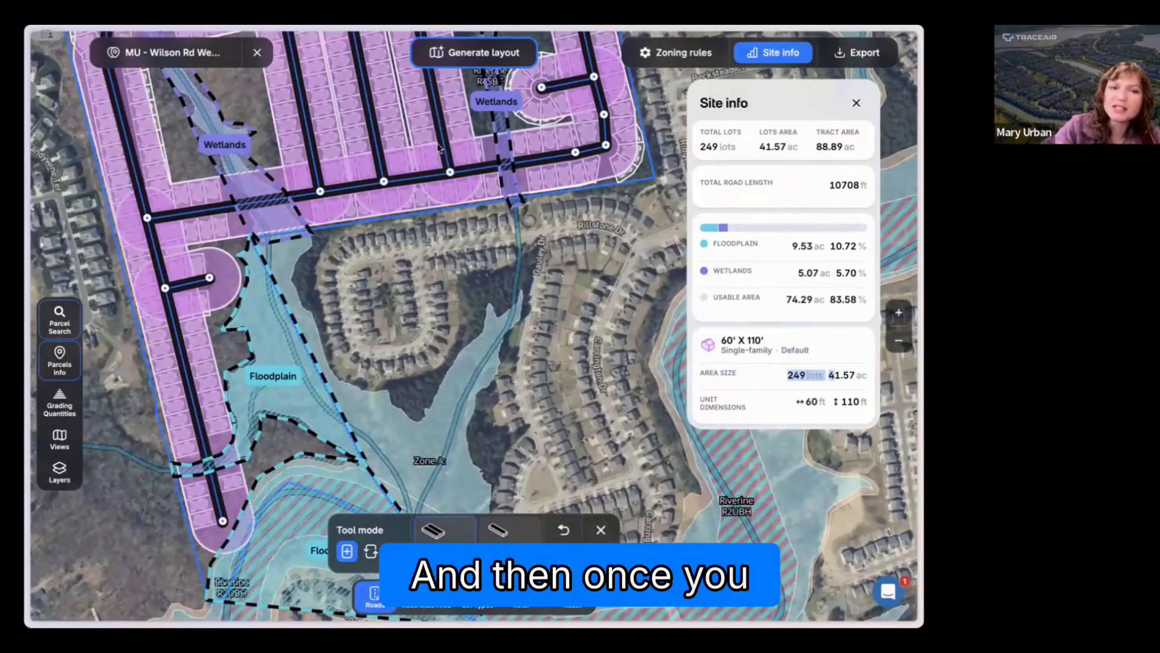
click(477, 53)
scroll(464, 284, down, 2)
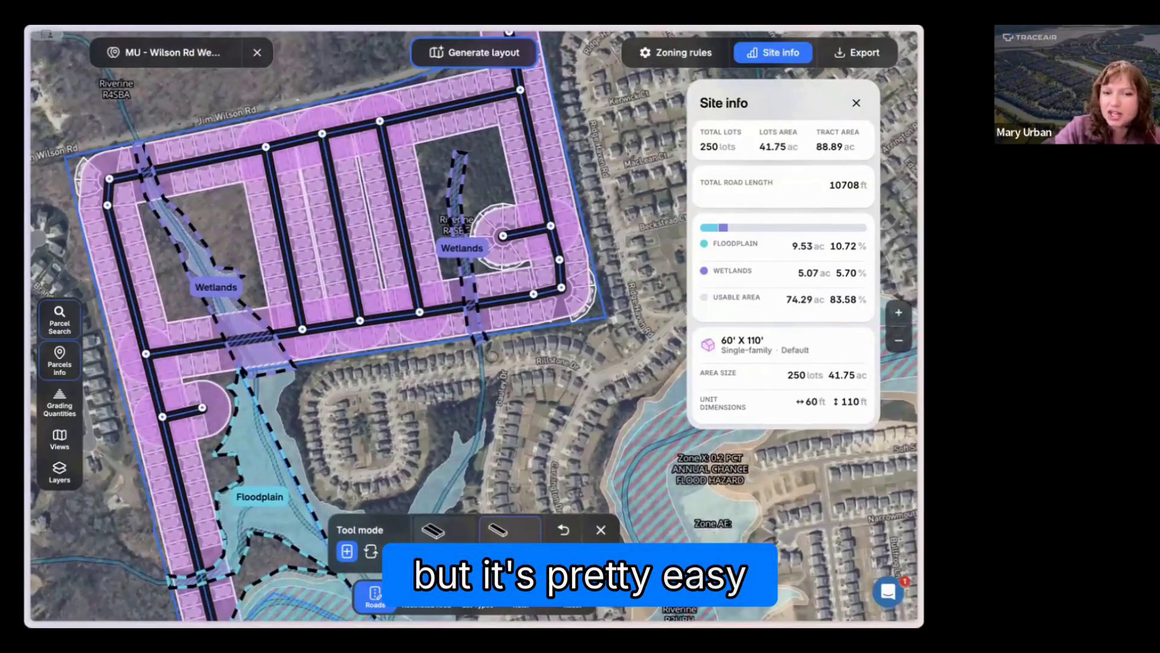
Step: Convert the middle cross road to an alley and back to a regular road
click(370, 553)
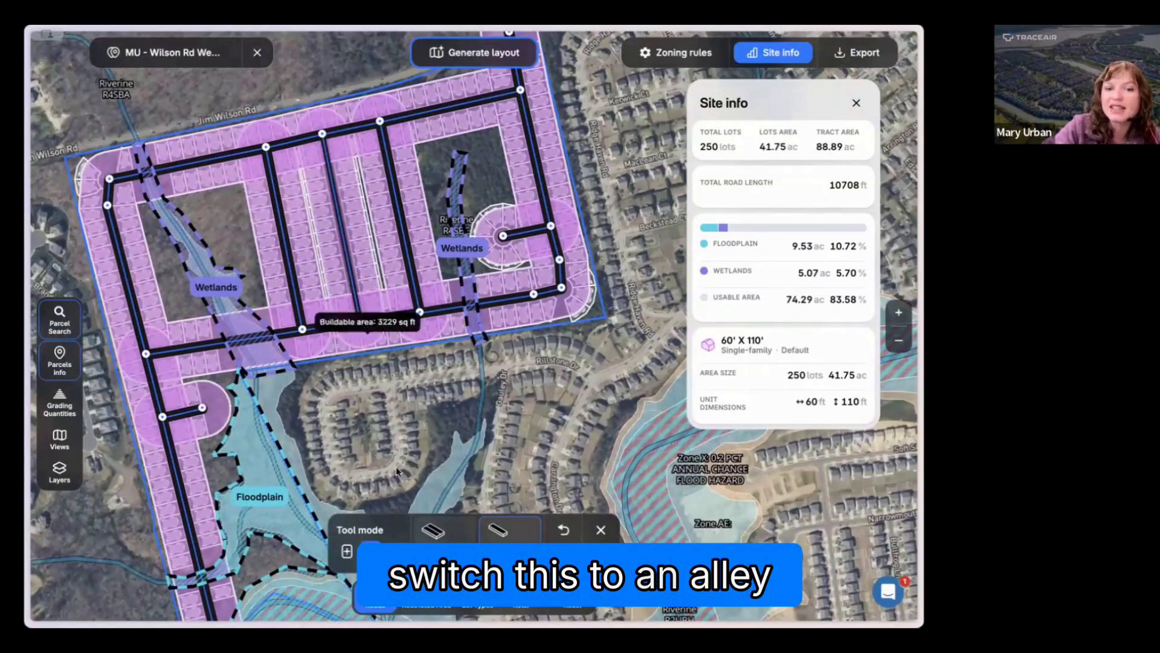
click(443, 538)
click(341, 228)
scroll(366, 437, down, 2)
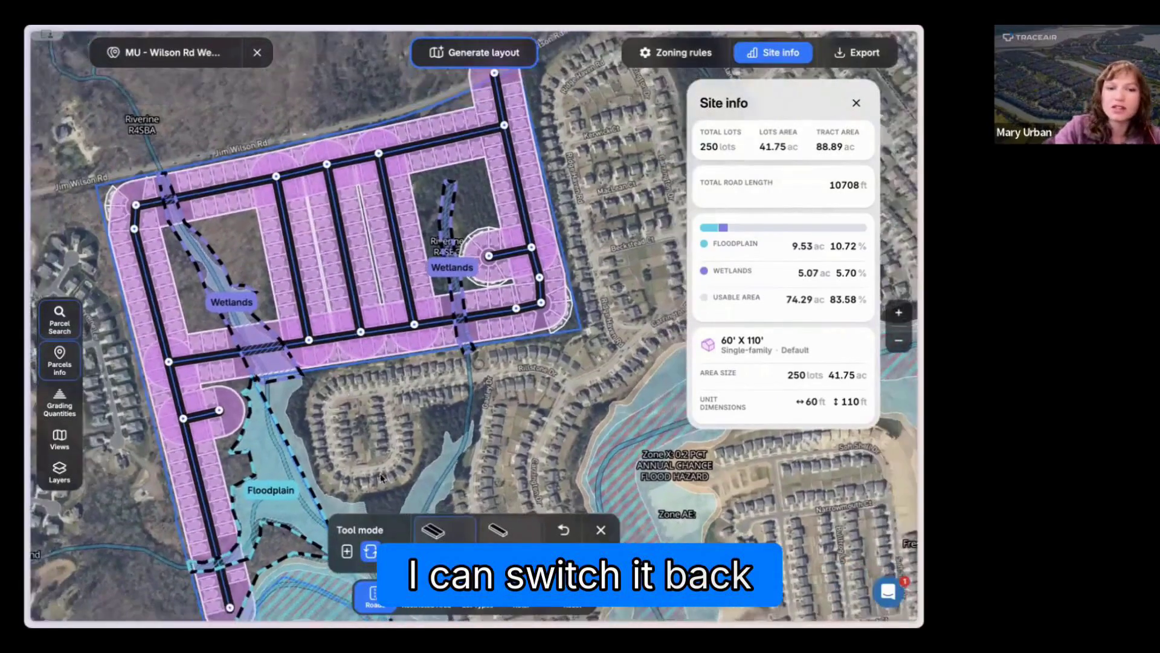
drag(379, 480, 379, 447)
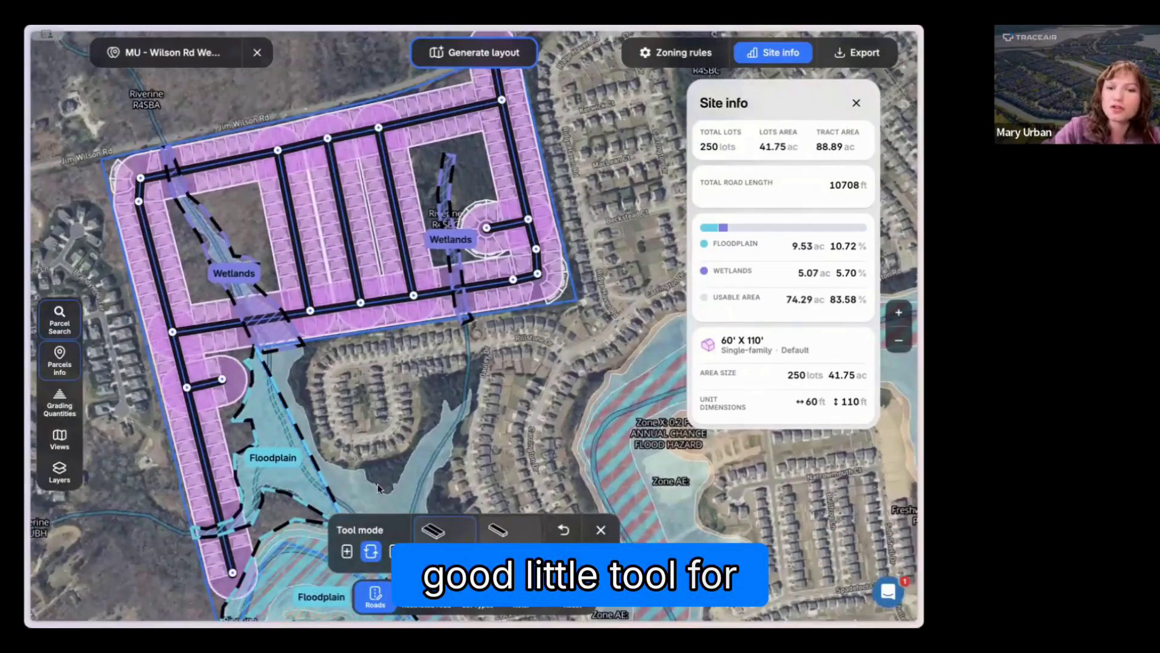
Step: Finish road editing and add a second single-family lot type to the zoning rules
click(369, 598)
drag(353, 456, 394, 459)
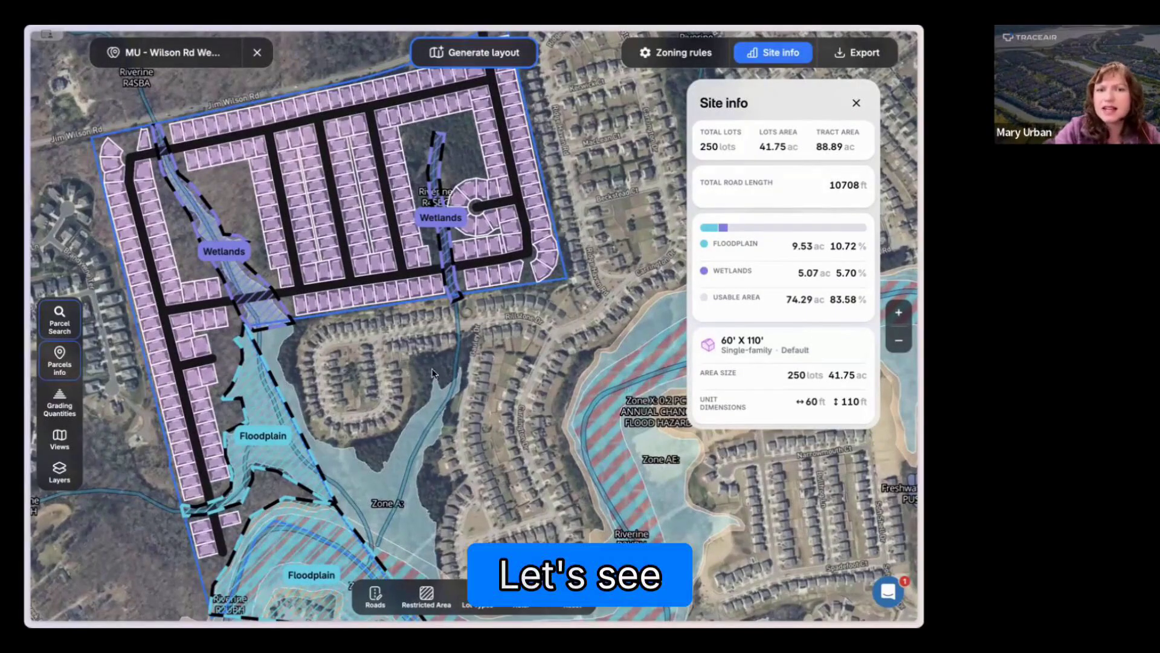
drag(432, 375, 430, 400)
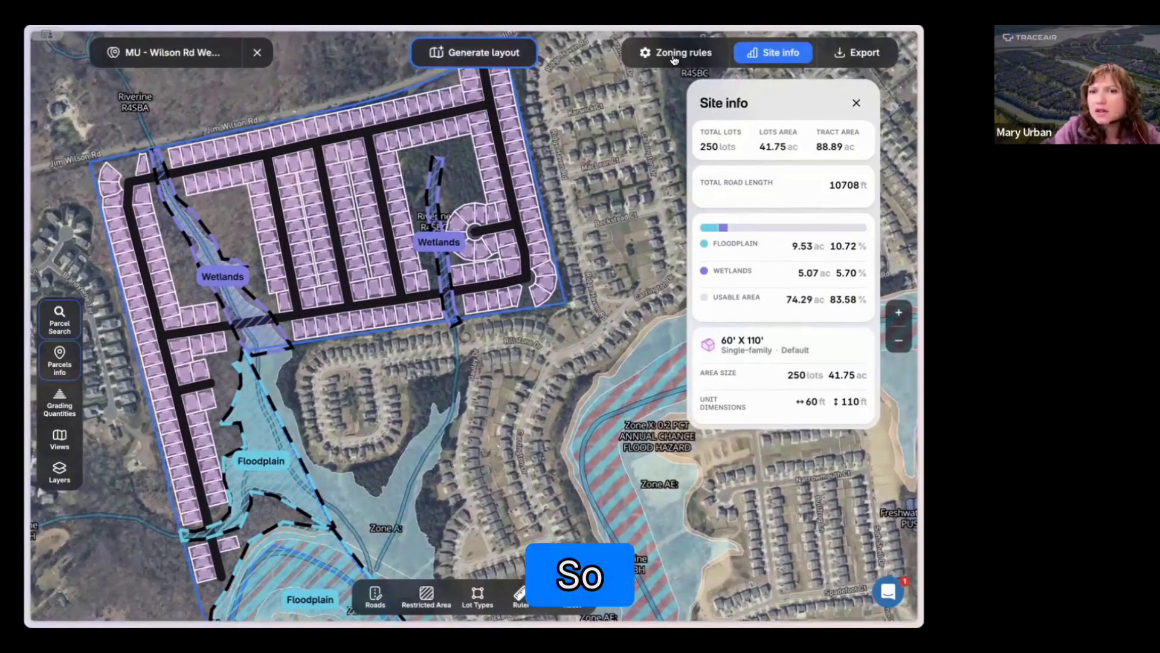
click(856, 104)
click(683, 53)
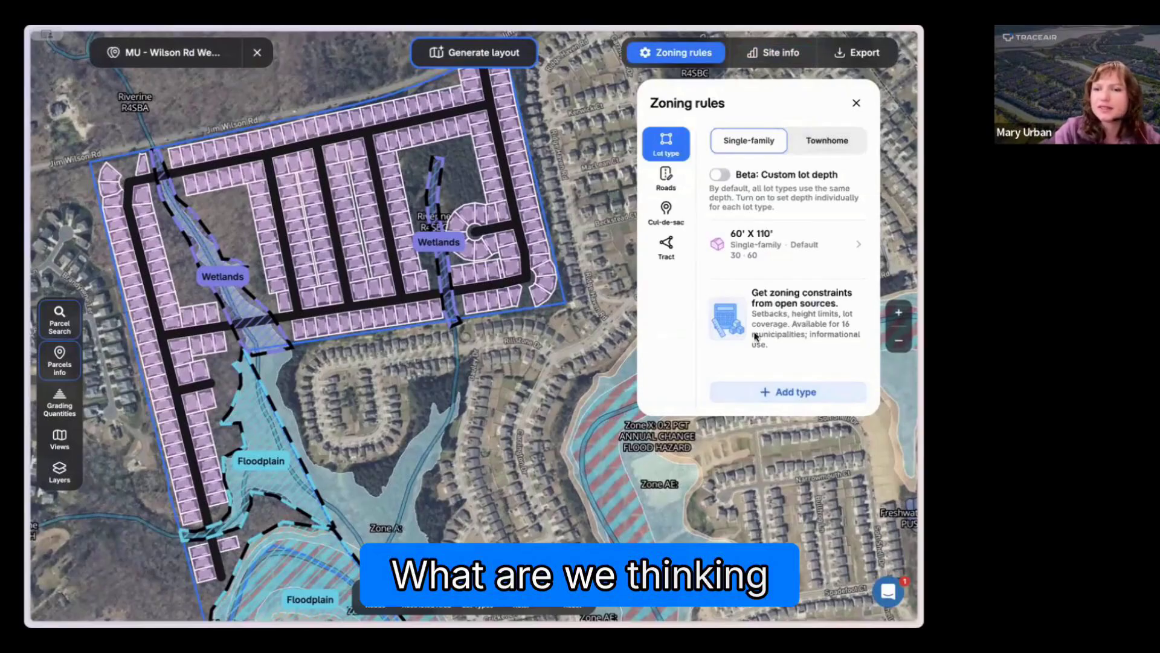
drag(506, 387, 508, 395)
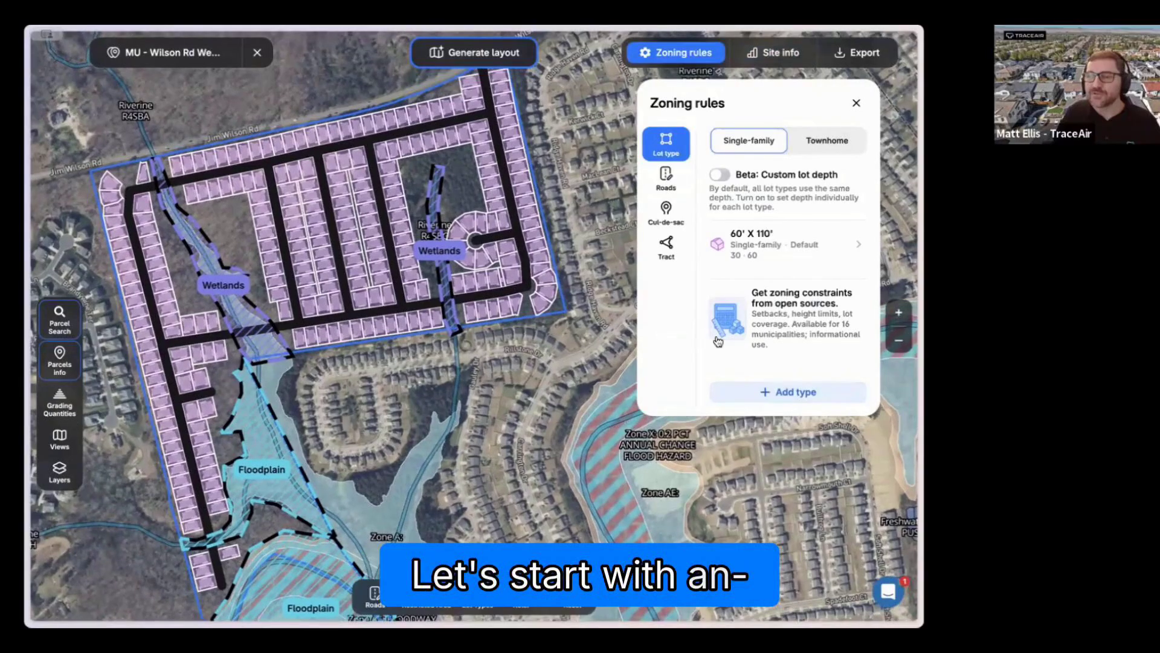
click(810, 394)
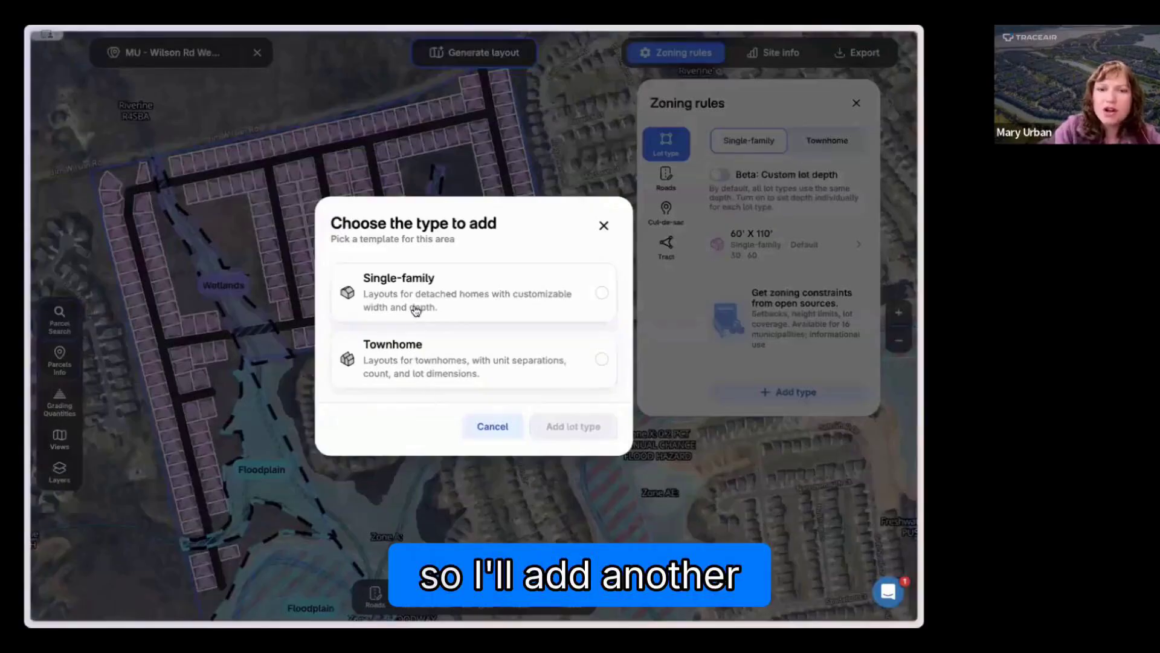
click(583, 434)
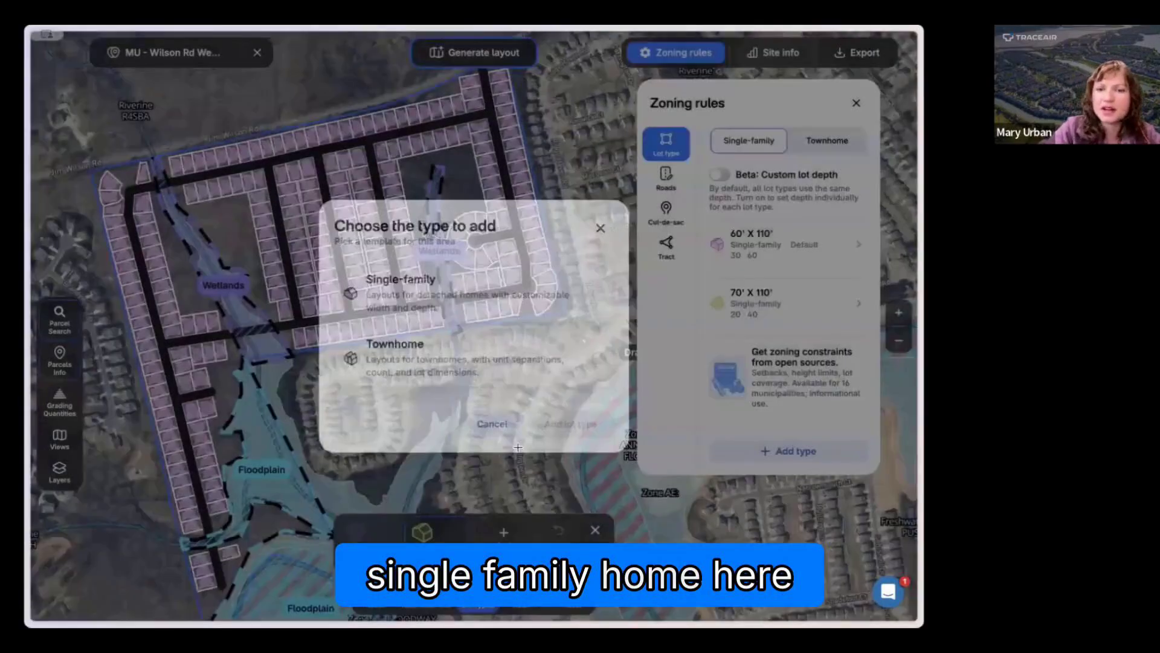
drag(515, 449, 511, 393)
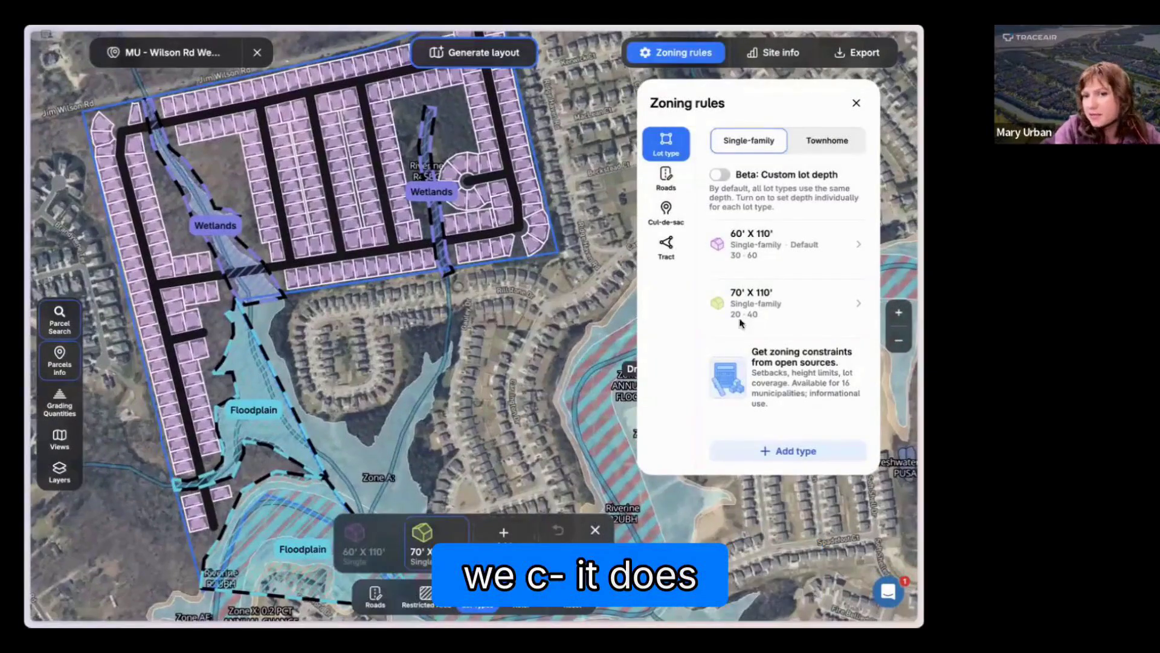
Step: Set the minimum lot width of the new single-family lot type to 80 ft
click(788, 307)
click(313, 402)
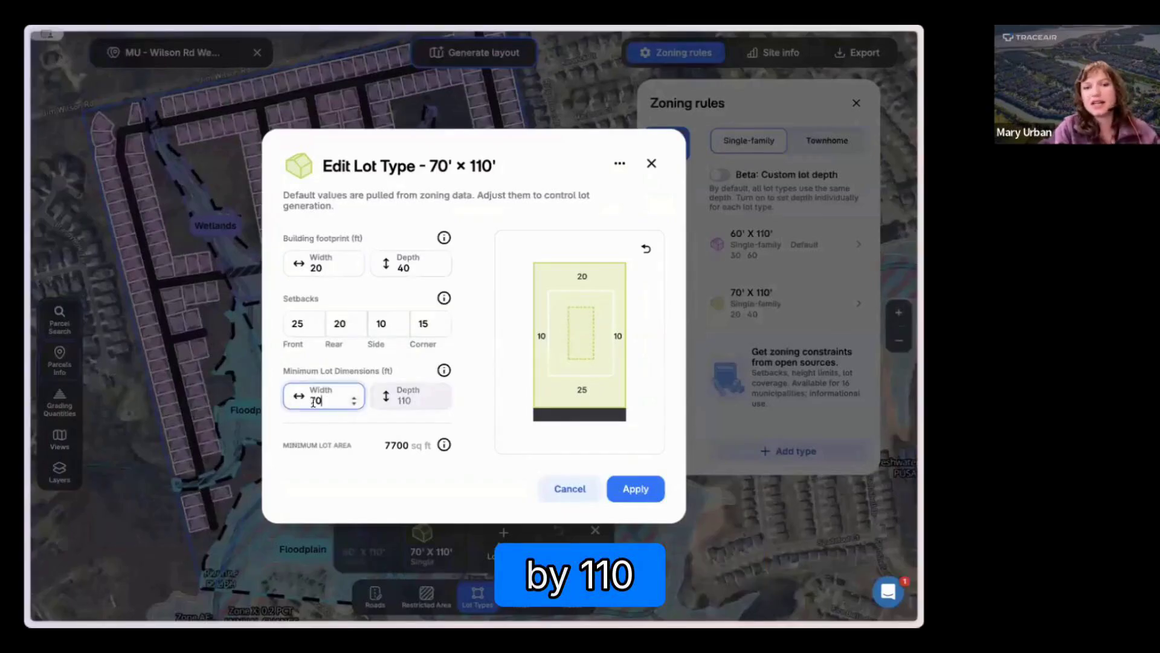
key(BackSpace)
key(BackSpace)
text(80)
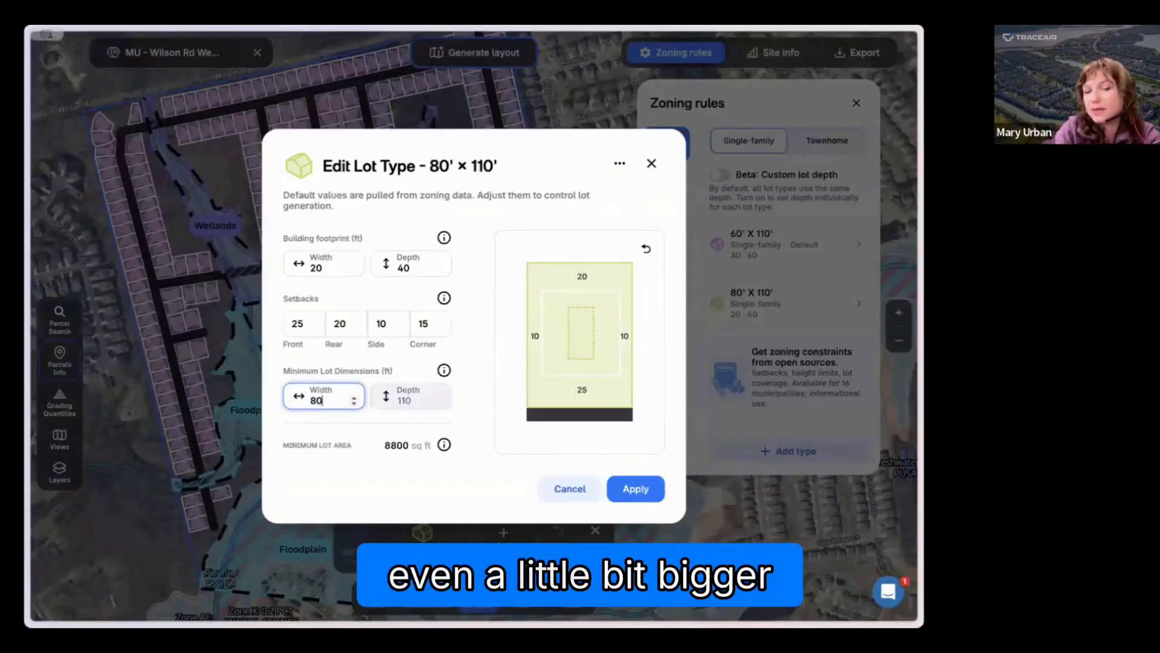
Step: Set the new lot type's building footprint to 30 ft wide and 60 ft deep
mouse_move(546, 330)
click(323, 266)
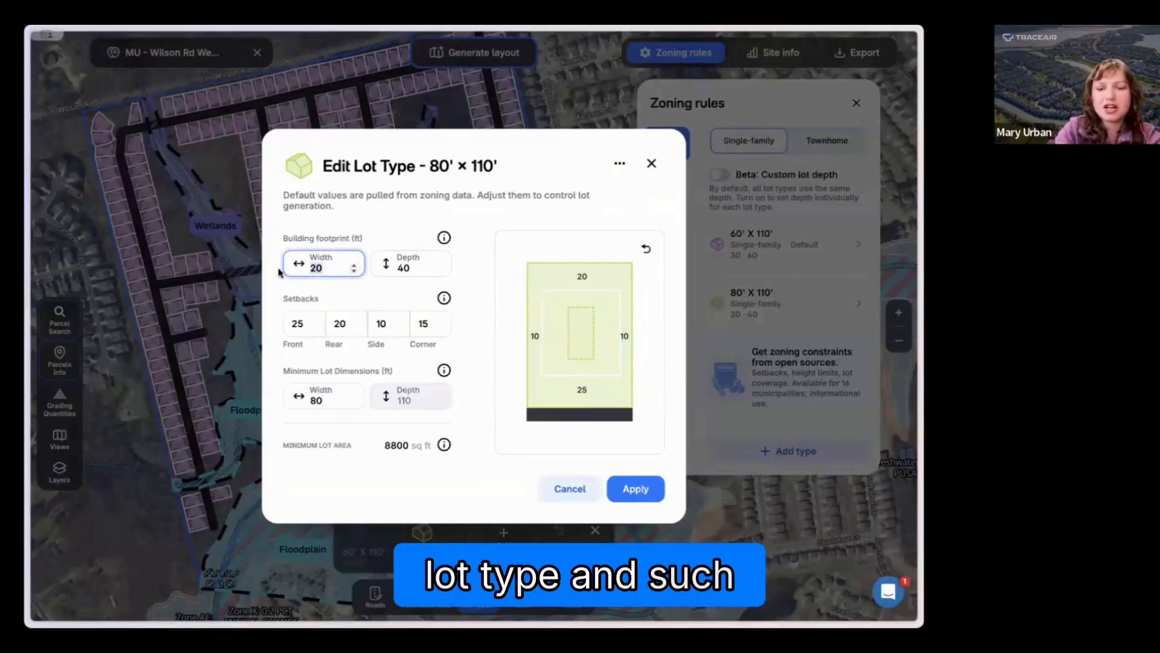
text(30)
click(375, 267)
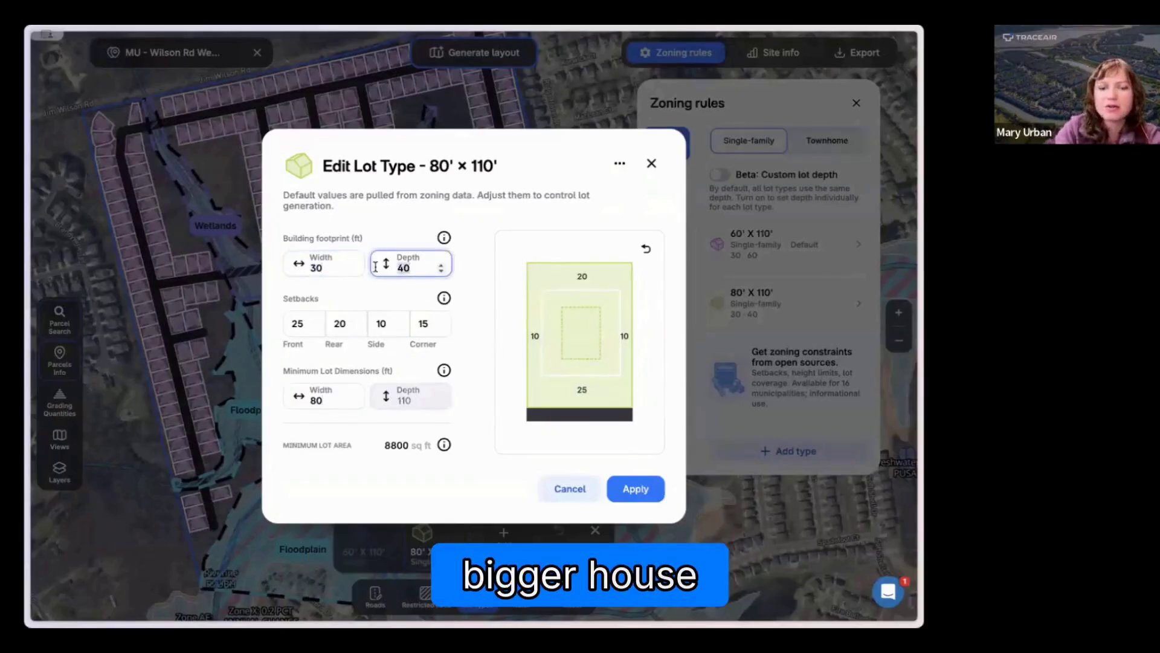
text(60)
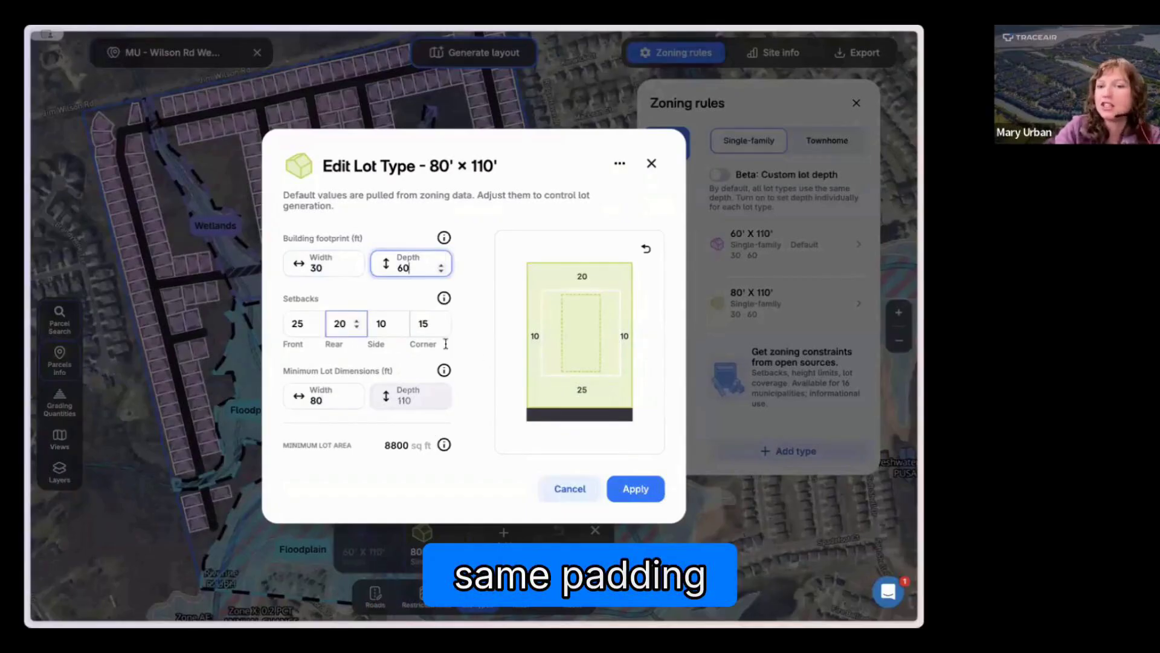
Step: Apply the 80' x 110' lot type, outline the homes along the tract's southwestern road with it, and regenerate the layout
click(642, 497)
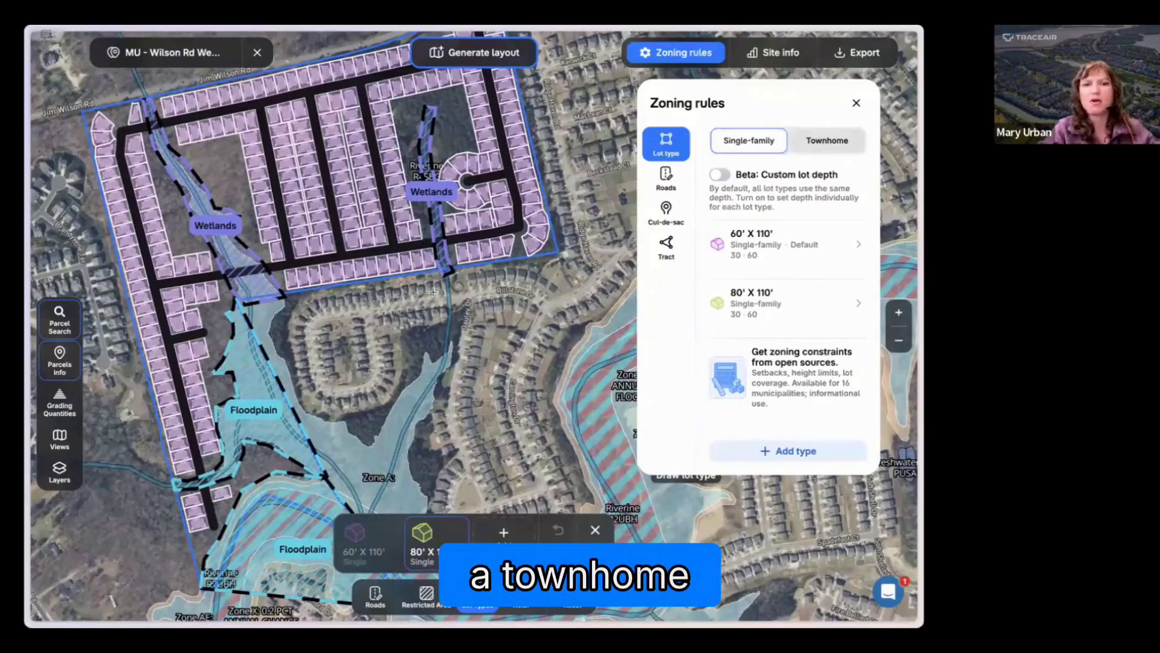
drag(350, 372, 383, 330)
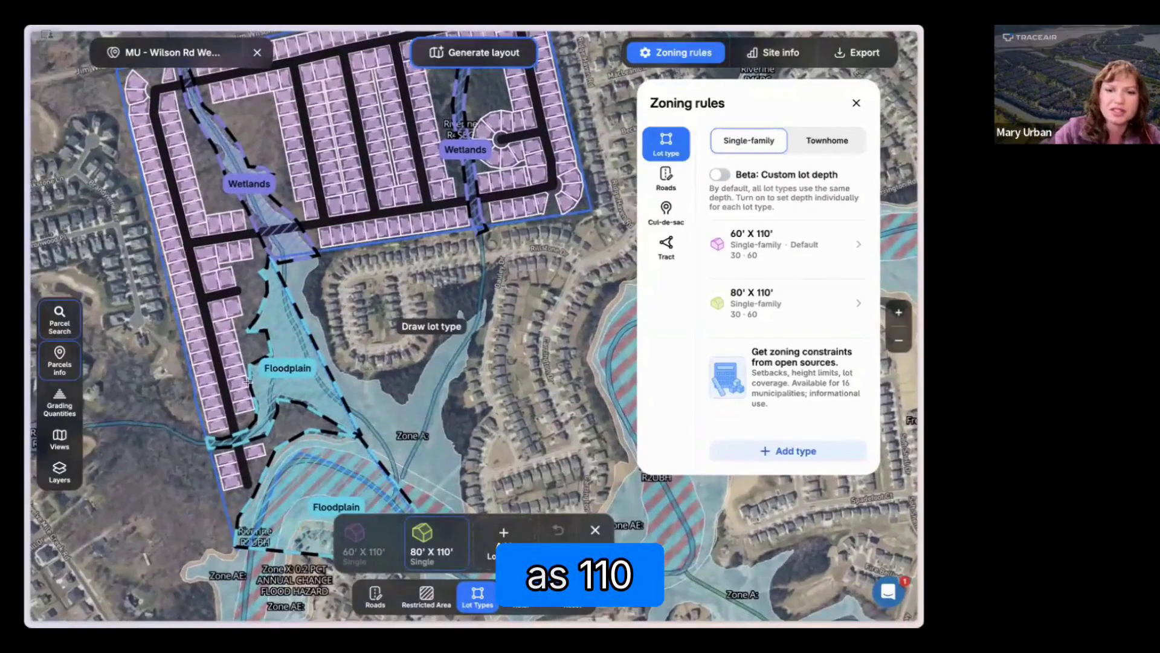
click(160, 335)
click(241, 318)
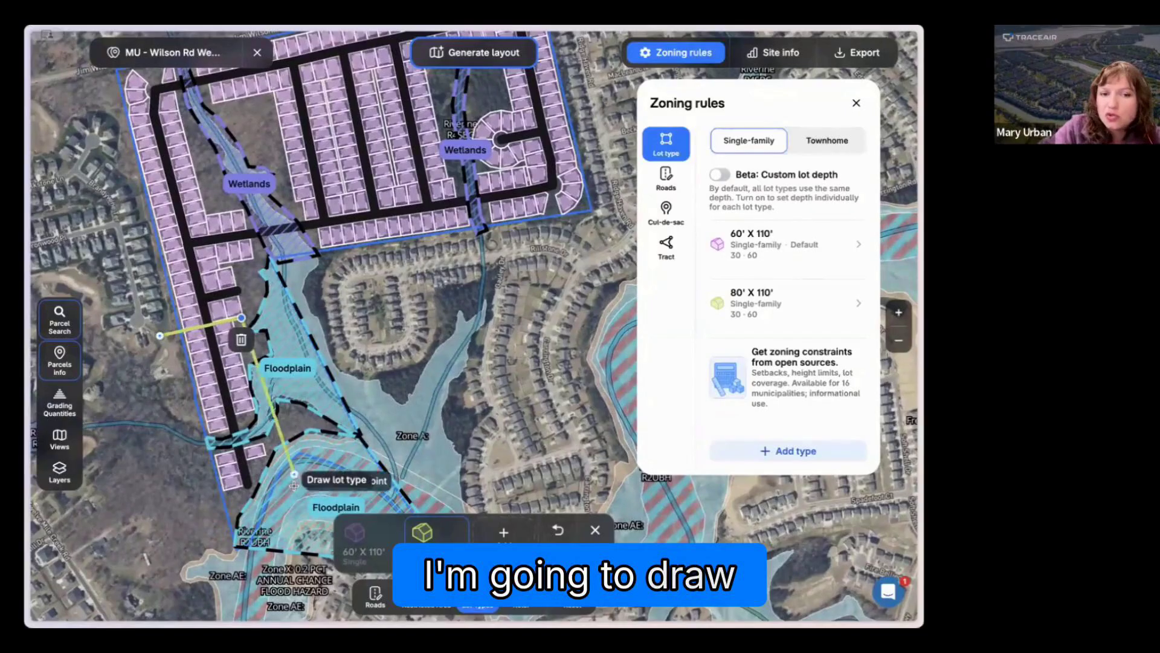
click(223, 510)
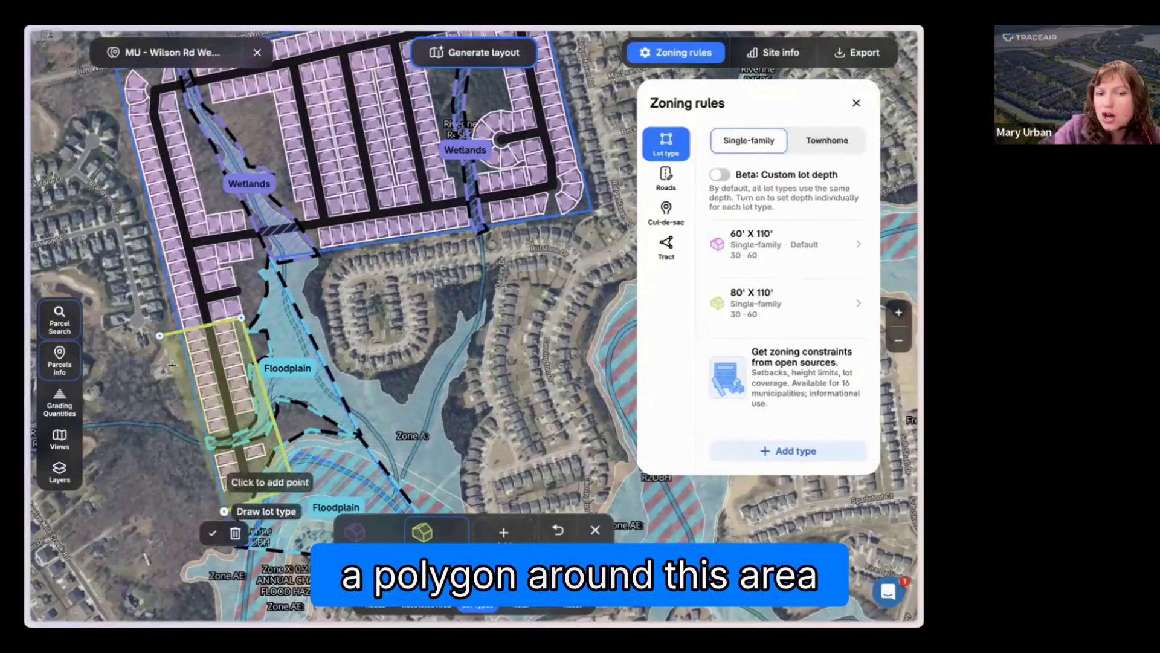
click(161, 336)
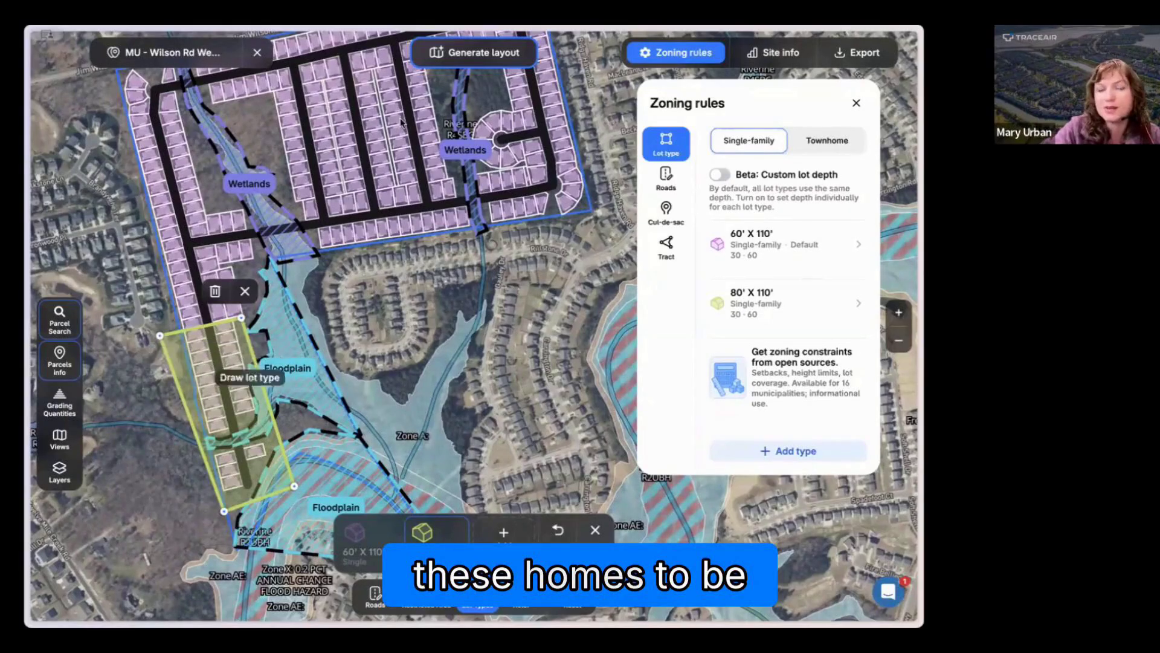
click(461, 54)
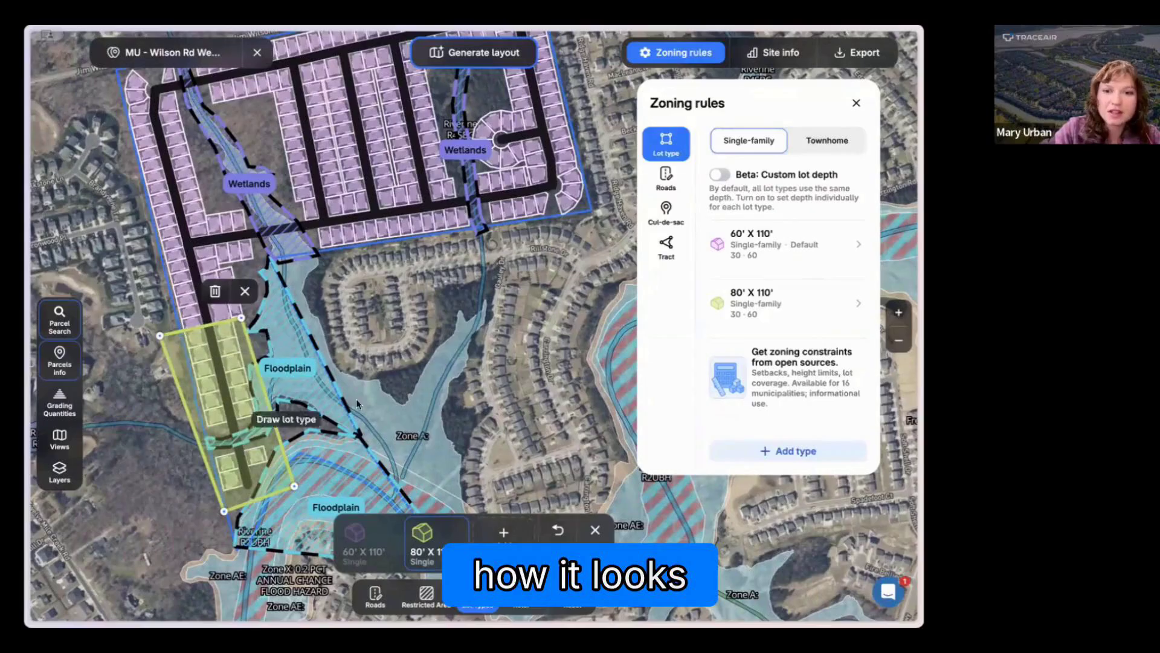
Step: Review the site info for the lot counts of the 60' x 110' and 80' x 110' single-family types
click(785, 59)
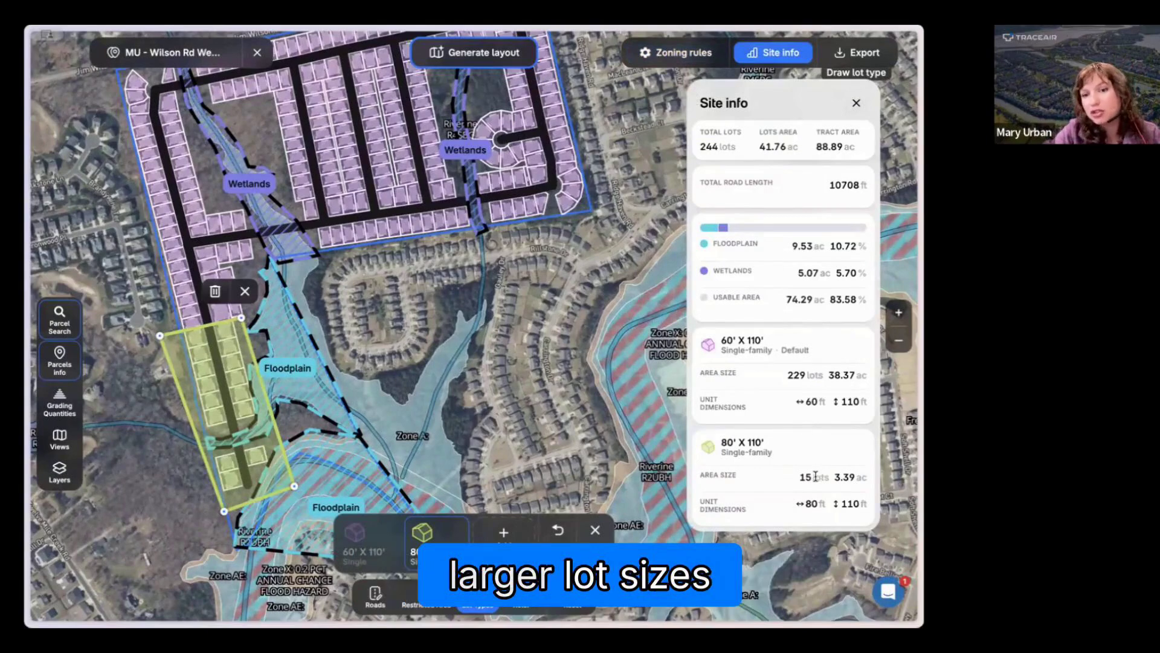
drag(788, 376, 814, 376)
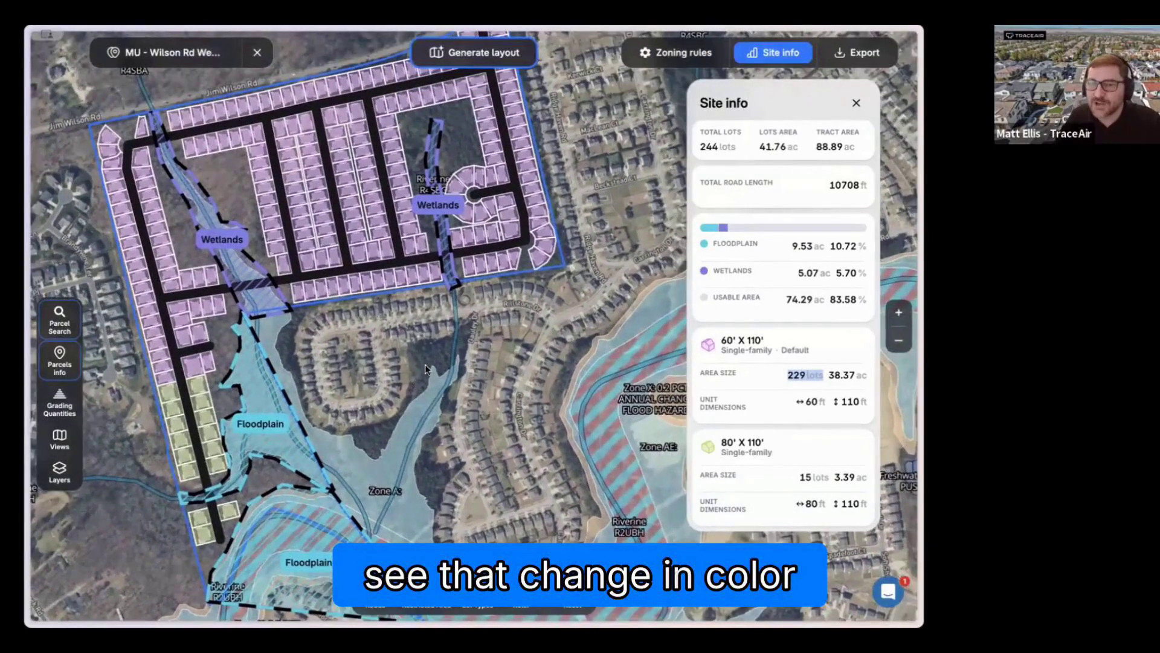
drag(426, 369, 440, 369)
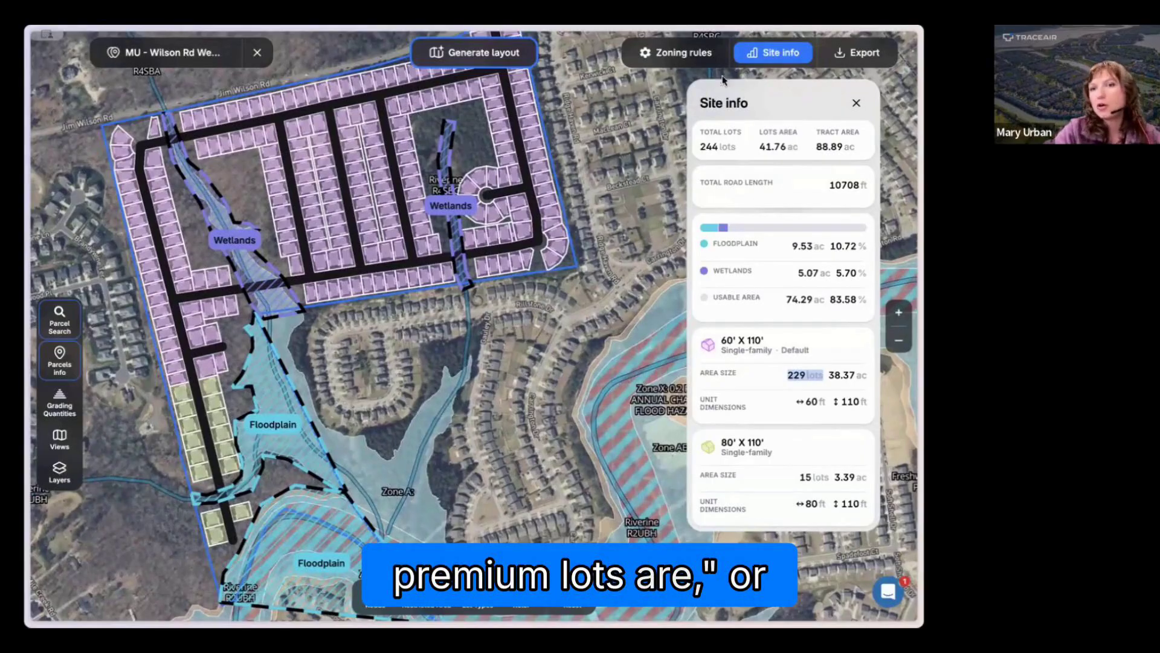
Step: Add a townhome lot type to the zoning rules and close the site info
click(676, 53)
click(629, 140)
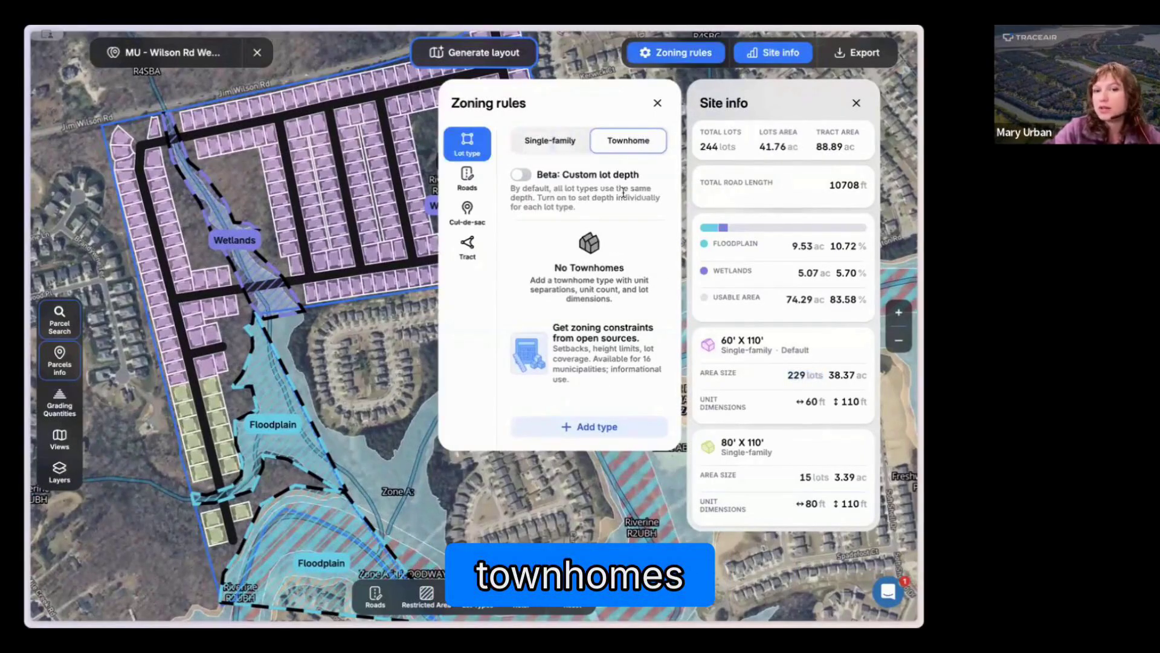
click(596, 427)
click(475, 370)
click(602, 433)
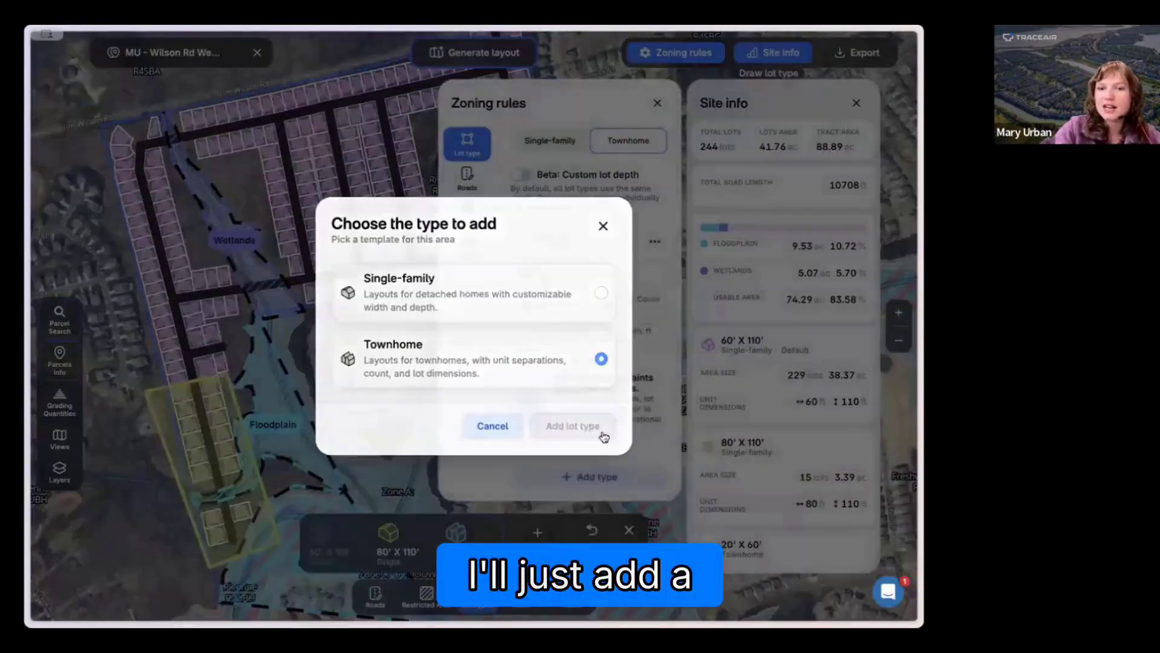
click(856, 102)
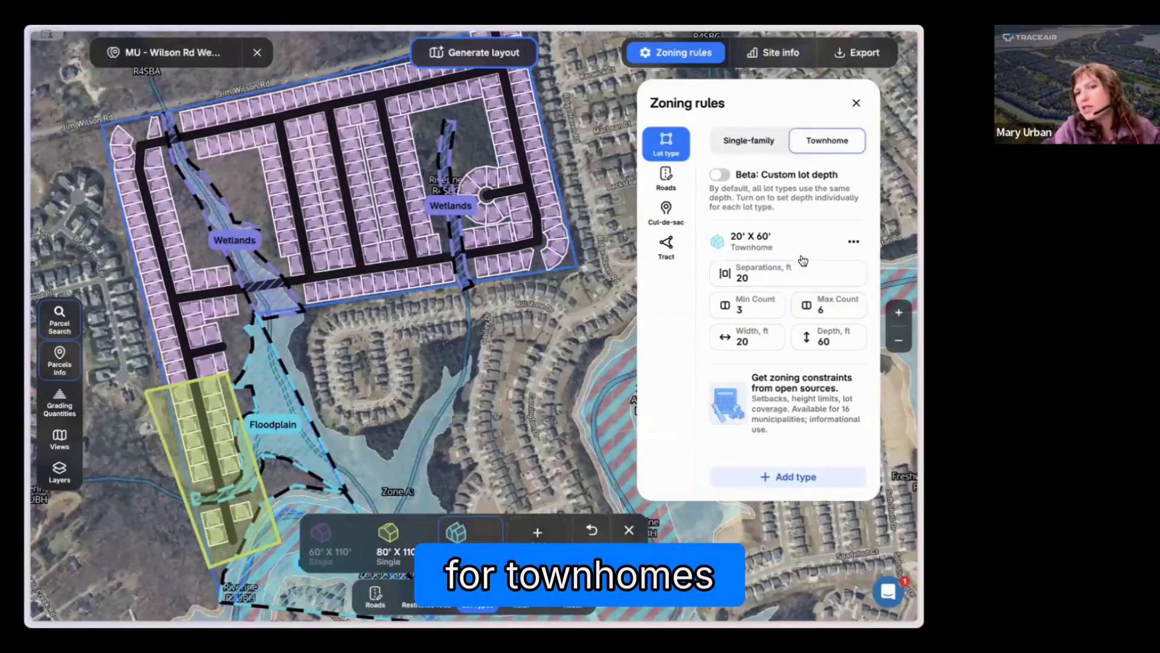
Step: Set the townhome lot depth to 100 ft and the minimum count to 2 units per building
click(748, 273)
drag(736, 277, 760, 279)
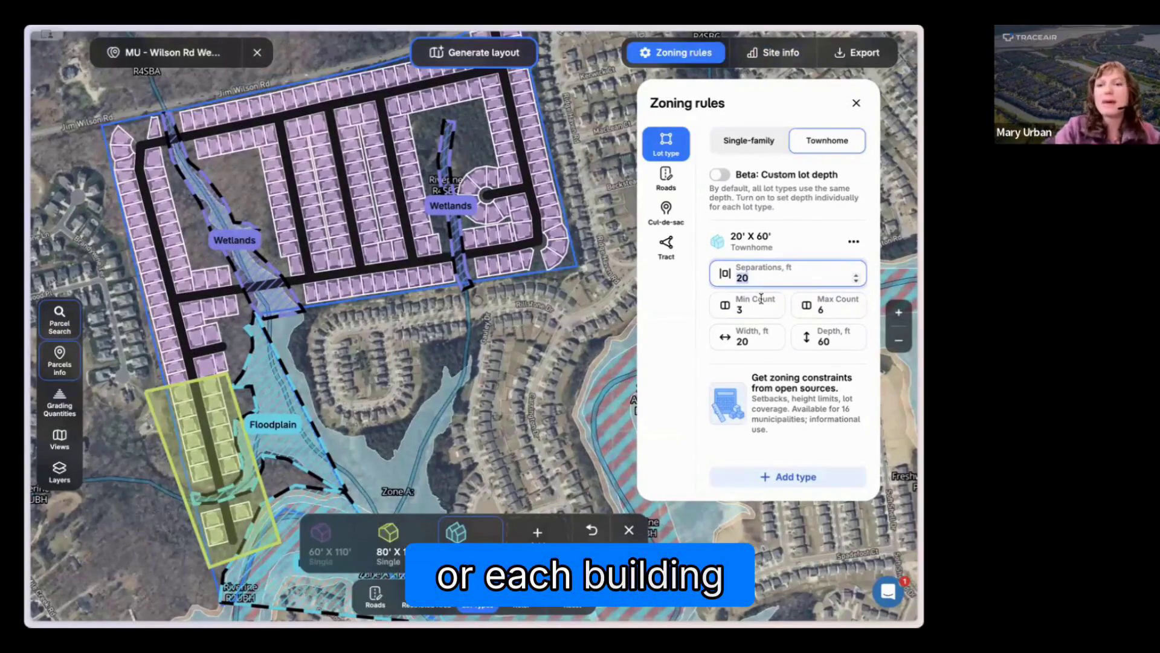
click(763, 341)
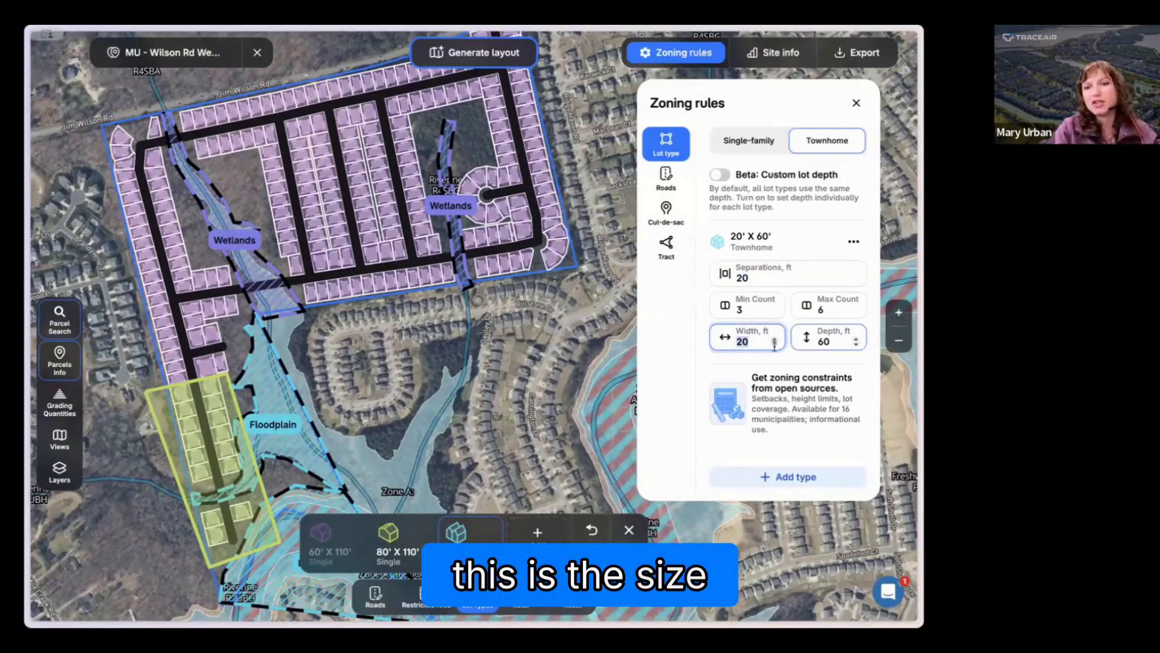
click(832, 343)
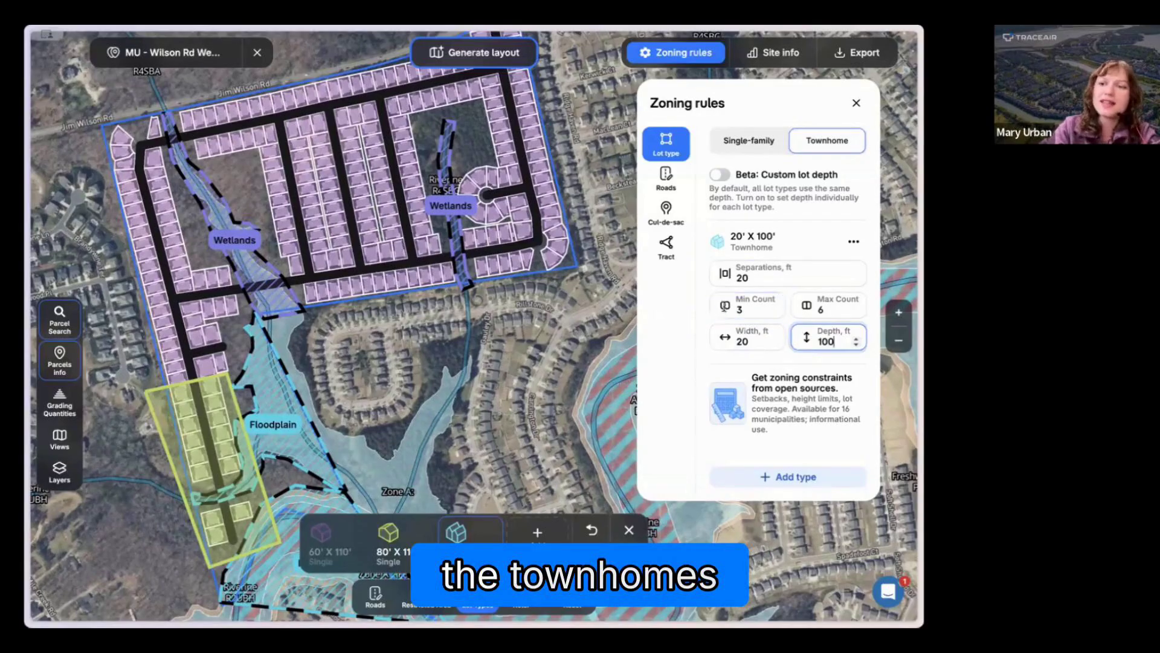
click(823, 310)
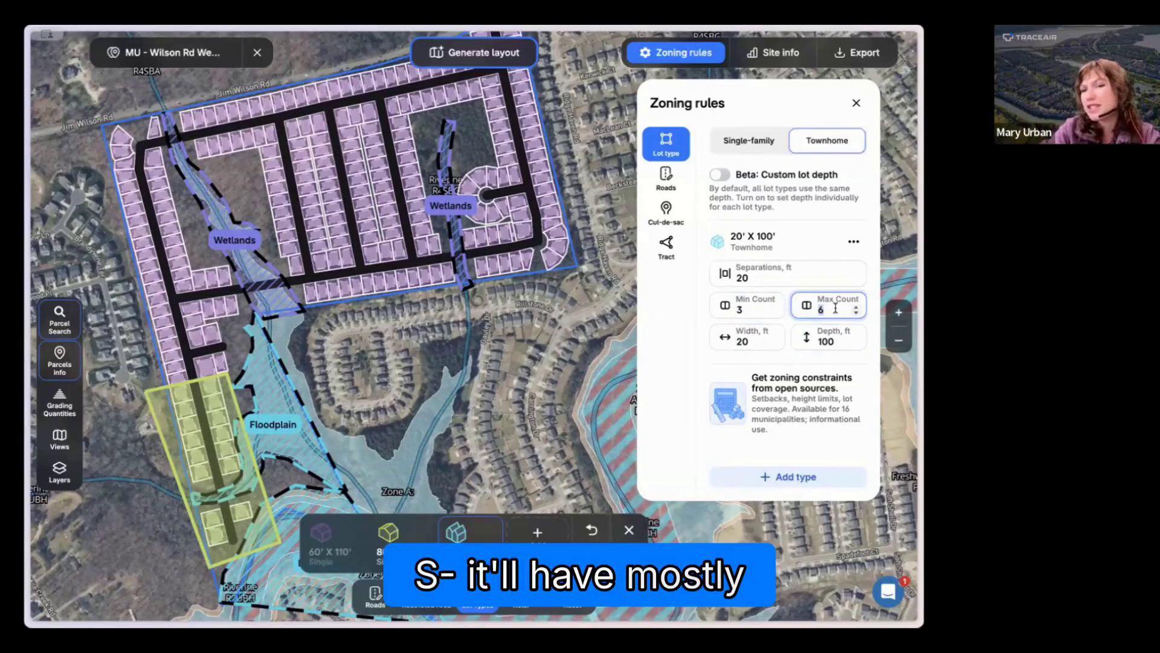
drag(748, 307, 678, 311)
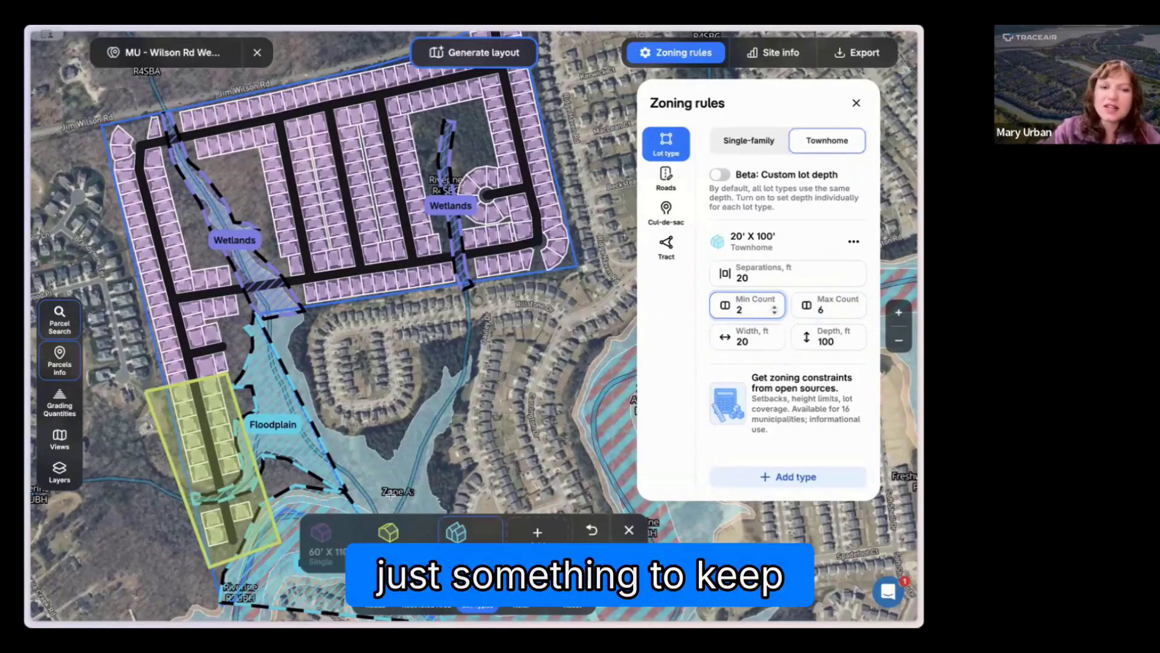
Step: Outline the lots along the tract's northwestern road as 20' x 100' townhomes and regenerate the layout
click(463, 531)
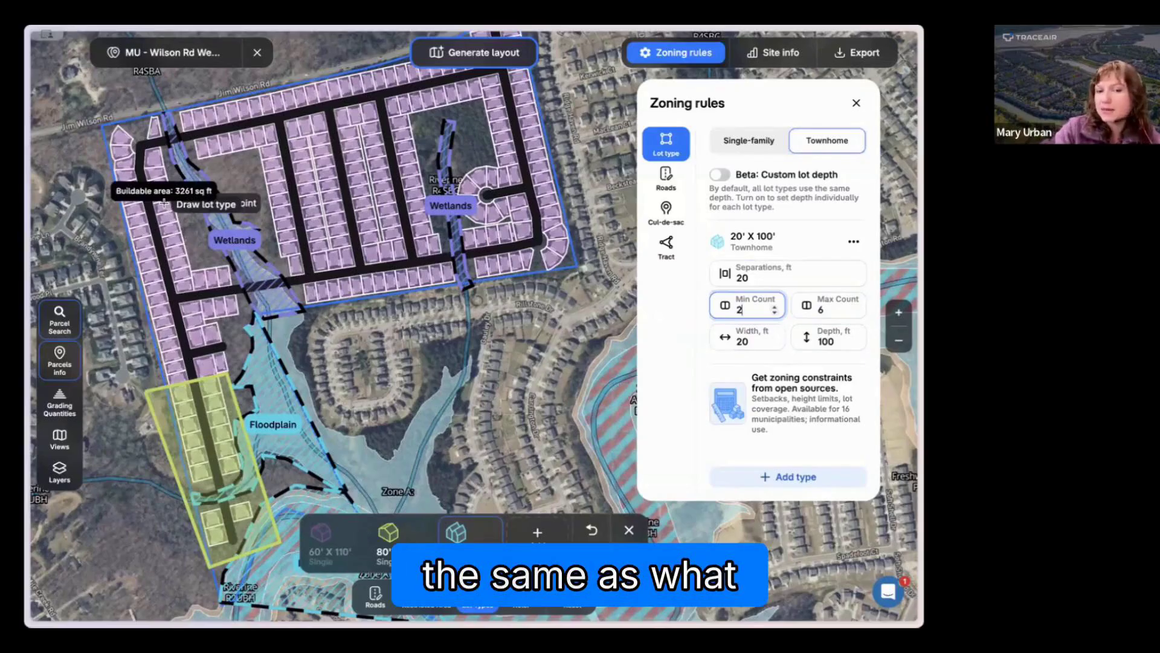
click(159, 109)
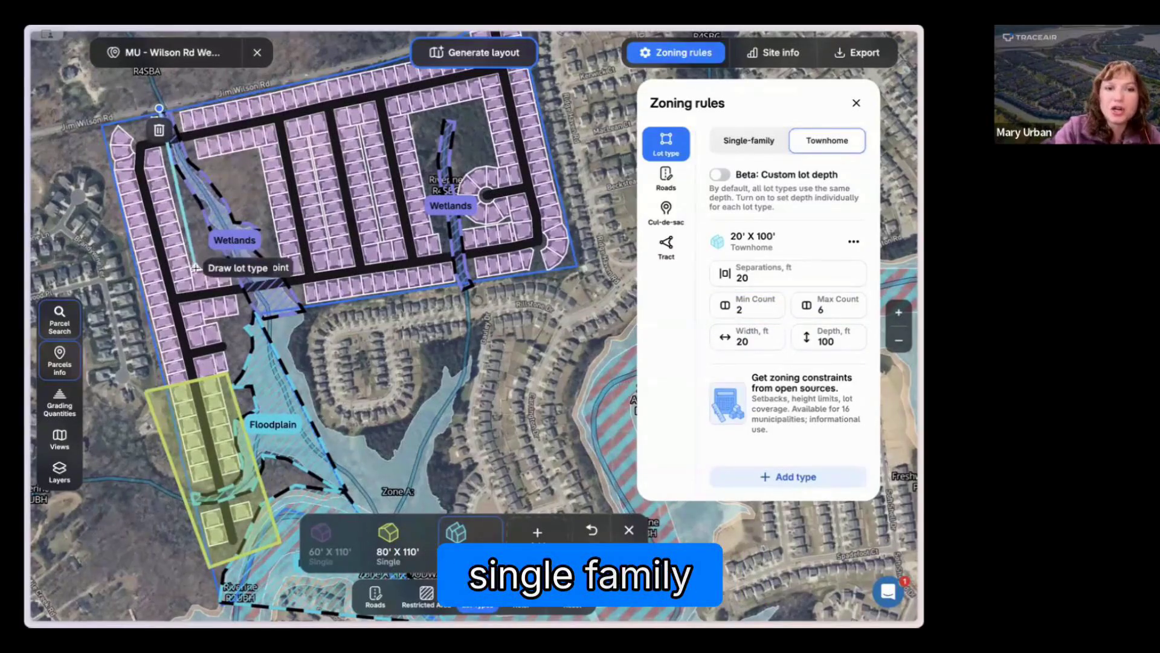
click(195, 267)
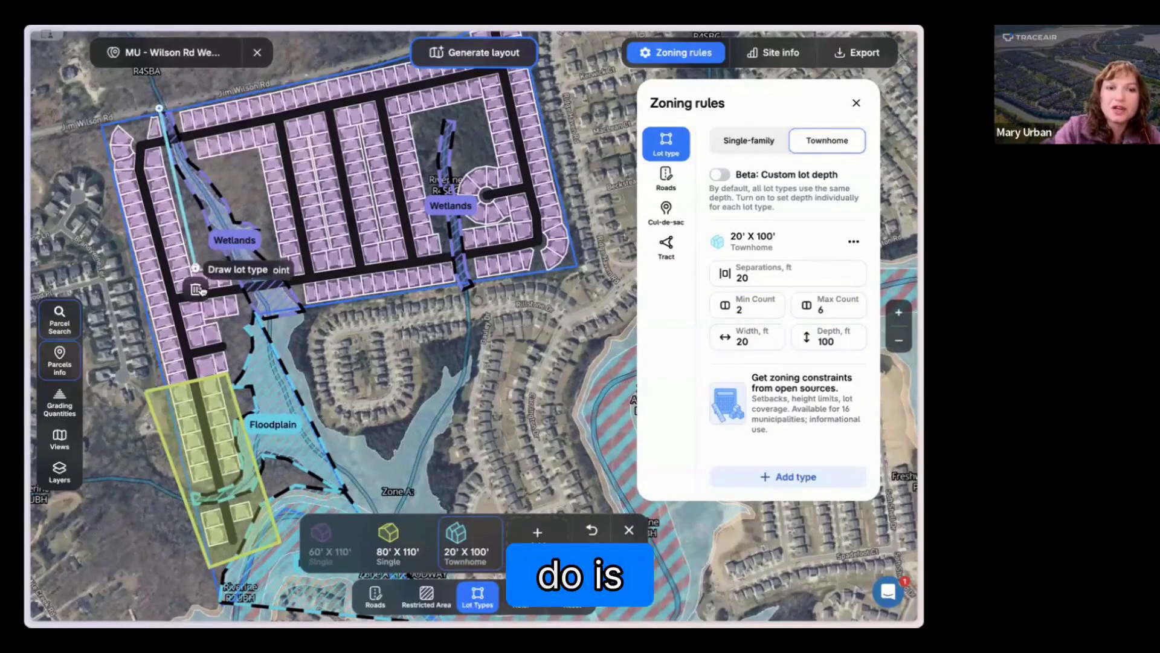
click(129, 286)
click(97, 122)
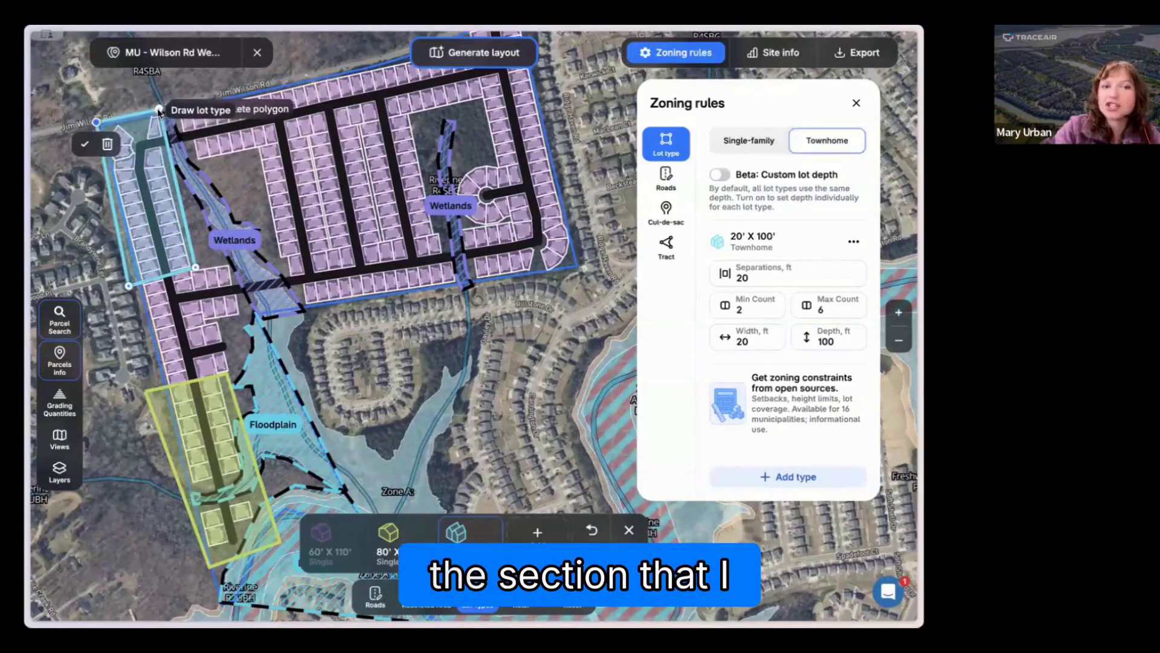
click(159, 110)
click(478, 52)
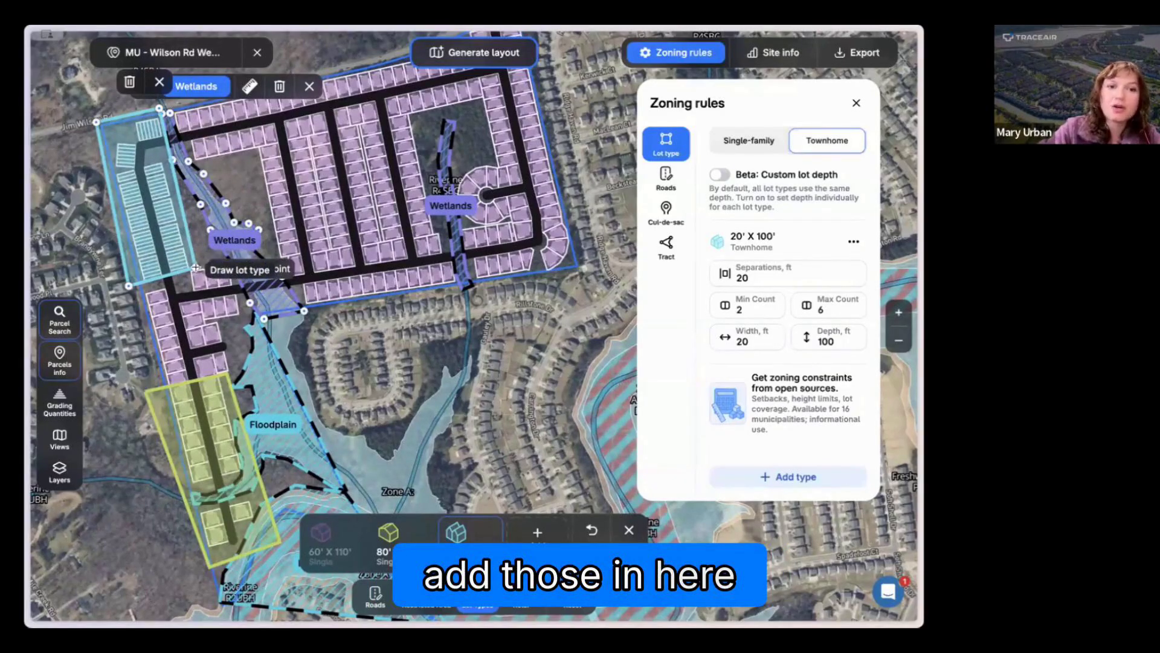
Step: Close the zoning rules and check the site info for the townhome unit count and the 60' x 110' lot count
click(773, 52)
click(658, 103)
scroll(764, 274, down, 1)
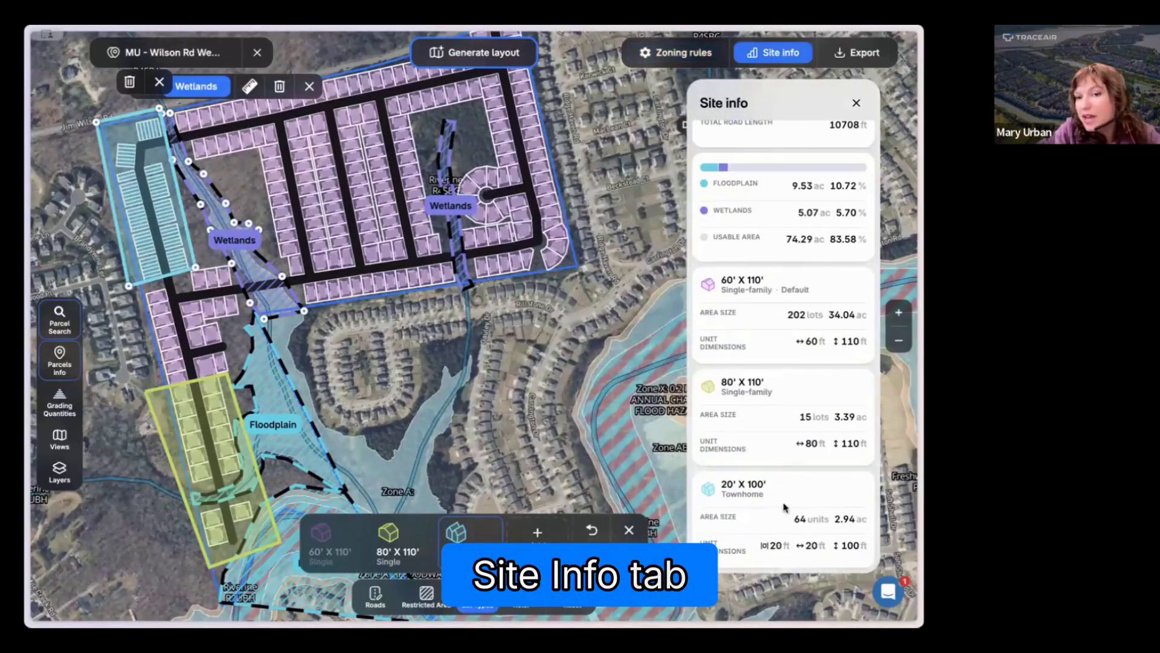
drag(793, 519, 825, 530)
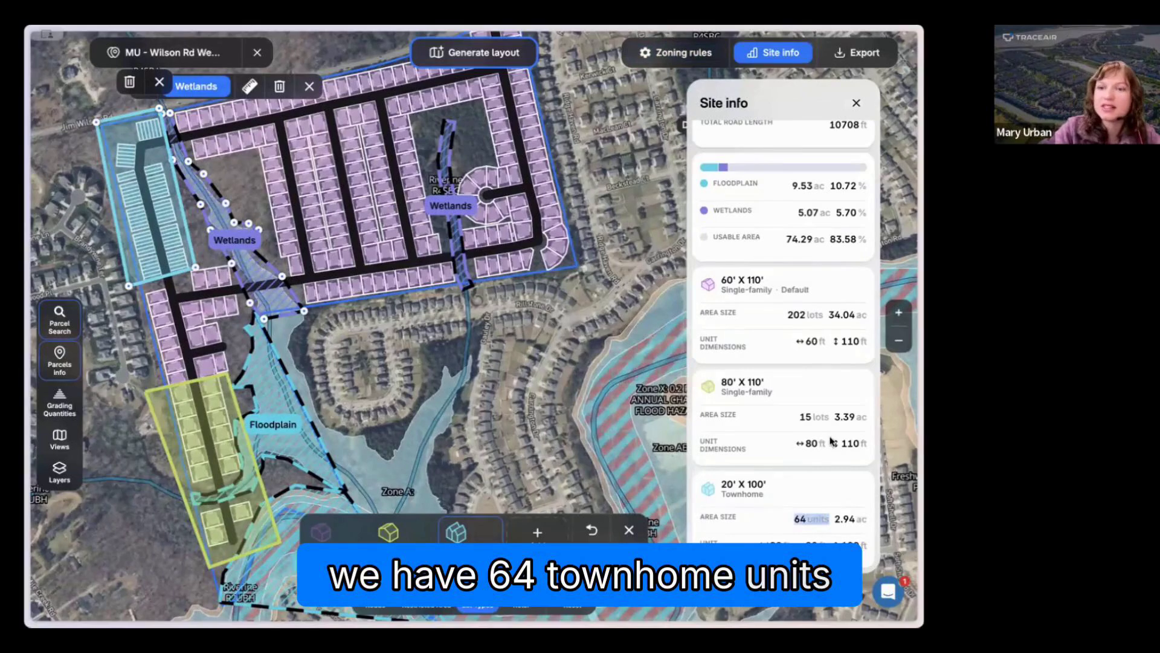
scroll(789, 333, up, 1)
drag(788, 330, 827, 328)
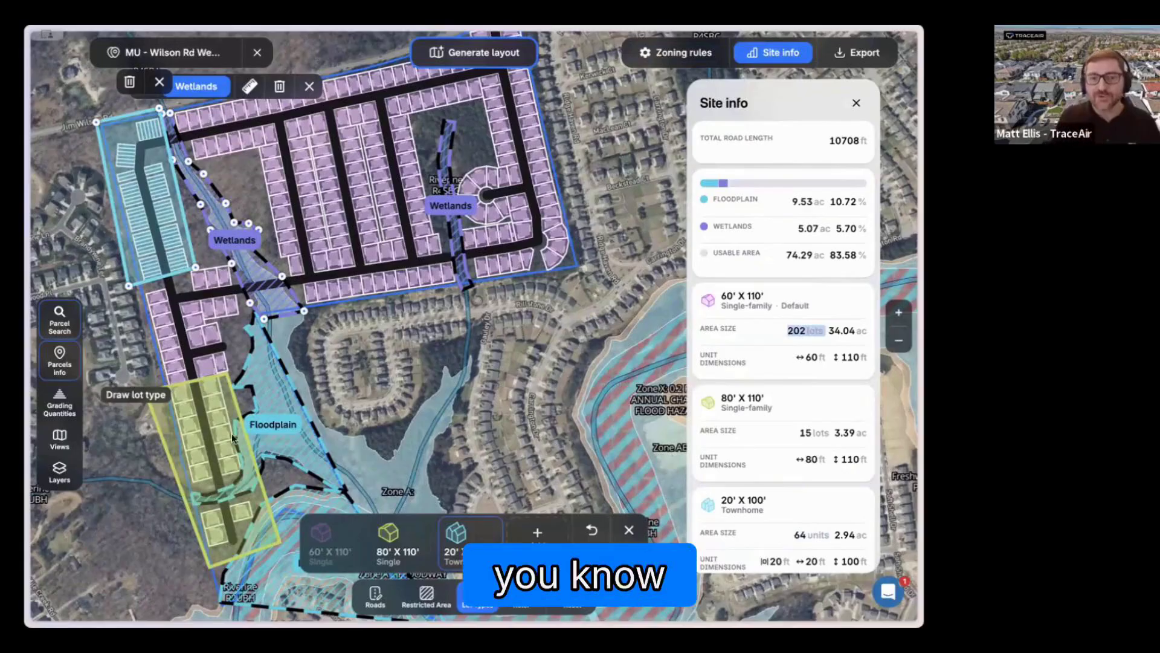
Step: Draw a four-sided restricted area over the undeveloped block around the western wetlands and classify it as Open Space
click(477, 600)
drag(447, 390, 469, 435)
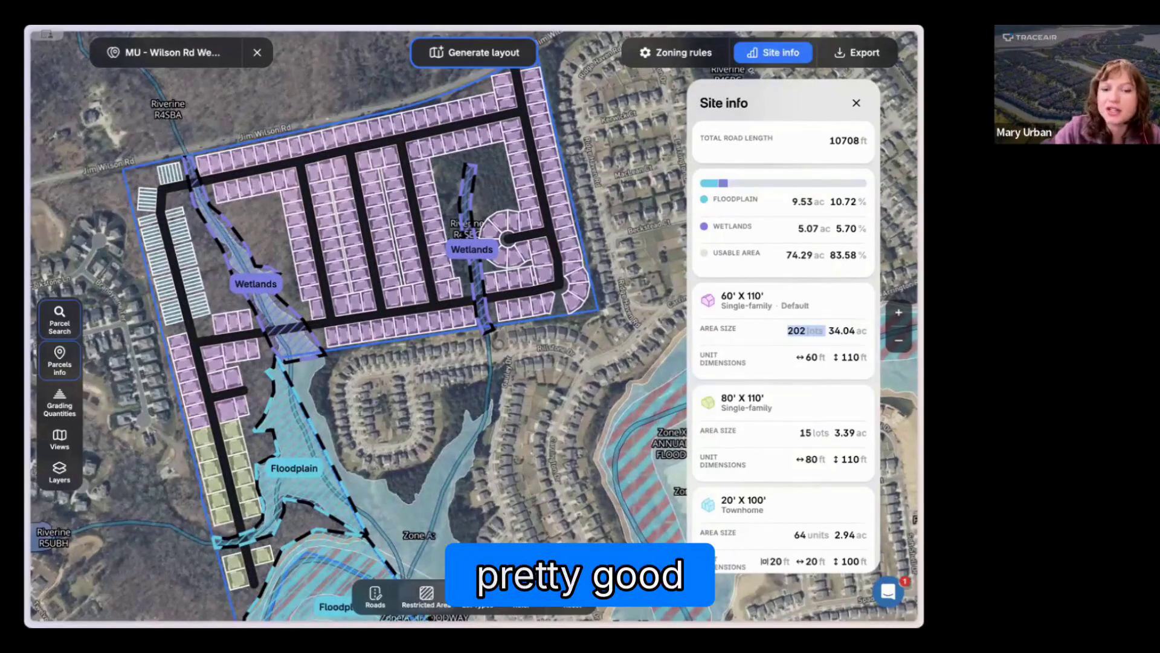
click(428, 597)
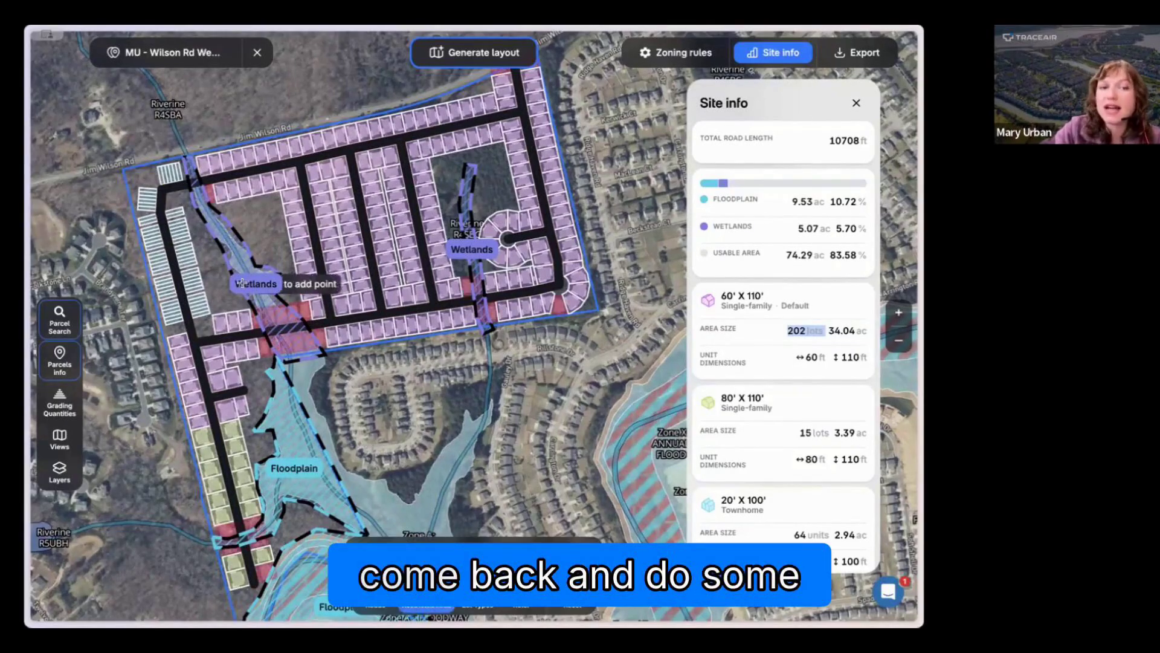
scroll(218, 254, up, 2)
click(182, 199)
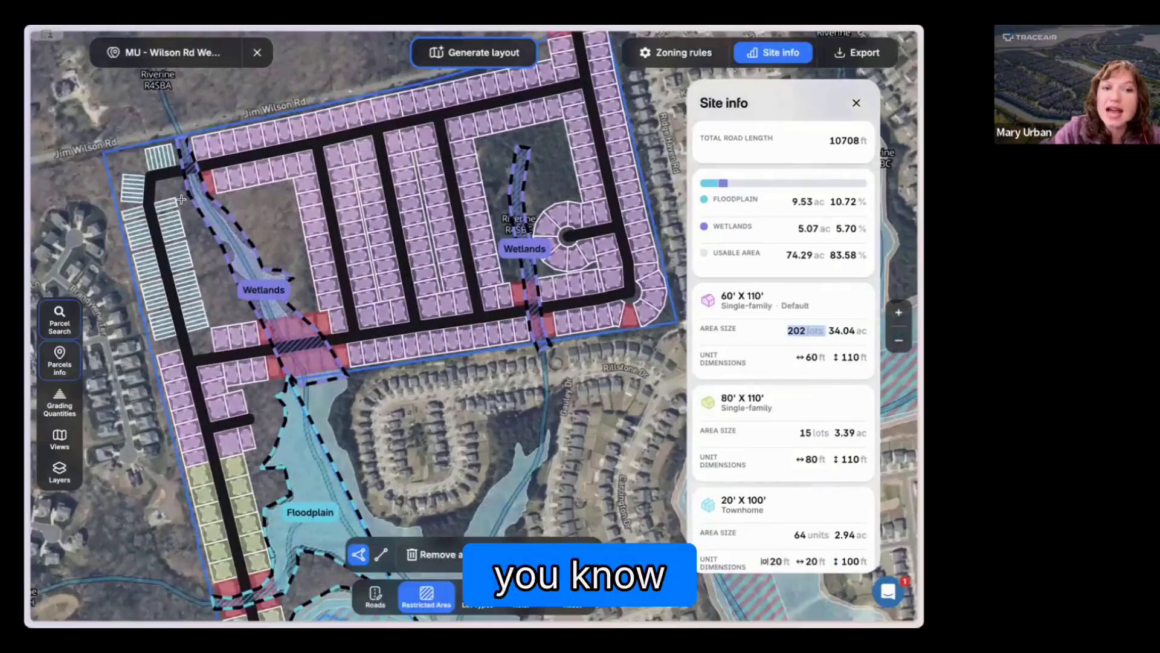
click(213, 324)
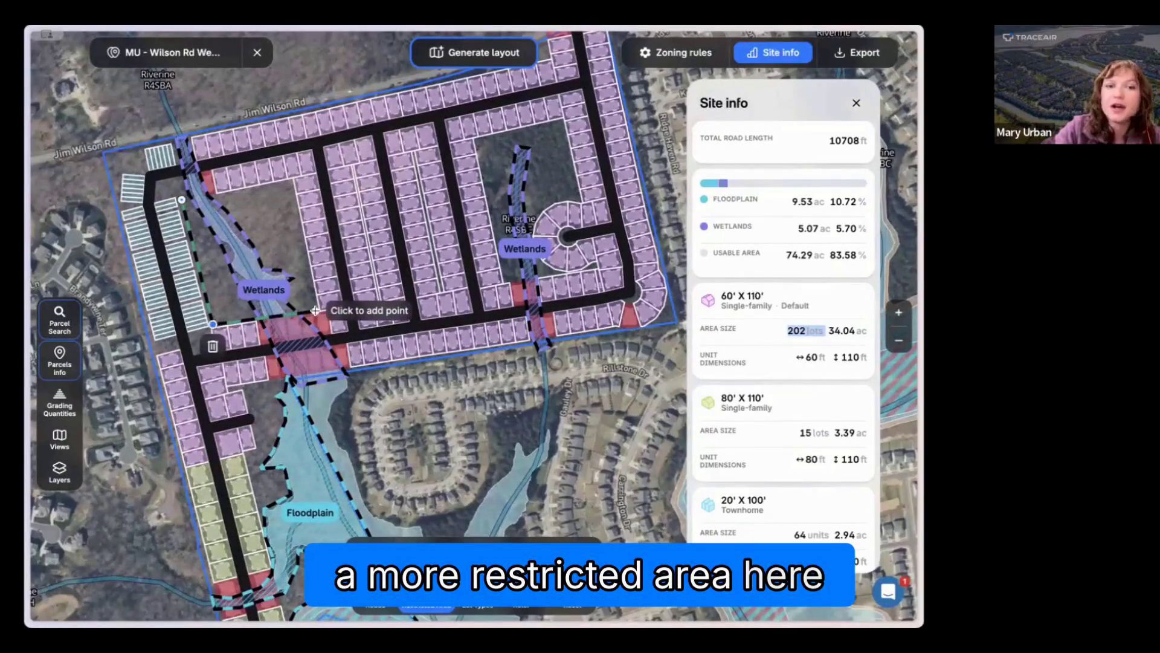
click(316, 311)
click(292, 181)
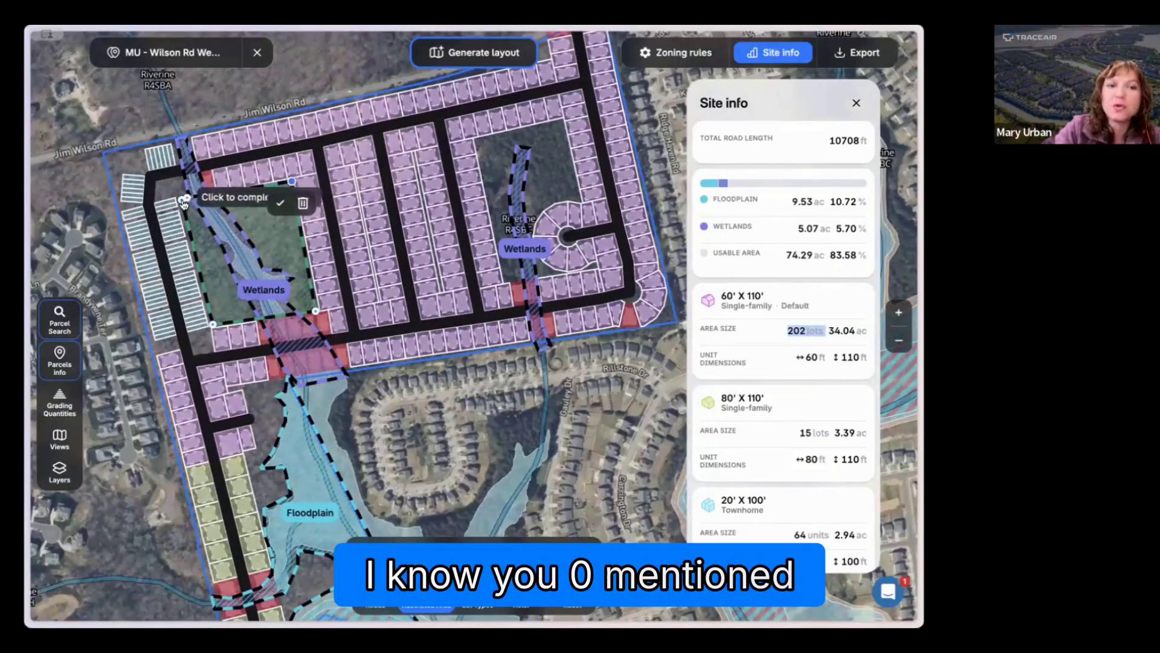
click(182, 201)
click(221, 154)
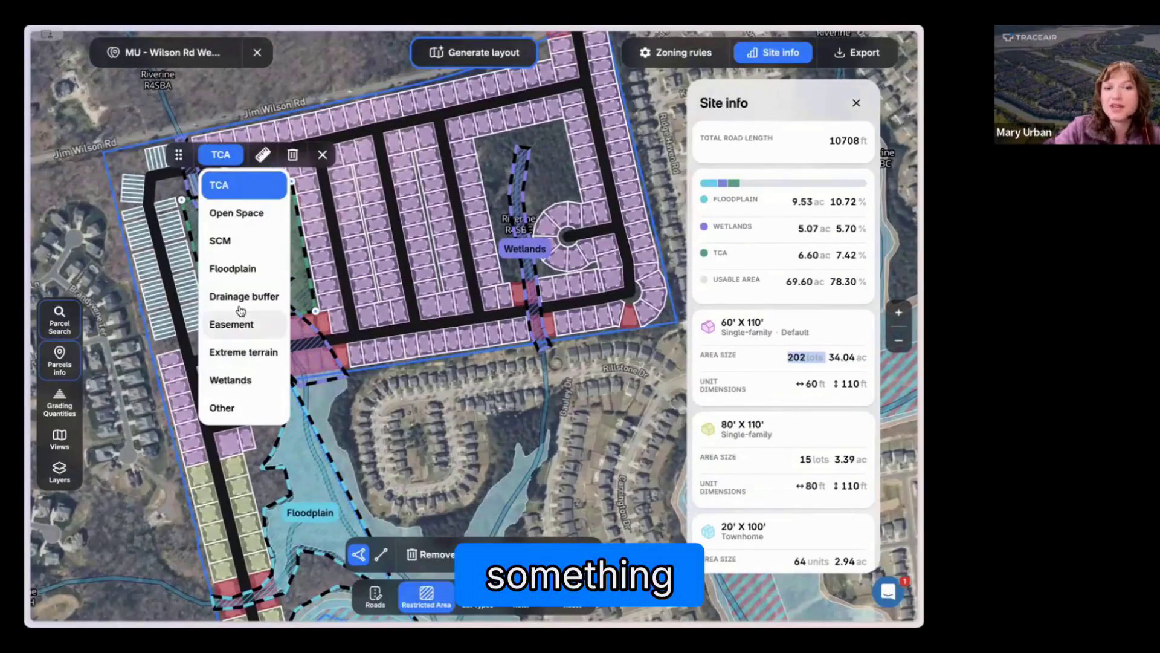
click(241, 219)
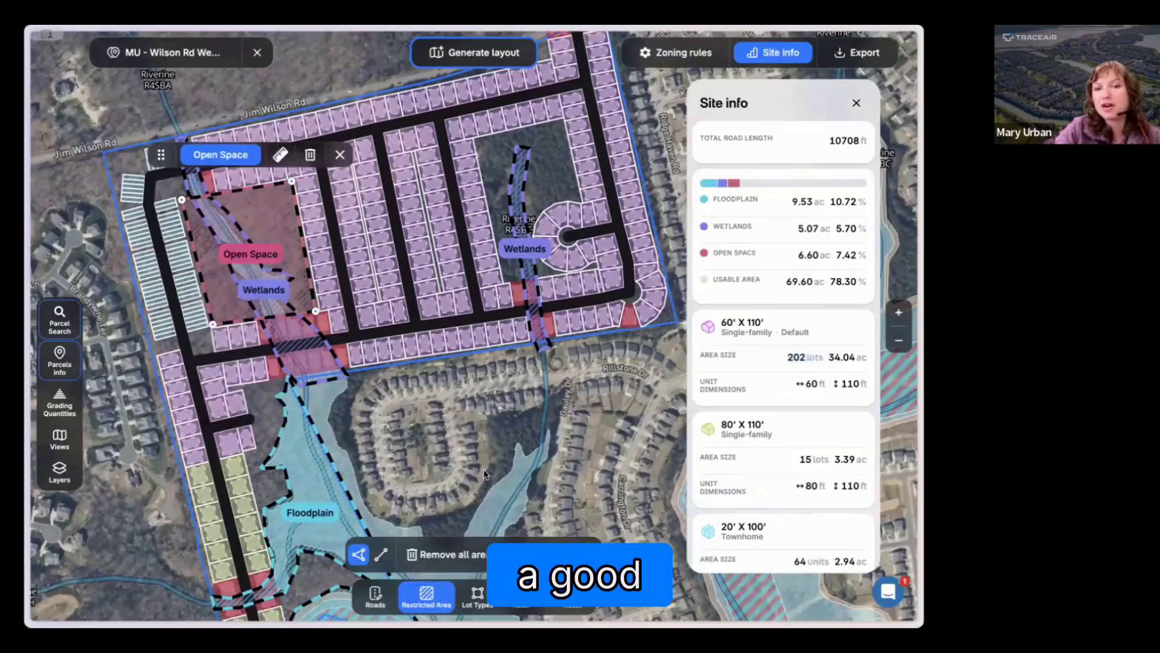
Step: Examine the floodplain corridor and neighbourhoods east of the tract
scroll(487, 474, down, 3)
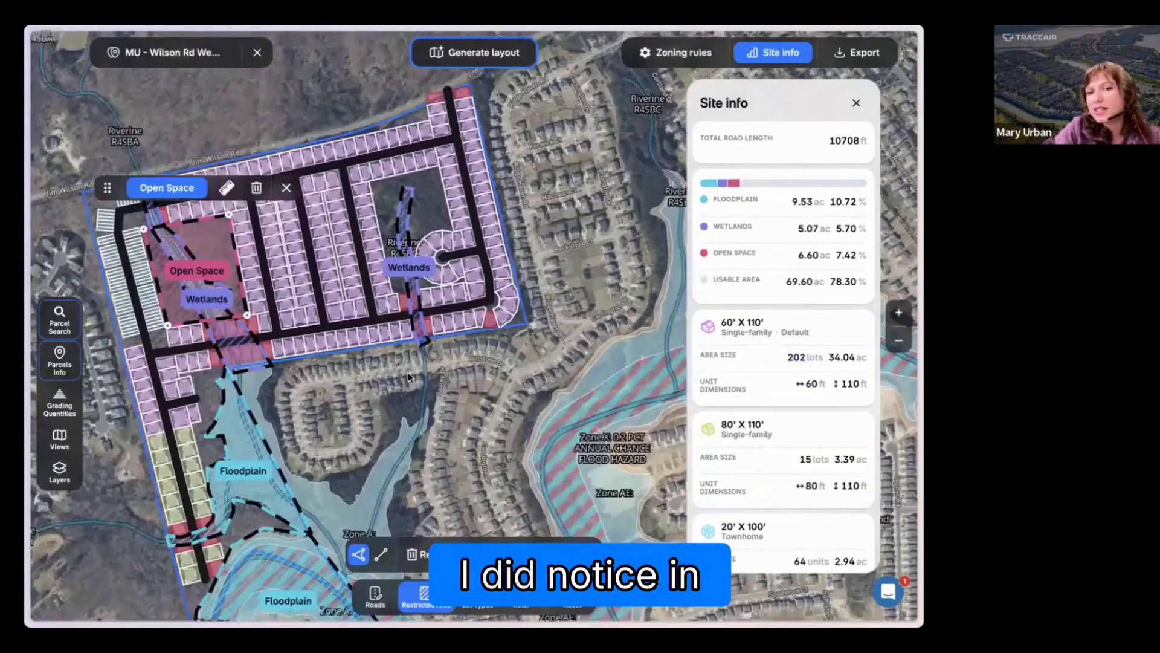
drag(551, 348, 543, 351)
scroll(574, 281, up, 2)
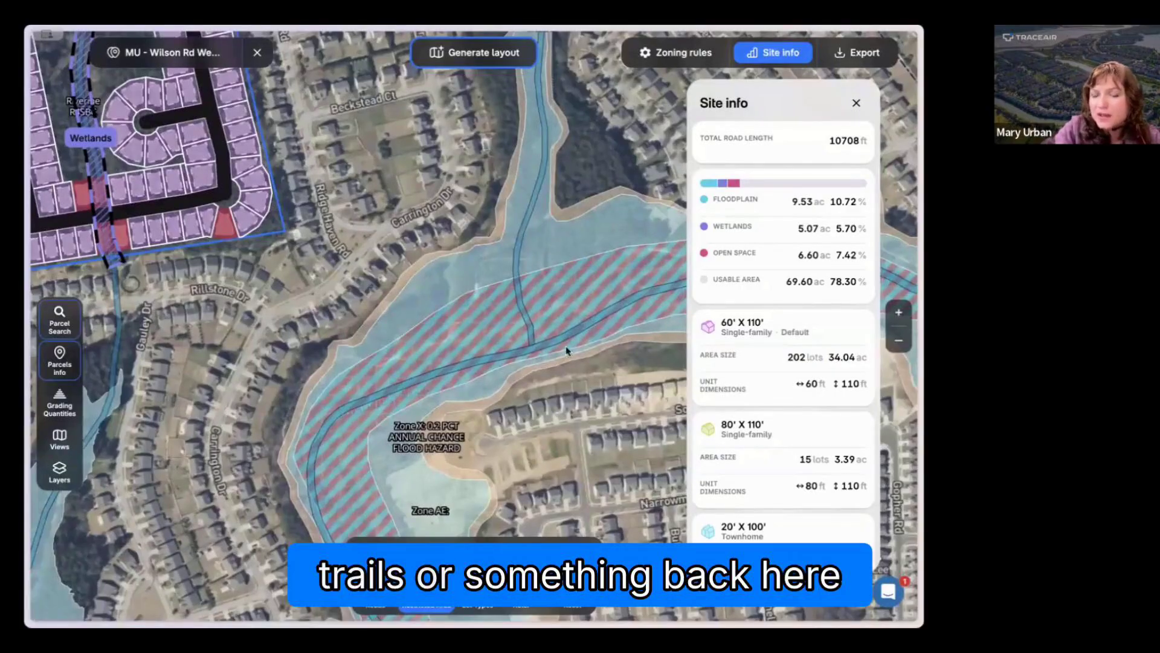
scroll(347, 385, down, 4)
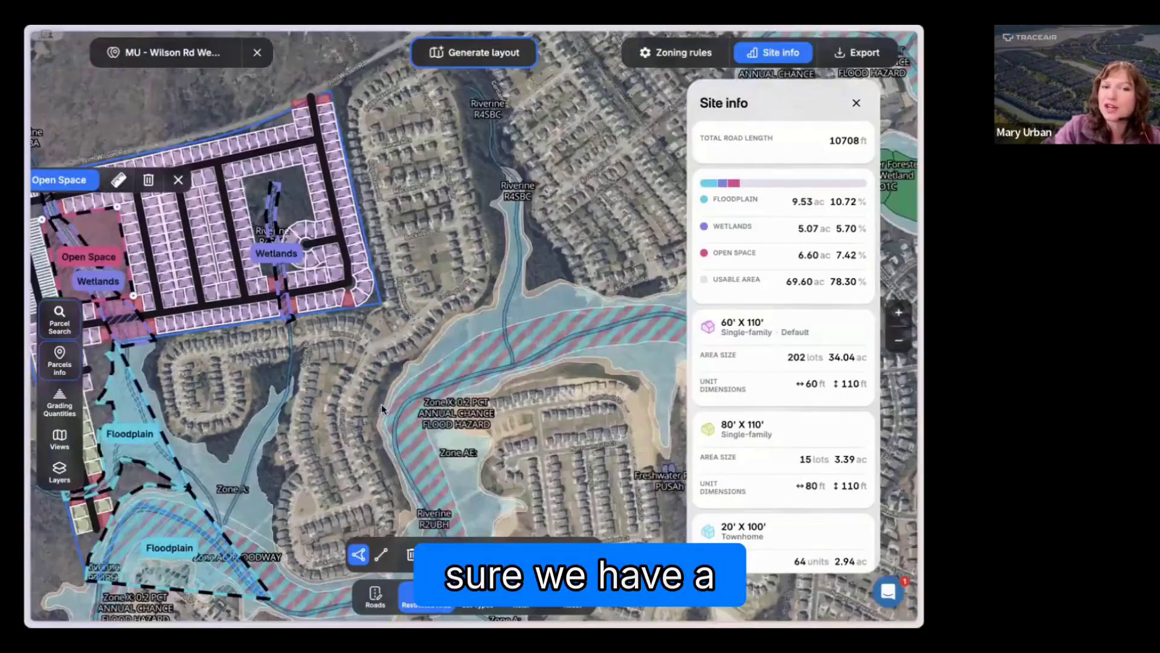
Step: Draw a restricted area over the undeveloped block around the eastern wetlands, following the edges of the surrounding lots and the cul-de-sac
drag(382, 406, 451, 446)
scroll(339, 408, up, 1)
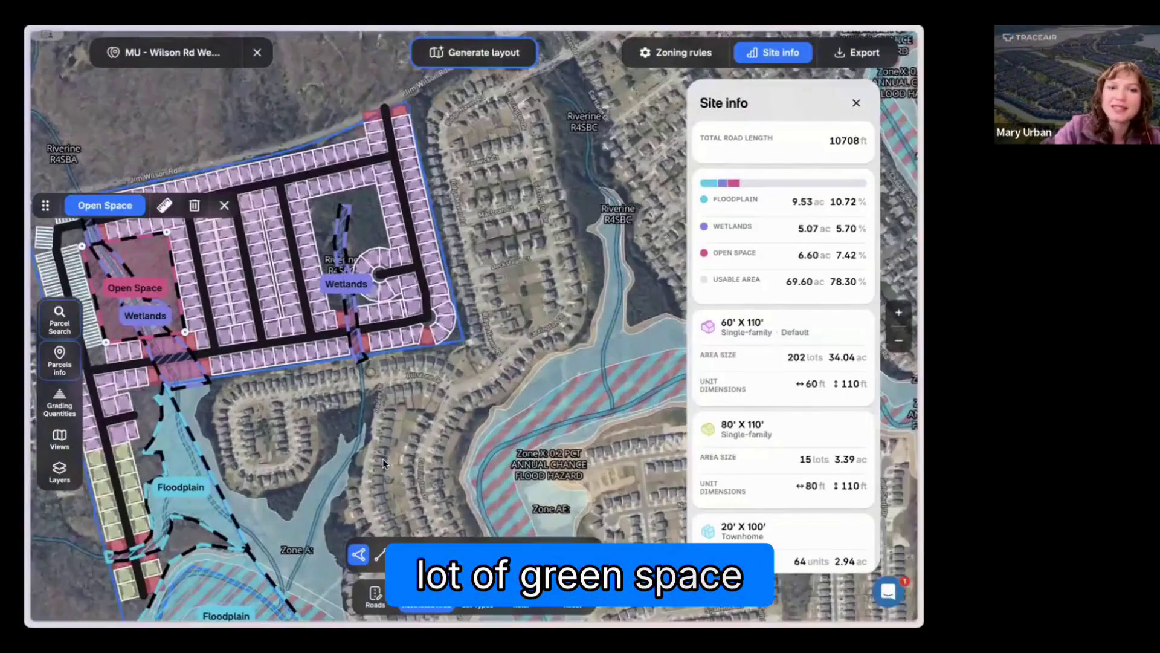
drag(337, 409, 388, 464)
scroll(388, 464, up, 2)
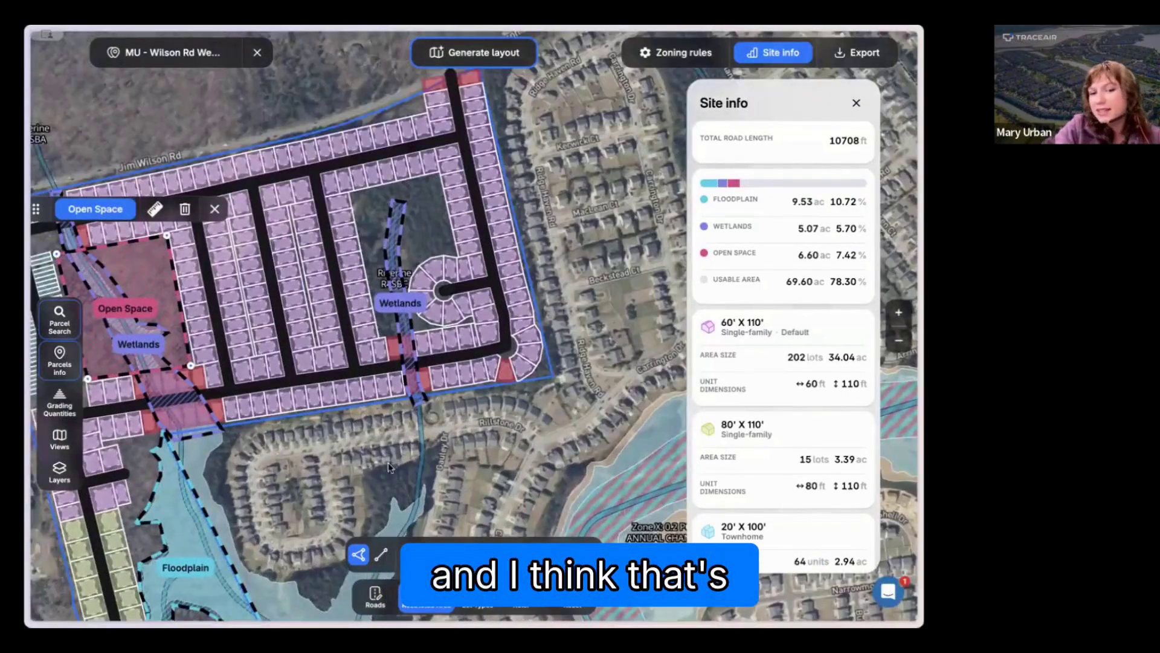
click(354, 195)
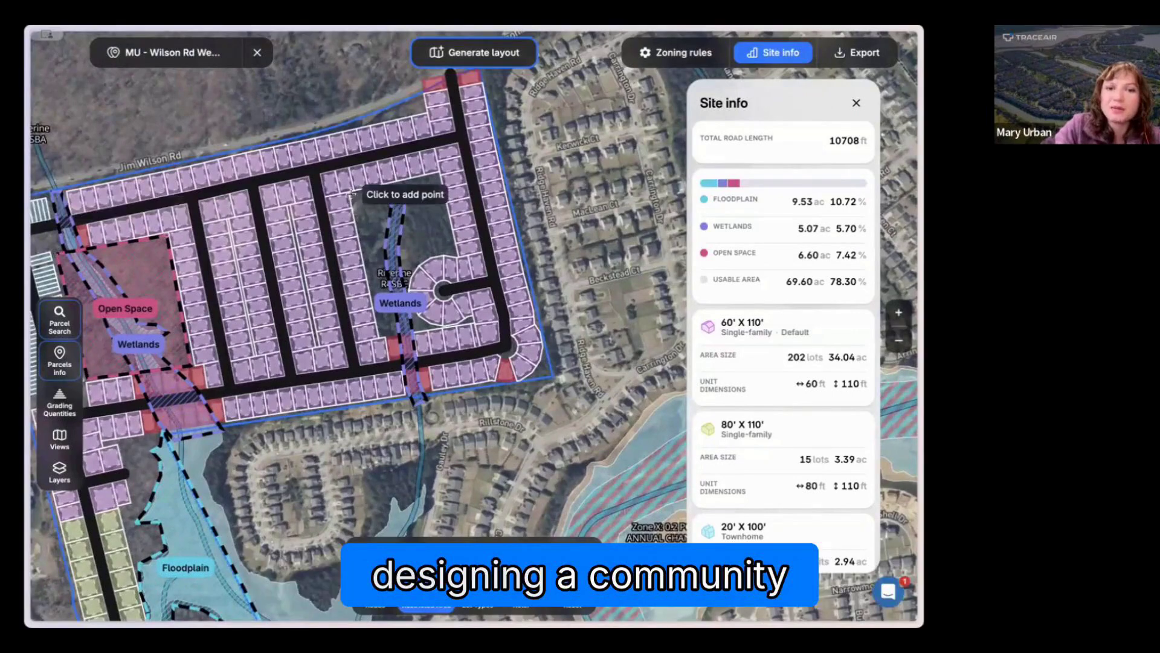
click(350, 194)
click(383, 334)
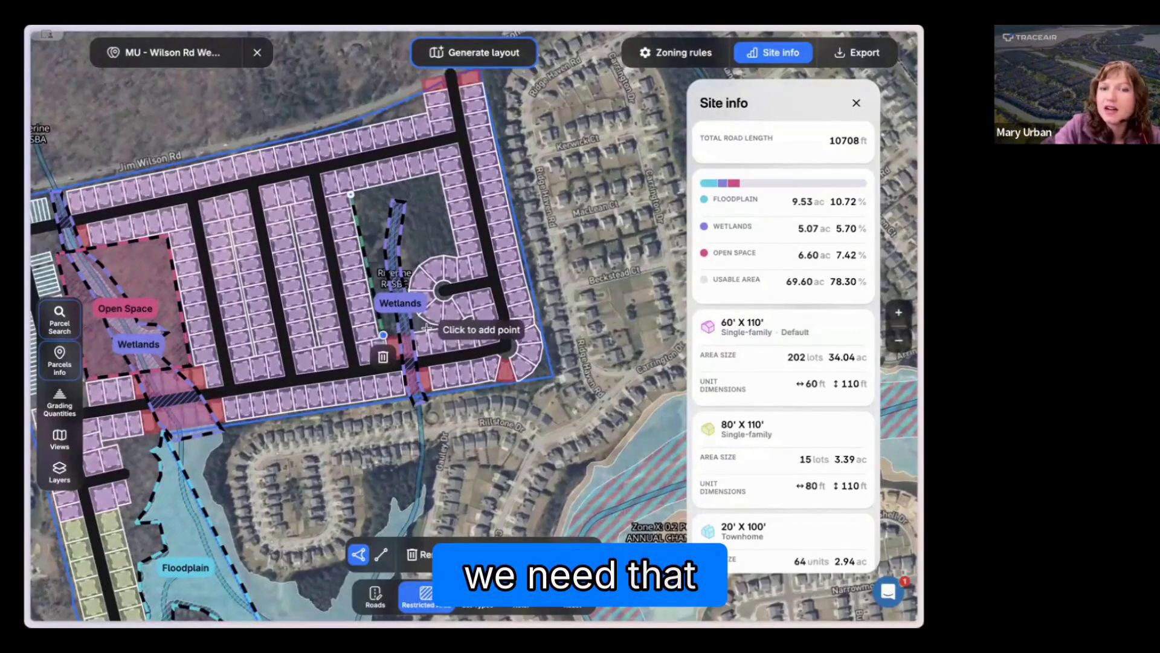
click(427, 327)
click(415, 315)
click(403, 291)
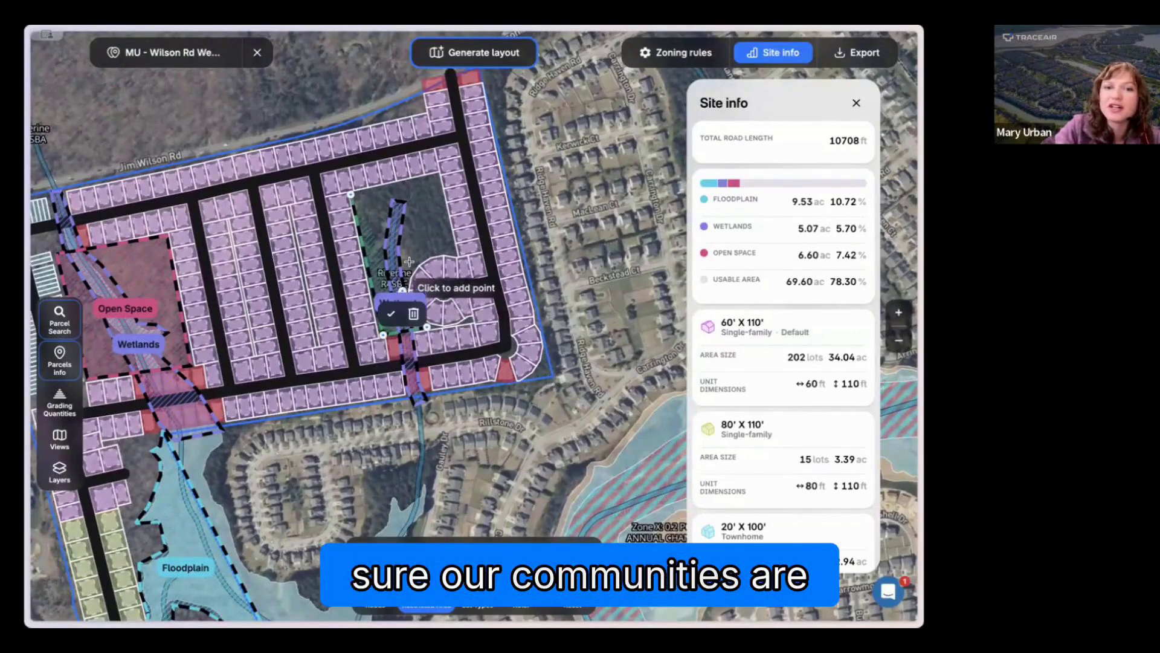
click(410, 262)
click(448, 246)
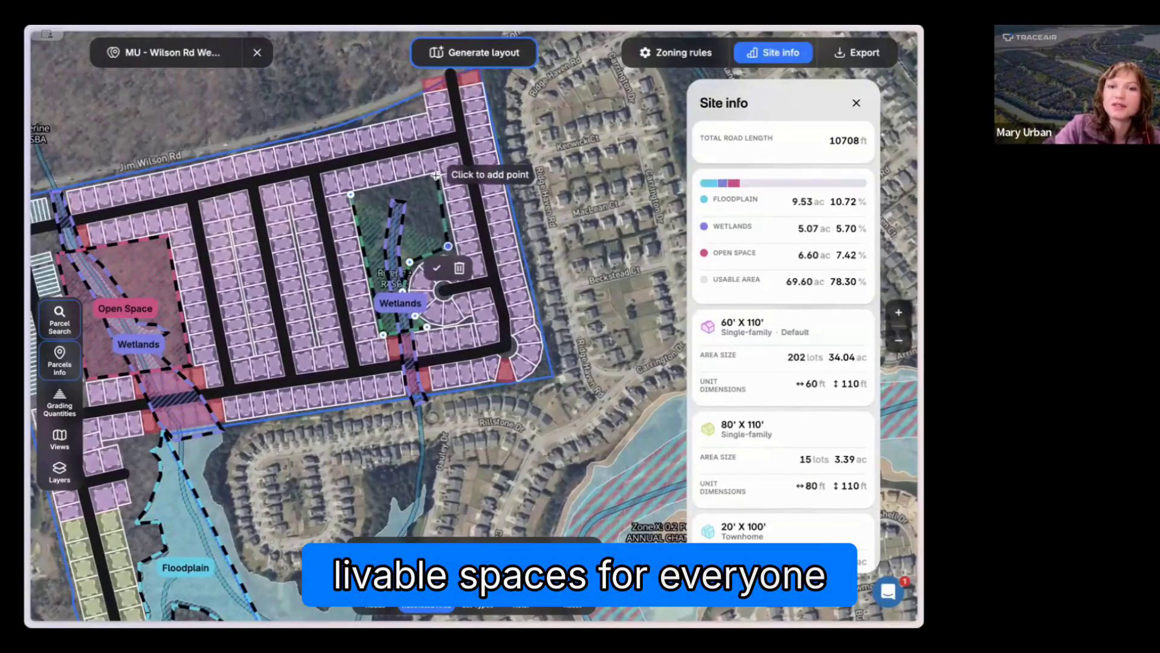
click(436, 175)
click(351, 197)
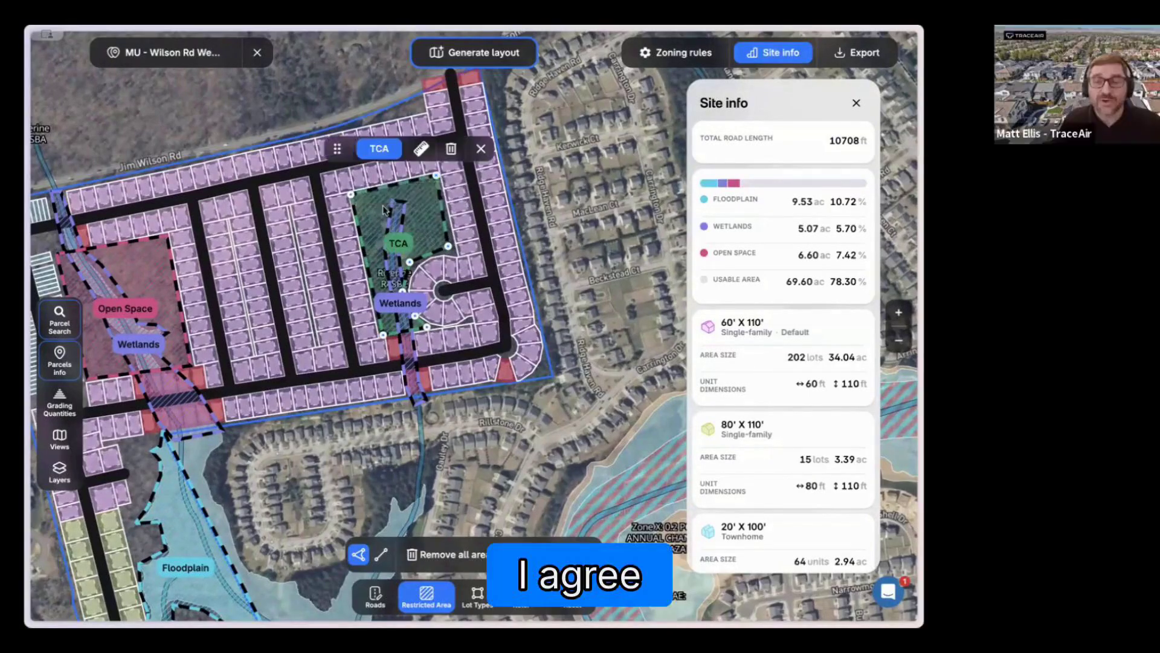
Step: Classify the restricted area around the eastern wetlands as Open Space and deselect it
click(379, 149)
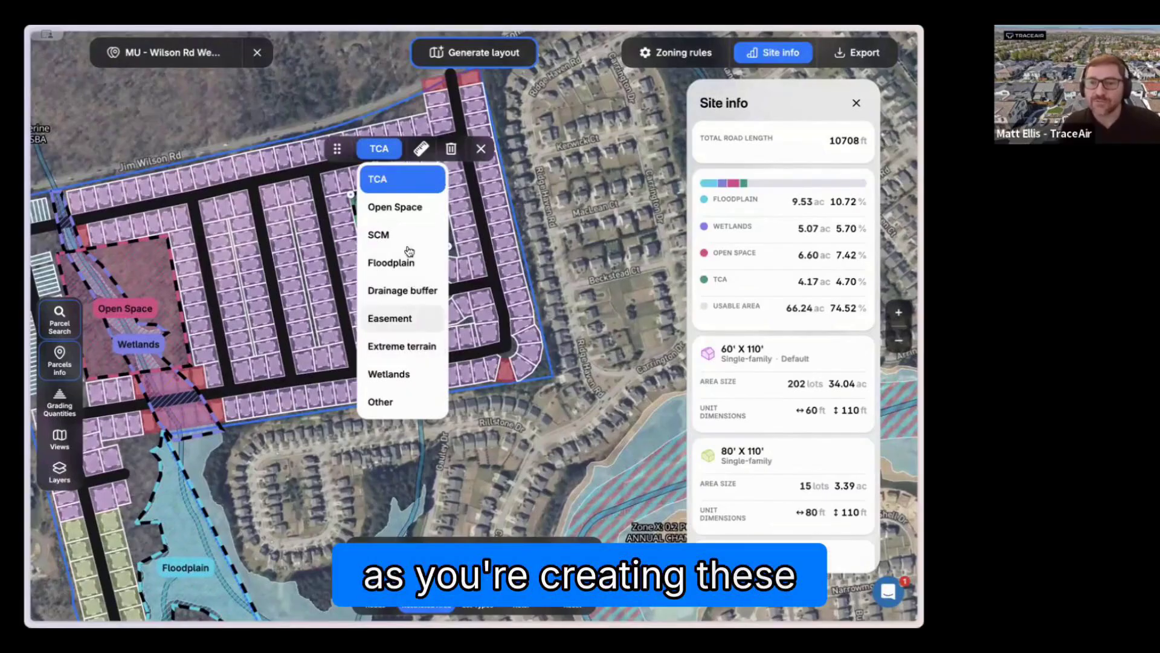
click(404, 211)
click(497, 148)
Step: Draw a four-cornered restricted area over the single lot just east of the eastern open space and classify it as Open Space
scroll(538, 216, down, 1)
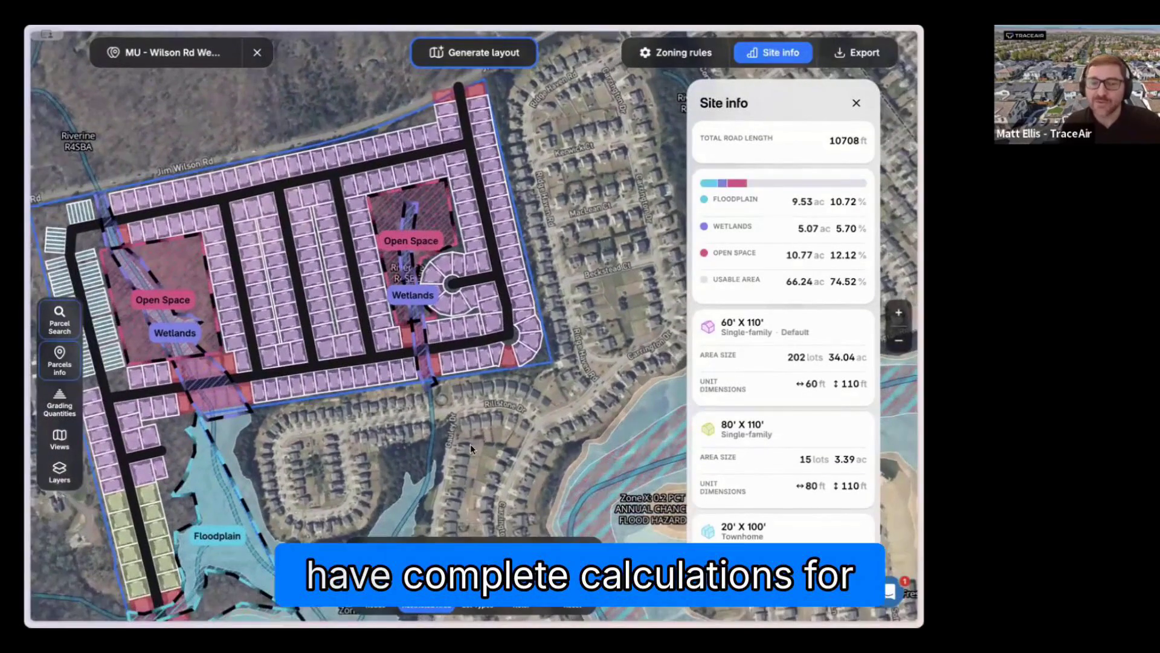
drag(470, 442, 503, 444)
drag(374, 427, 377, 415)
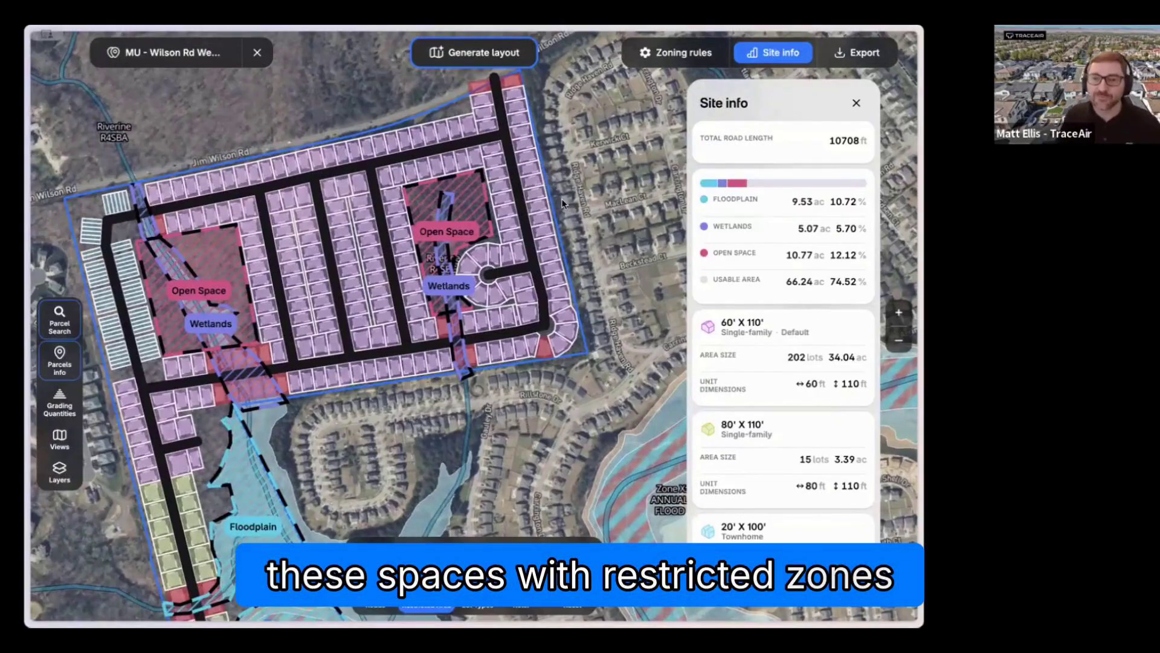
scroll(503, 174, up, 1)
scroll(504, 175, up, 5)
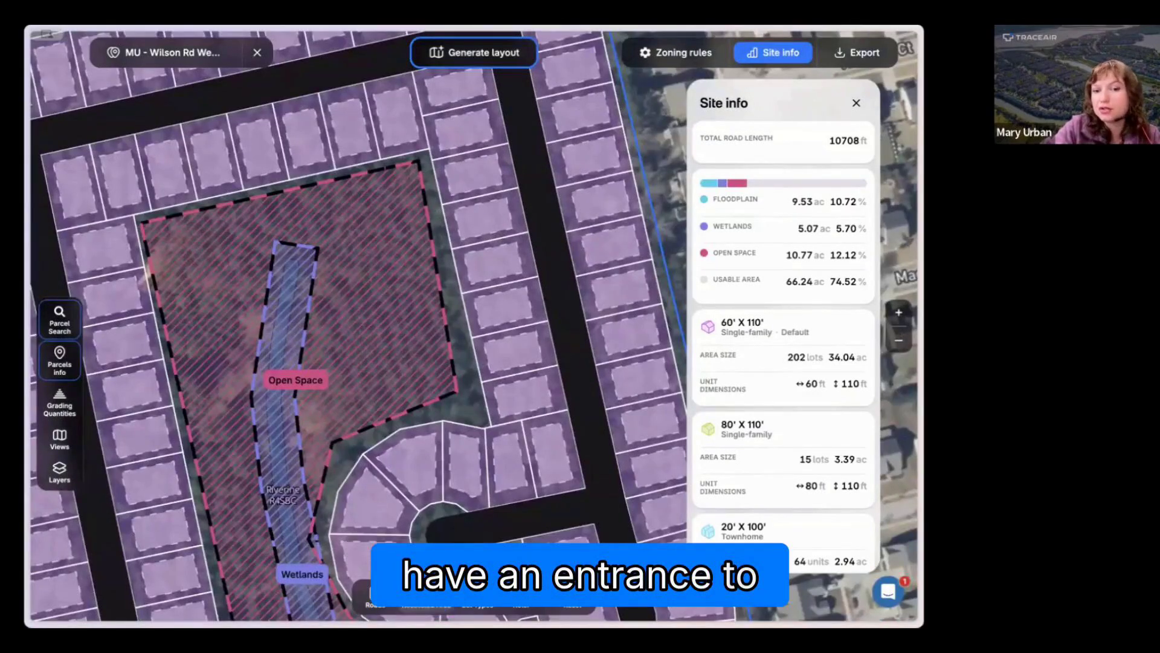
click(424, 594)
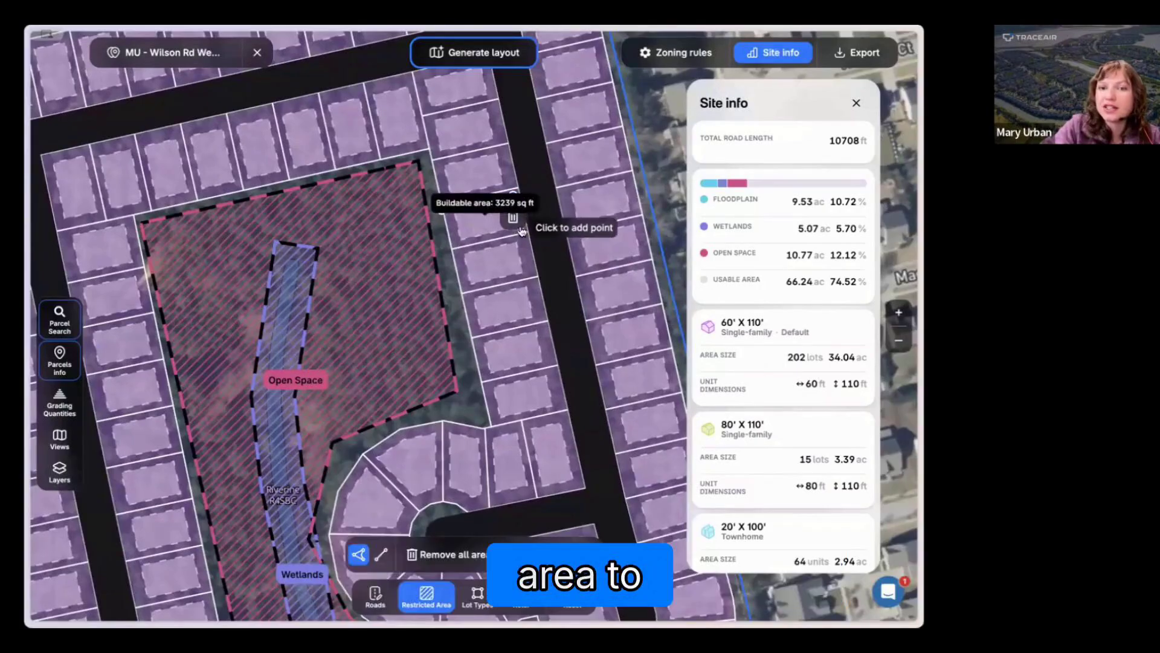
click(523, 230)
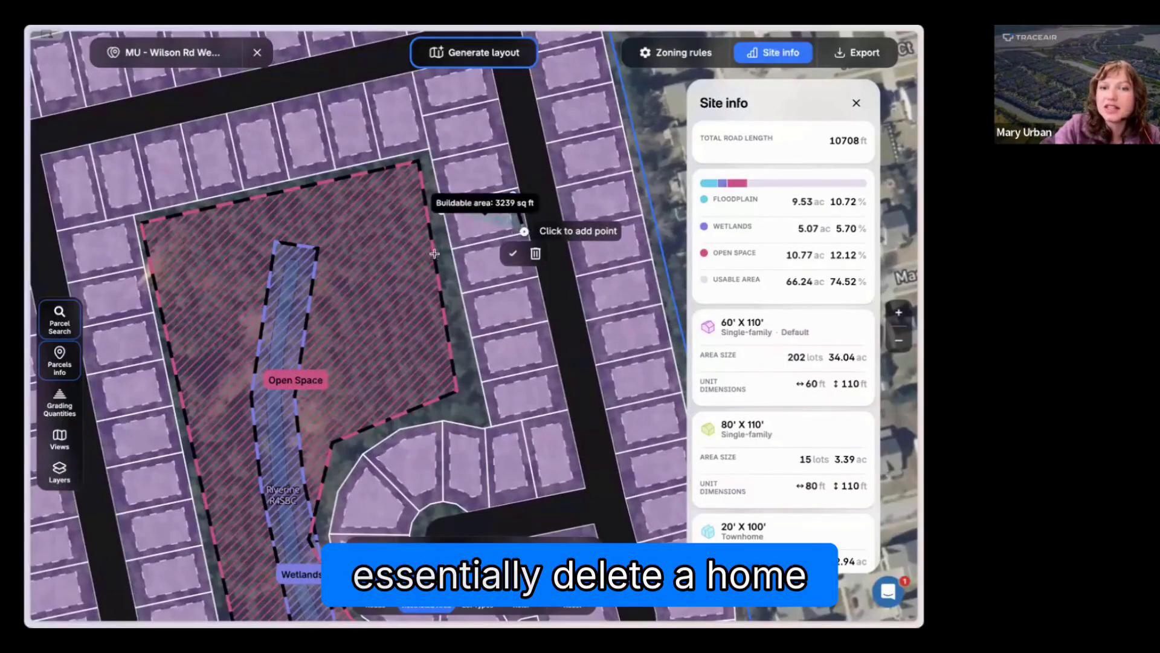
click(442, 211)
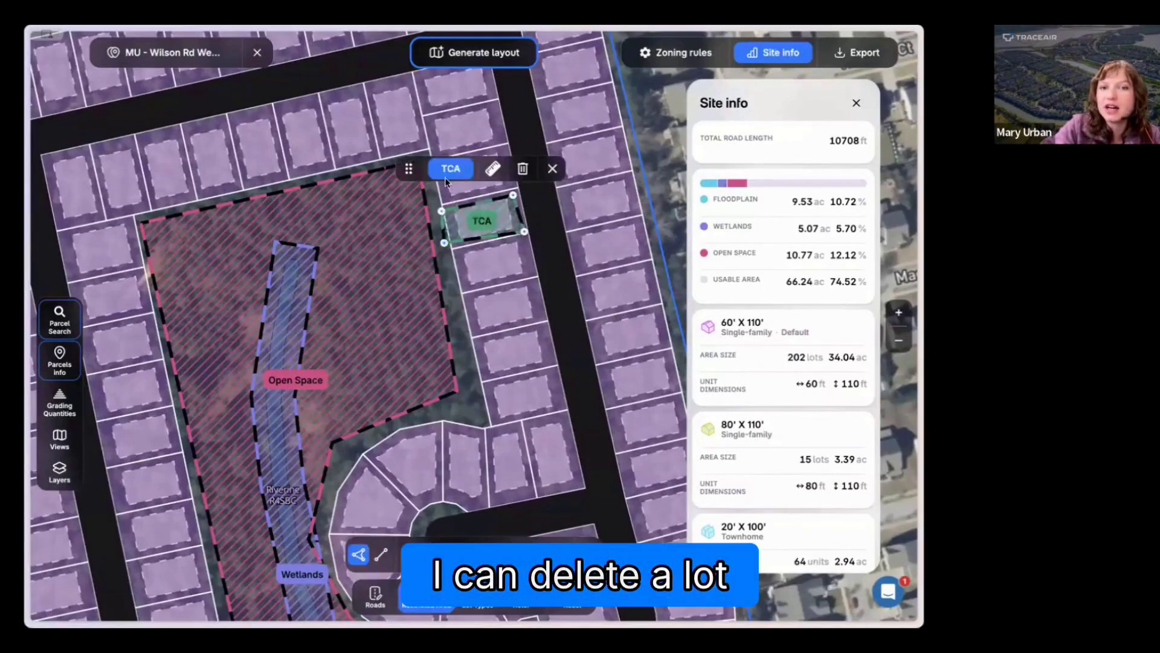
click(447, 173)
click(467, 226)
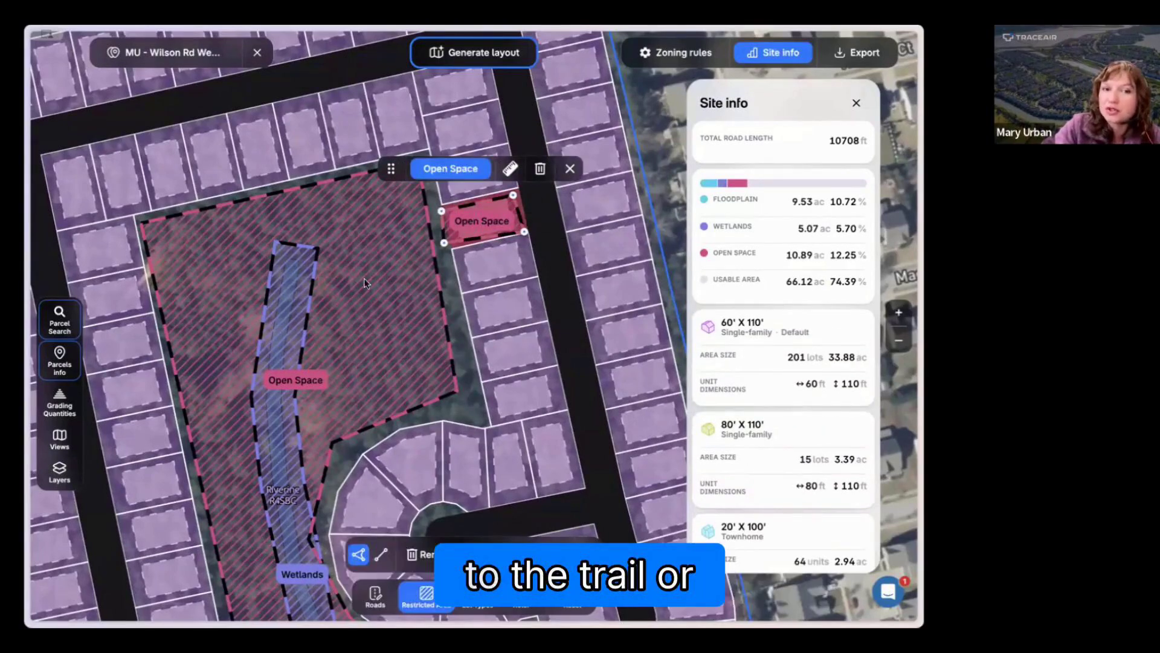
Step: Check the open space and usable area figures in the site info against the whole tract
scroll(480, 295, down, 3)
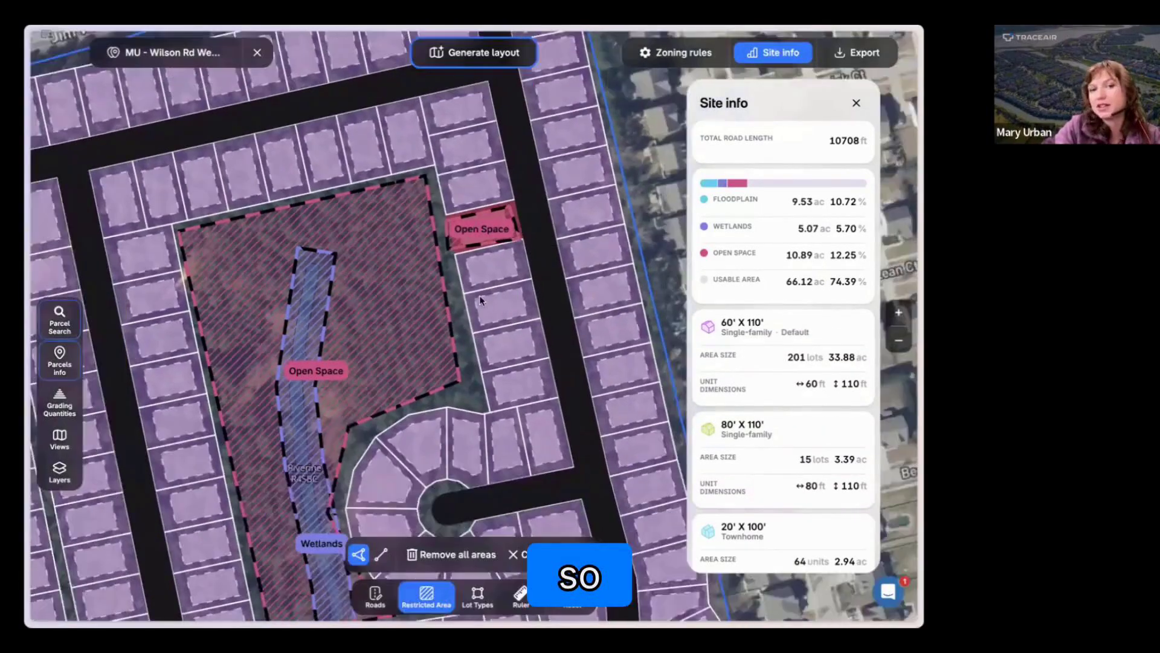
scroll(480, 295, down, 5)
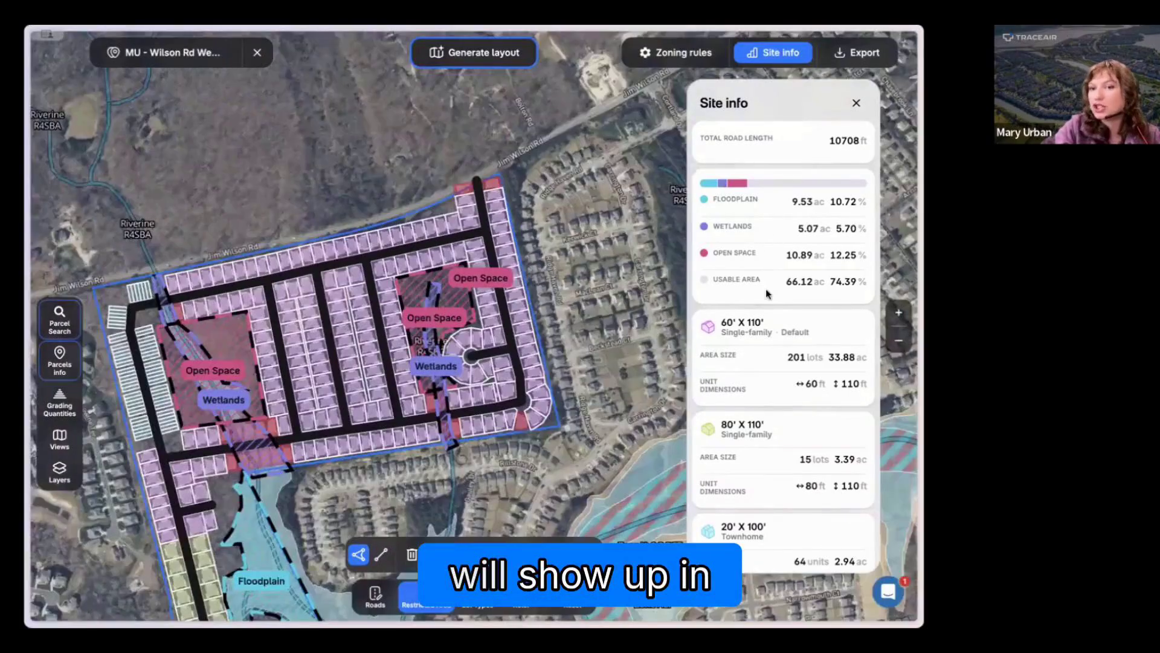
scroll(766, 289, up, 1)
scroll(488, 498, down, 2)
drag(488, 495, 491, 365)
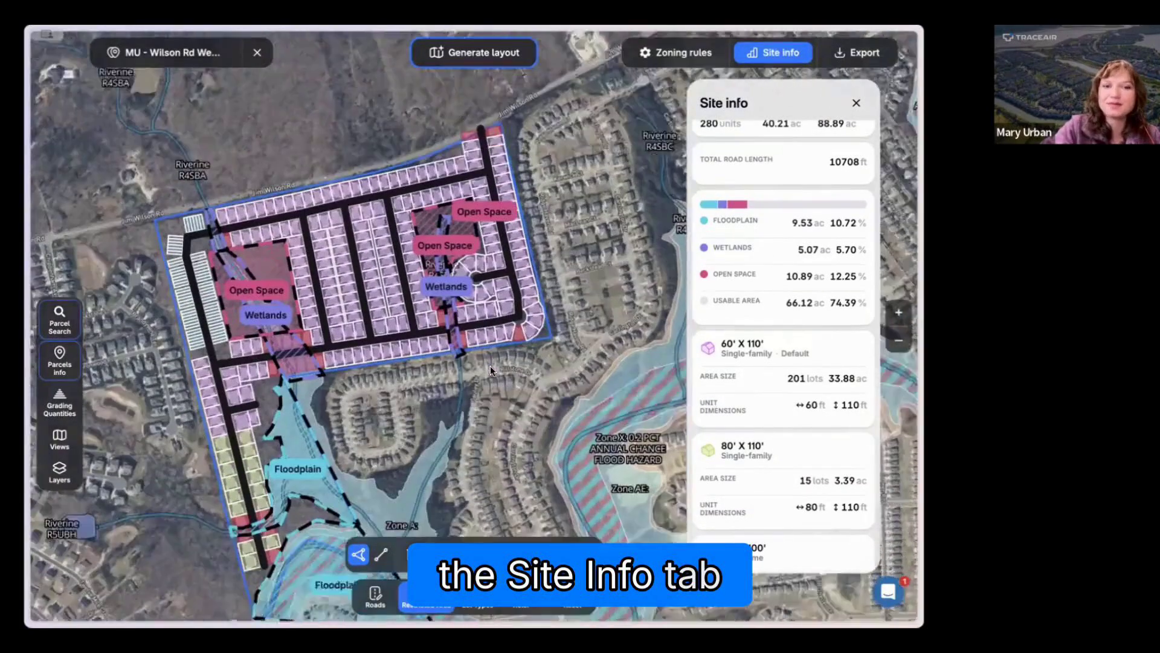
scroll(404, 409, down, 2)
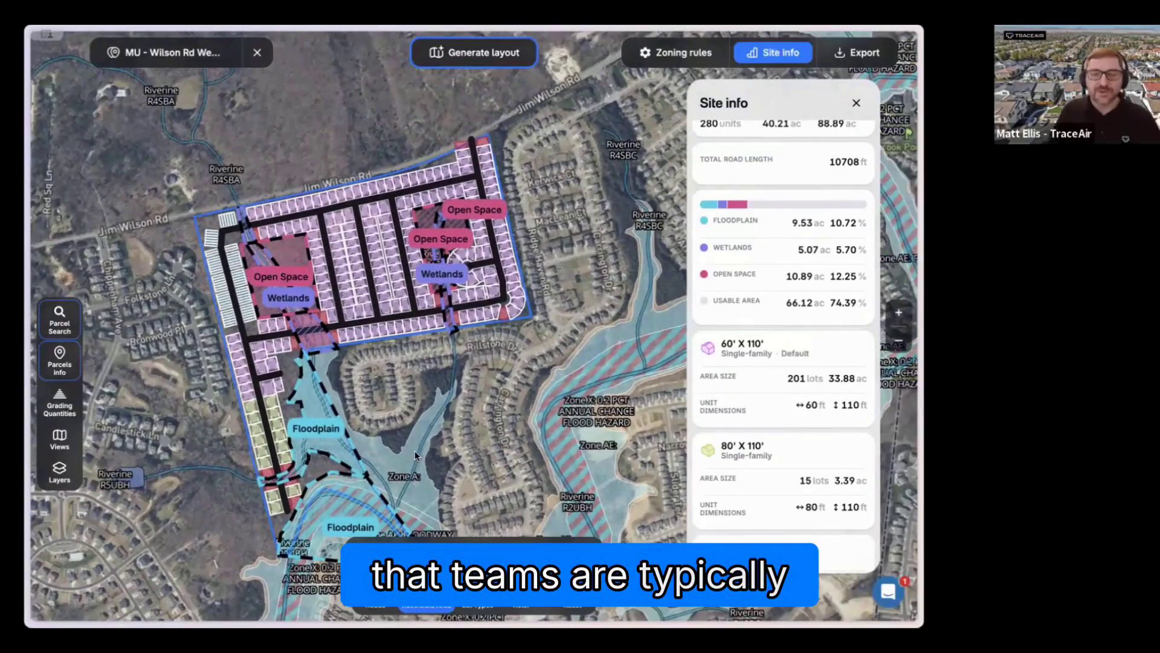
drag(415, 451, 415, 397)
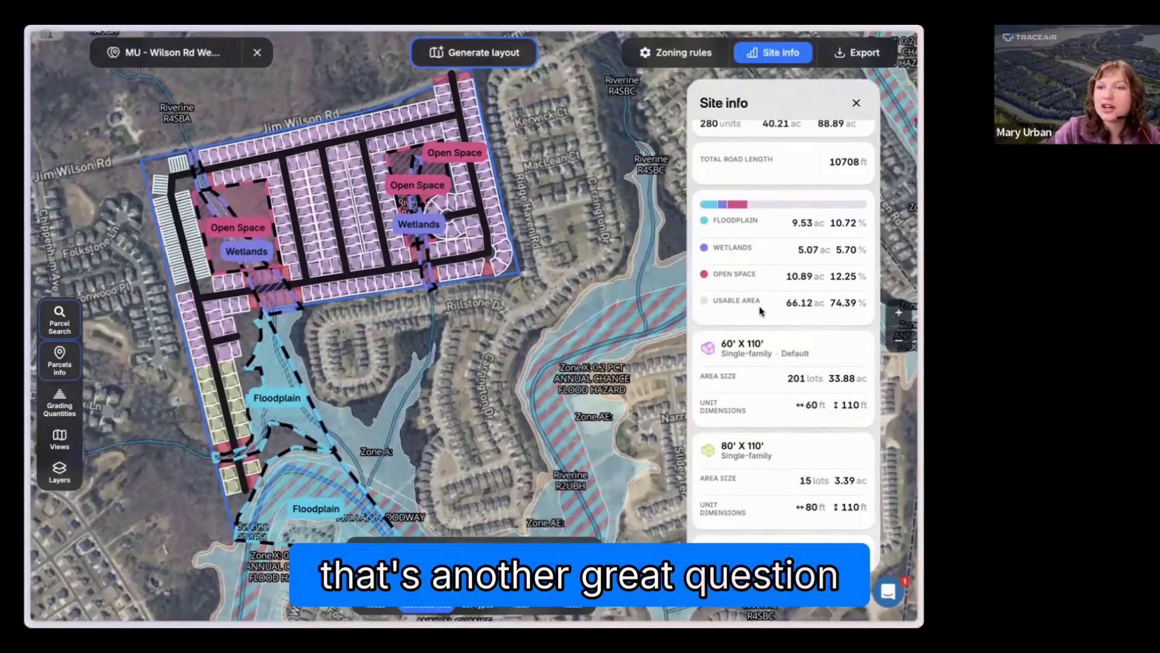
Step: Read the total road length and the lot counts and acreage of the 60' x 110' and 80' x 110' lots
scroll(759, 306, up, 1)
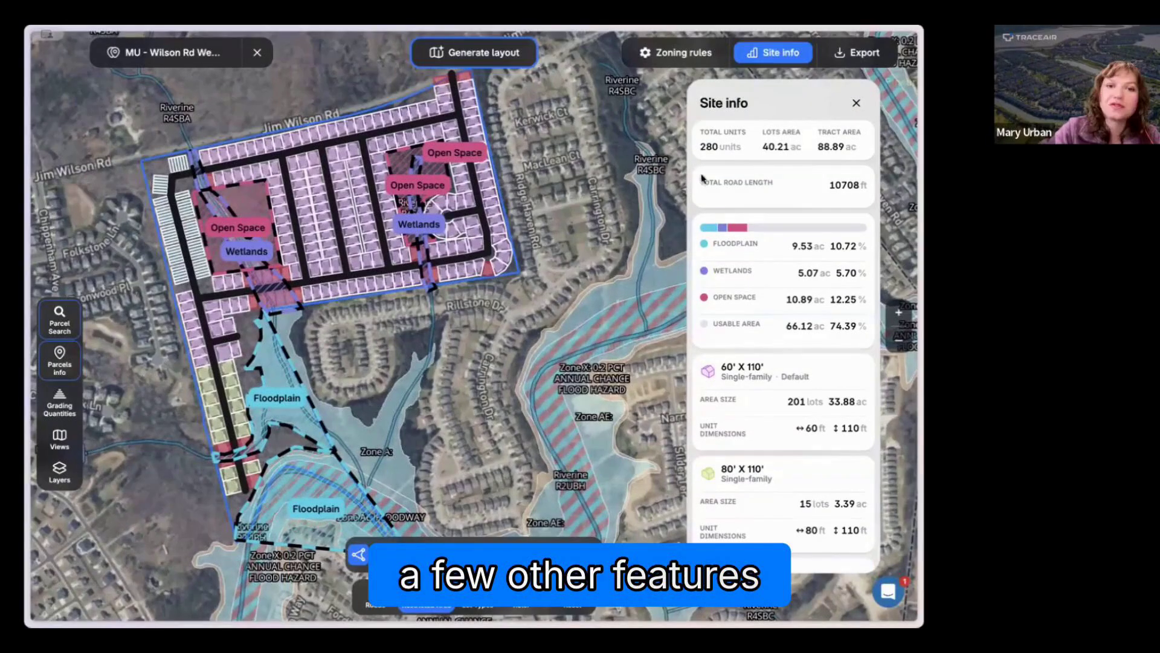
drag(699, 180, 879, 194)
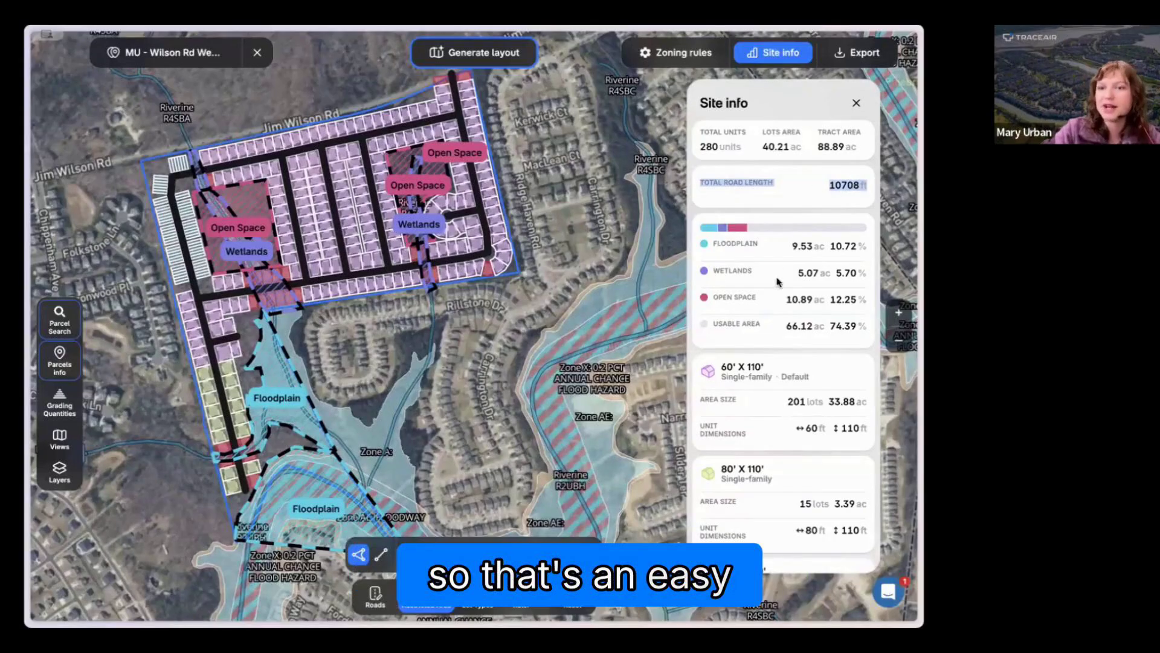
scroll(778, 283, down, 3)
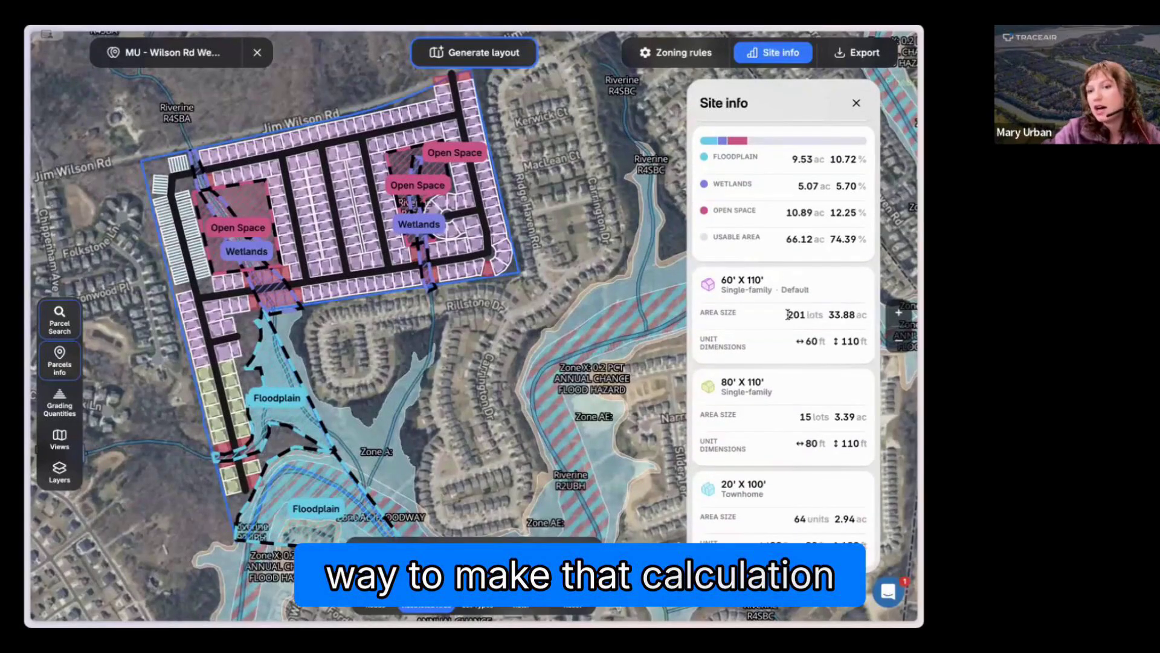
drag(788, 314, 869, 317)
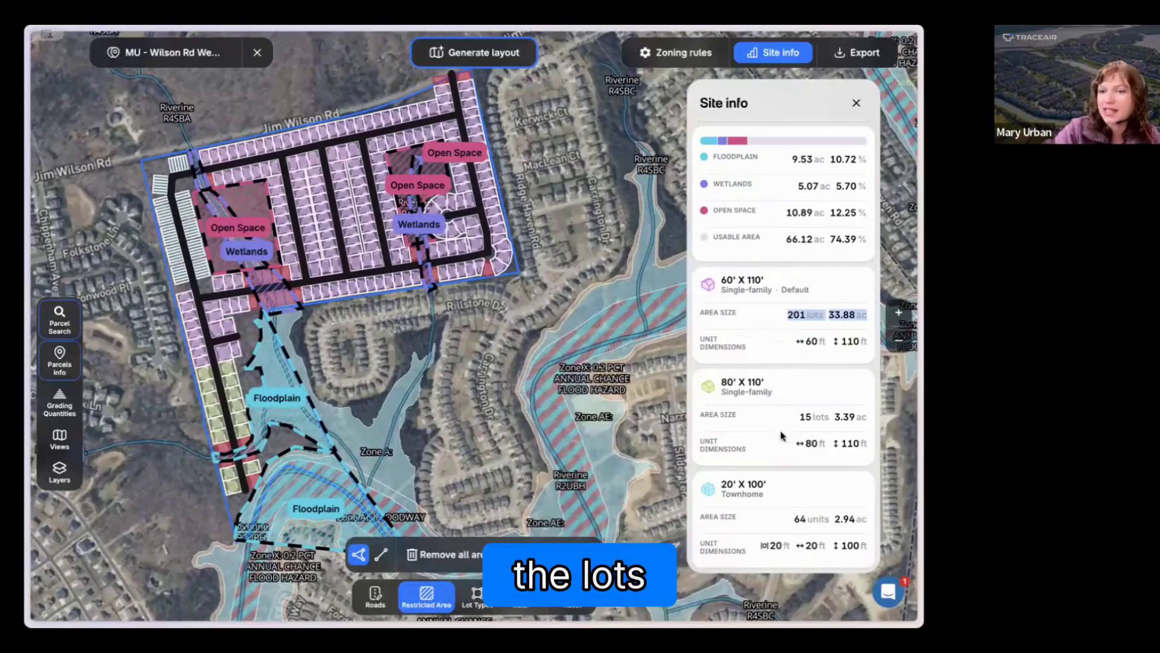
drag(799, 417, 868, 418)
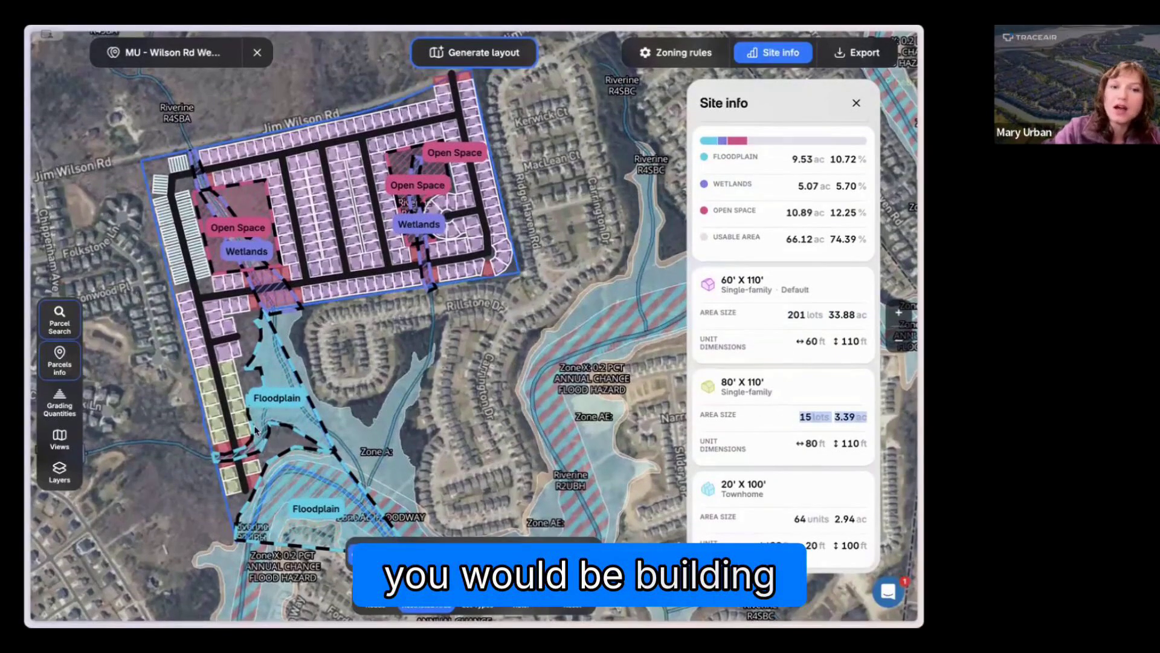
Step: Turn on Grading Quantities for the tract and check the cut, fill and topsoil removal volumes in the site info
click(59, 405)
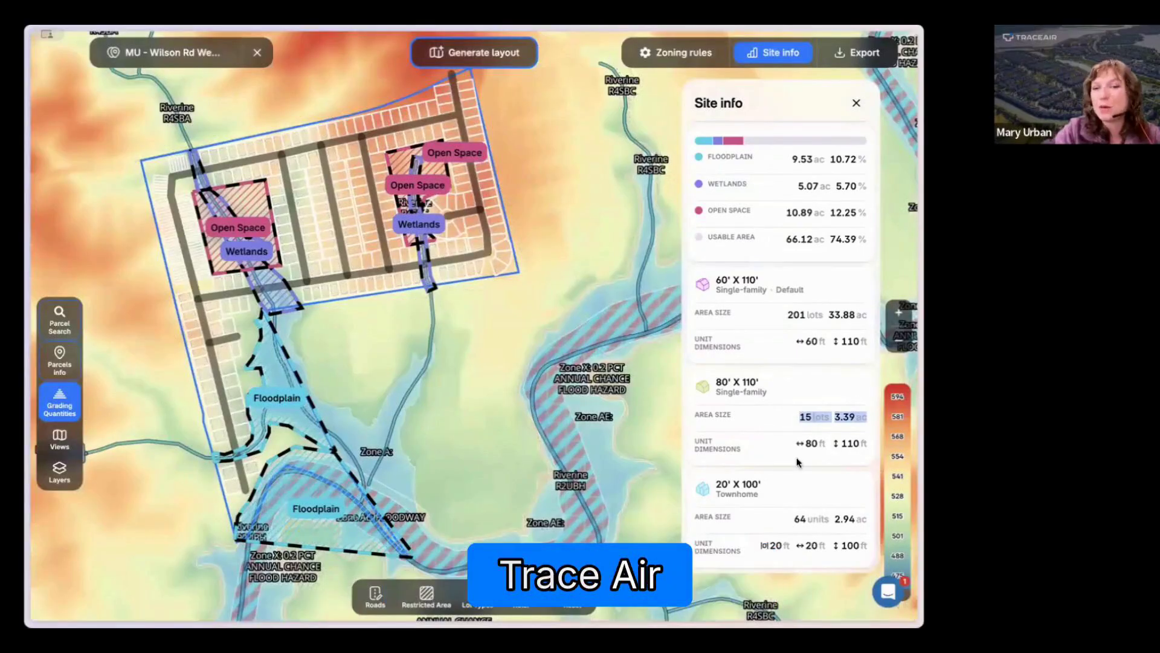
scroll(734, 466, down, 2)
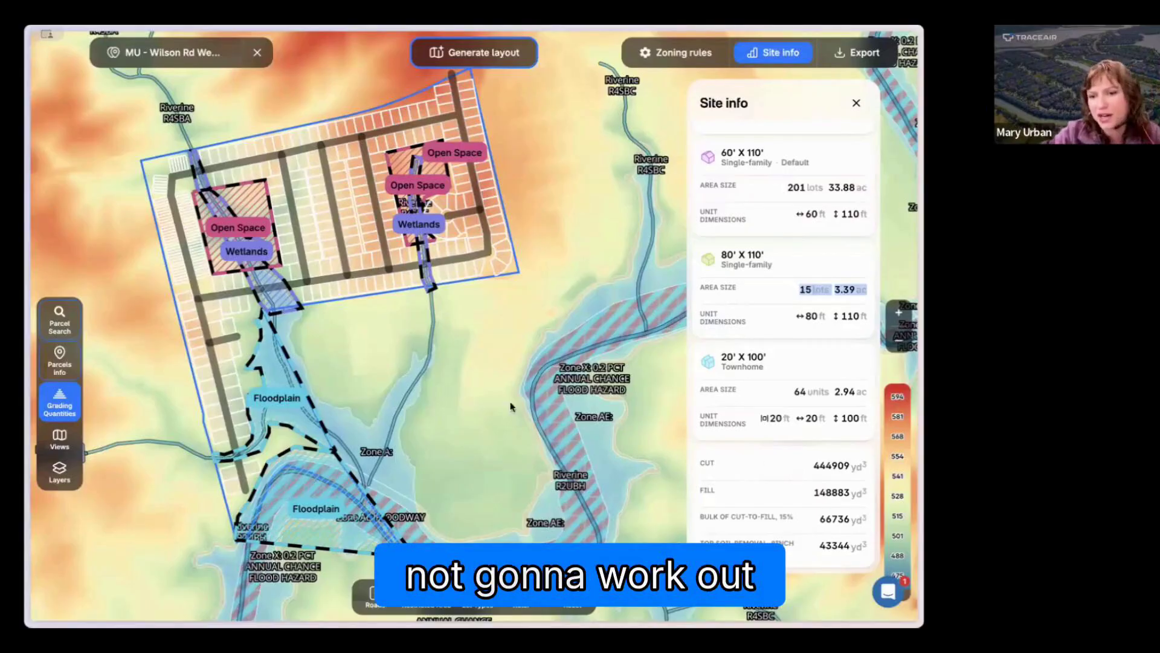
drag(459, 391, 486, 415)
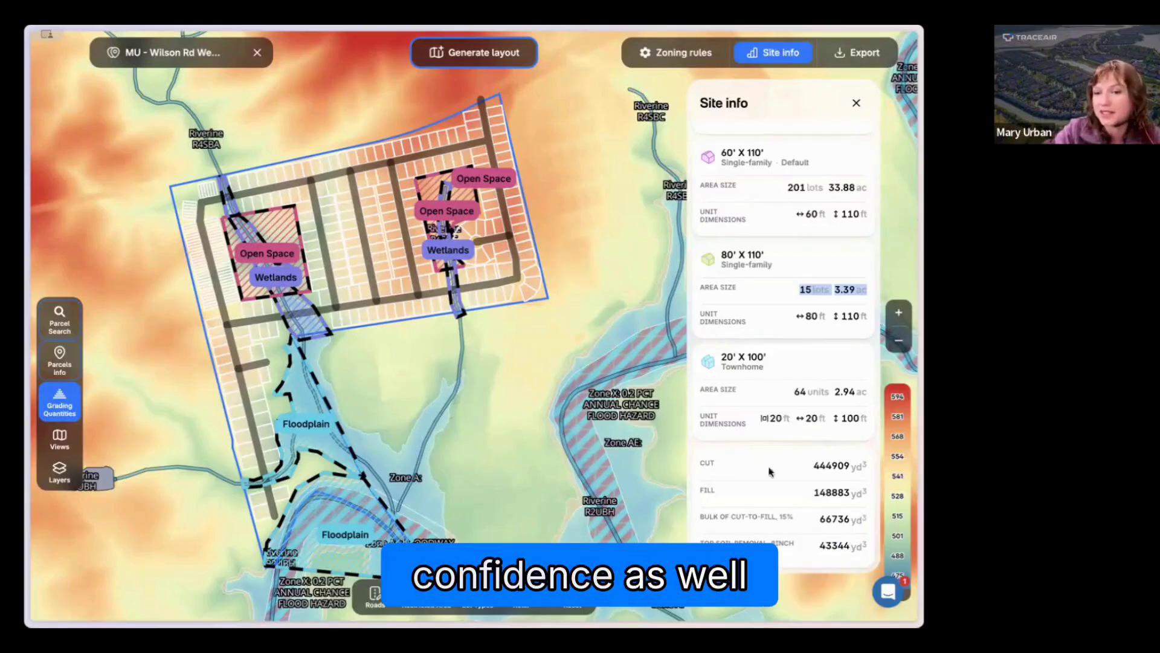
drag(401, 387, 427, 416)
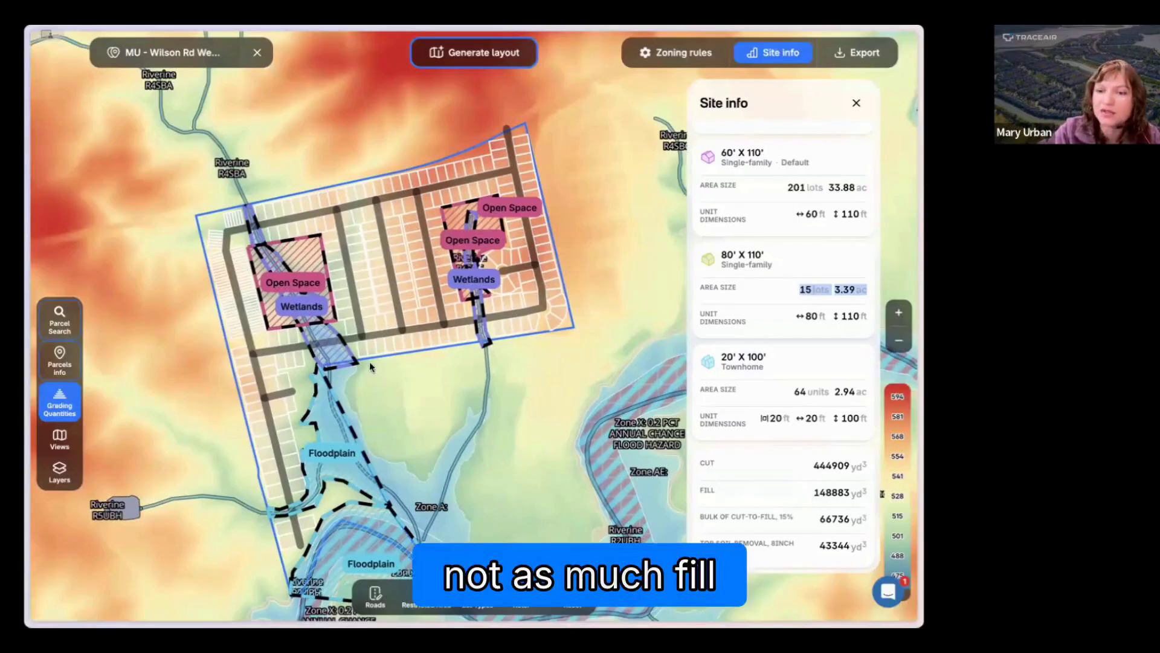
Step: Examine the individual lot pad elevations along the tract's southern road and compare them with the grading across the whole tract
scroll(371, 366, up, 3)
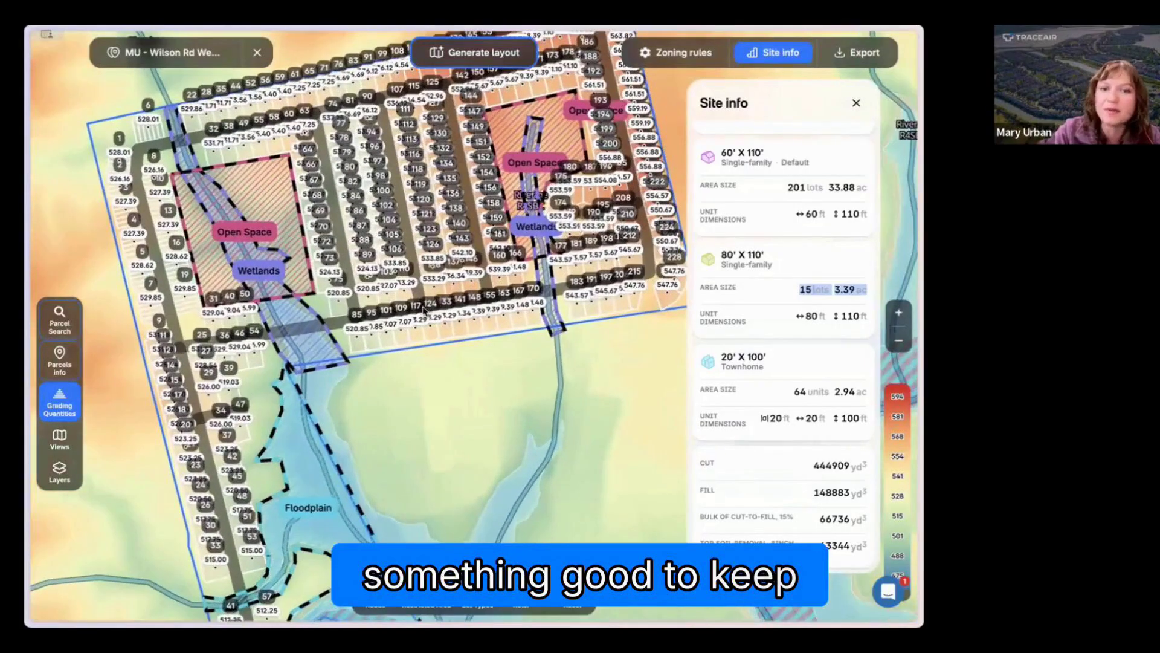
scroll(424, 308, up, 5)
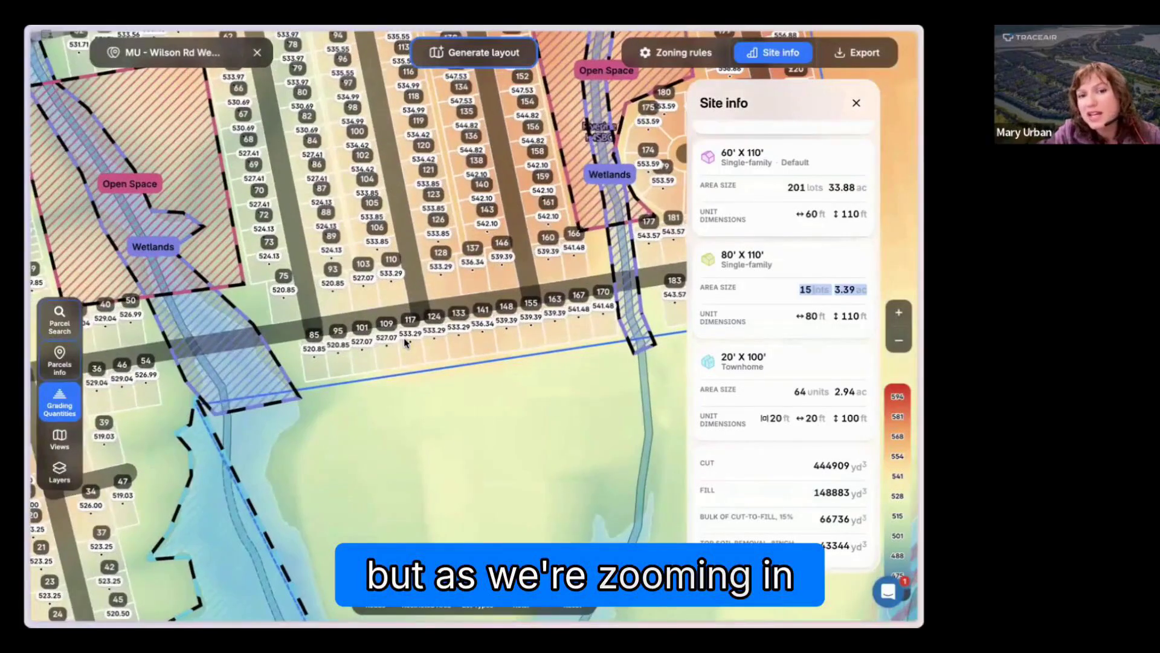
scroll(404, 337, up, 5)
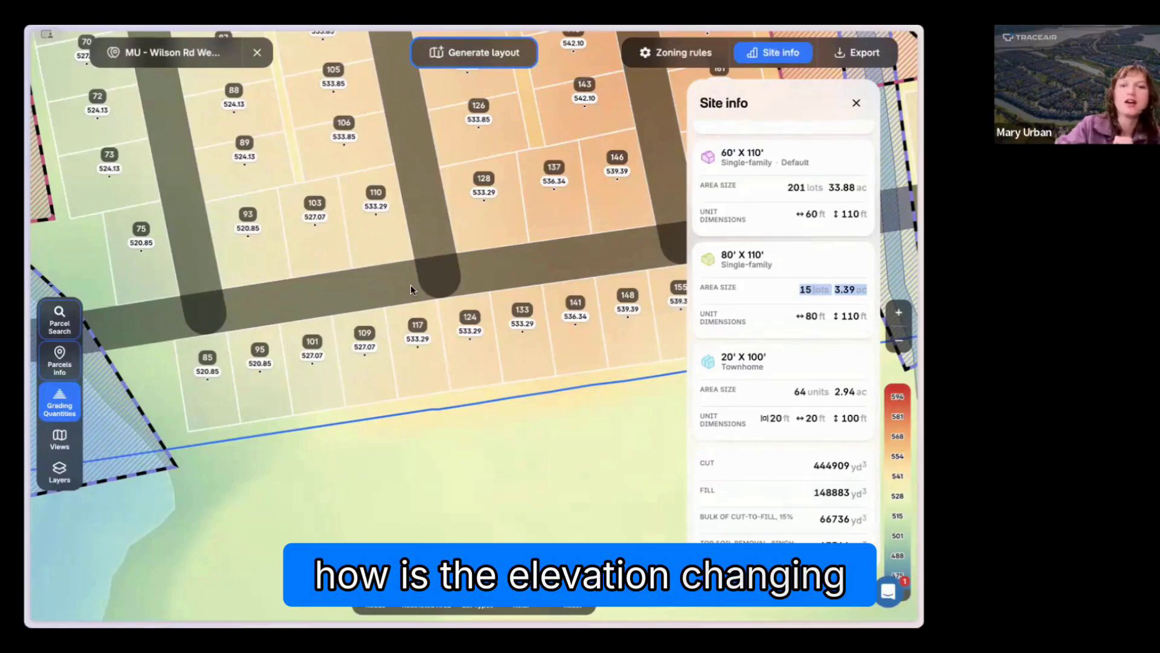
scroll(440, 467, down, 2)
scroll(439, 467, down, 4)
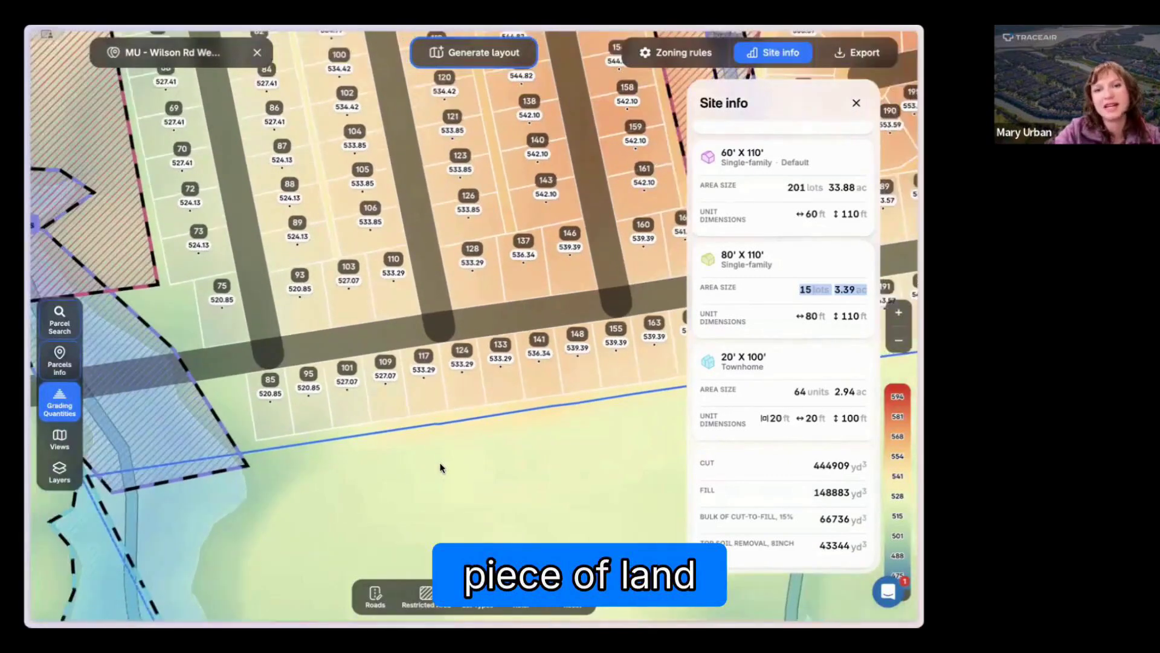
scroll(442, 469, down, 4)
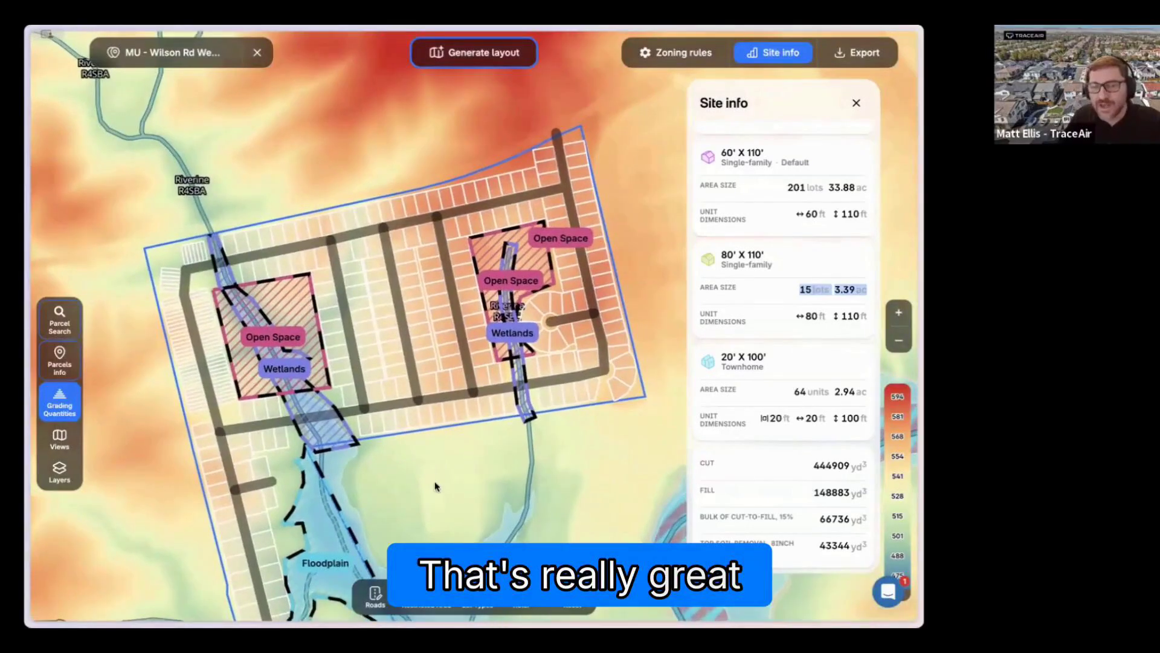
drag(434, 482, 421, 443)
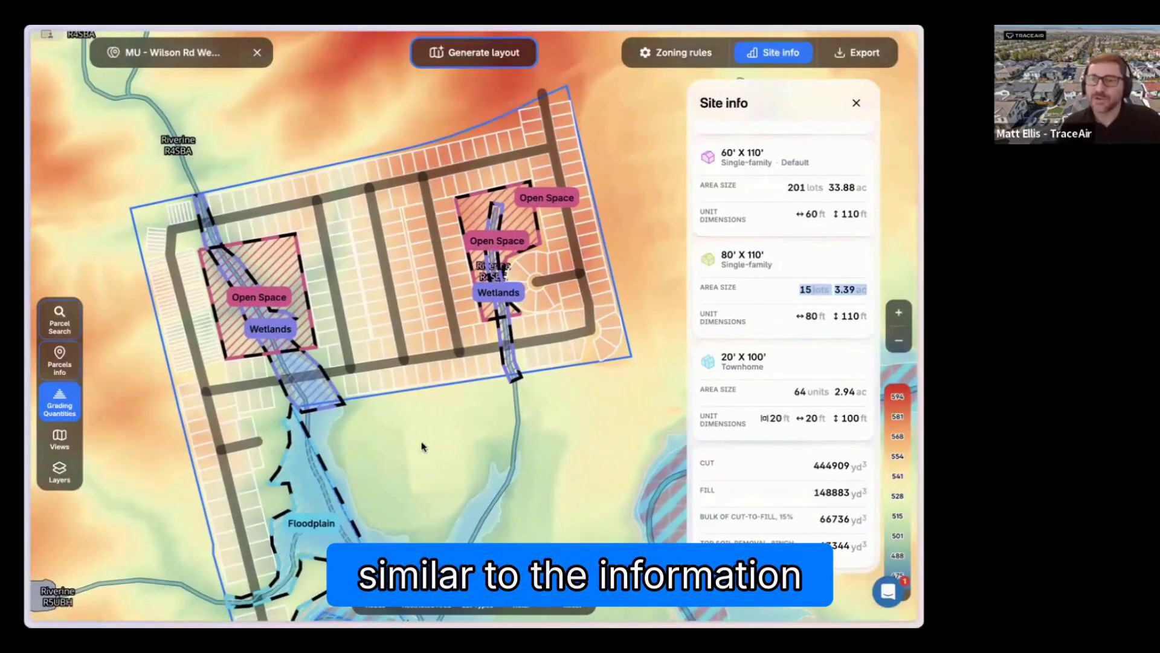
Step: Look through the additional data offered for the tract, add Lidar Topo to the request, and dismiss it without sending
drag(447, 454, 436, 413)
scroll(436, 414, down, 4)
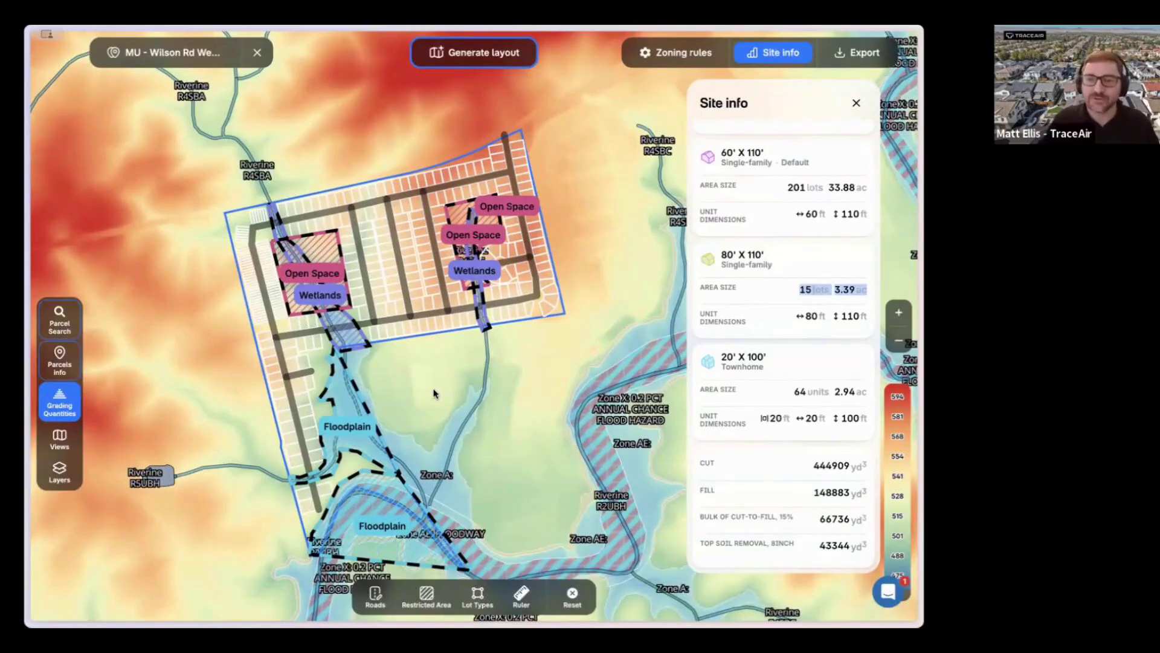
drag(433, 393, 409, 375)
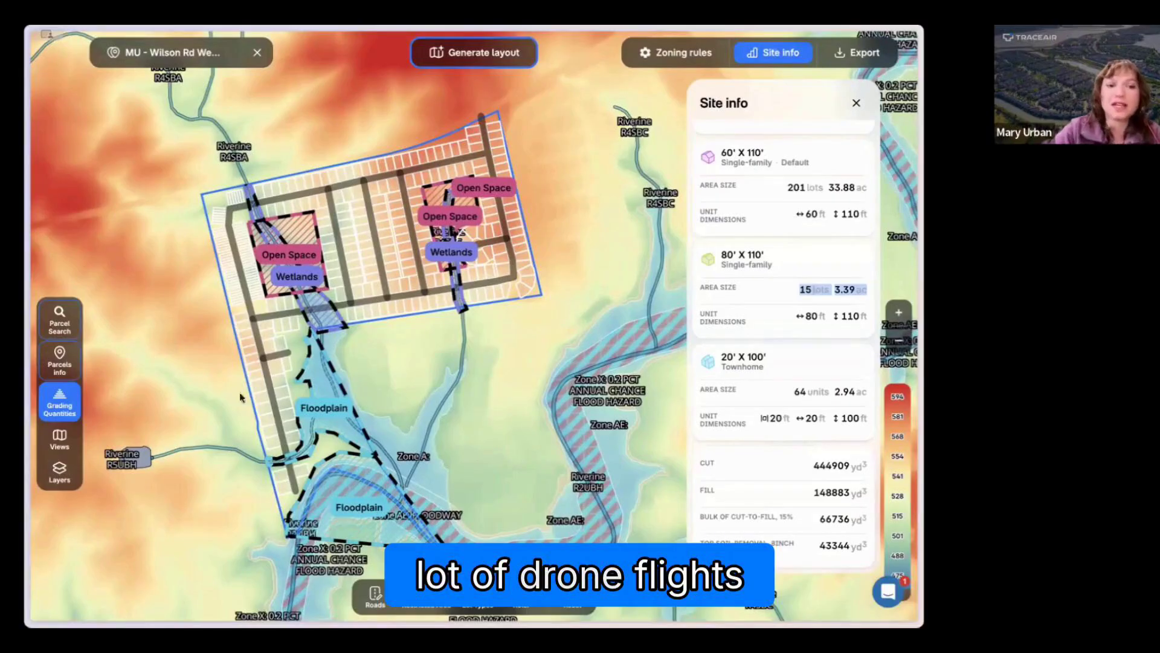
click(60, 438)
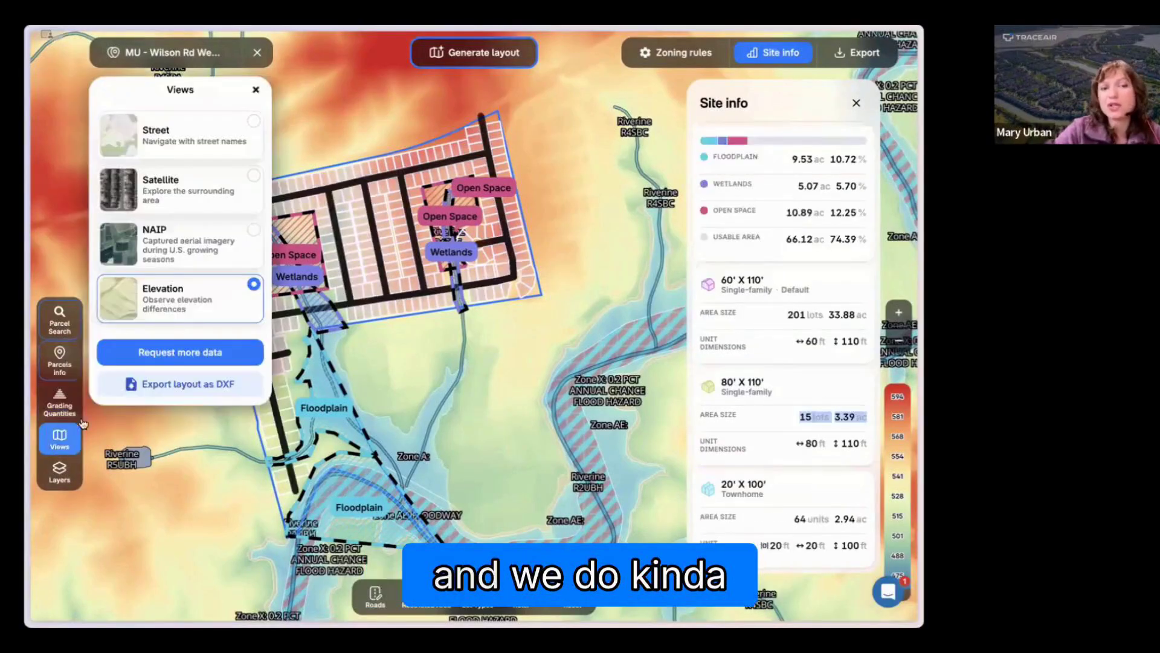
click(166, 353)
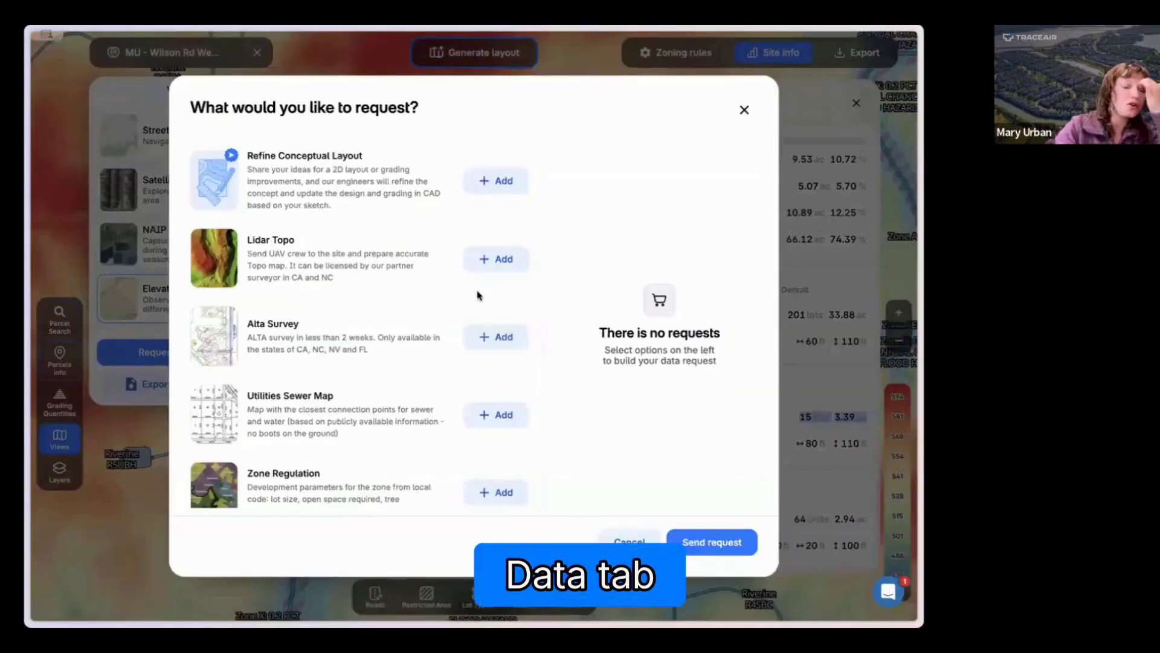
click(492, 260)
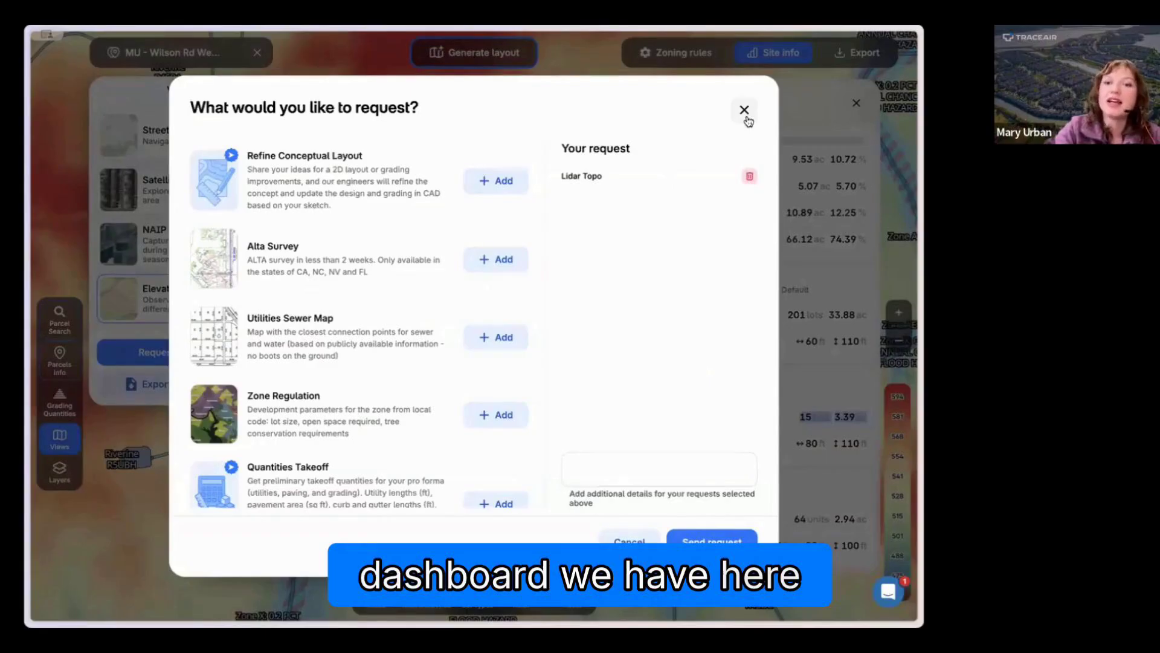
click(743, 111)
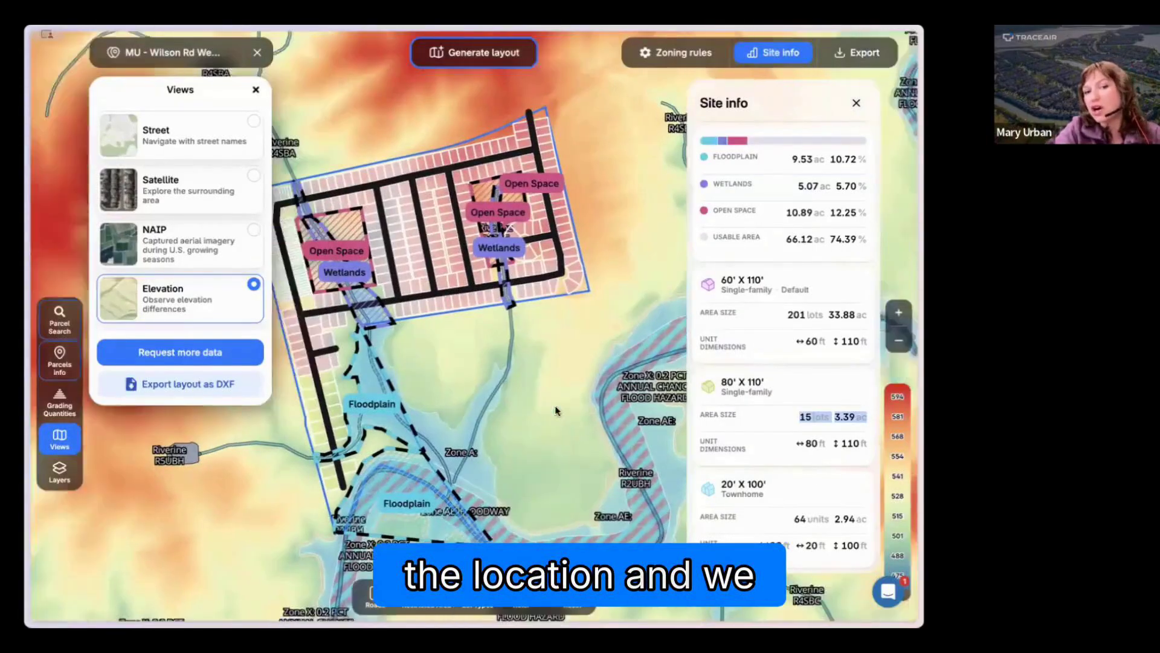
Step: Switch the base map from Elevation to Satellite and close the view options
drag(556, 410, 589, 411)
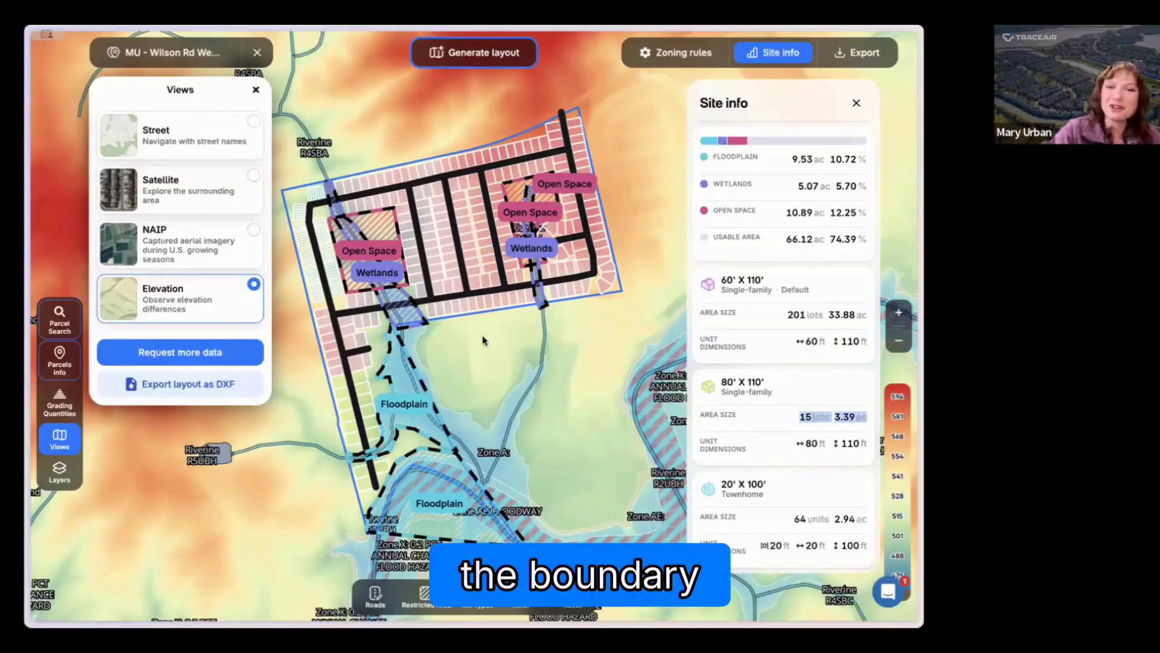
click(192, 180)
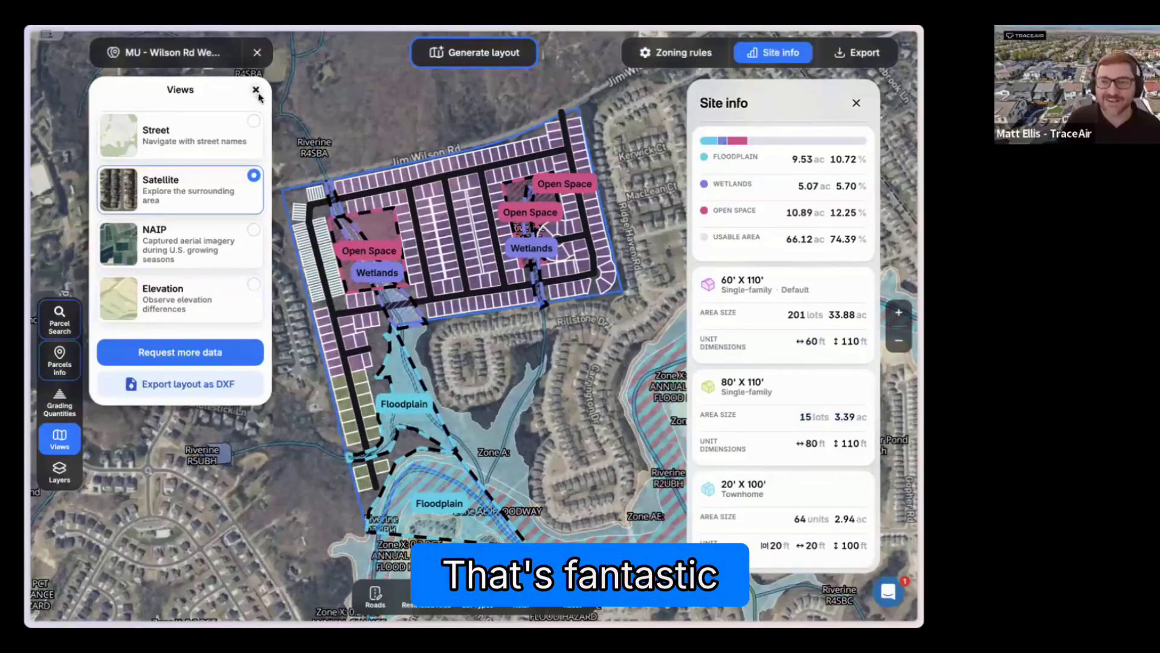
click(256, 91)
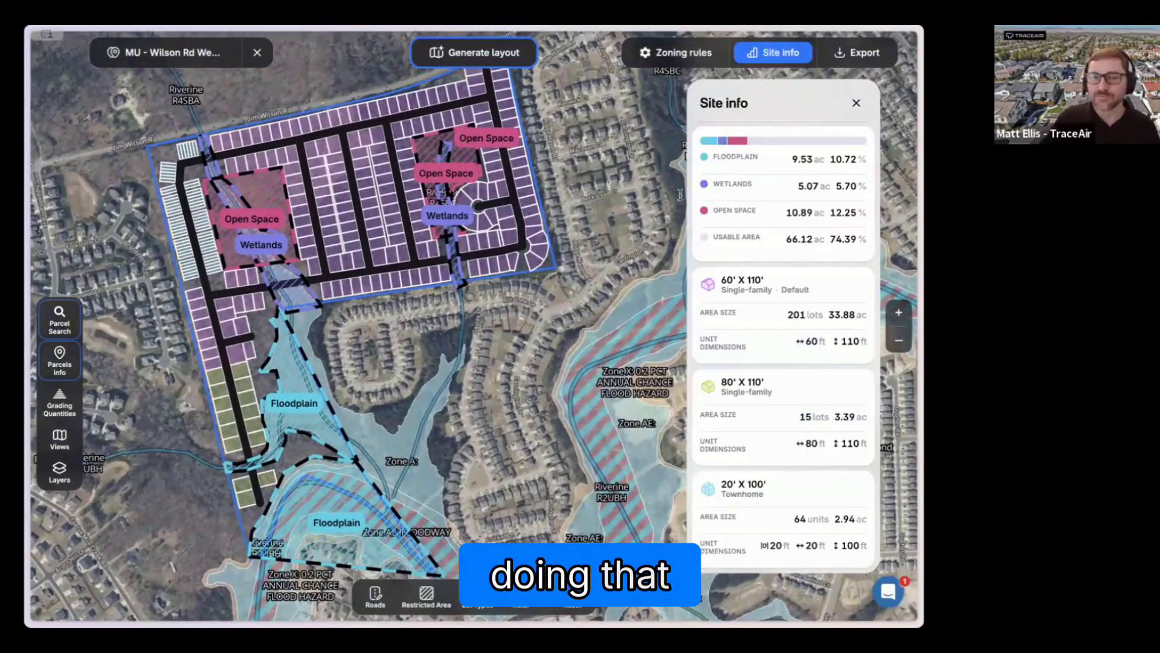
Step: Export the tract's layout as a PDF
click(858, 54)
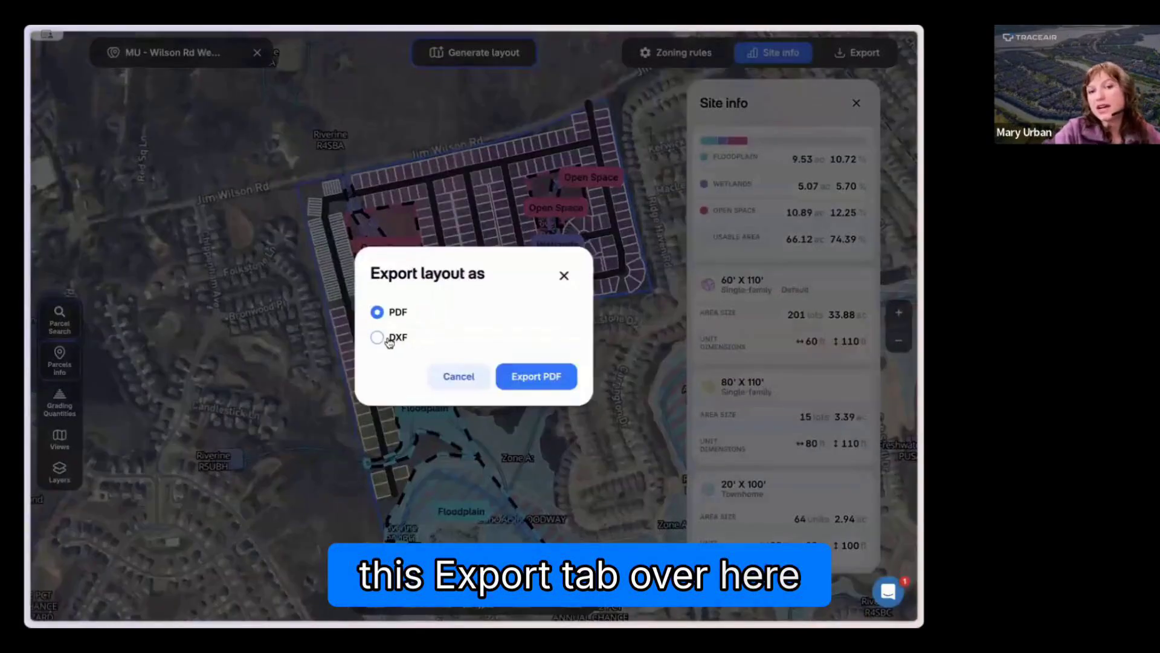
drag(389, 340, 420, 341)
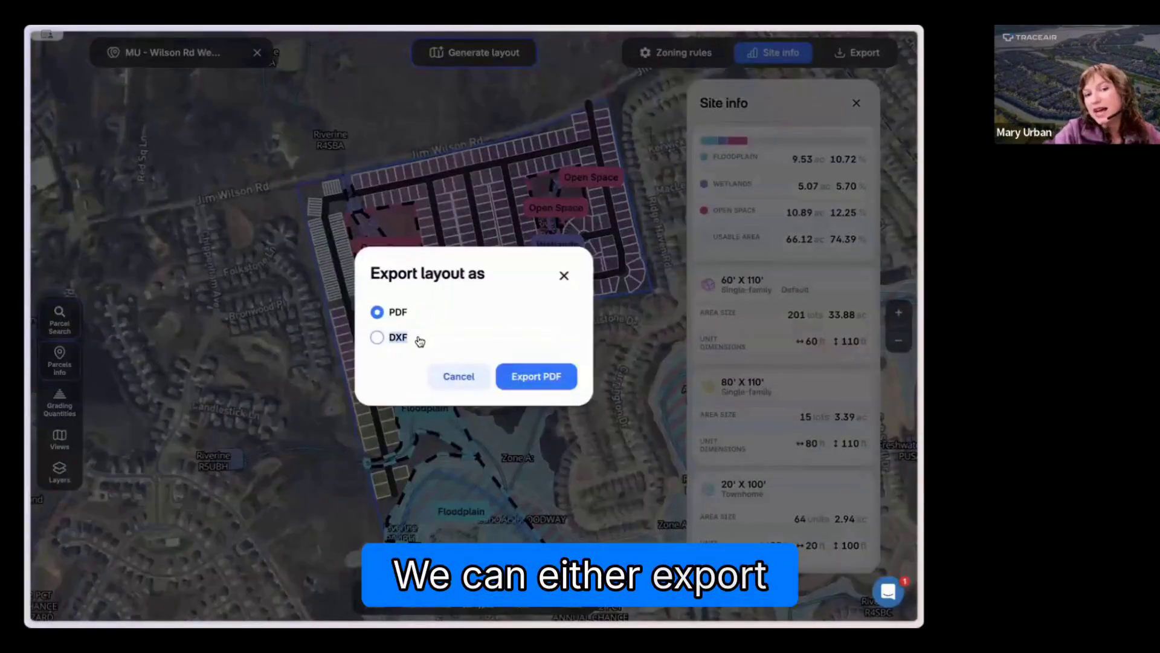
click(544, 381)
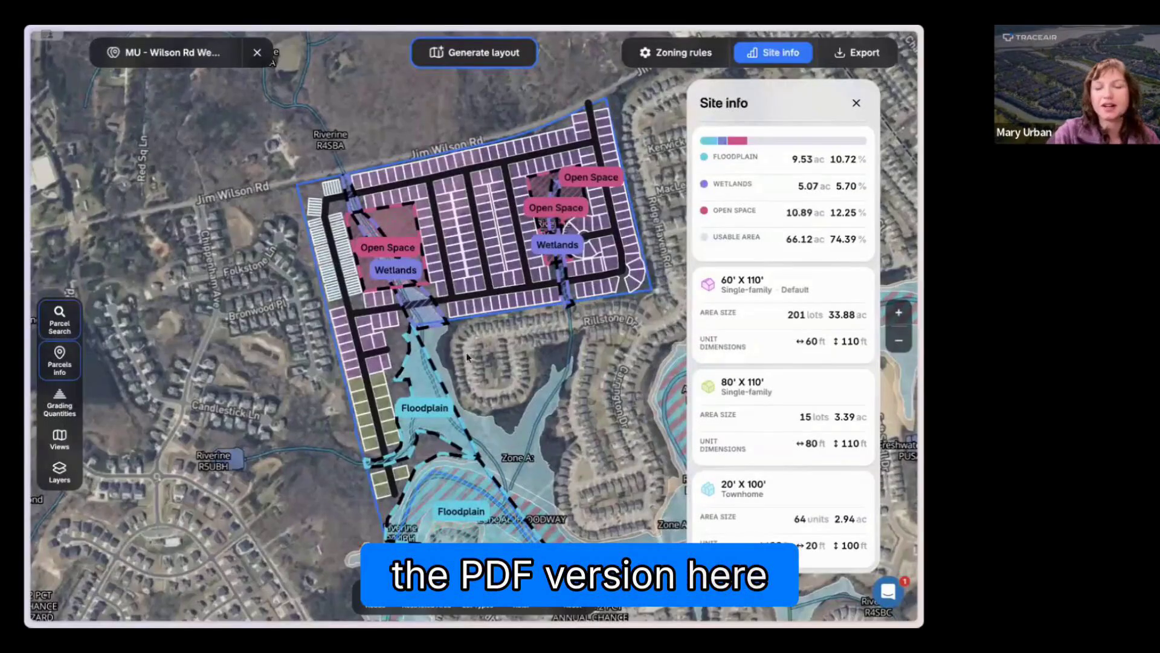
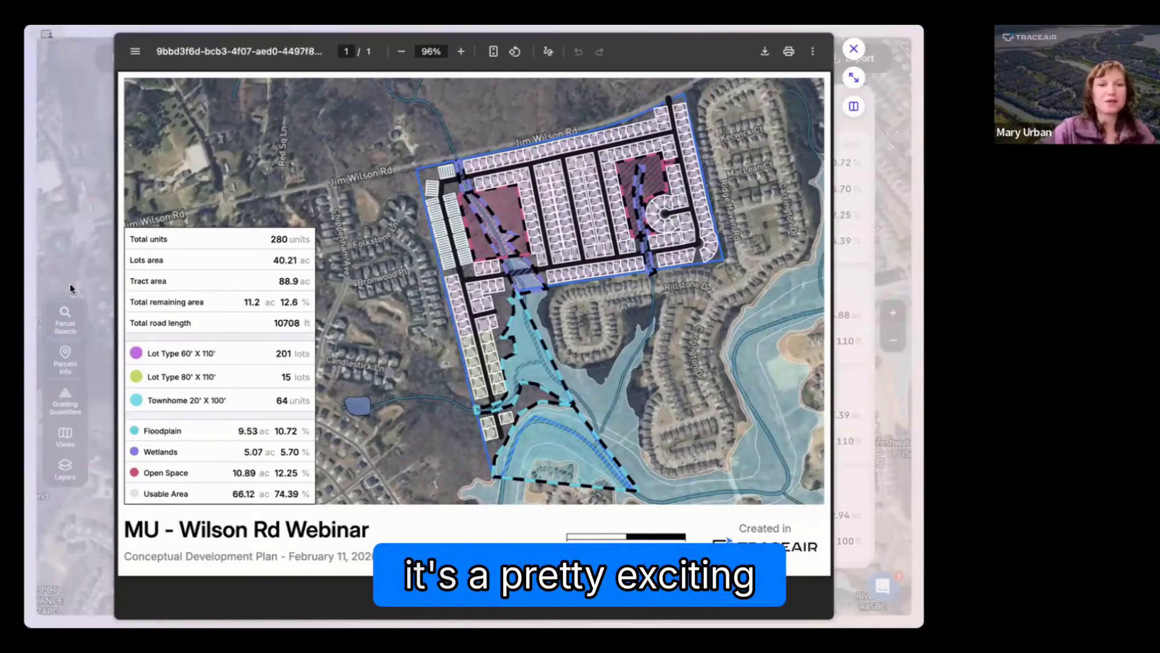
Step: Close the PDF preview and return to the tract's layout map
click(87, 253)
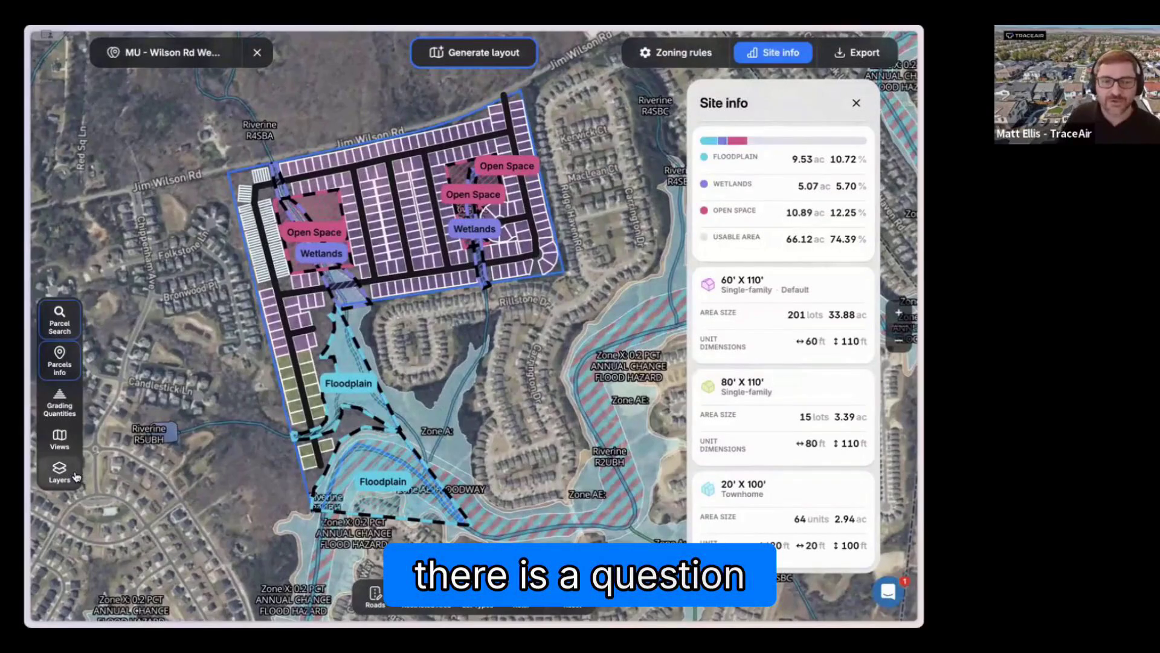
click(68, 446)
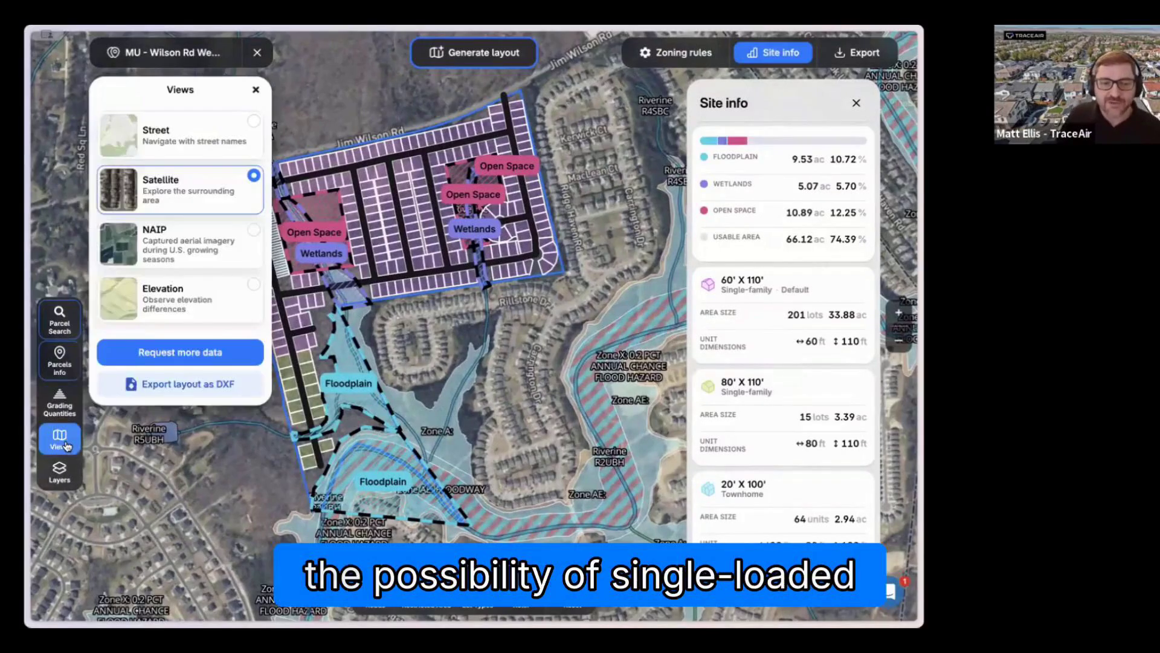
click(67, 446)
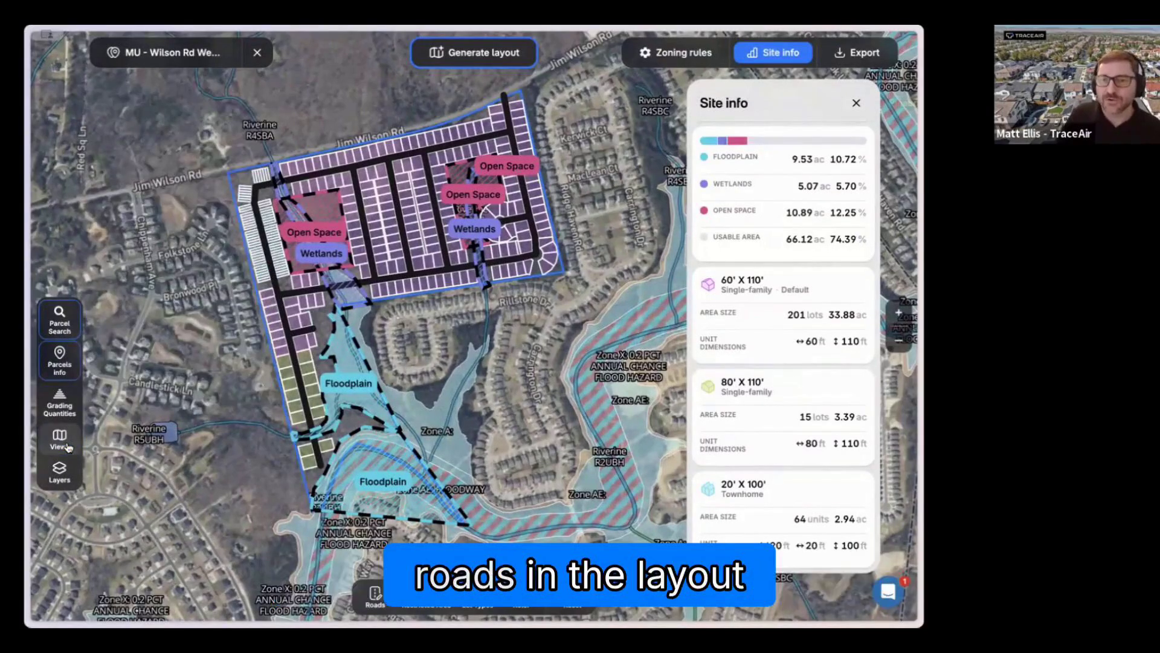
Step: Shift the interior road just west of the eastern open space eastward to run along that open space, and regenerate the layout
drag(427, 396, 418, 383)
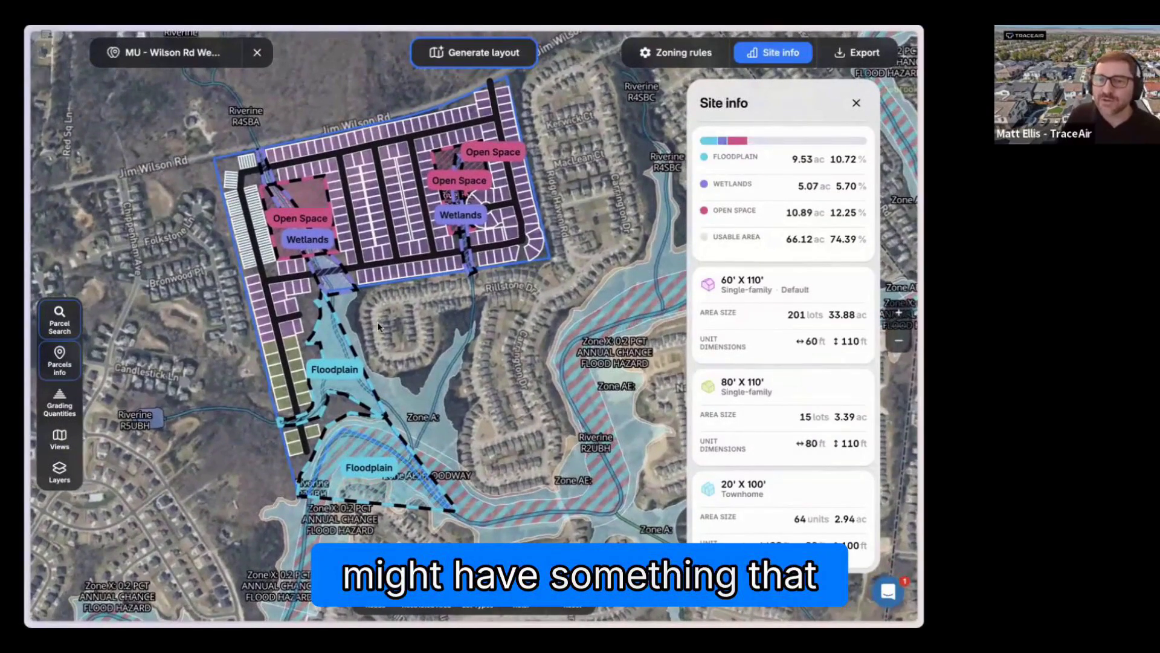
scroll(404, 322, up, 2)
scroll(403, 318, up, 3)
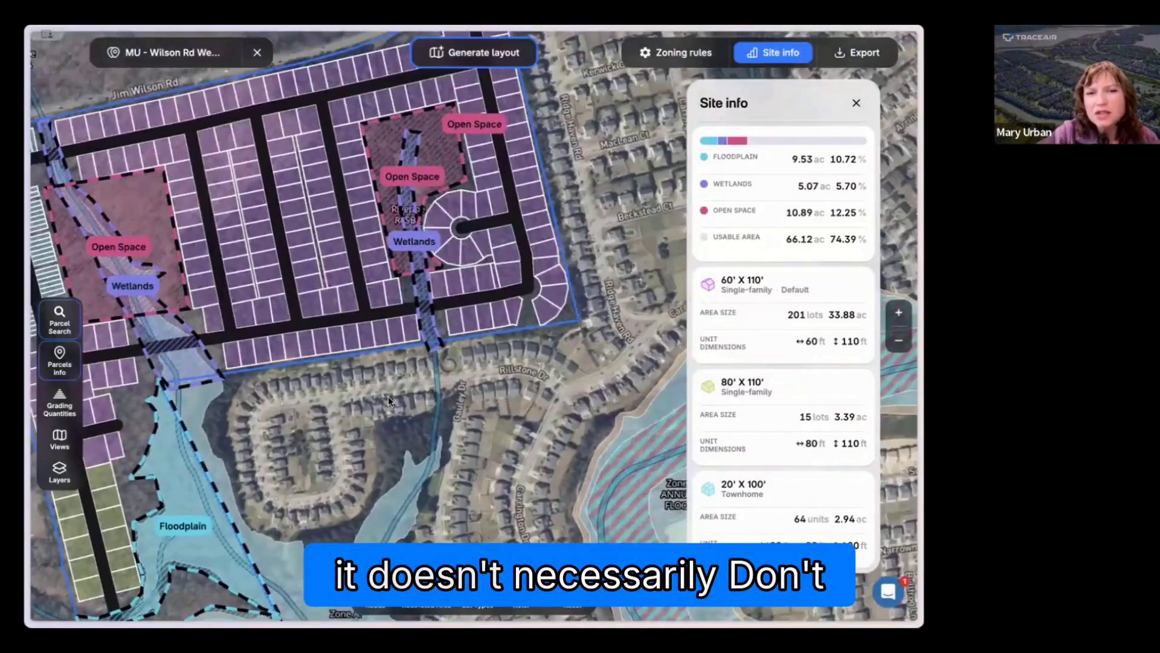
scroll(389, 396, up, 3)
drag(422, 386, 383, 530)
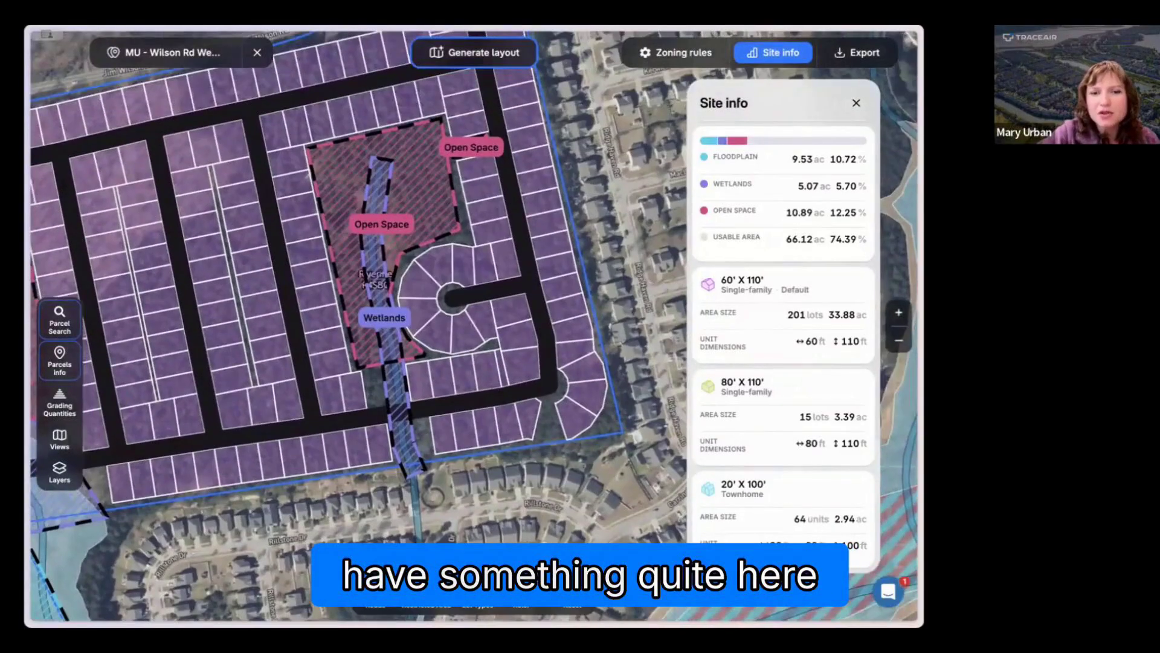
click(376, 595)
drag(387, 485, 362, 491)
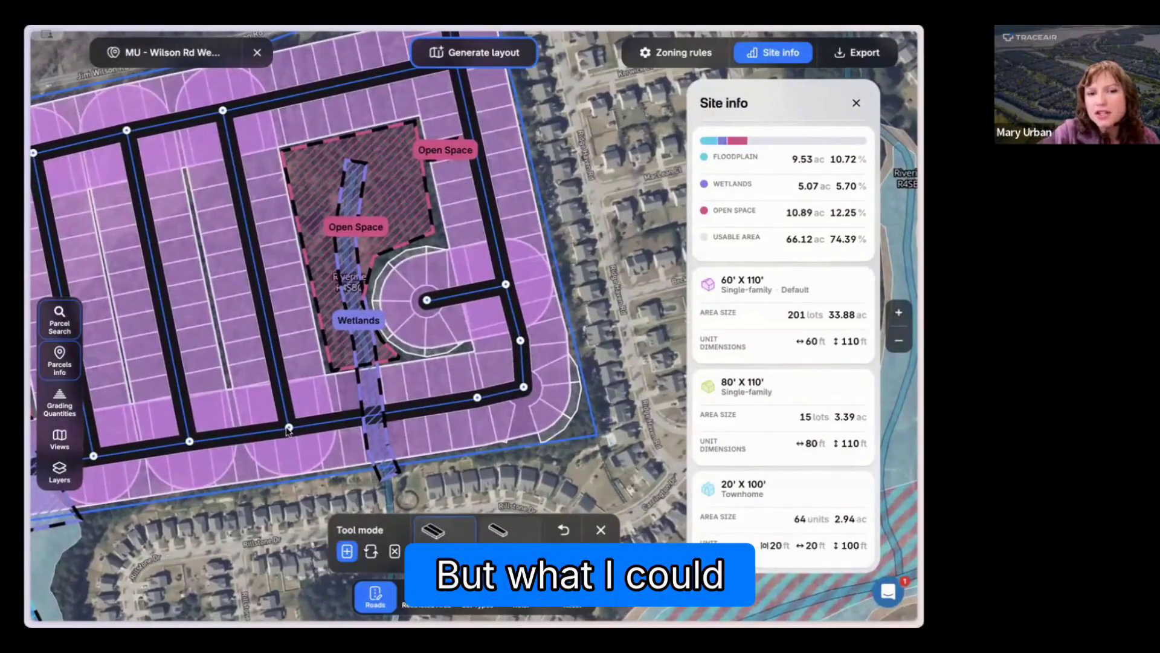
drag(288, 427, 314, 423)
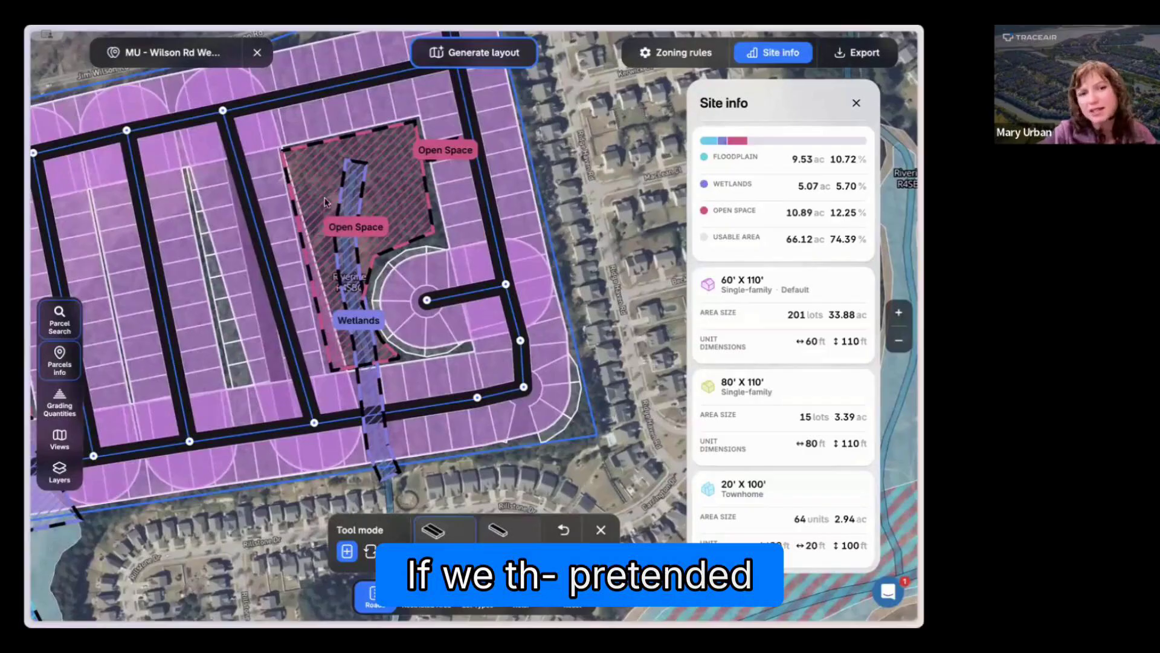
drag(314, 423, 323, 420)
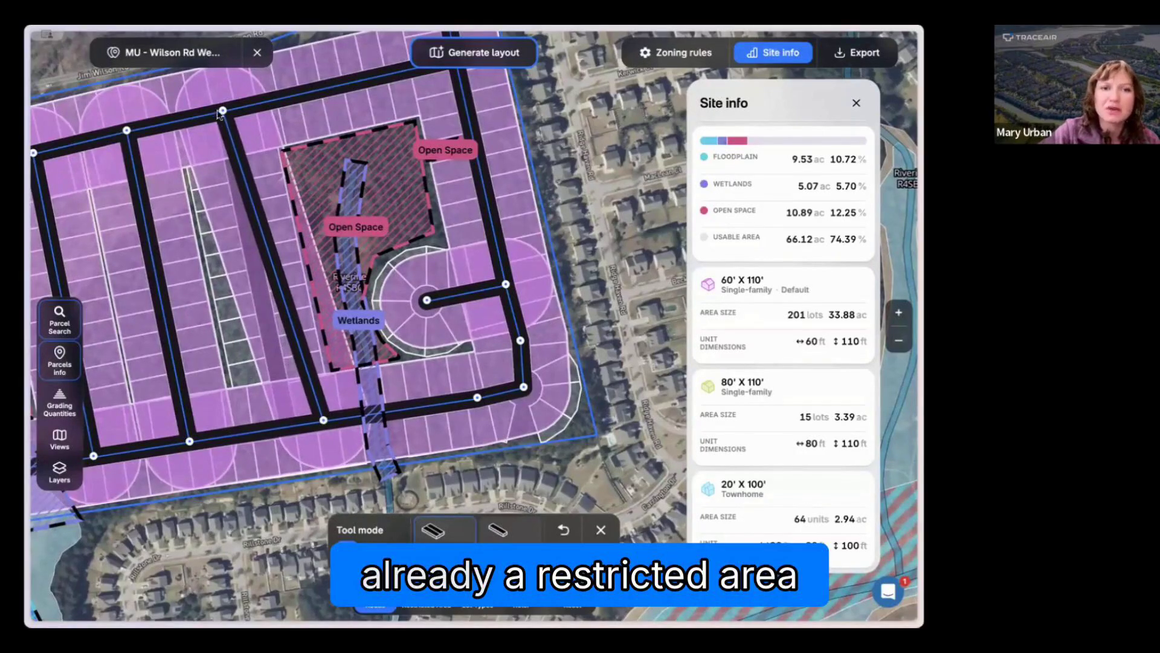
drag(223, 110, 253, 101)
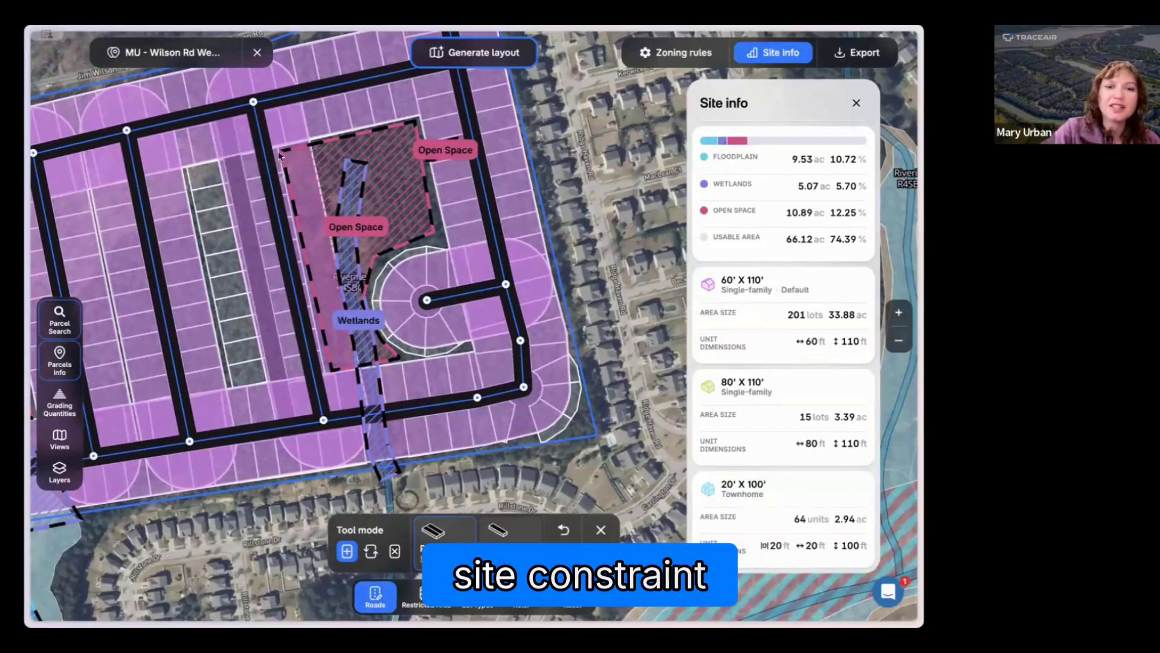
click(472, 60)
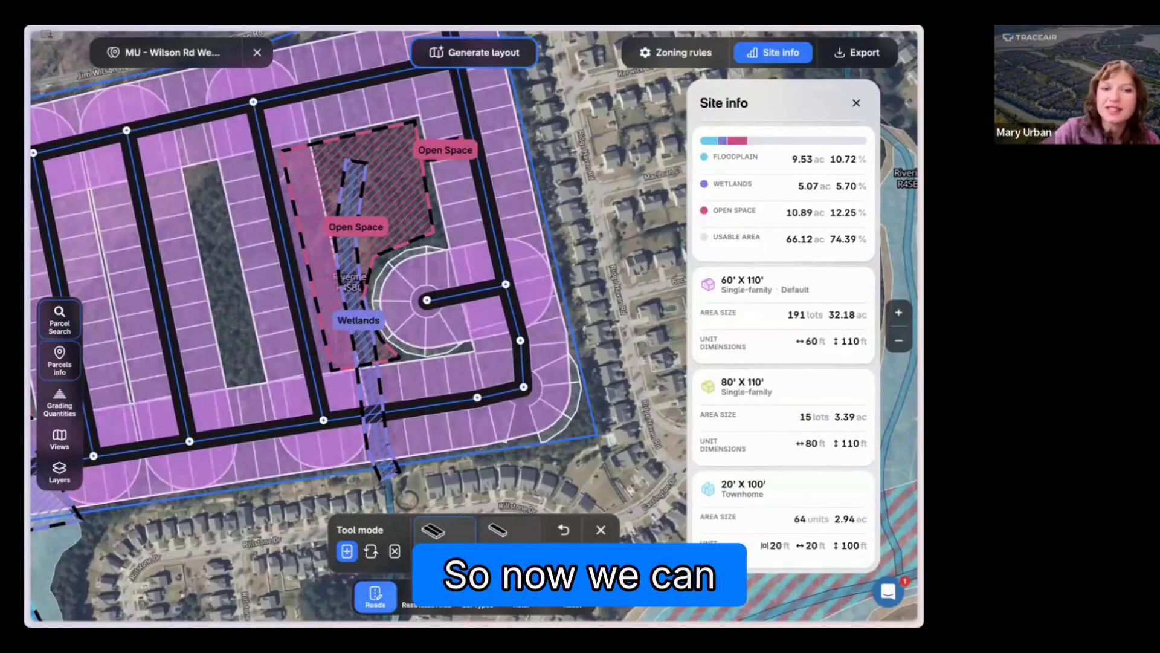
click(373, 595)
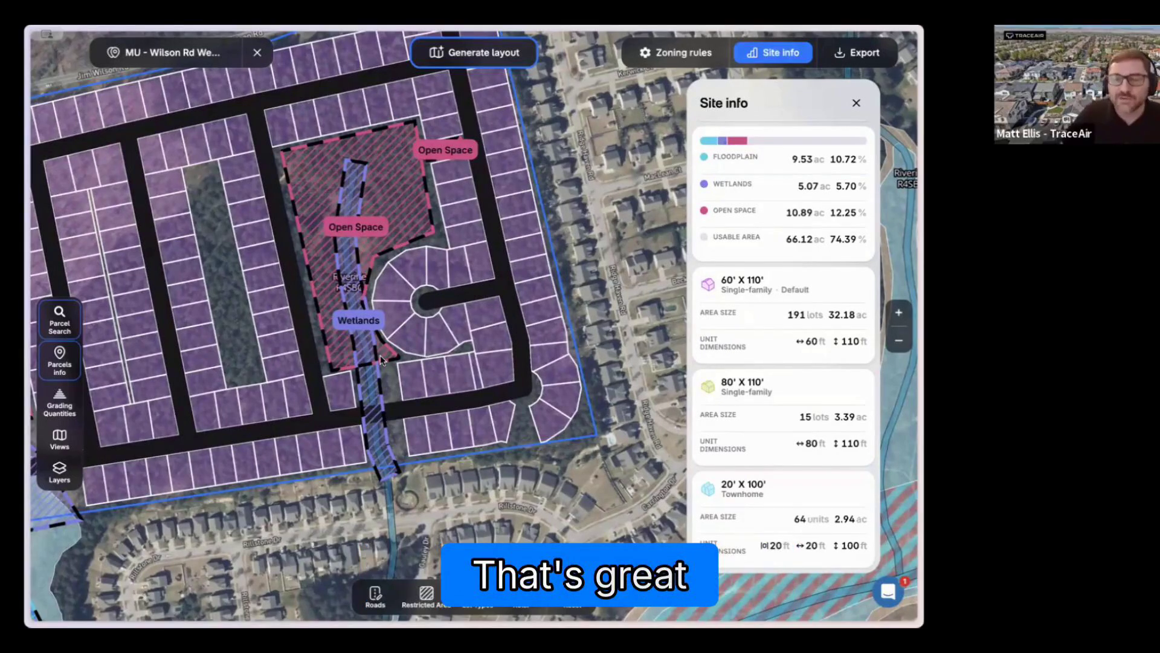
Step: Extend the small open space west of the easternmost road southward so it takes over the adjoining lot
scroll(392, 451, down, 1)
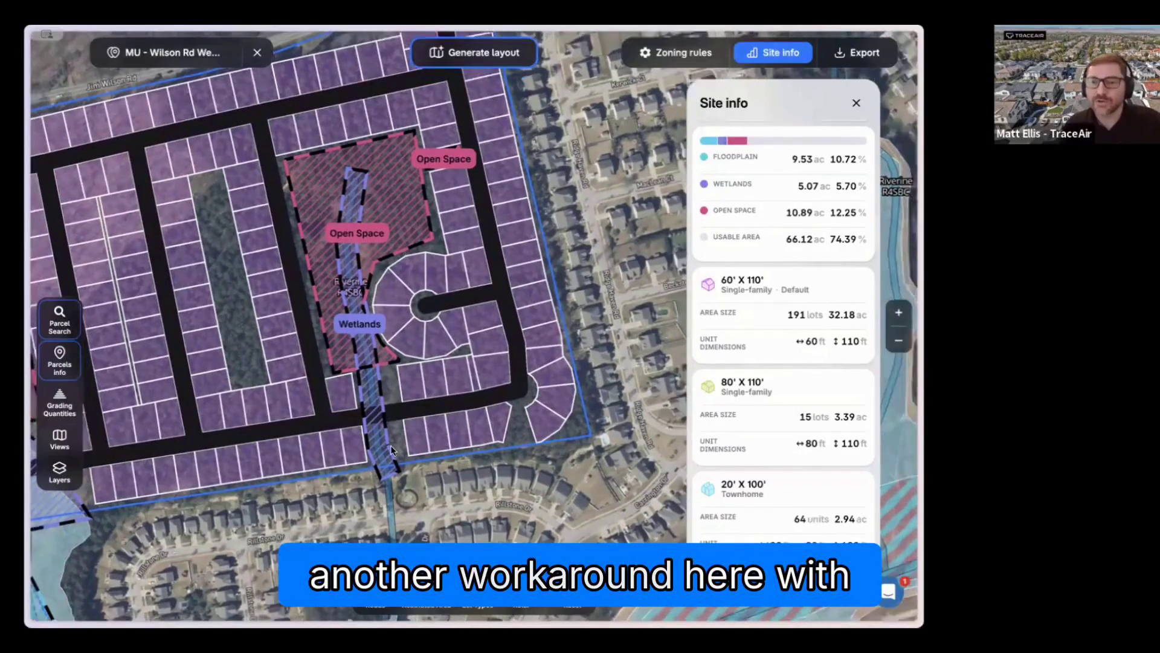
scroll(391, 450, down, 5)
drag(348, 537, 388, 408)
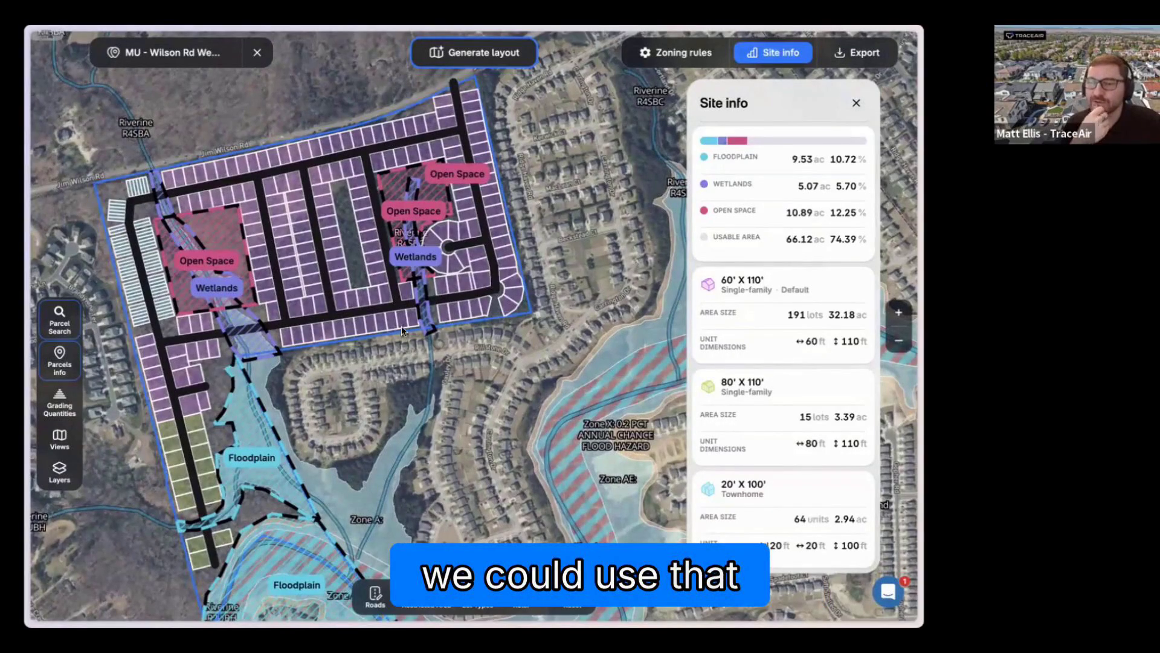
scroll(485, 159, up, 5)
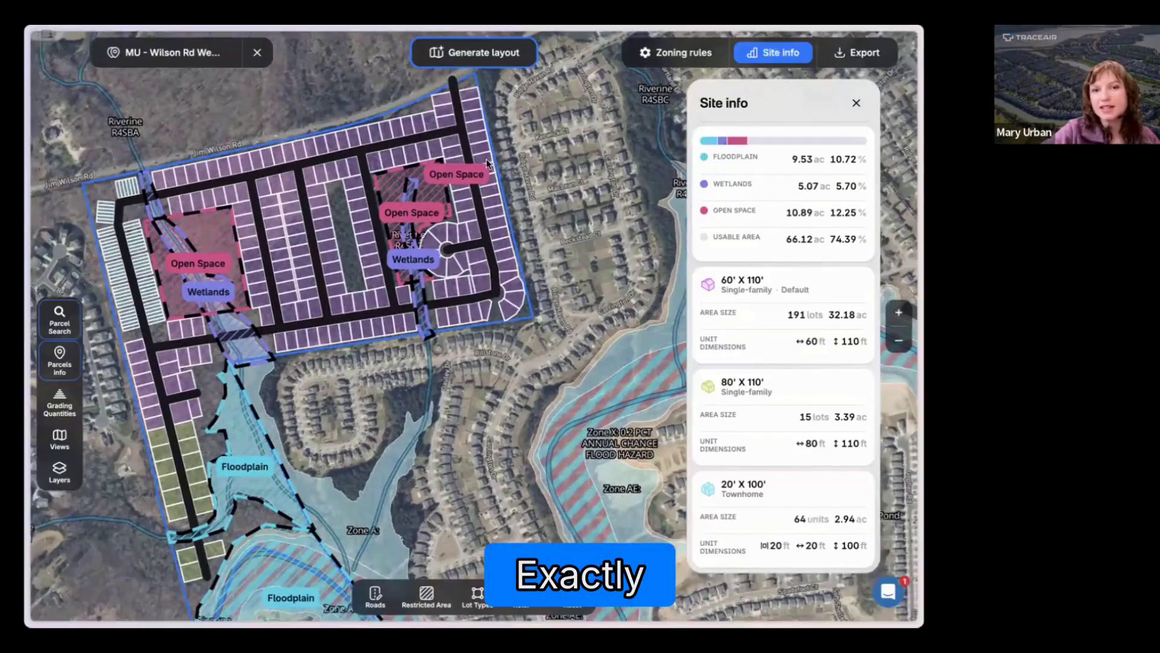
scroll(367, 192, up, 3)
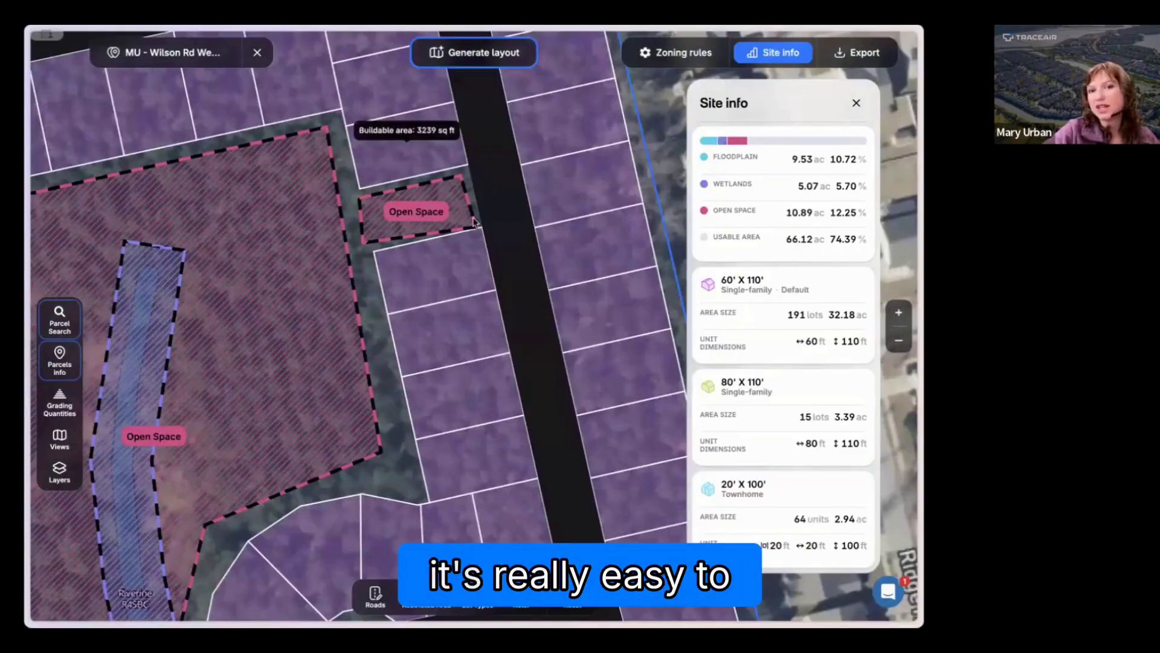
click(401, 235)
drag(364, 242, 378, 304)
drag(476, 227, 483, 282)
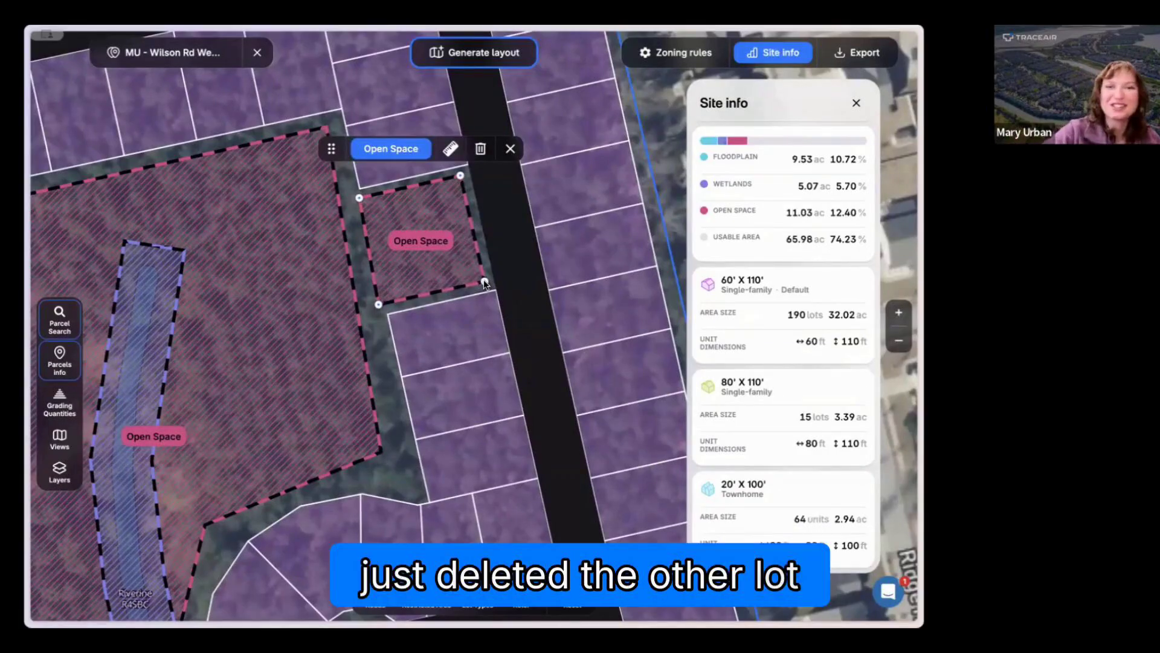
Step: Pull the small open space's southern edge back north, leaving only a narrow strip between the neighboring lots
drag(483, 279, 476, 215)
drag(378, 303, 376, 229)
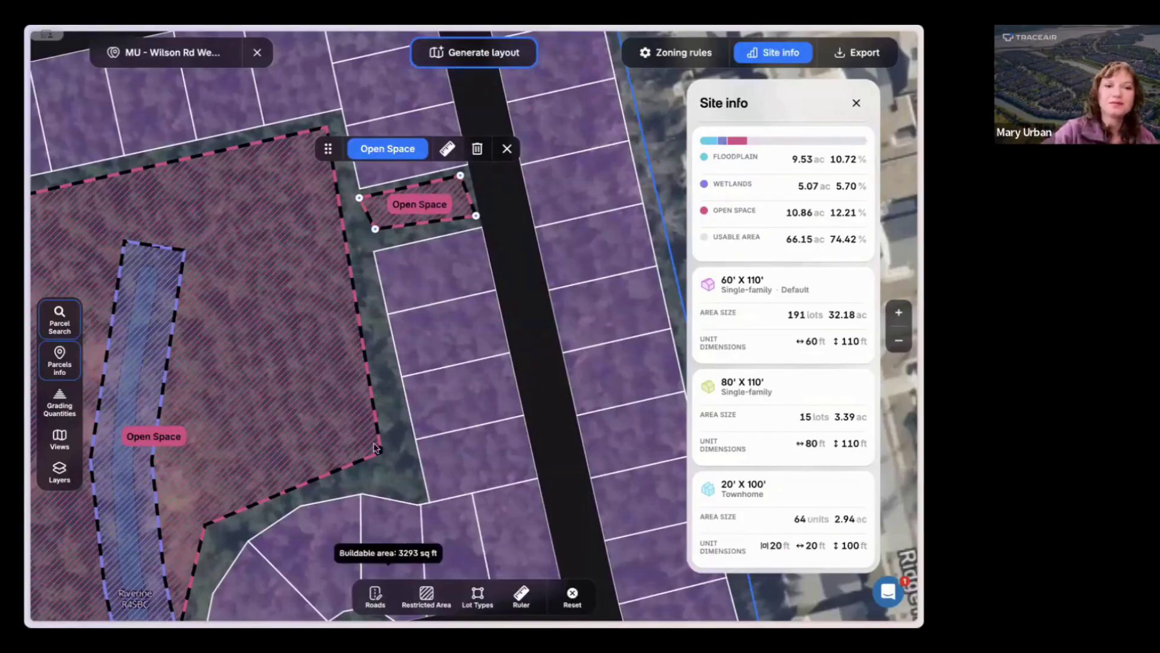
scroll(375, 439, down, 1)
scroll(375, 438, down, 5)
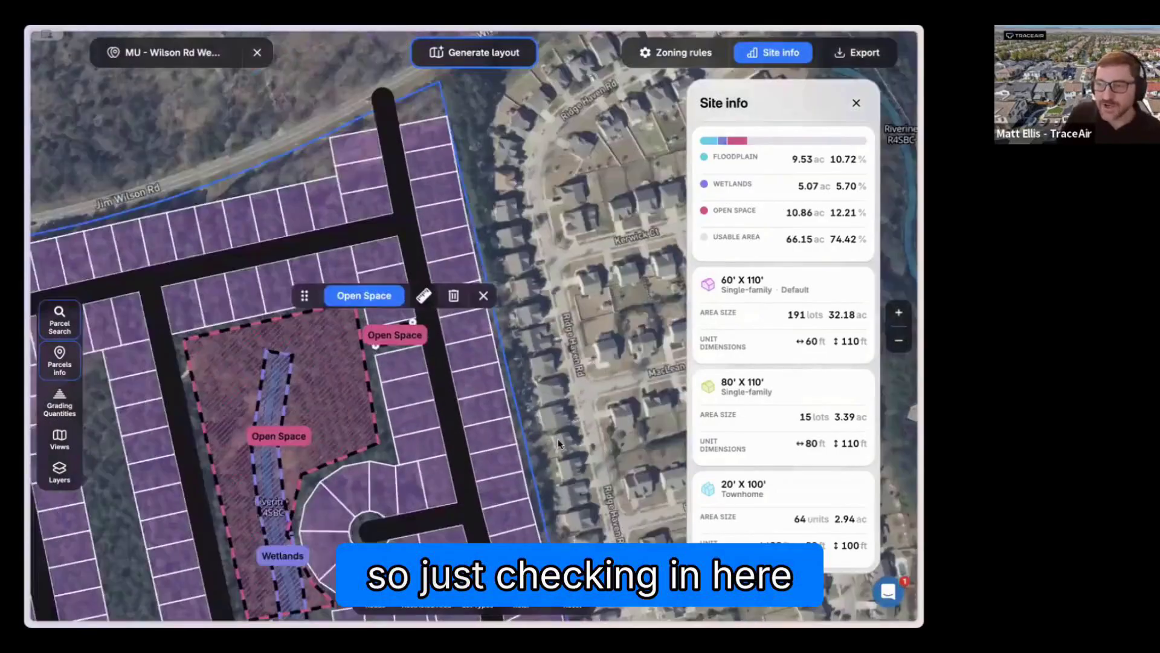
drag(559, 446, 562, 305)
scroll(562, 305, down, 1)
scroll(562, 309, down, 3)
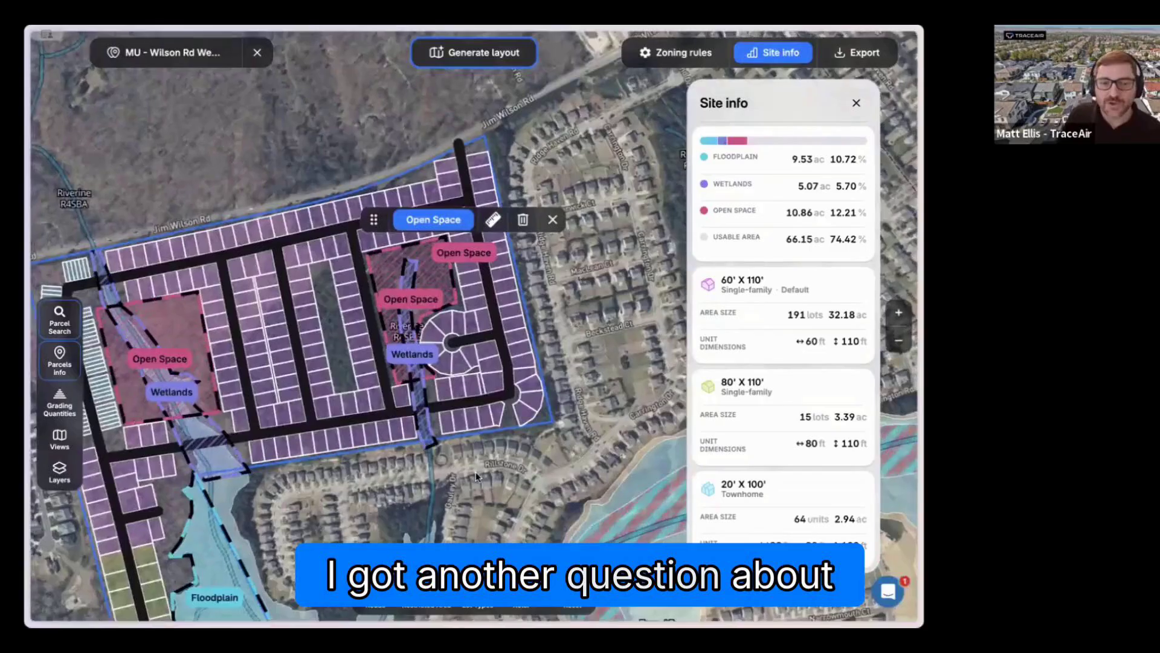
scroll(498, 391, down, 3)
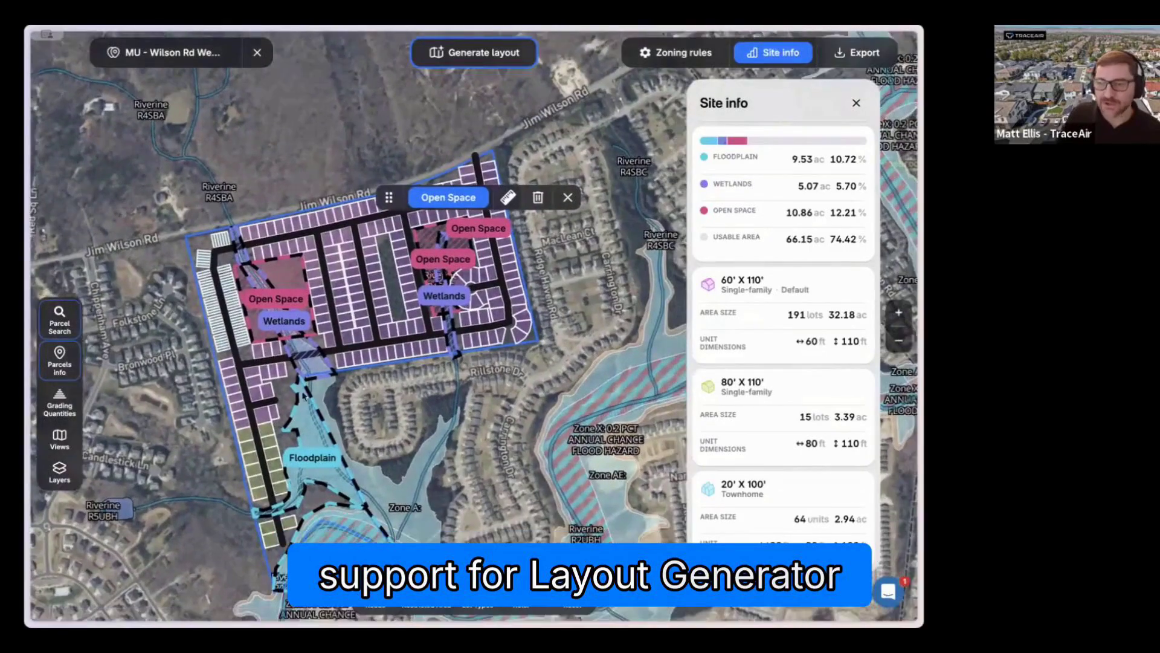
drag(303, 395, 301, 393)
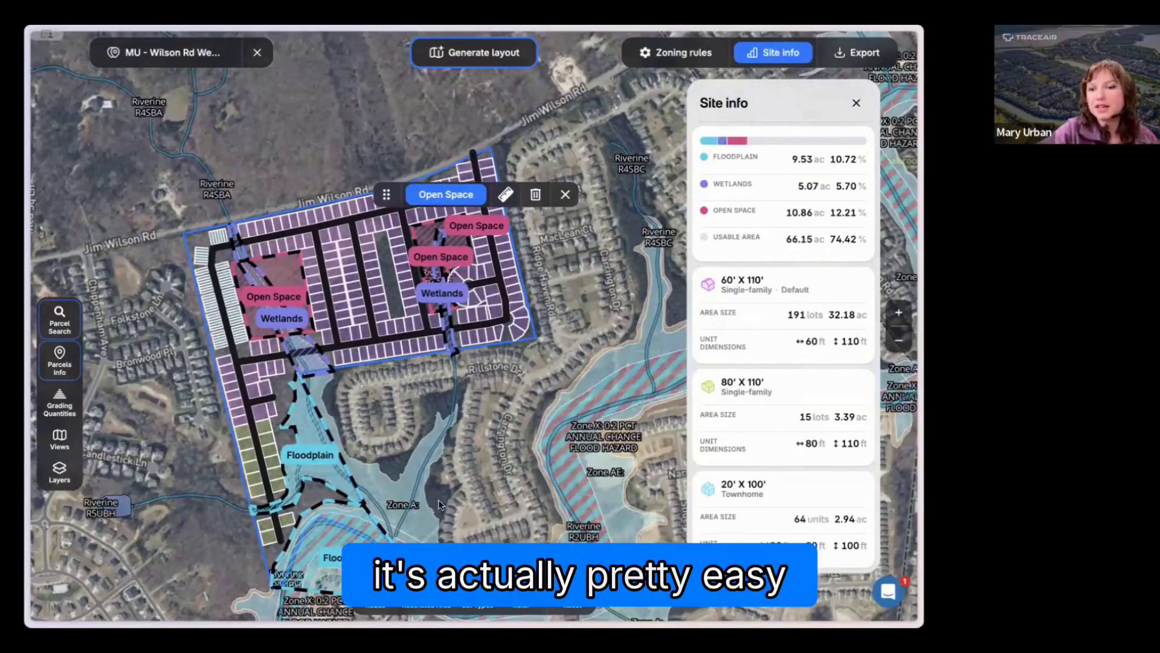
Step: Open the support chat and read through the Fin assistant's answer about where the lidar data comes from
click(888, 591)
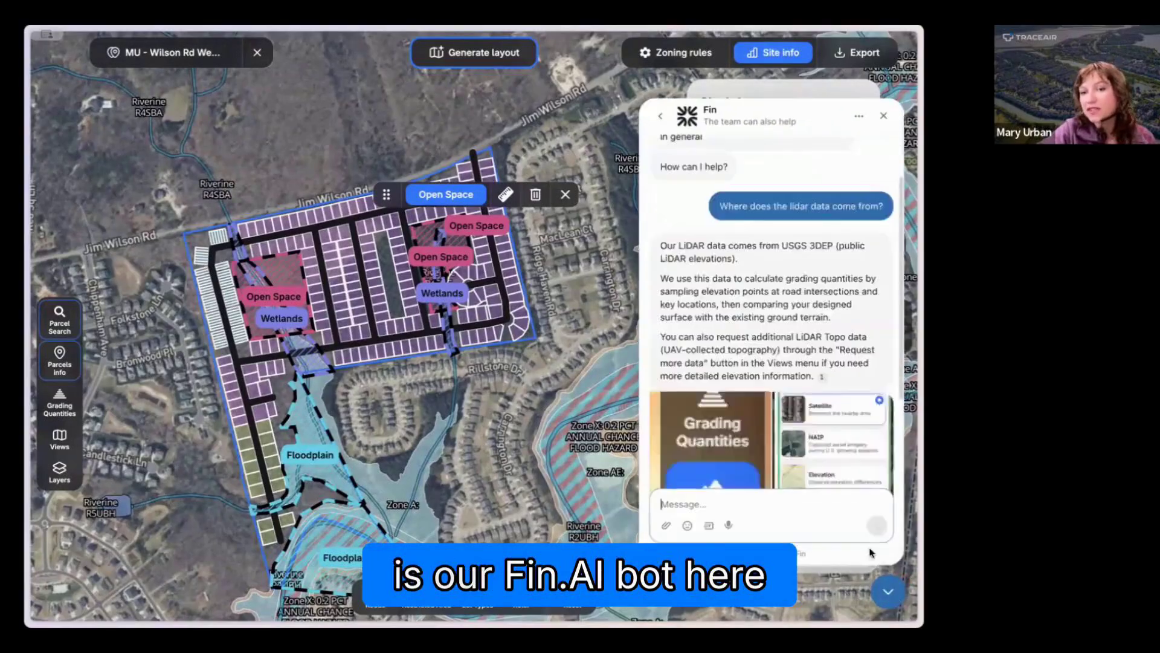
scroll(812, 401, up, 5)
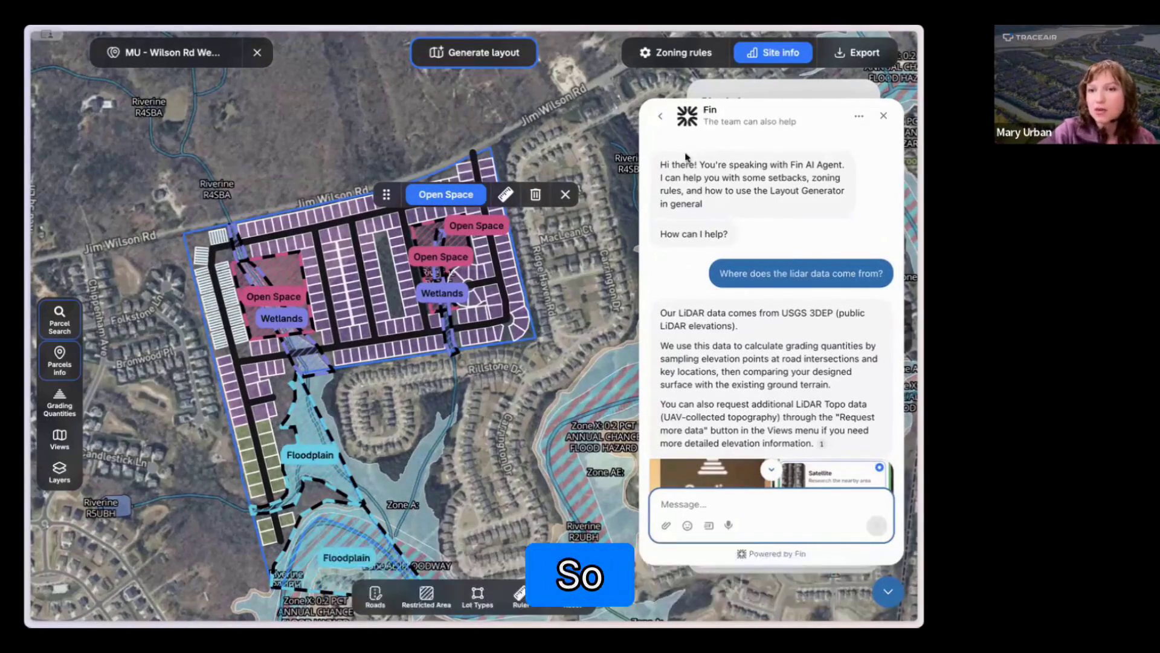
scroll(724, 261, down, 1)
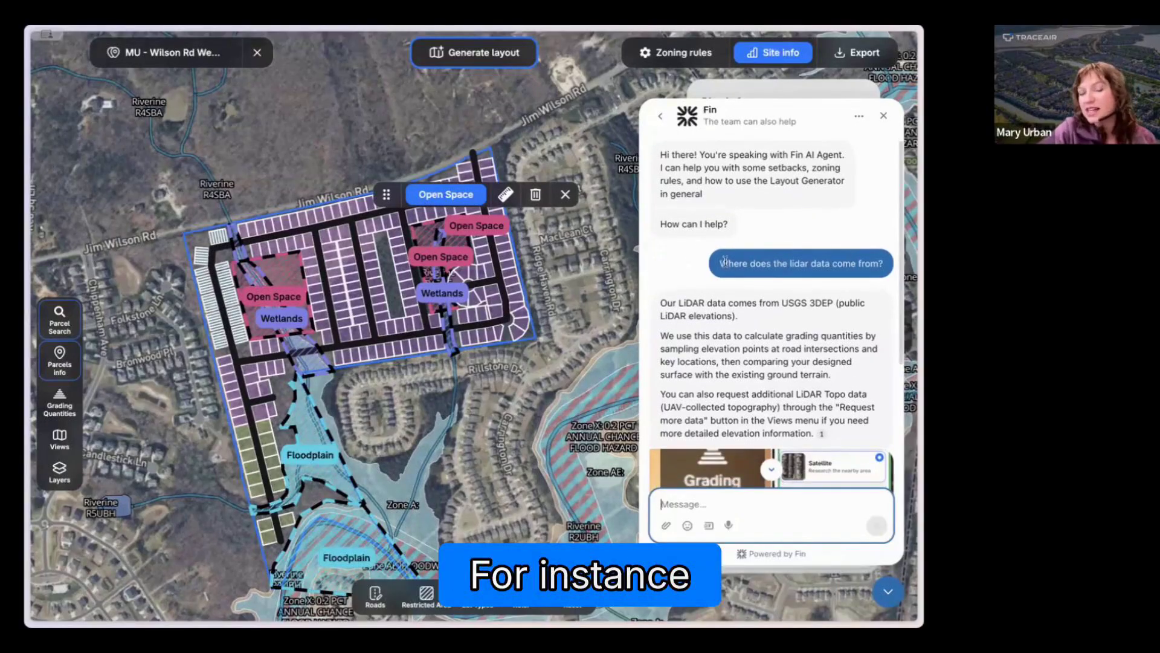
mouse_move(855, 263)
mouse_down()
mouse_move(727, 264)
mouse_move(837, 271)
mouse_up()
scroll(855, 295, down, 2)
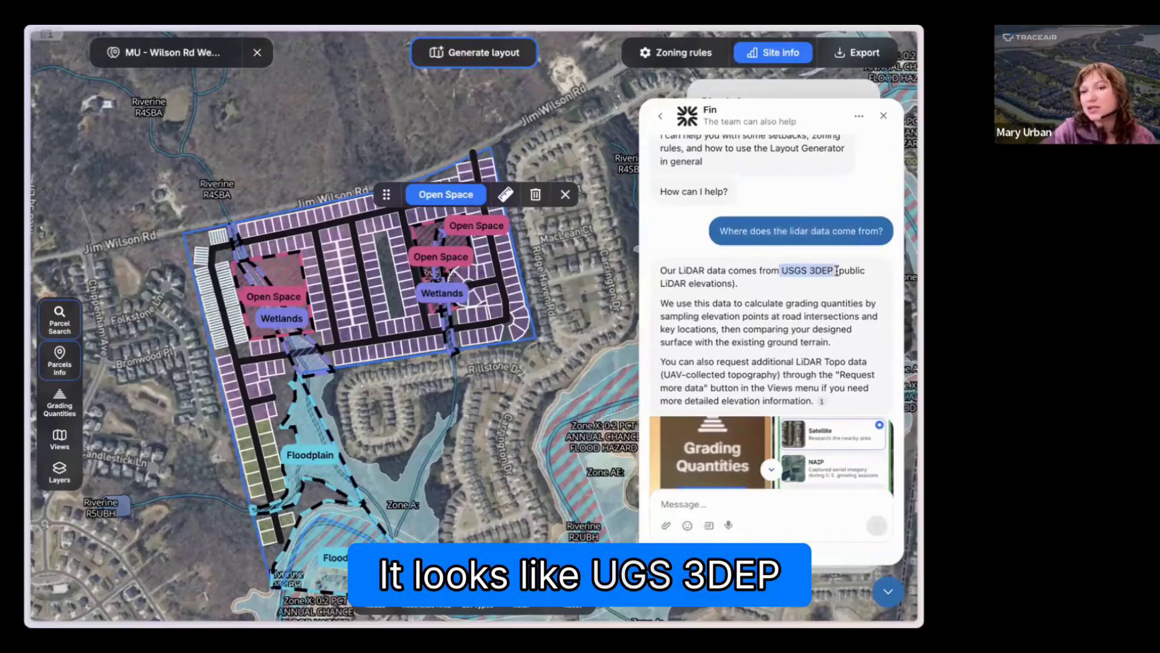
scroll(777, 326, down, 2)
scroll(776, 326, down, 4)
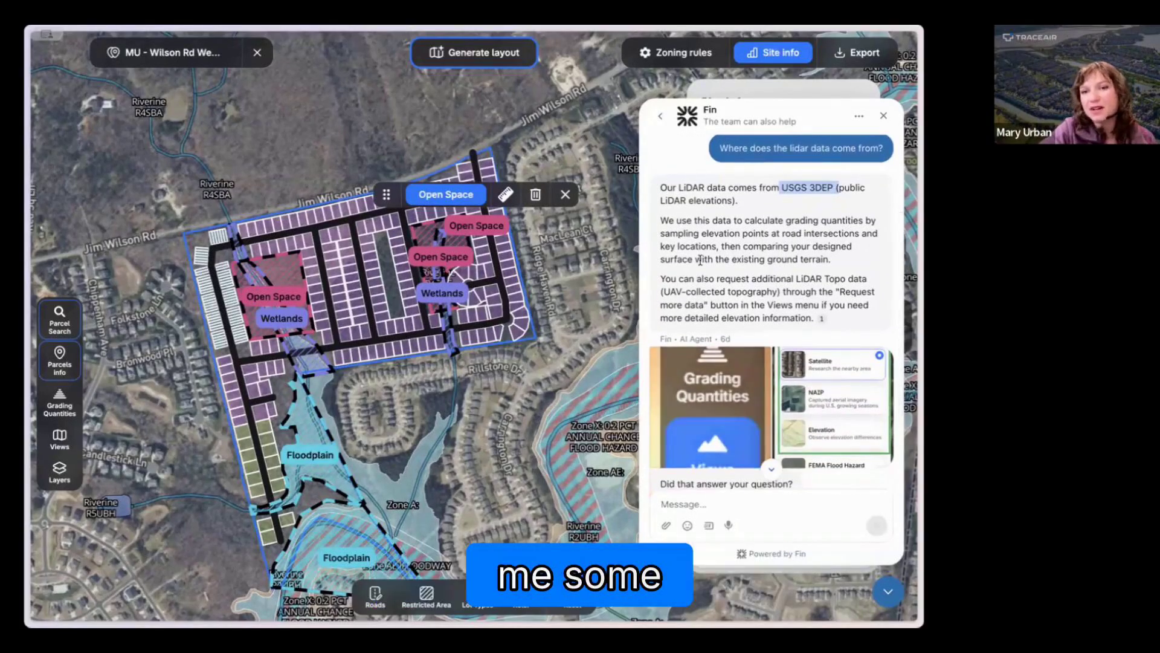
scroll(757, 394, down, 4)
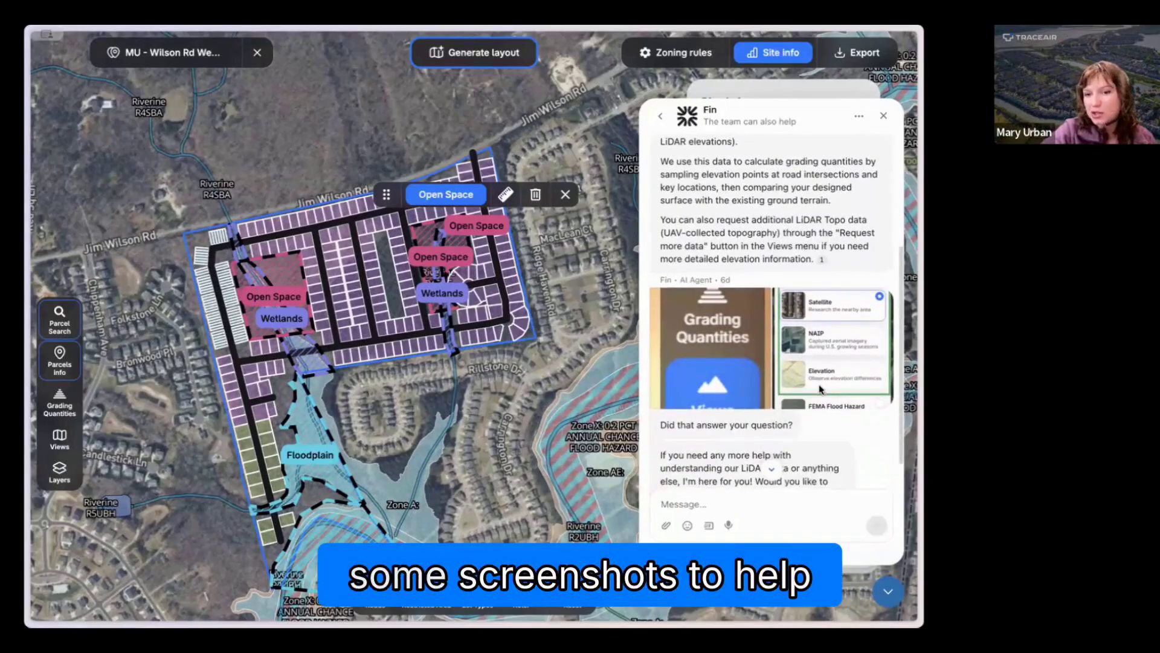
scroll(820, 388, down, 4)
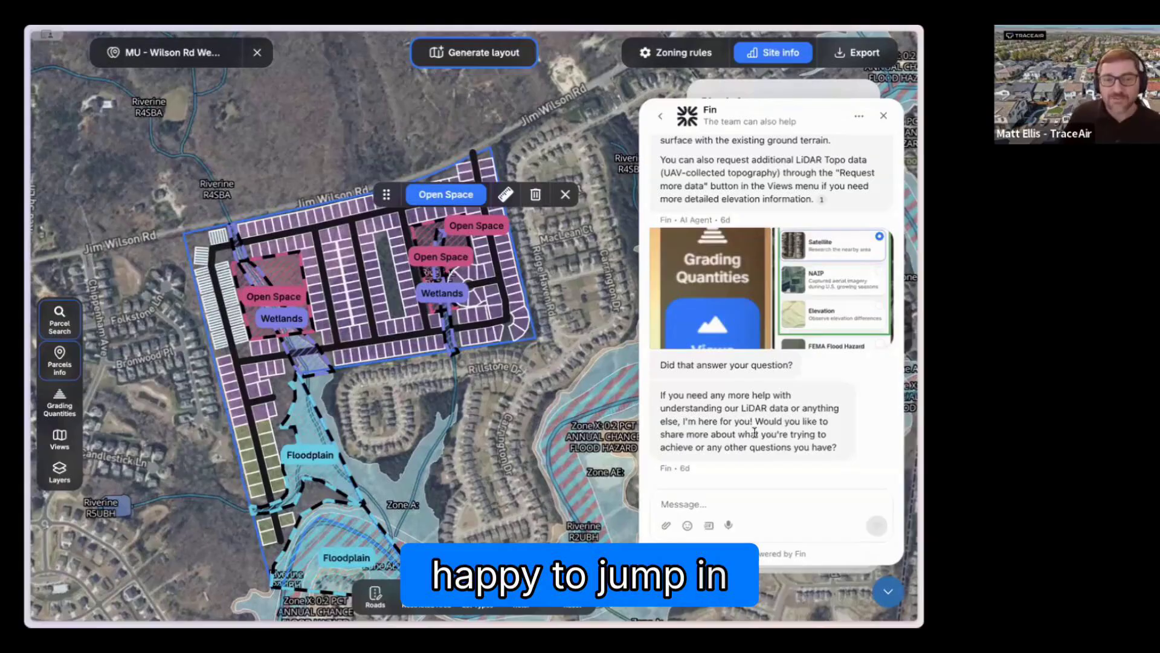
scroll(798, 411, up, 1)
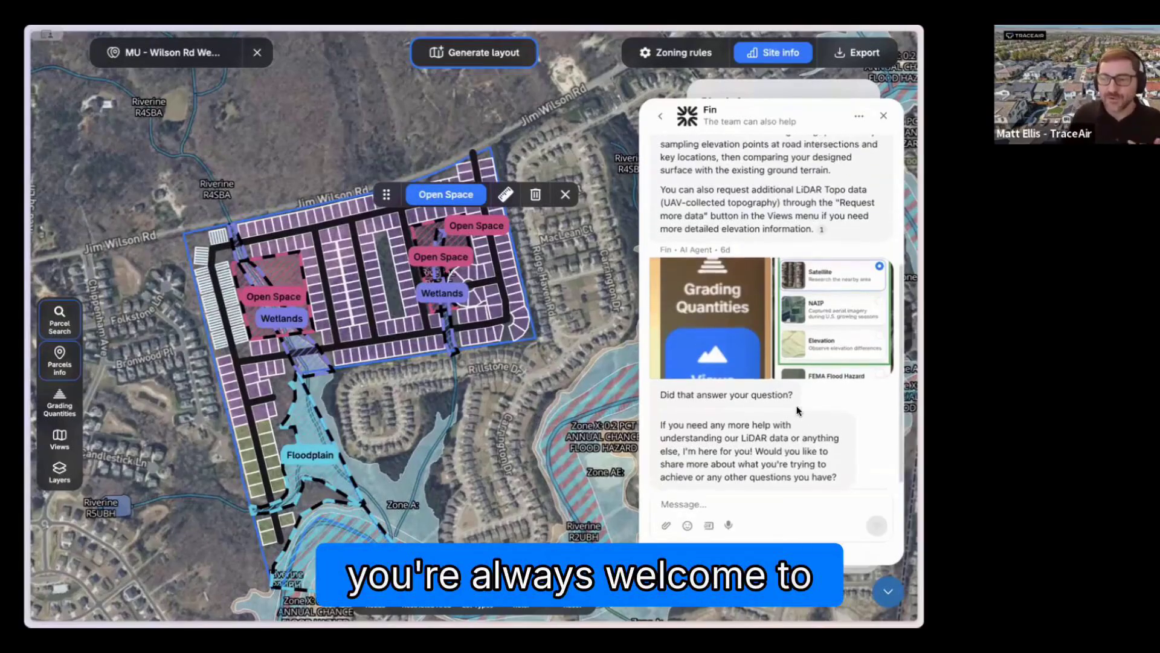
scroll(798, 411, up, 5)
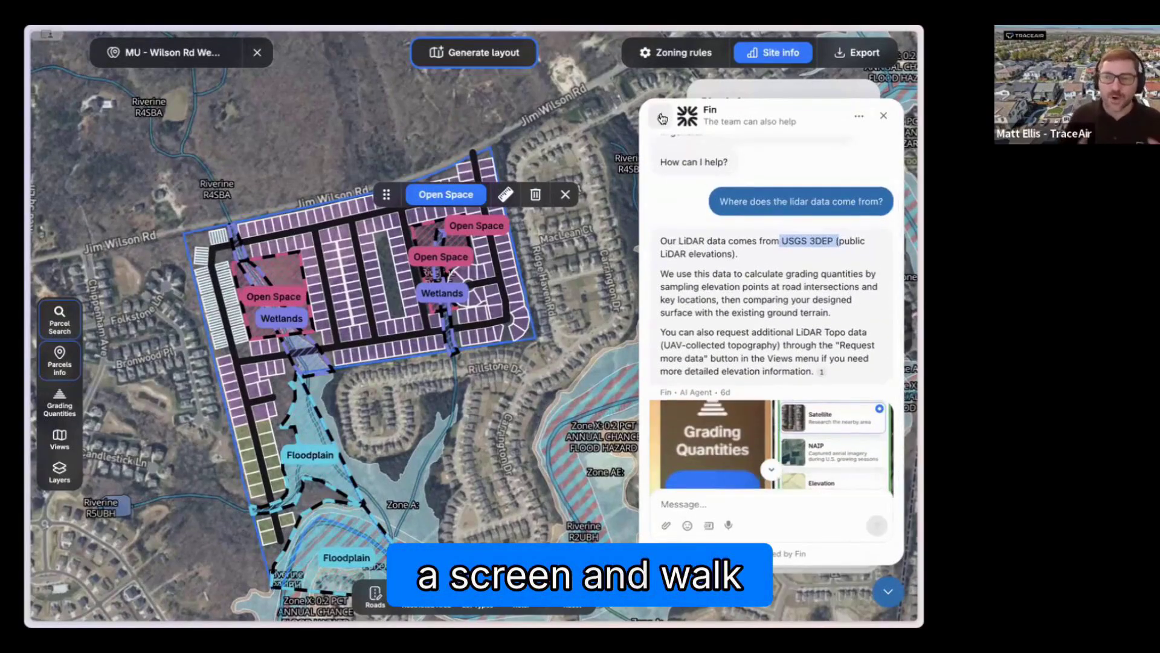
Step: Go back to the support chat's start page and close the chat
click(661, 117)
click(660, 117)
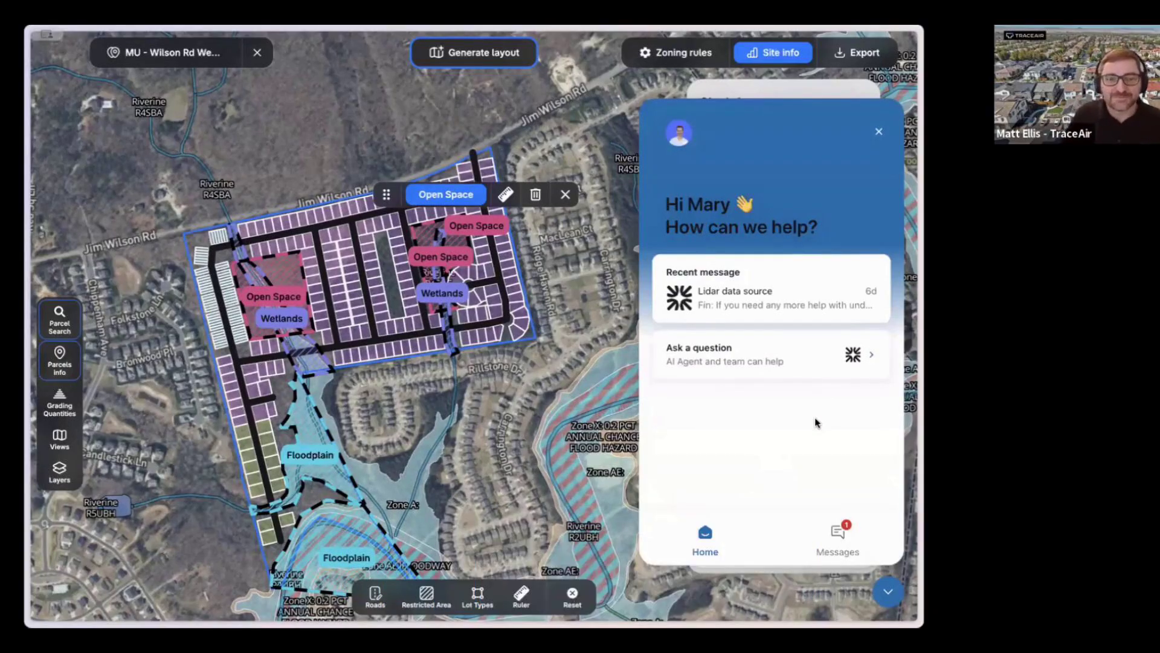
click(887, 592)
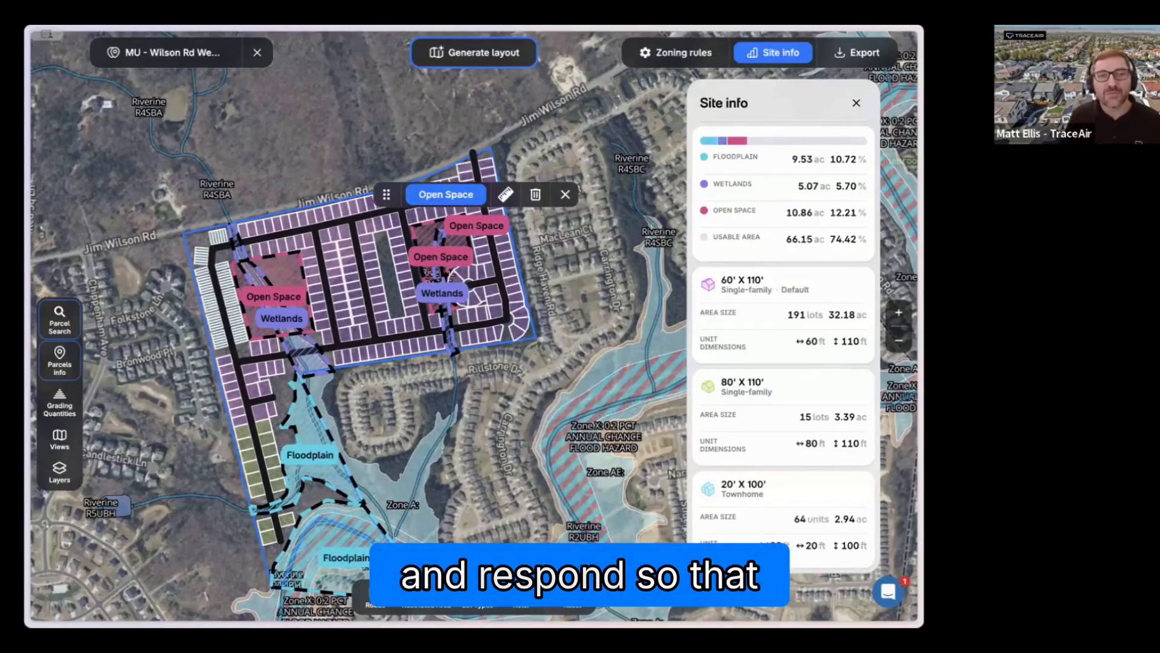
mouse_move(27, 519)
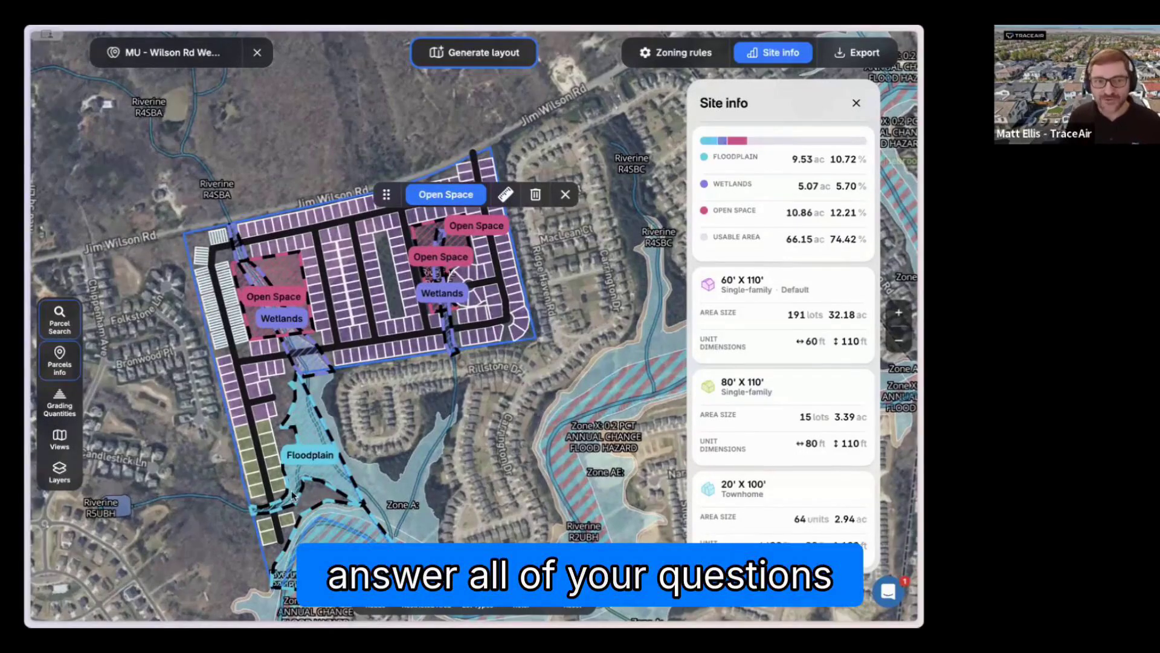